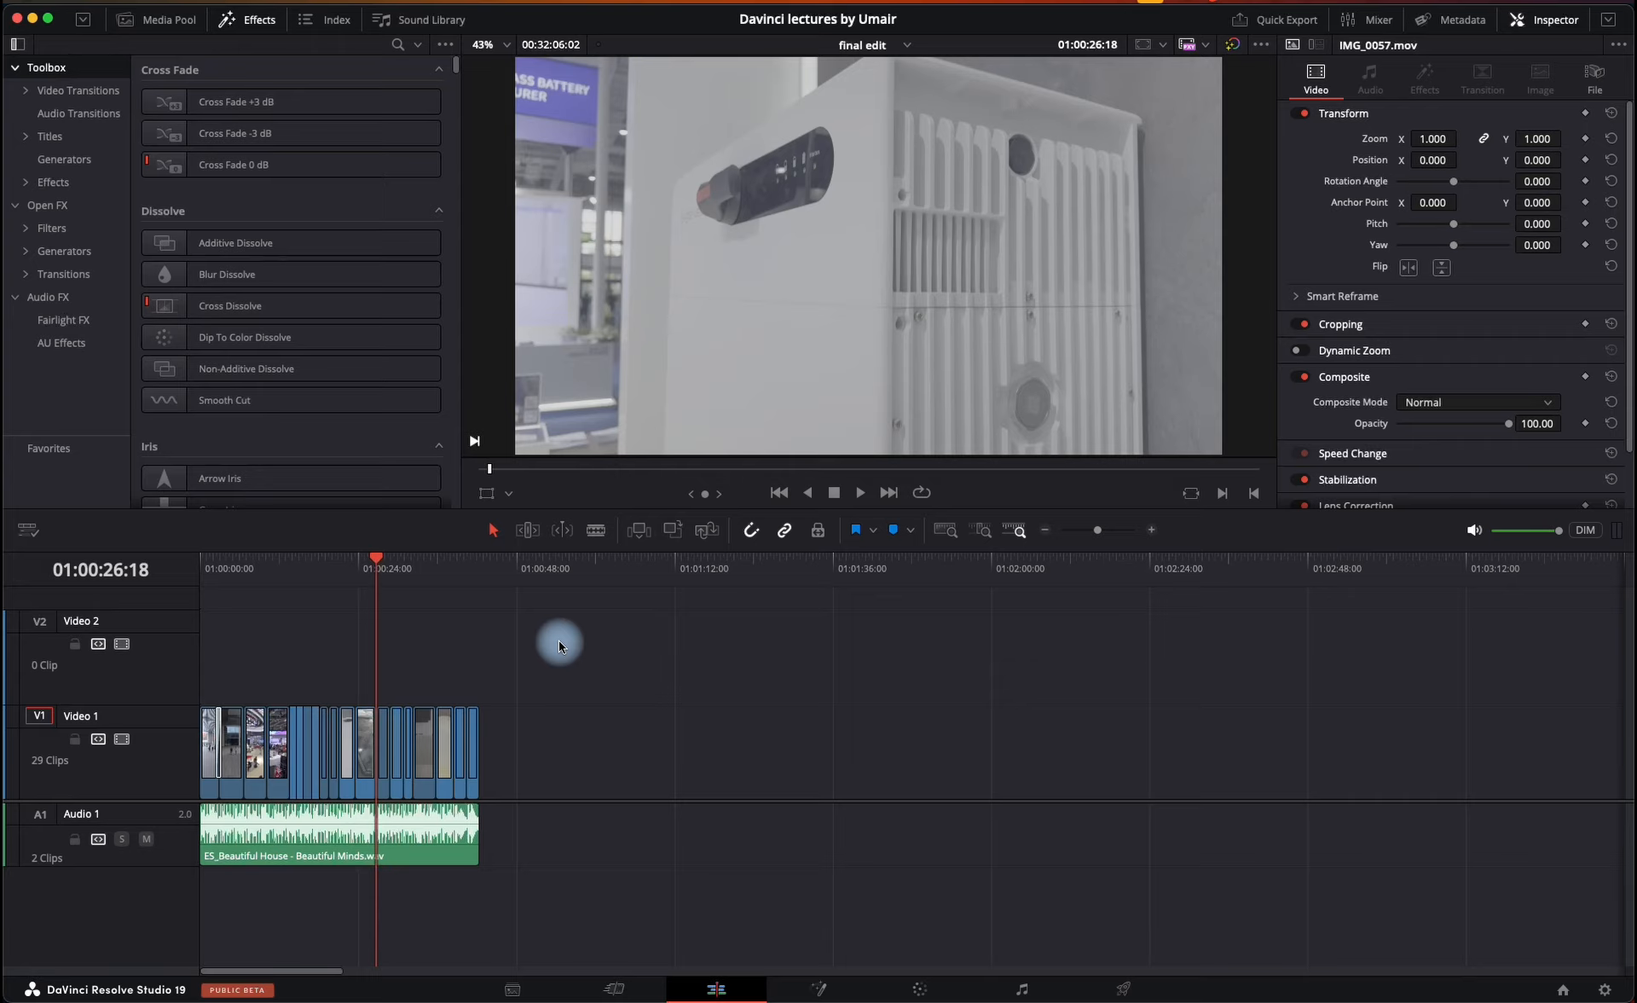
- Add a Fusion Composition clip to the Video 1 track at 01:00:57:02, beyond the end of the edited clips, and select it
{"action": "left_click", "coordinate": [575, 570]}
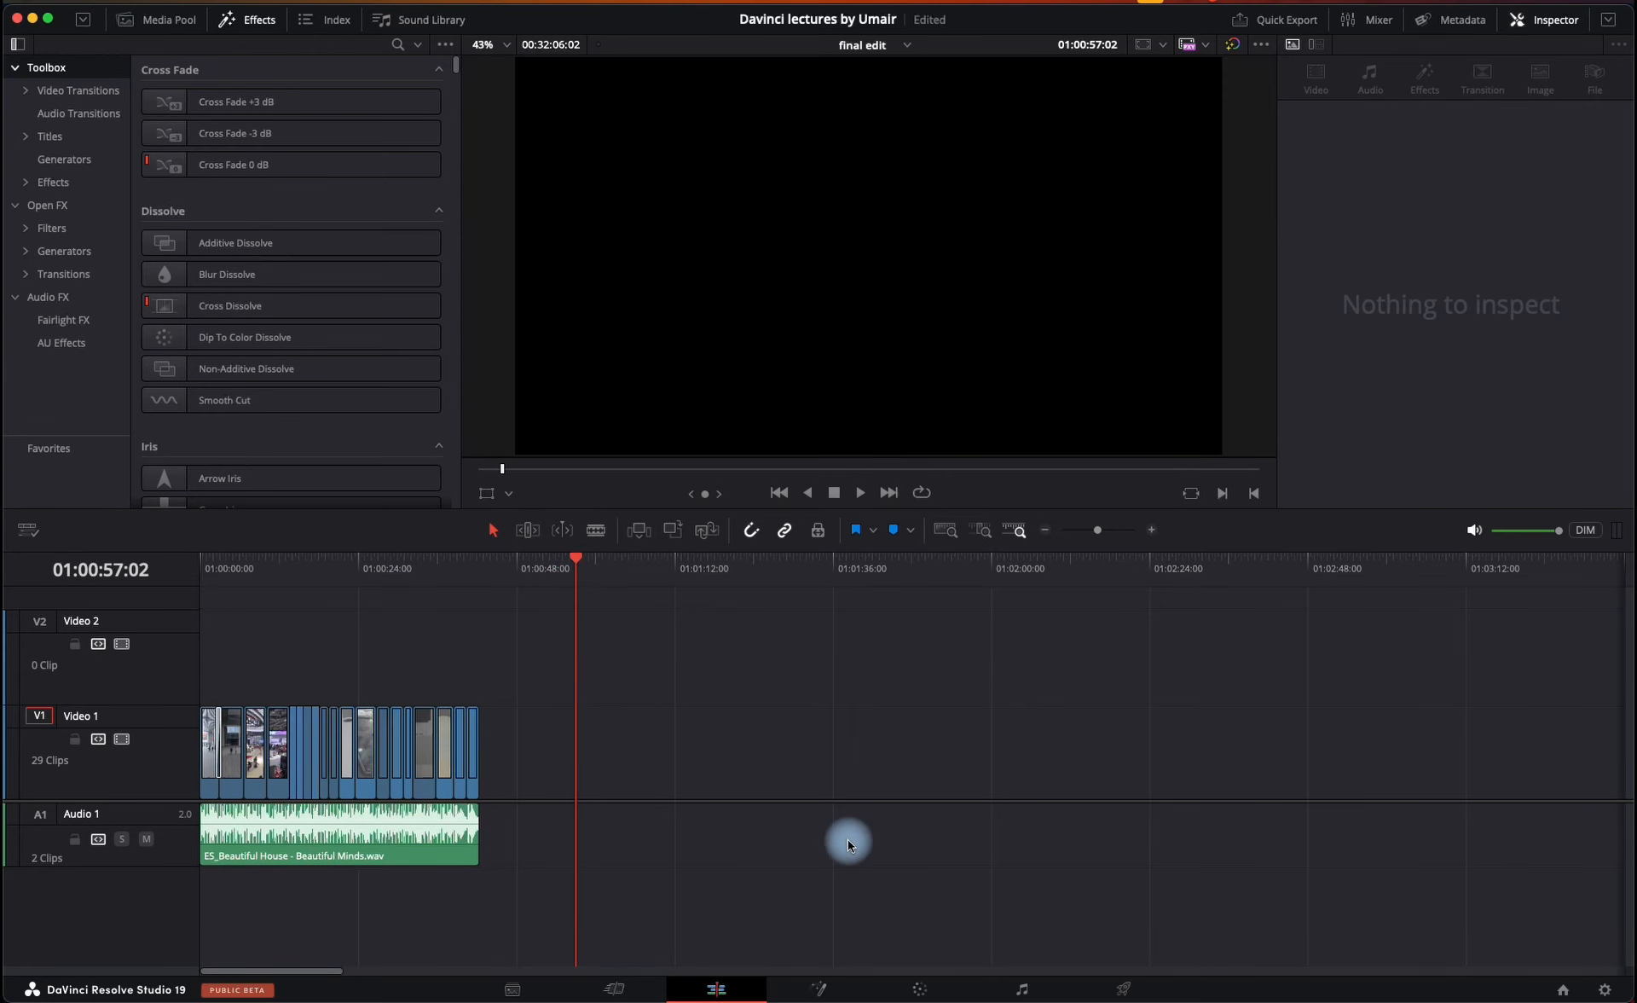
{"action": "left_click", "coordinate": [397, 45]}
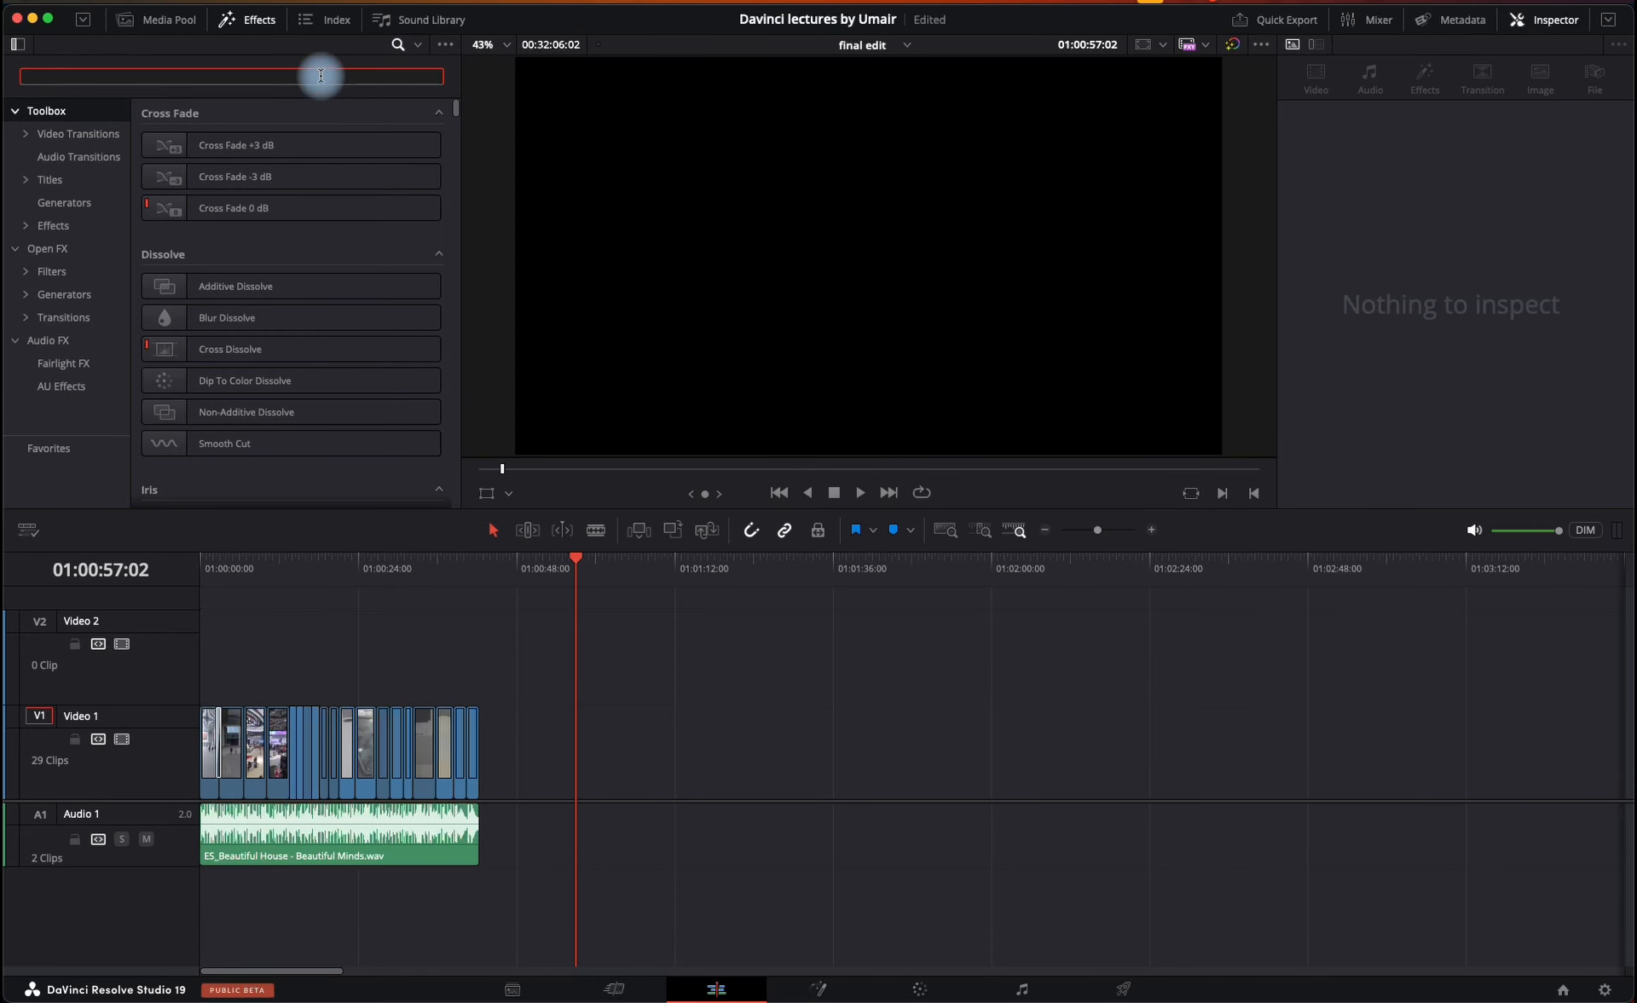
{"action": "type", "text": "fusi"}
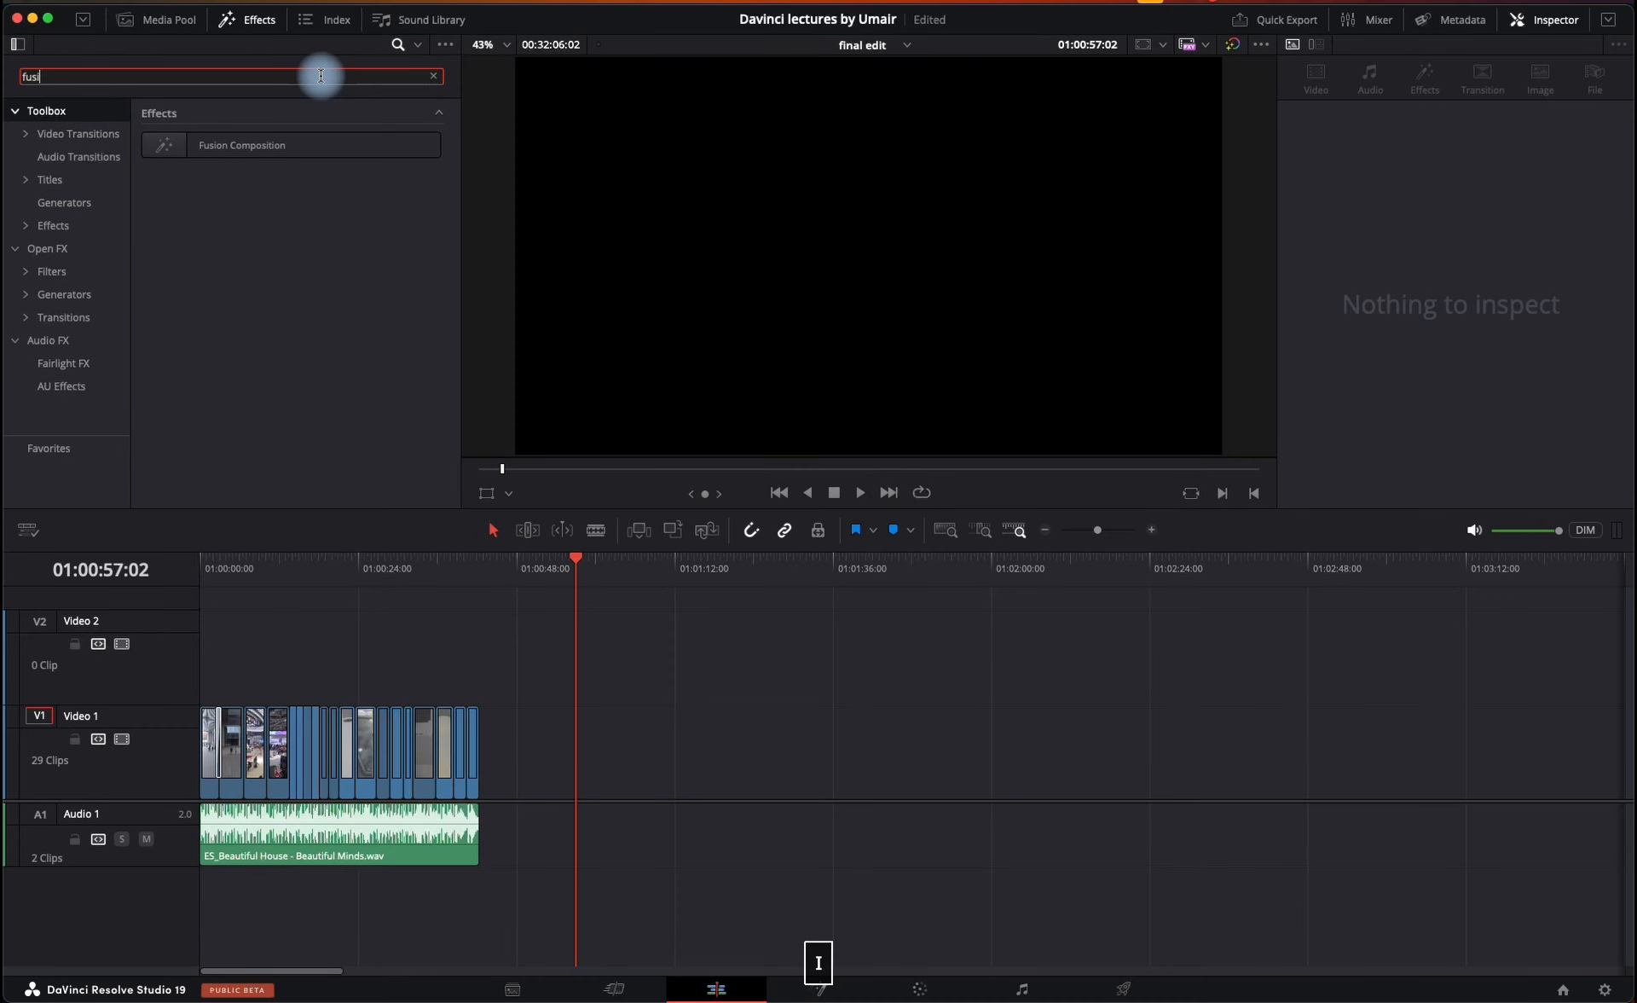
{"action": "left_click_drag", "start_coordinate": [223, 136], "coordinate": [580, 778]}
{"action": "key", "text": "super+equal"}
{"action": "key", "text": "super+equal"}
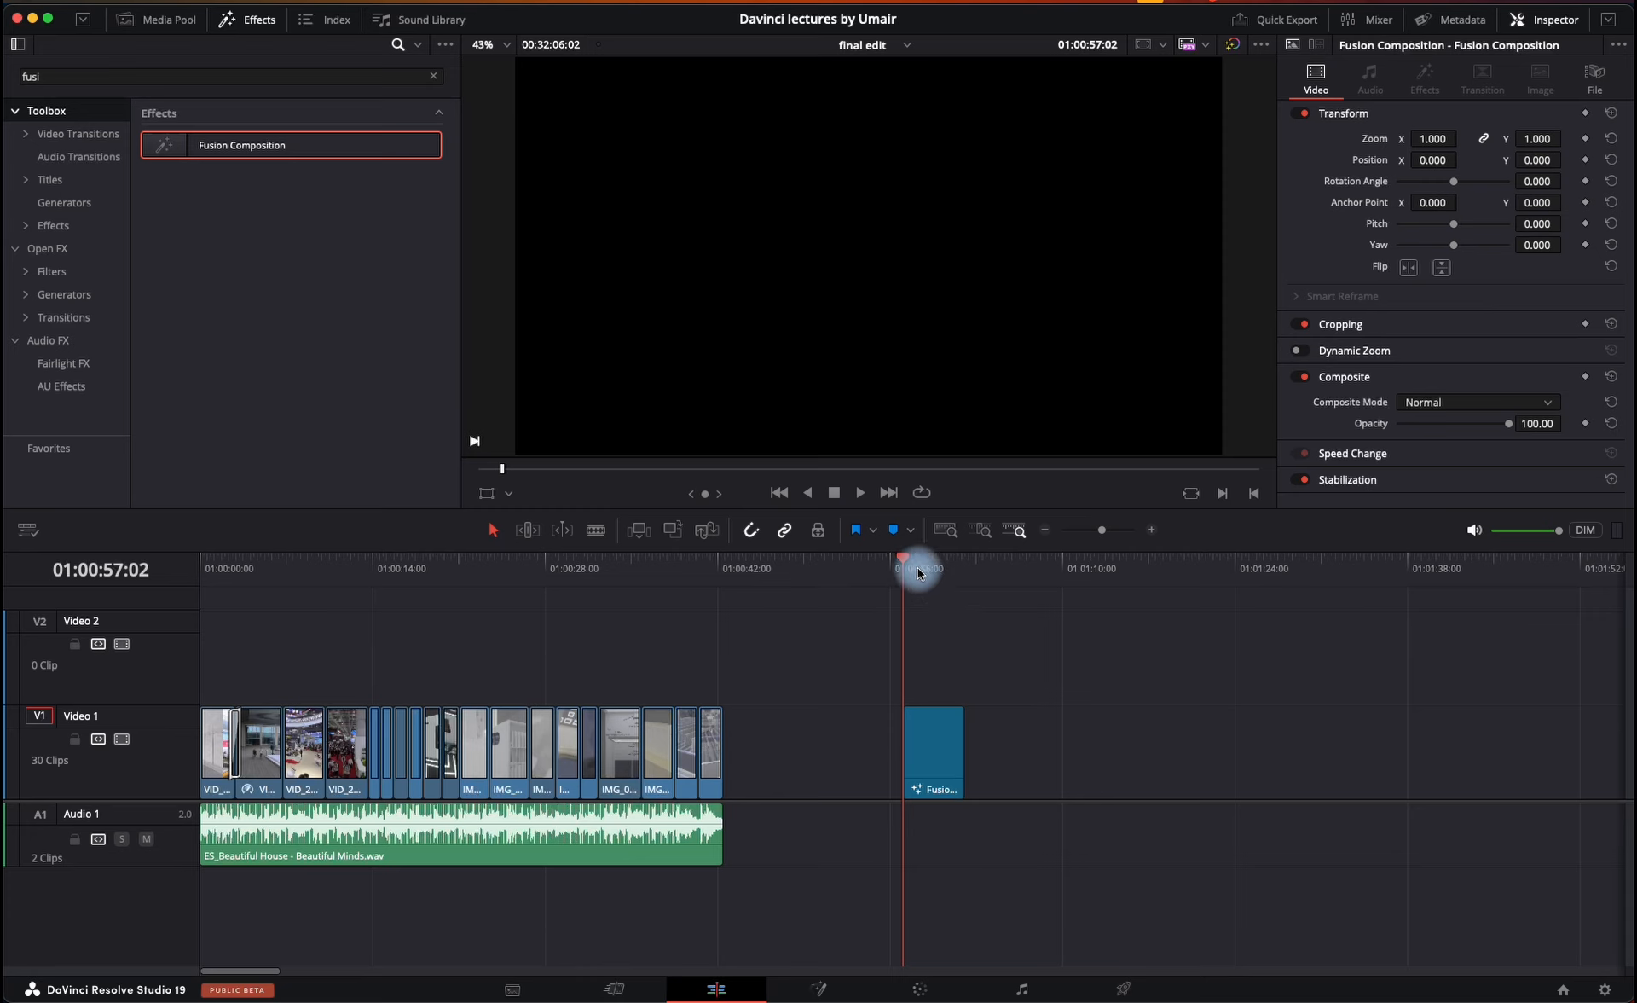
{"action": "left_click", "coordinate": [938, 766]}
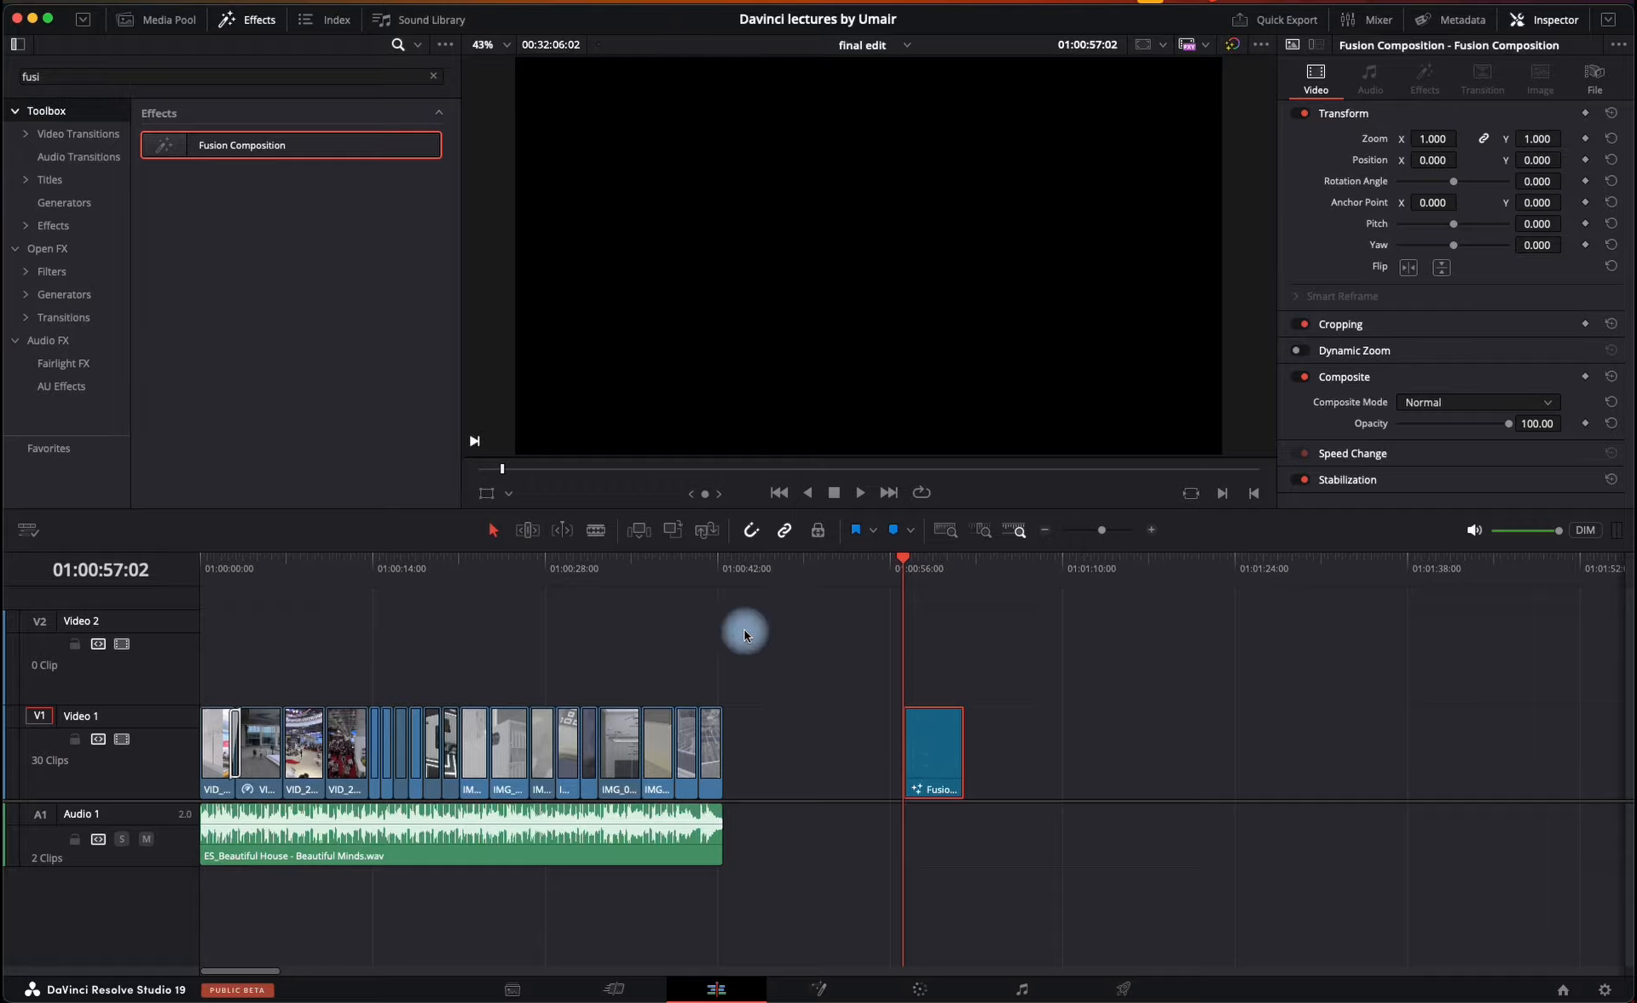
- Open the IMG_0062.mov clip at 01:00:35:20 in the Fusion page
{"action": "left_click", "coordinate": [644, 563]}
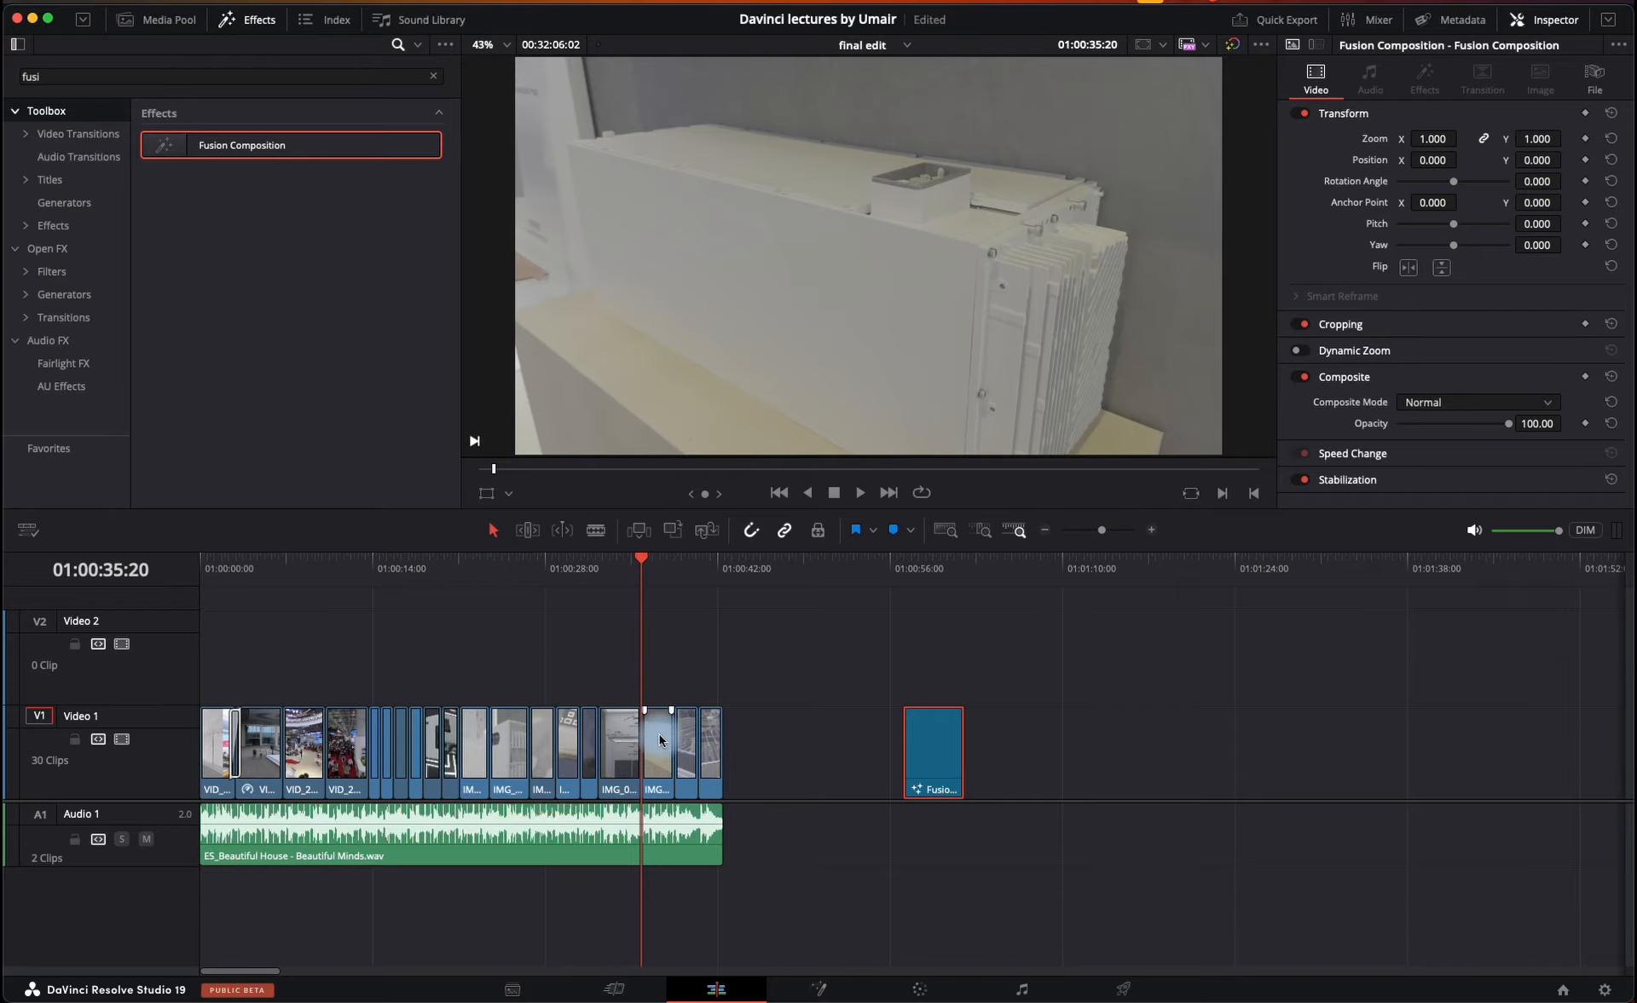
{"action": "left_click", "coordinate": [661, 740]}
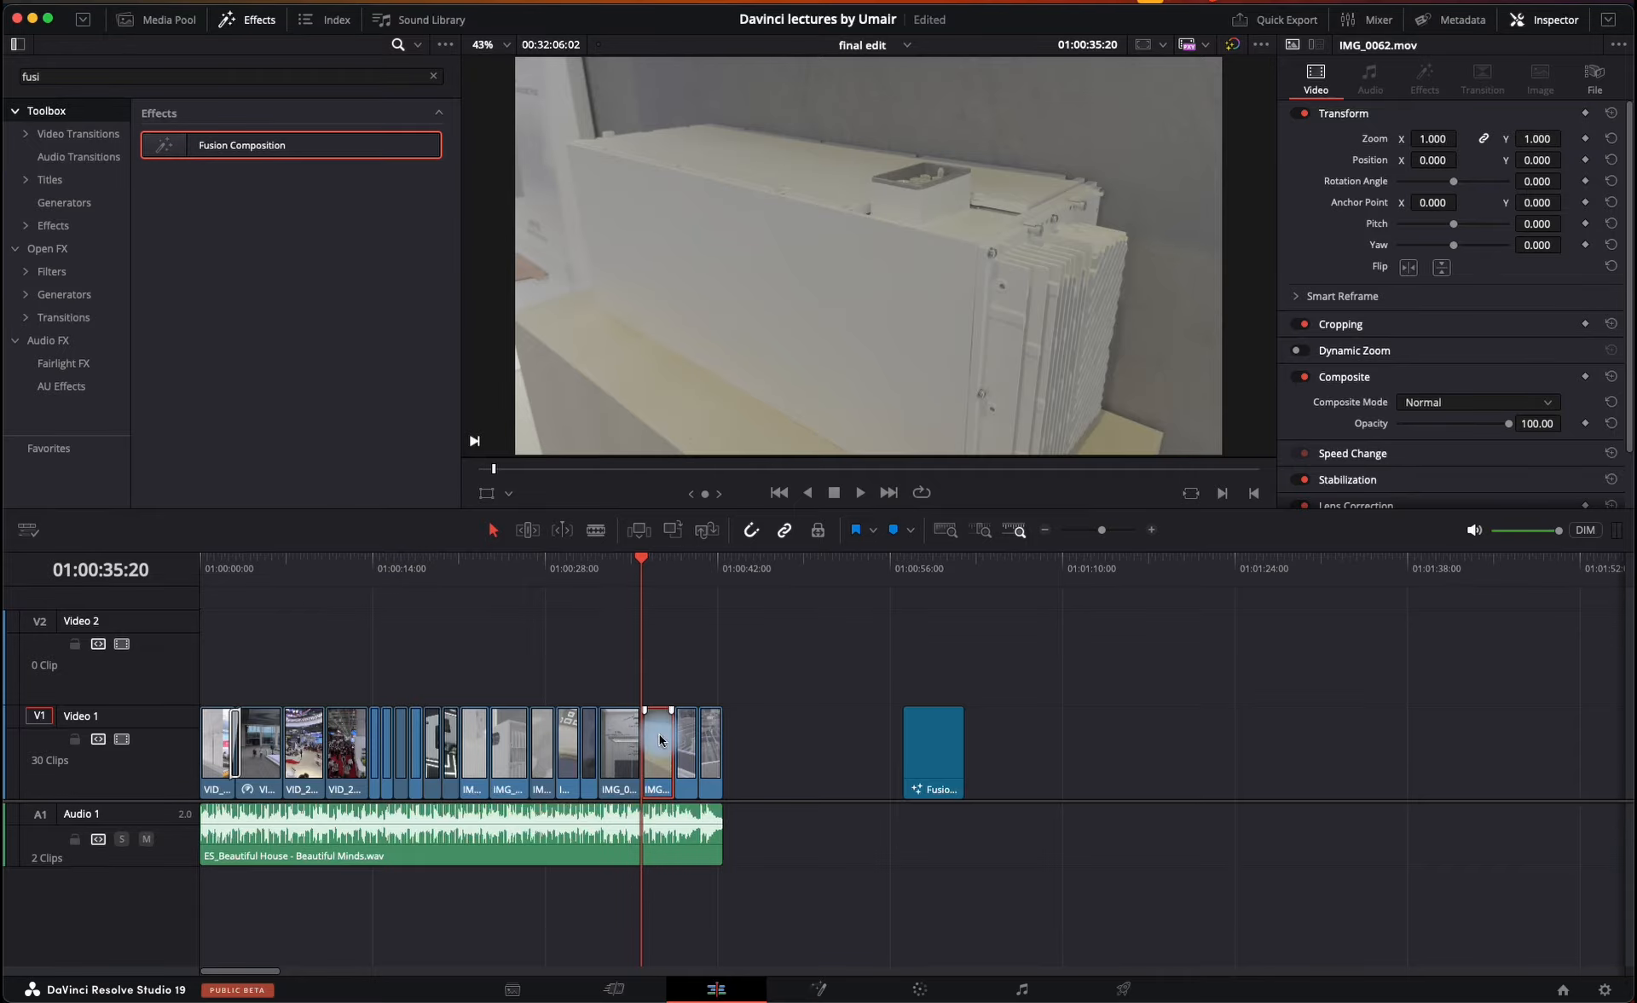
{"action": "left_click", "coordinate": [820, 989]}
- Spread the MediaIn1 and MediaOut1 nodes far apart horizontally in the node graph, and select MediaOut1
{"action": "left_click_drag", "start_coordinate": [493, 708], "coordinate": [19, 781]}
{"action": "left_click_drag", "start_coordinate": [58, 723], "coordinate": [393, 802]}
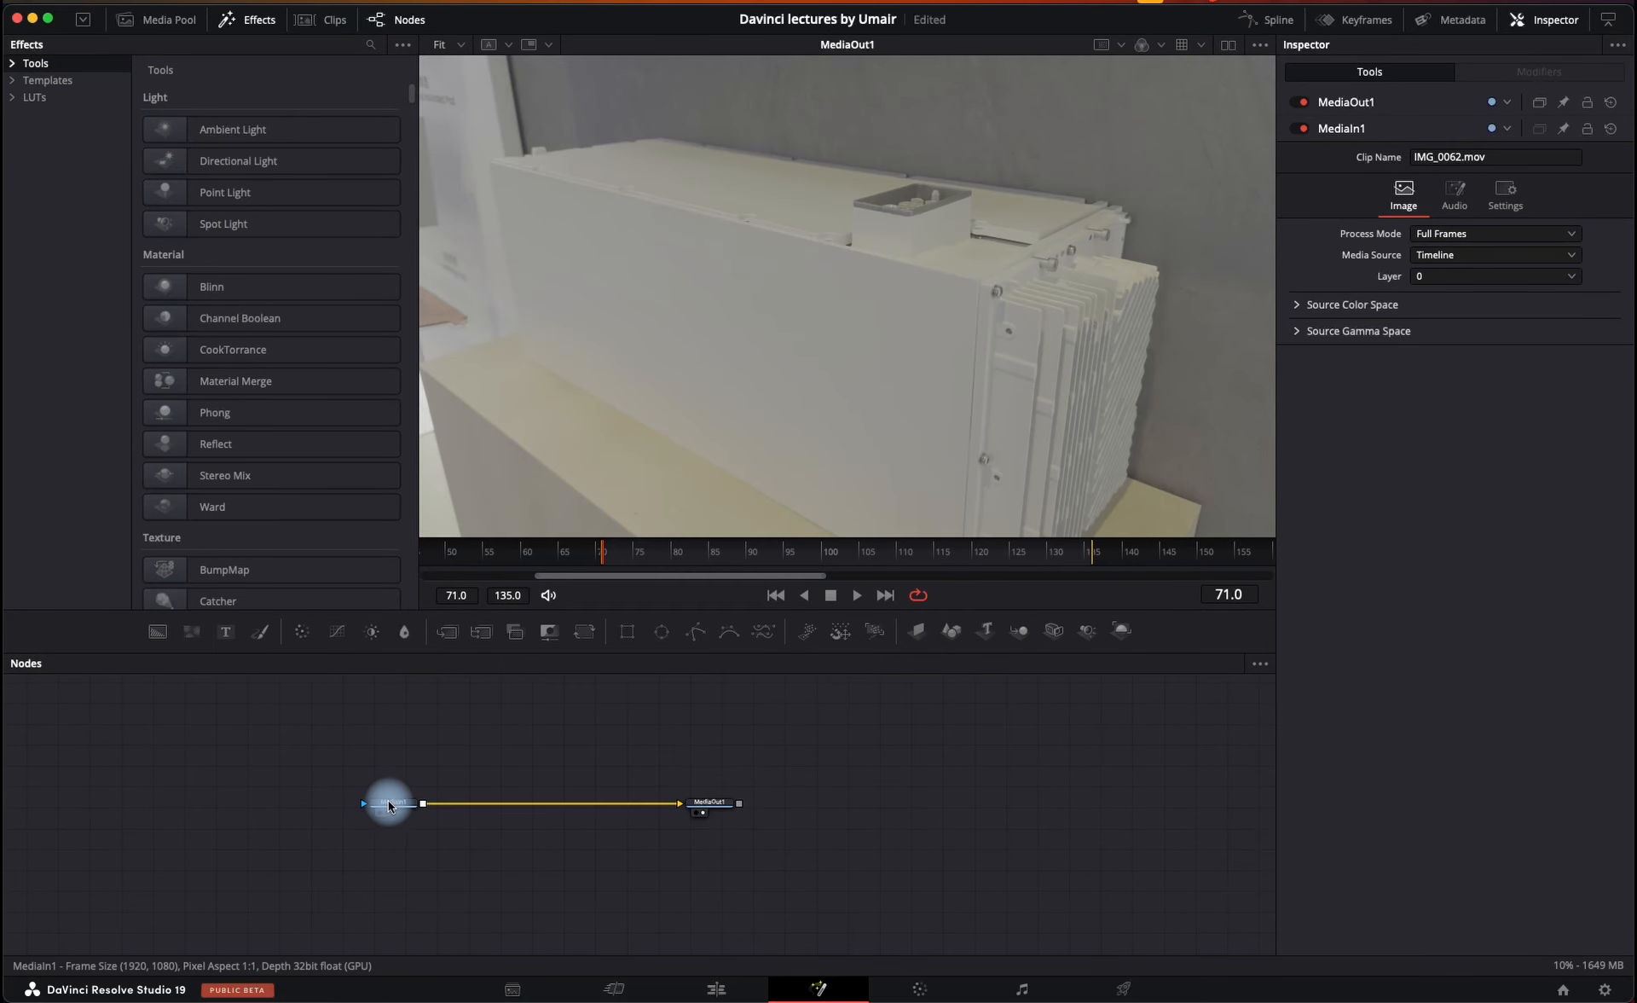
{"action": "mouse_move", "coordinate": [388, 806]}
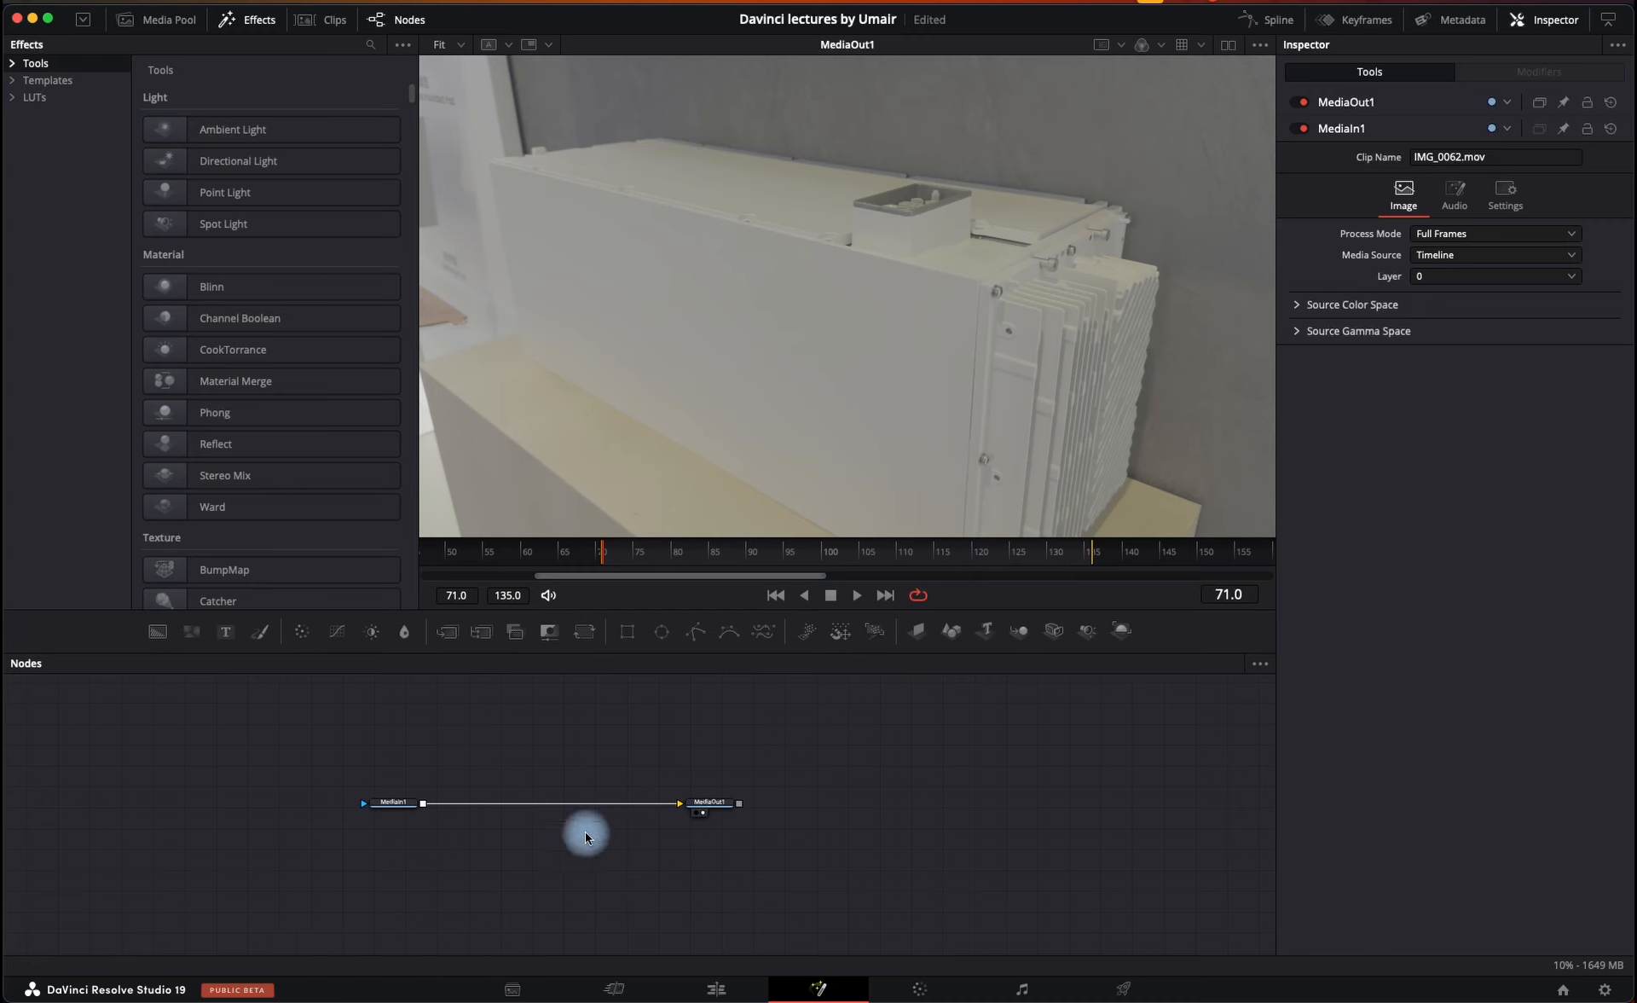
{"action": "left_click_drag", "start_coordinate": [705, 802], "coordinate": [929, 805]}
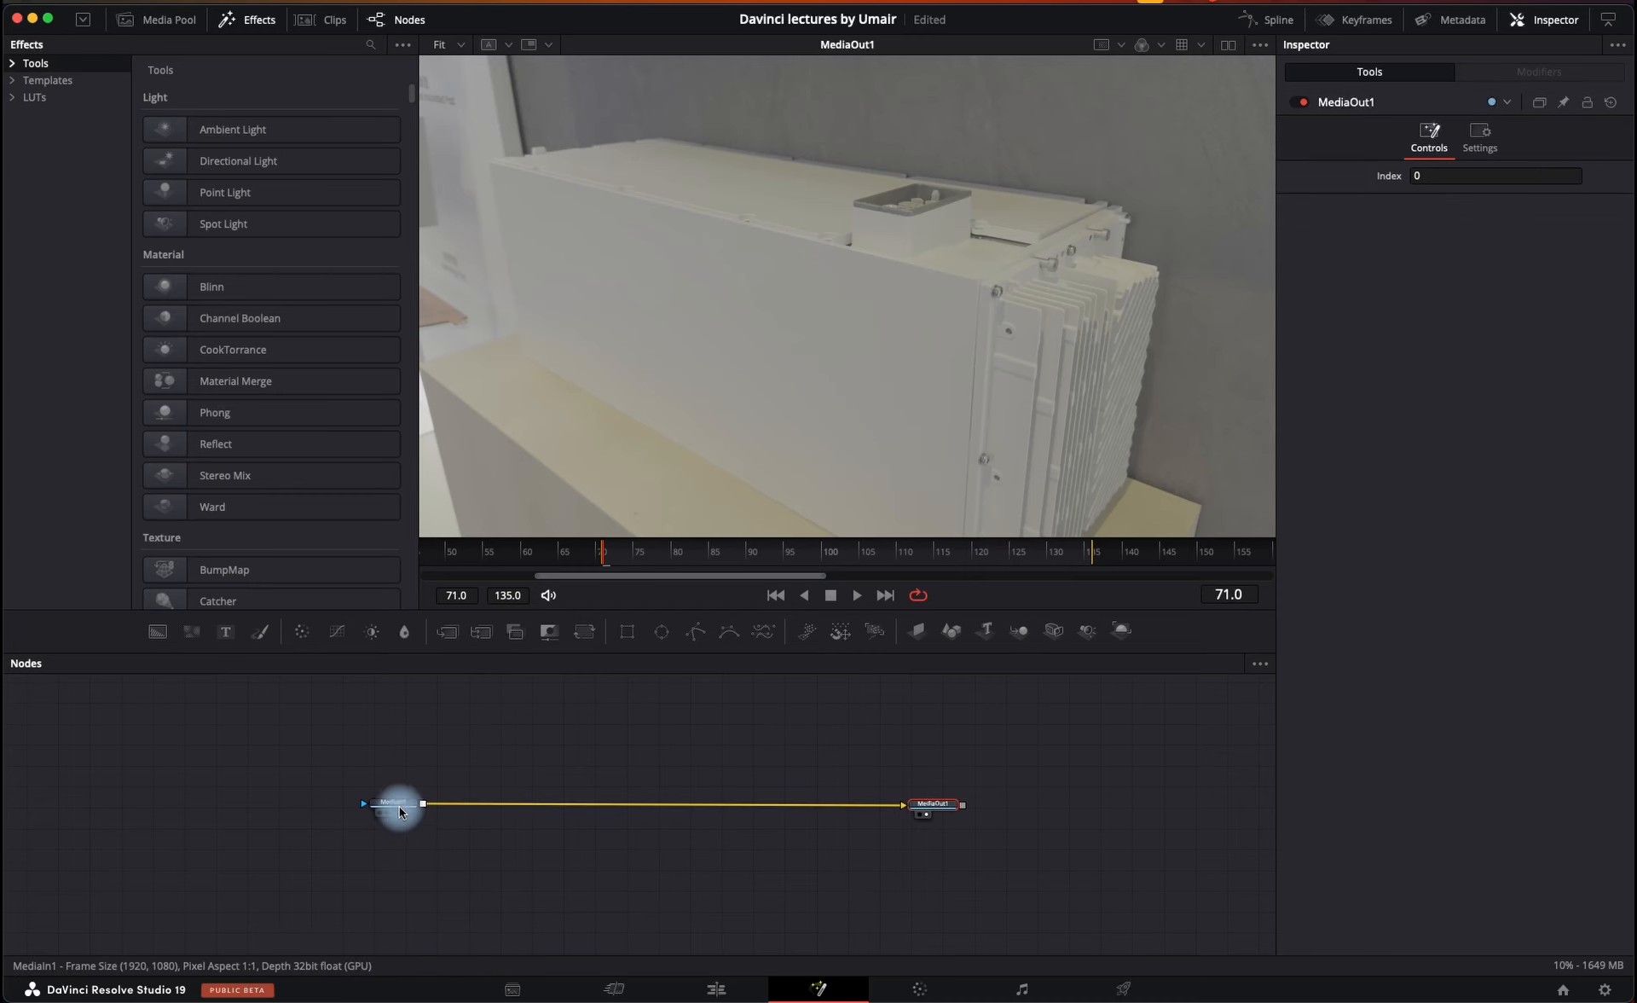
{"action": "left_click_drag", "start_coordinate": [395, 801], "coordinate": [193, 801]}
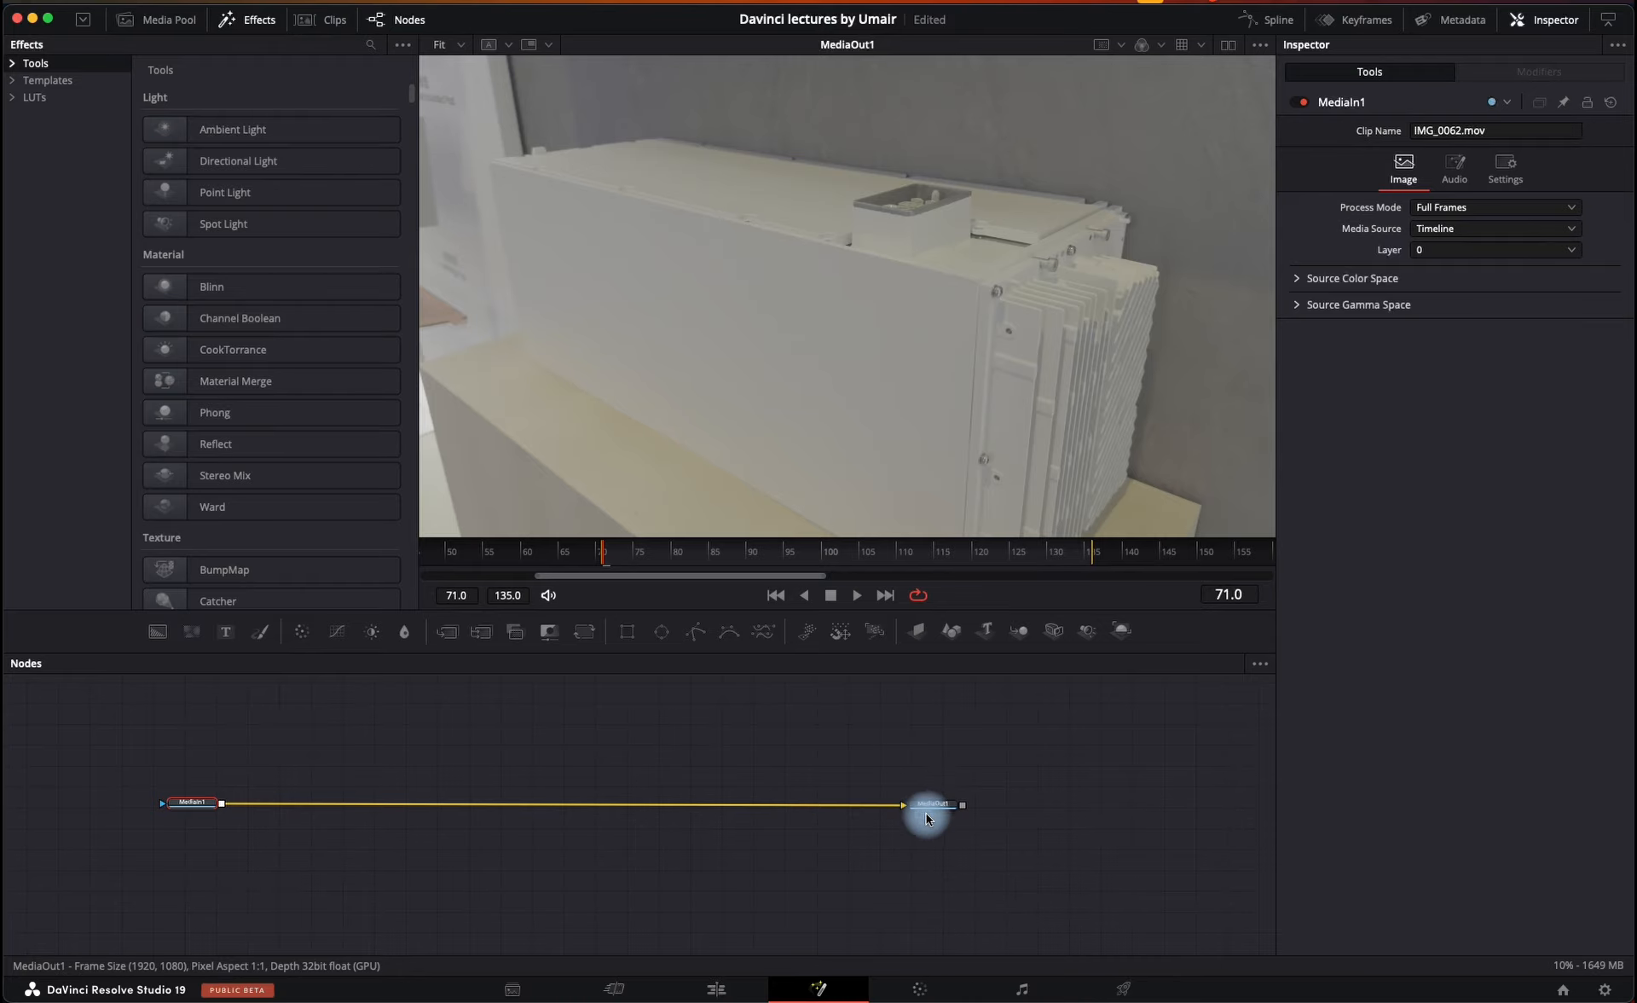
{"action": "mouse_move", "coordinate": [930, 807]}
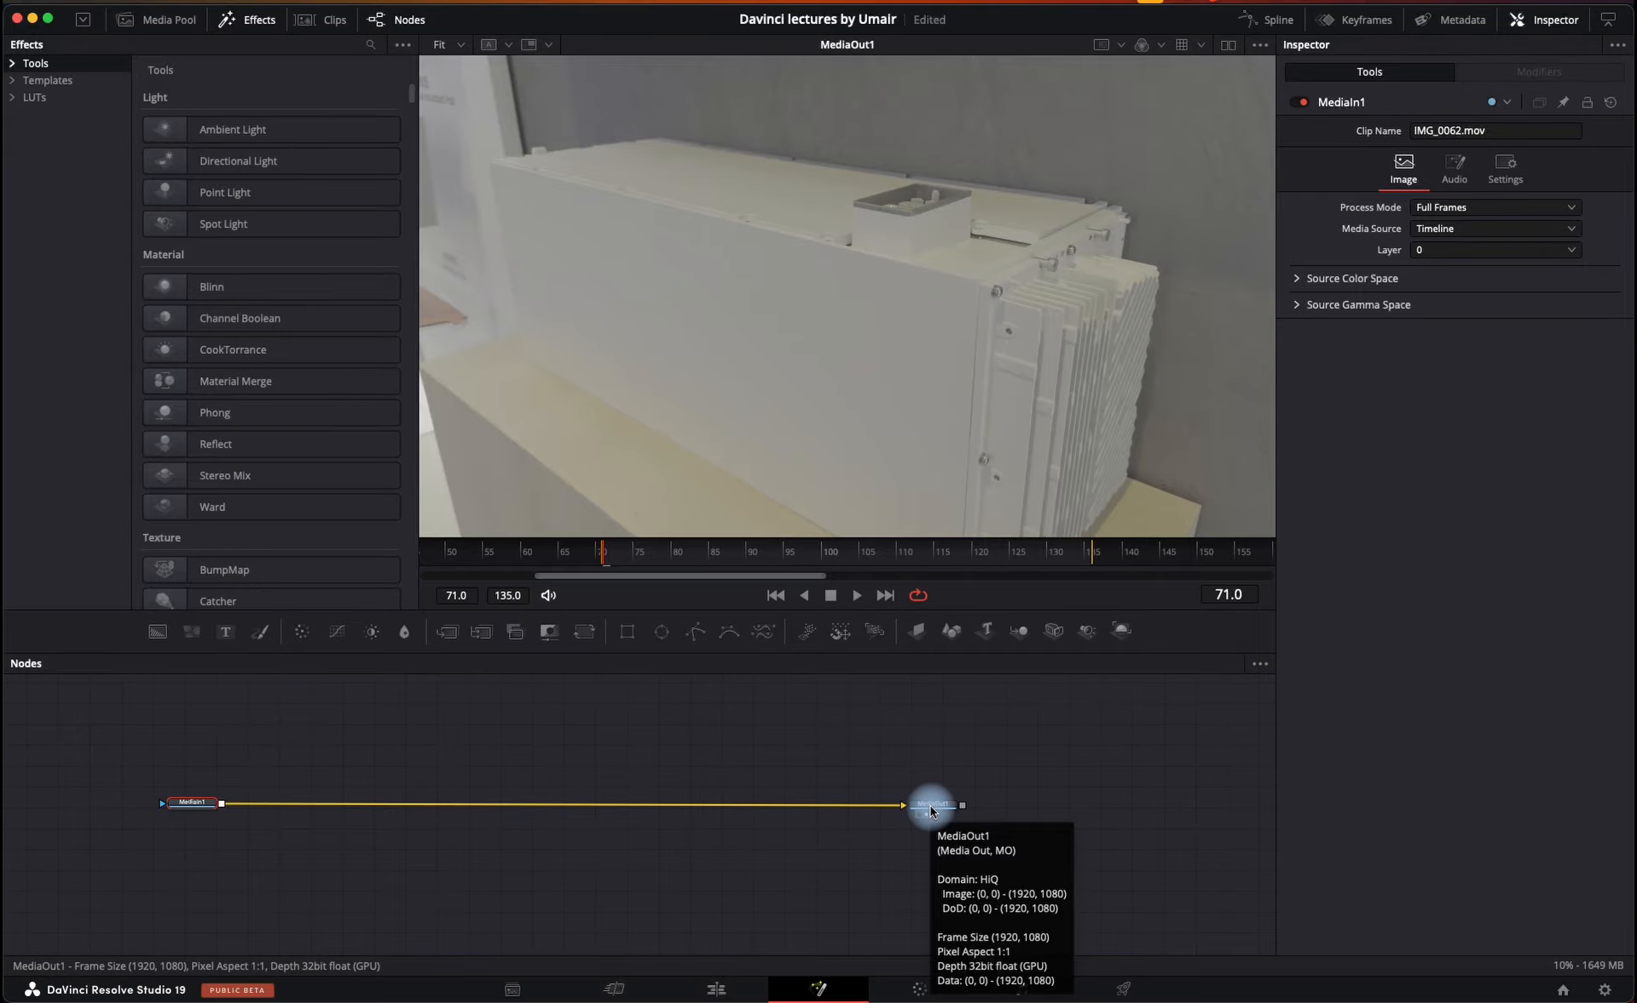
{"action": "left_click", "coordinate": [932, 810]}
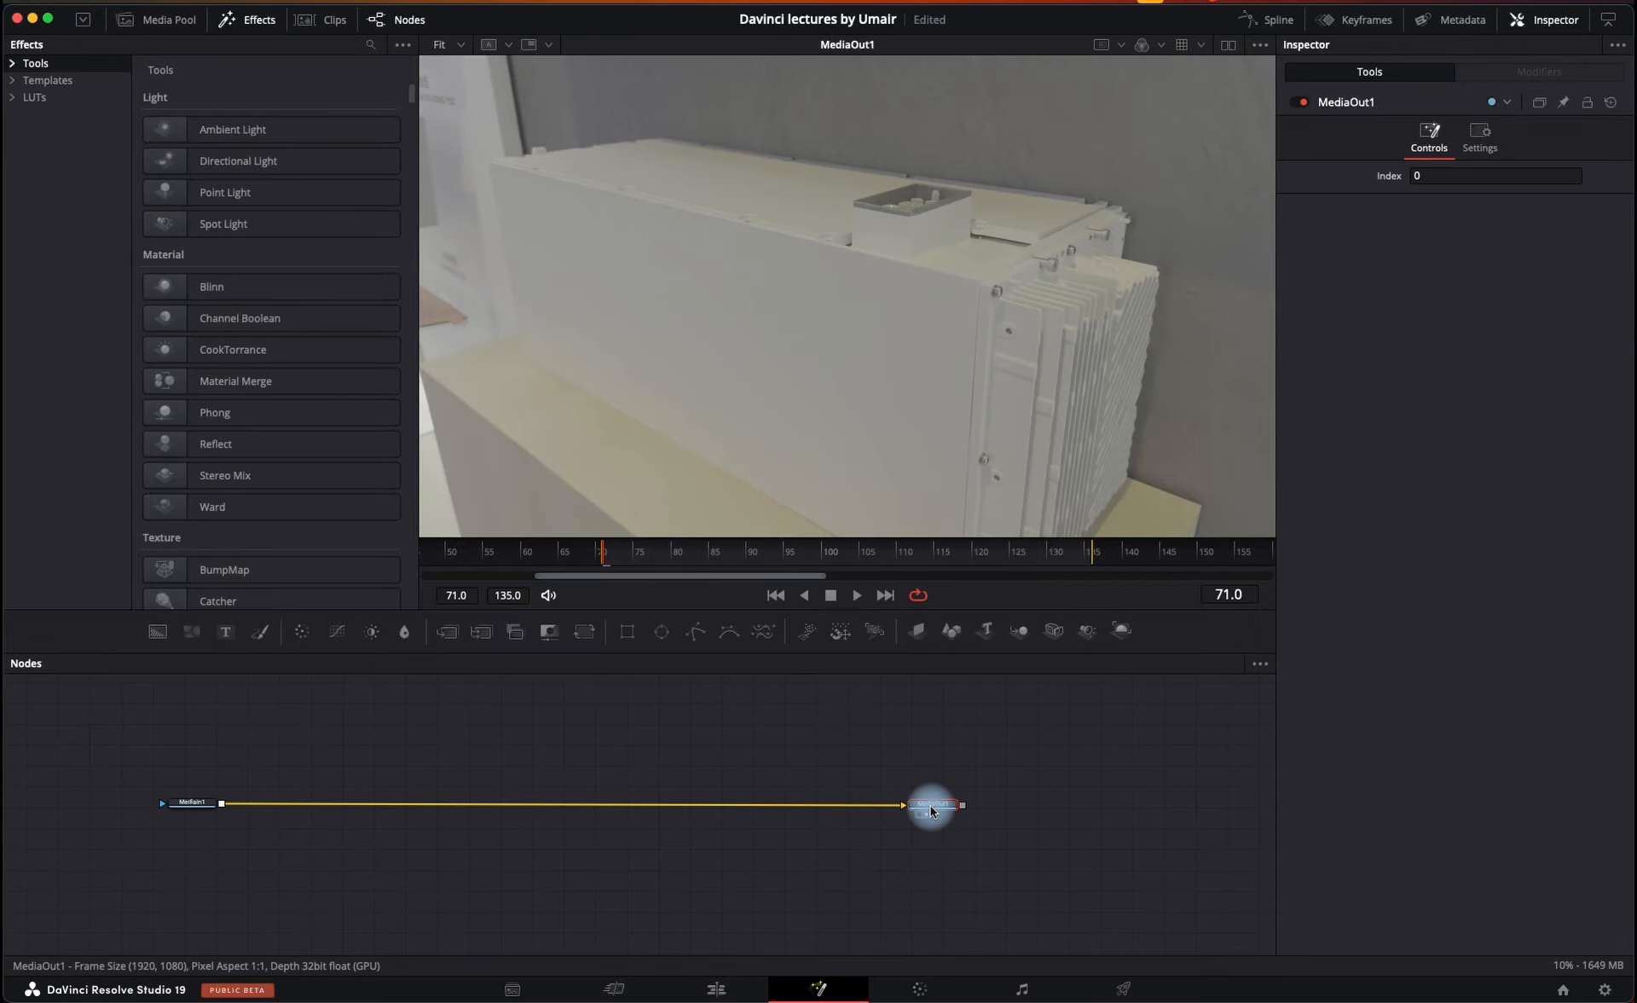
- Return to the edit timeline and open the Fusion Composition clip in the Fusion page
{"action": "left_click", "coordinate": [719, 989]}
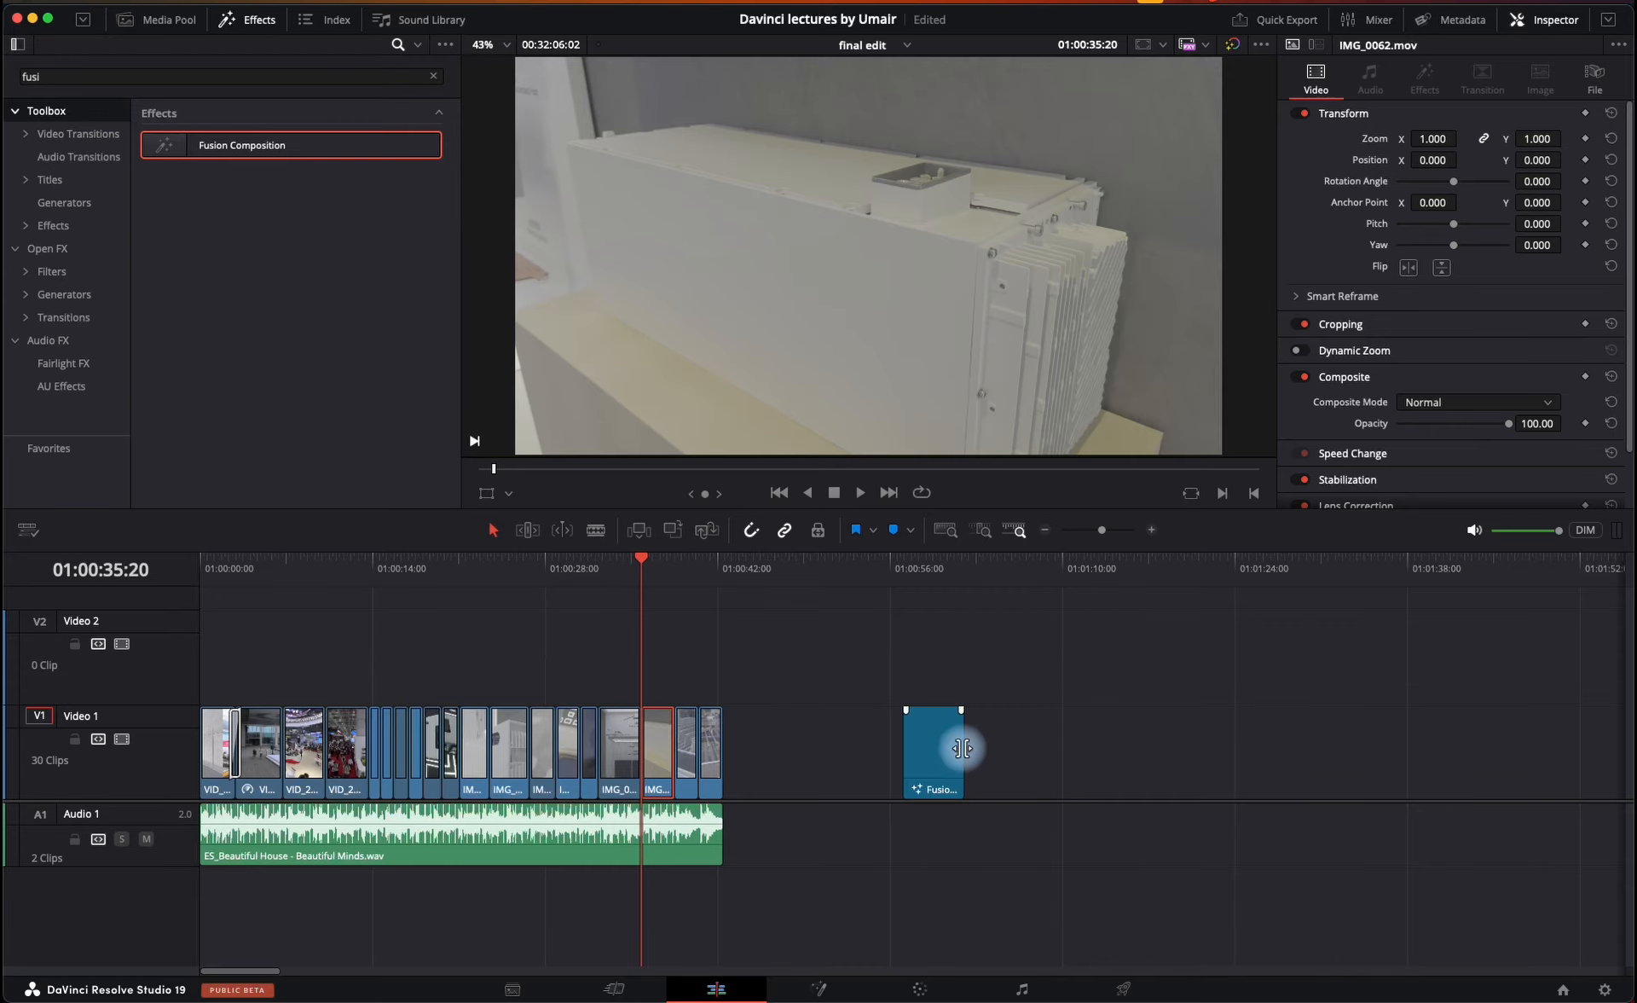
{"action": "left_click", "coordinate": [928, 570]}
{"action": "left_click", "coordinate": [938, 748]}
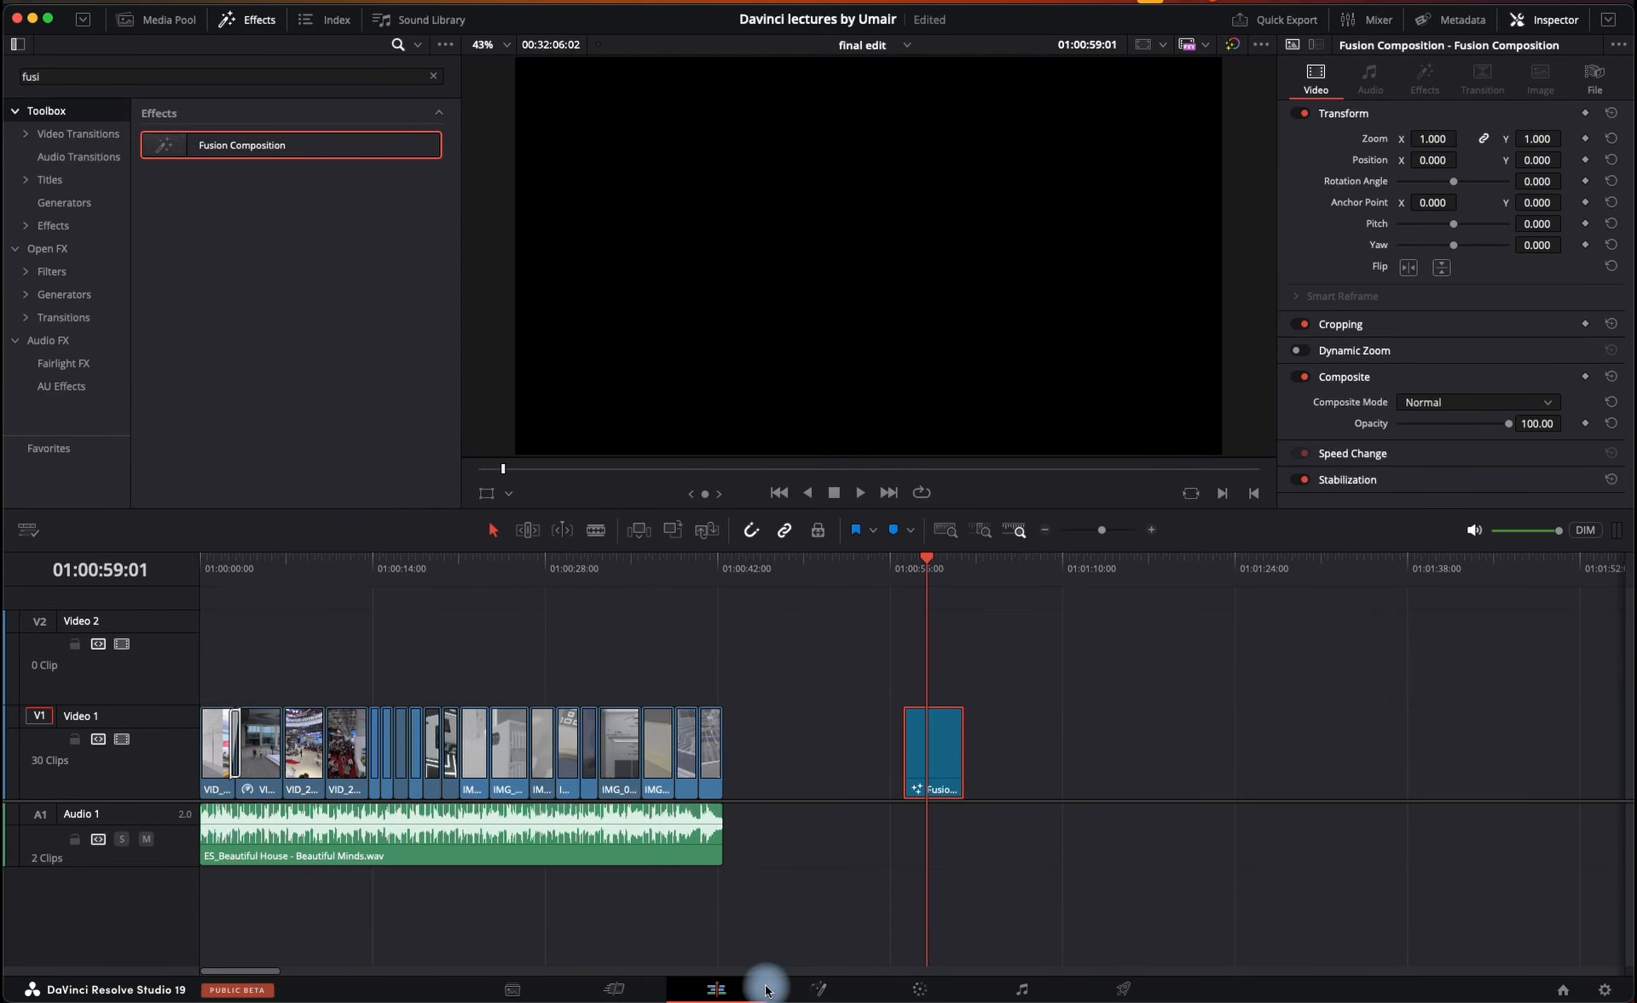
{"action": "left_click", "coordinate": [819, 987]}
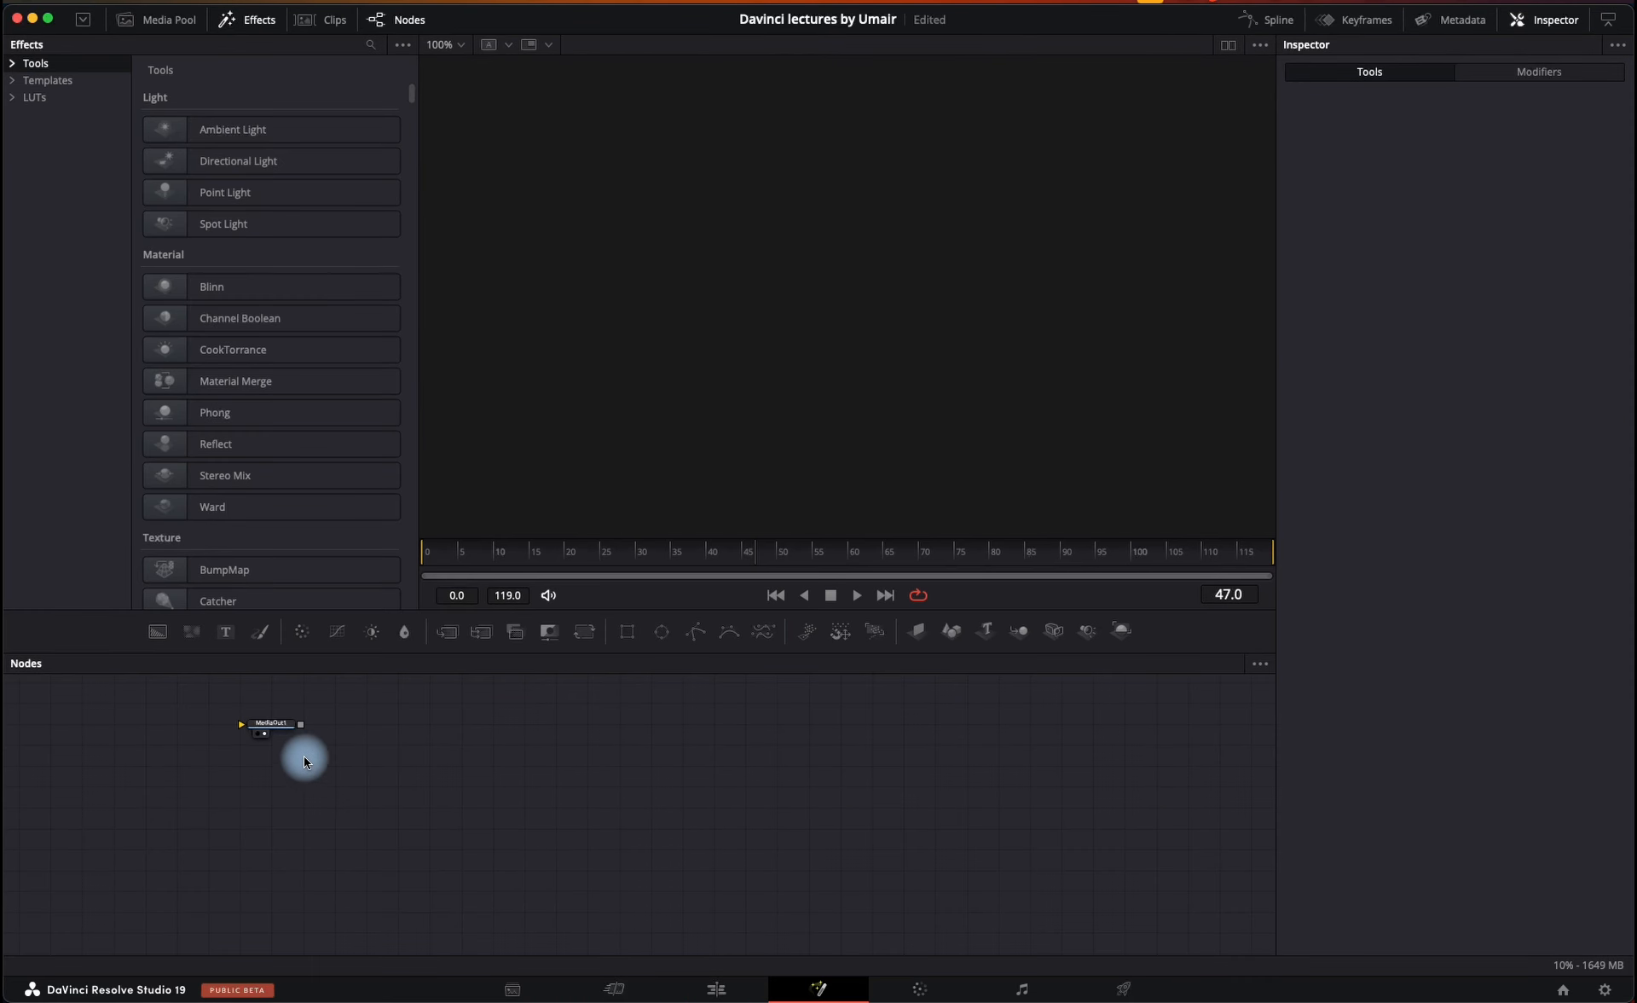
- Reposition the MediaOut1 node to the right of the node graph's centre, leaving room for nodes before it
{"action": "left_click_drag", "start_coordinate": [271, 724], "coordinate": [733, 826]}
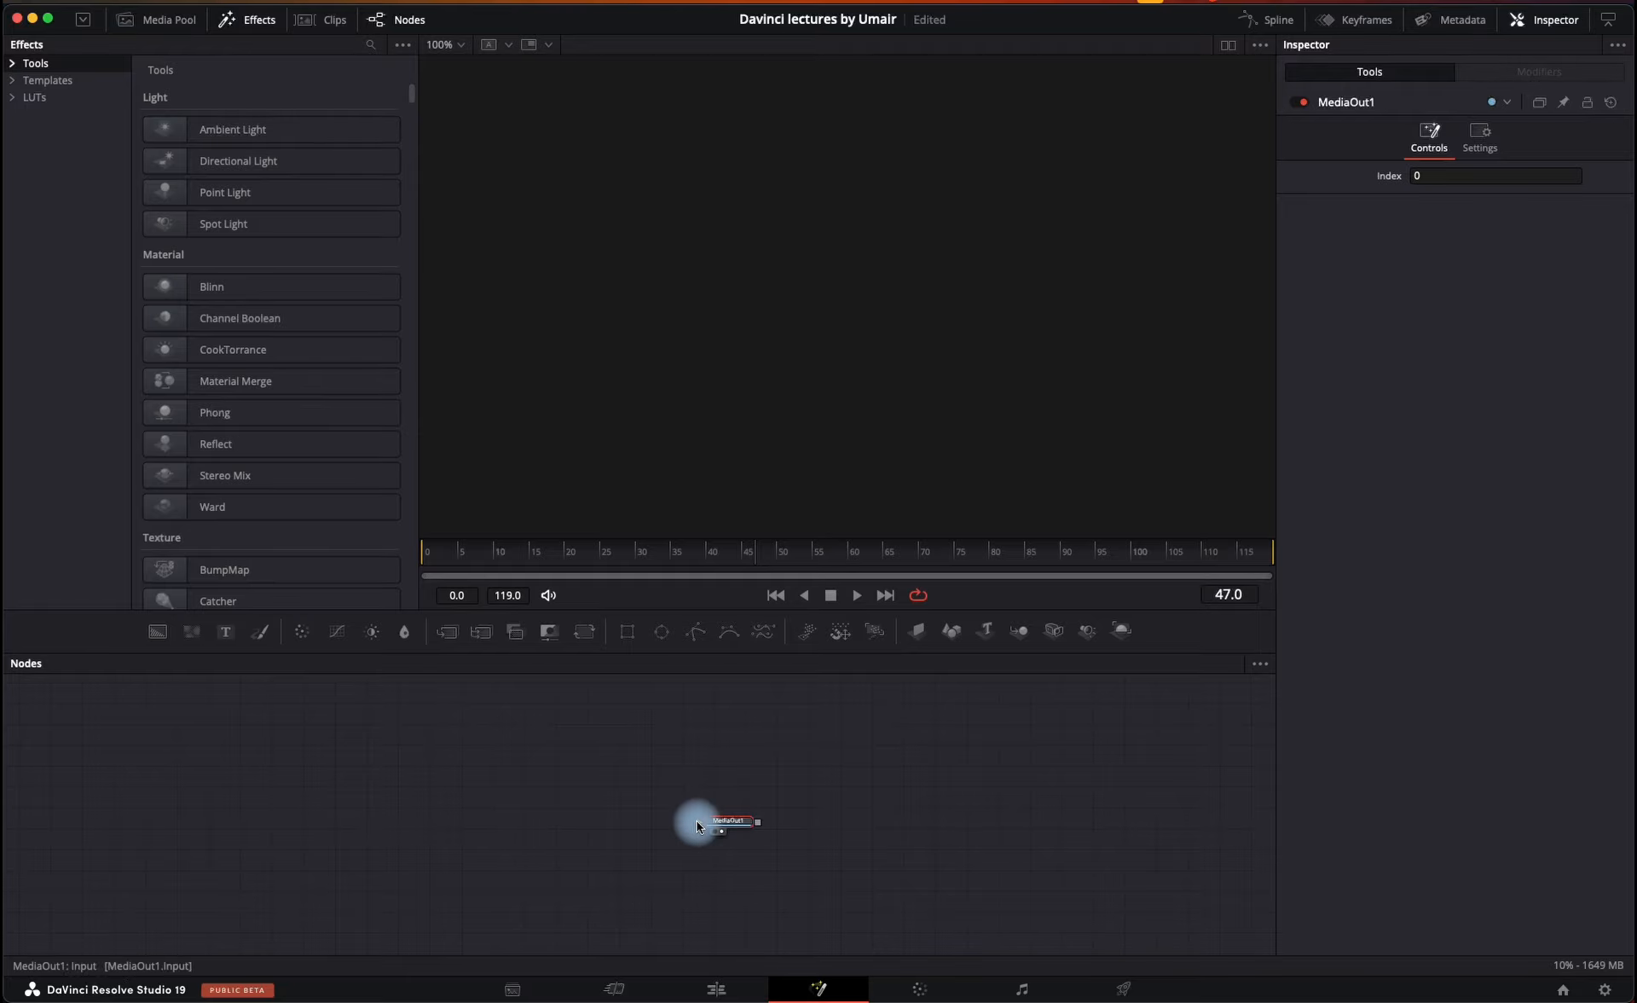
{"action": "left_click_drag", "start_coordinate": [724, 820], "coordinate": [950, 815]}
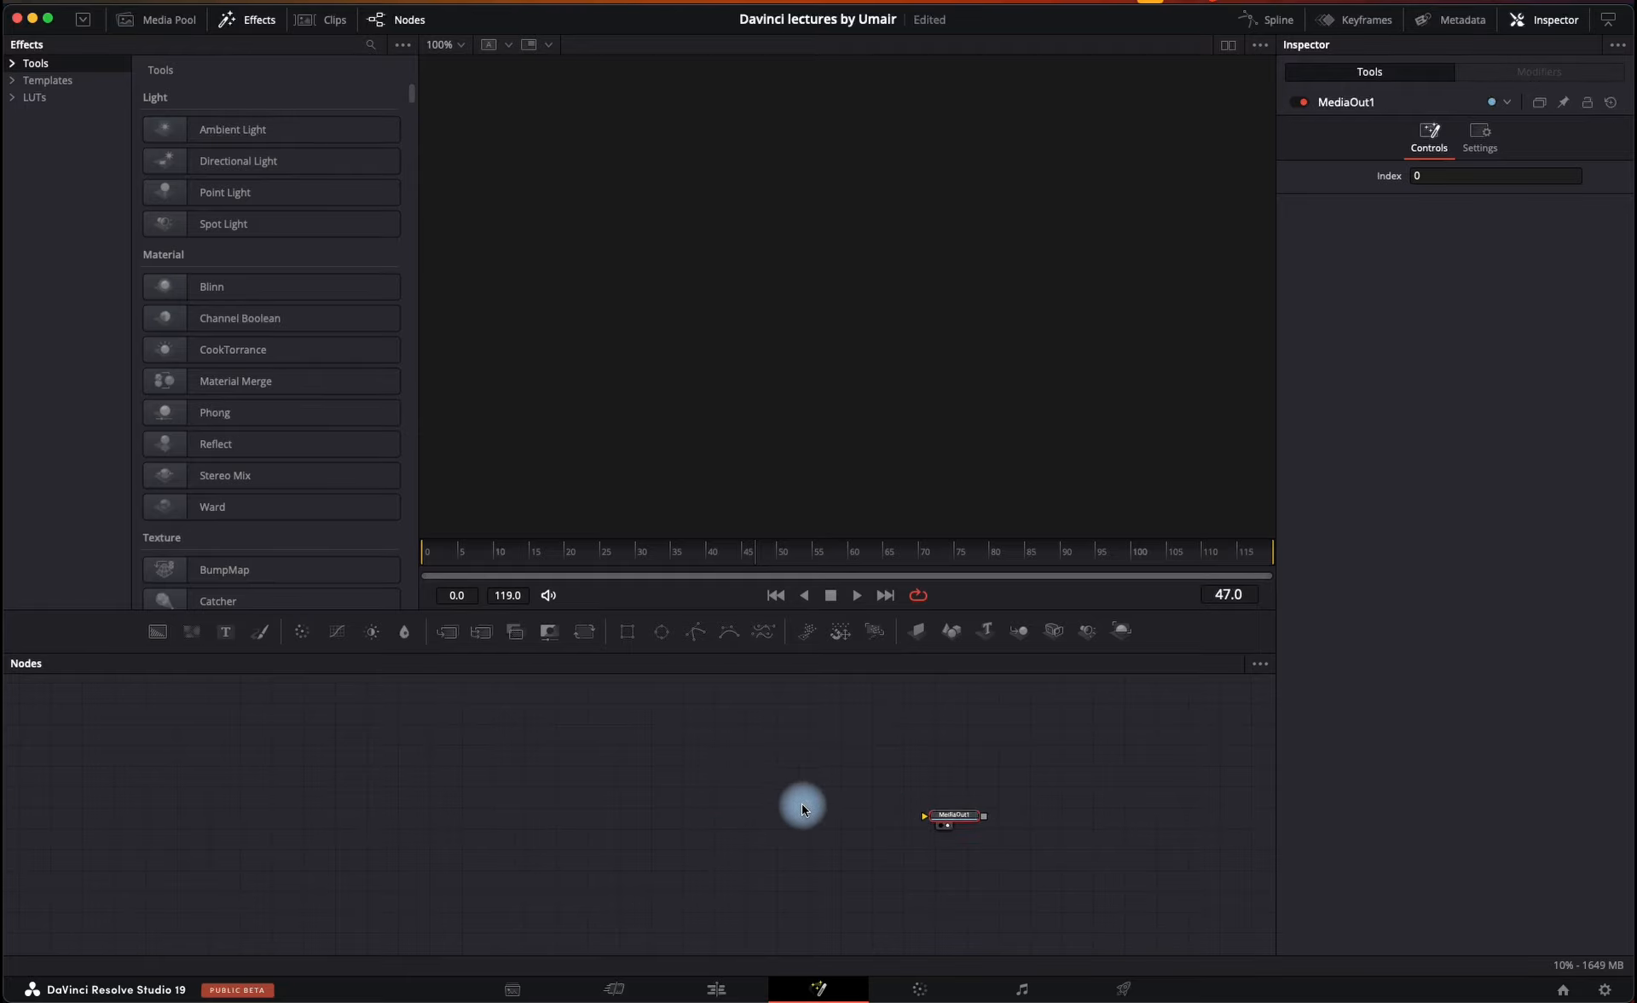
{"action": "left_click_drag", "start_coordinate": [859, 768], "coordinate": [1117, 946]}
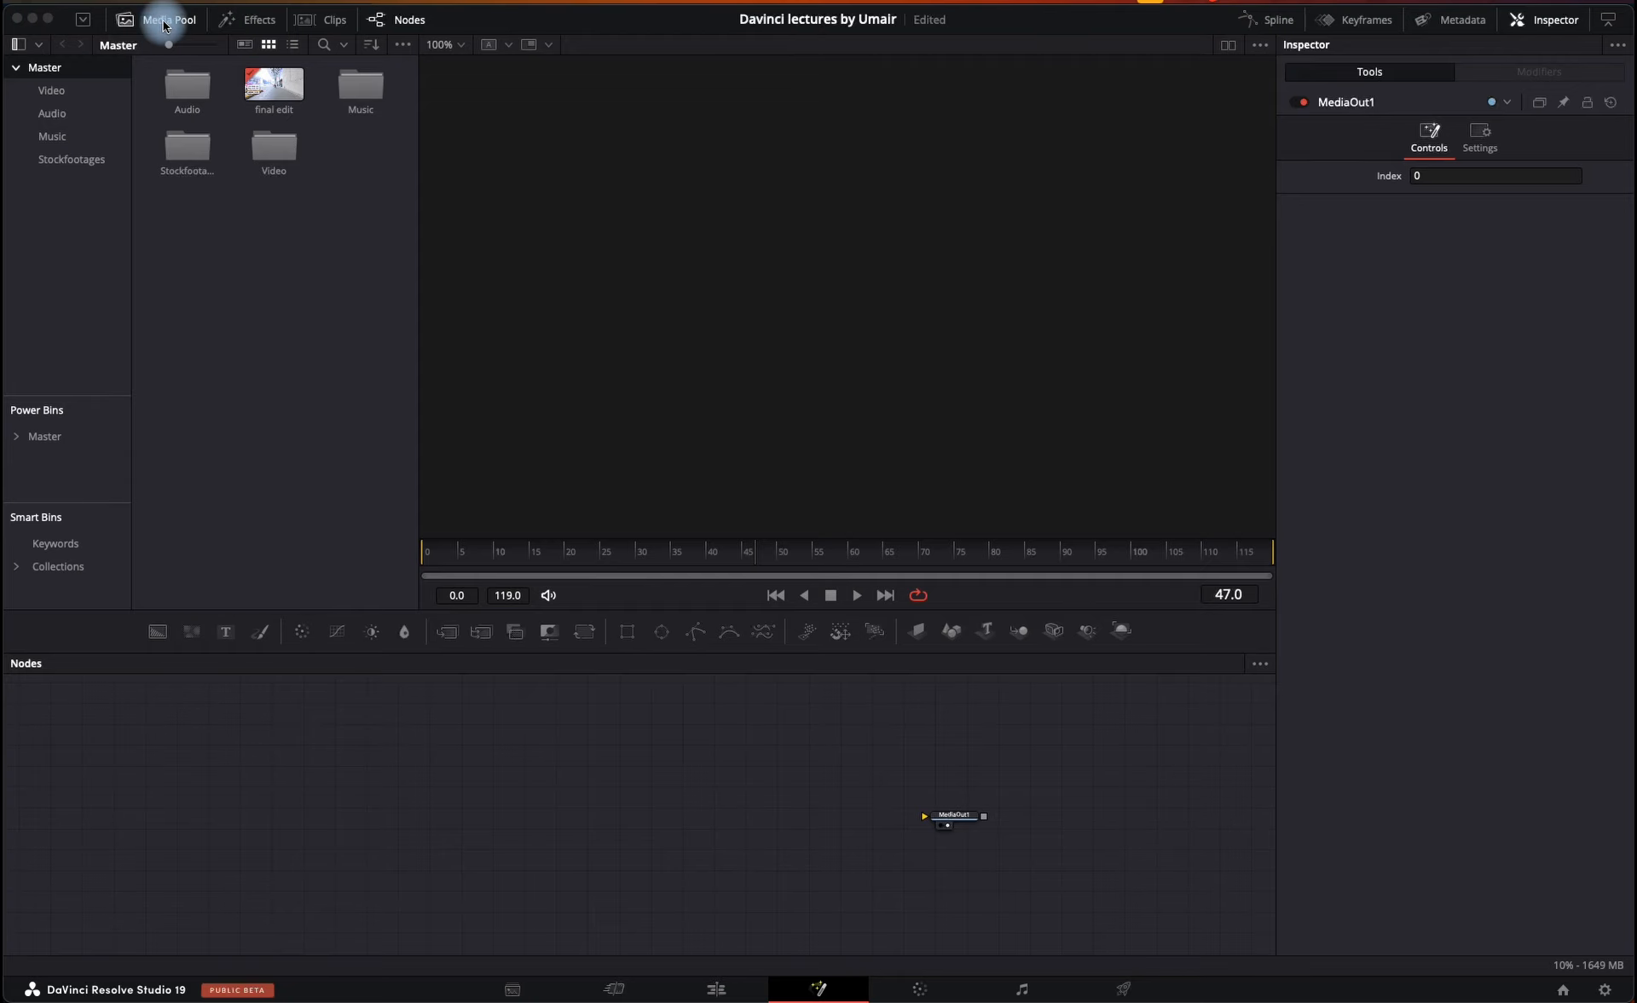
- Examine the Fusion page layout: the media pool, effects library, node graph, clip thumbnails and dual-viewer display
{"action": "left_click", "coordinate": [258, 22]}
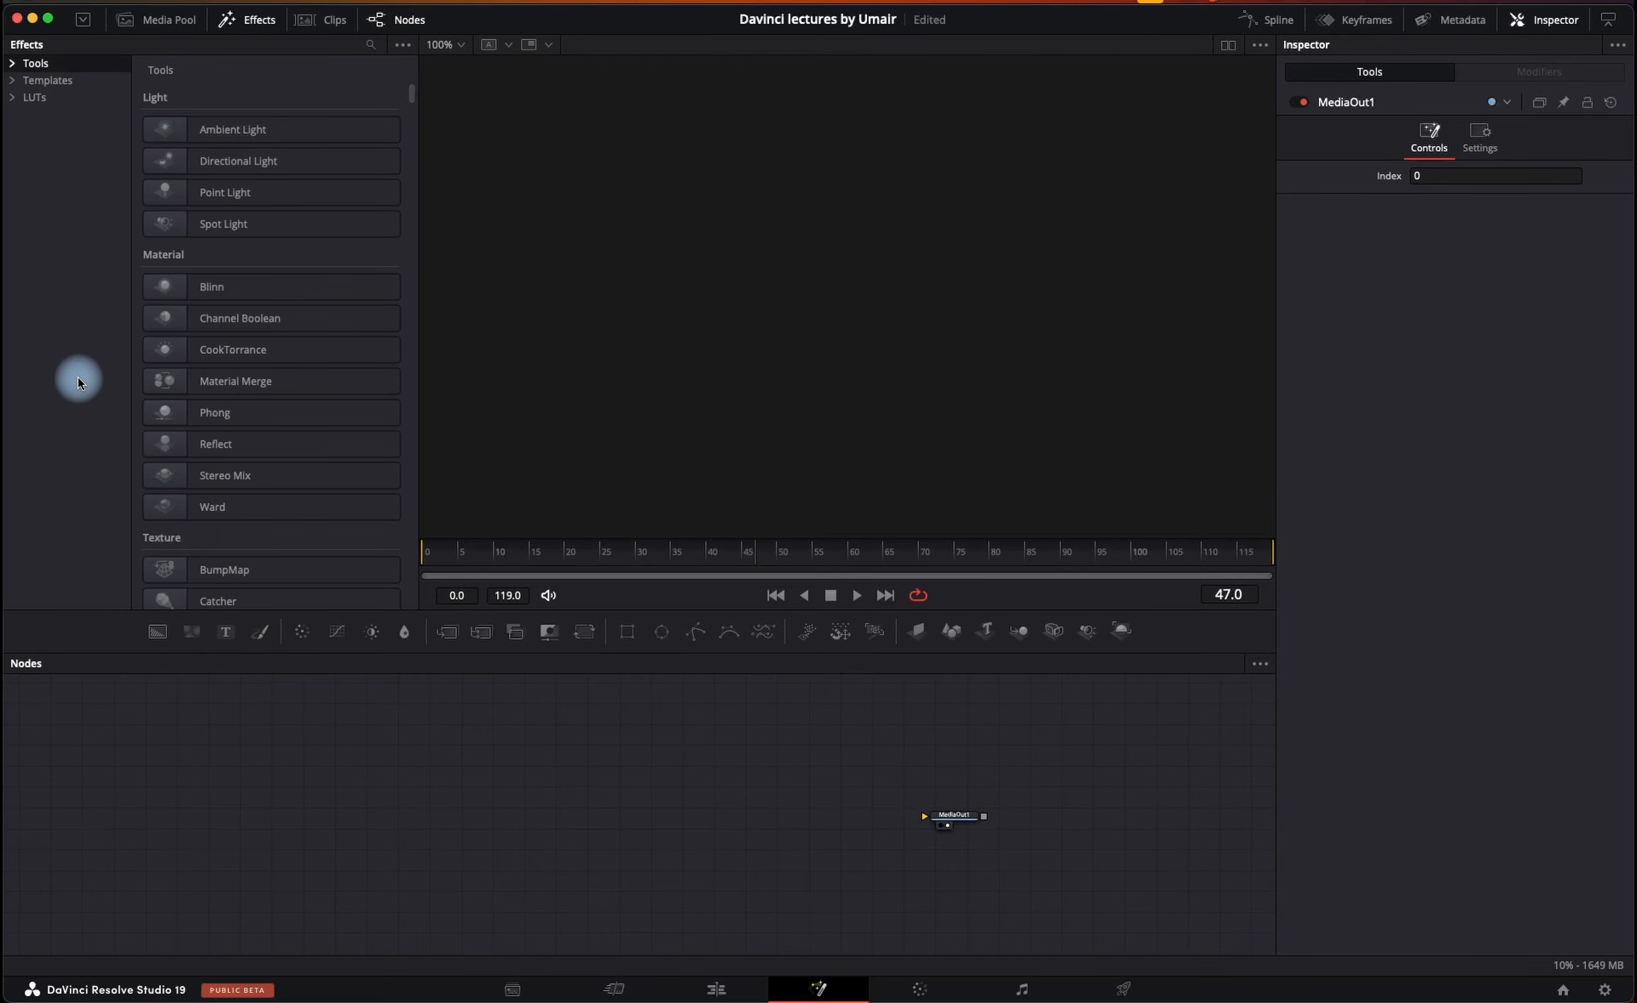
{"action": "left_click", "coordinate": [405, 20]}
{"action": "left_click", "coordinate": [405, 20]}
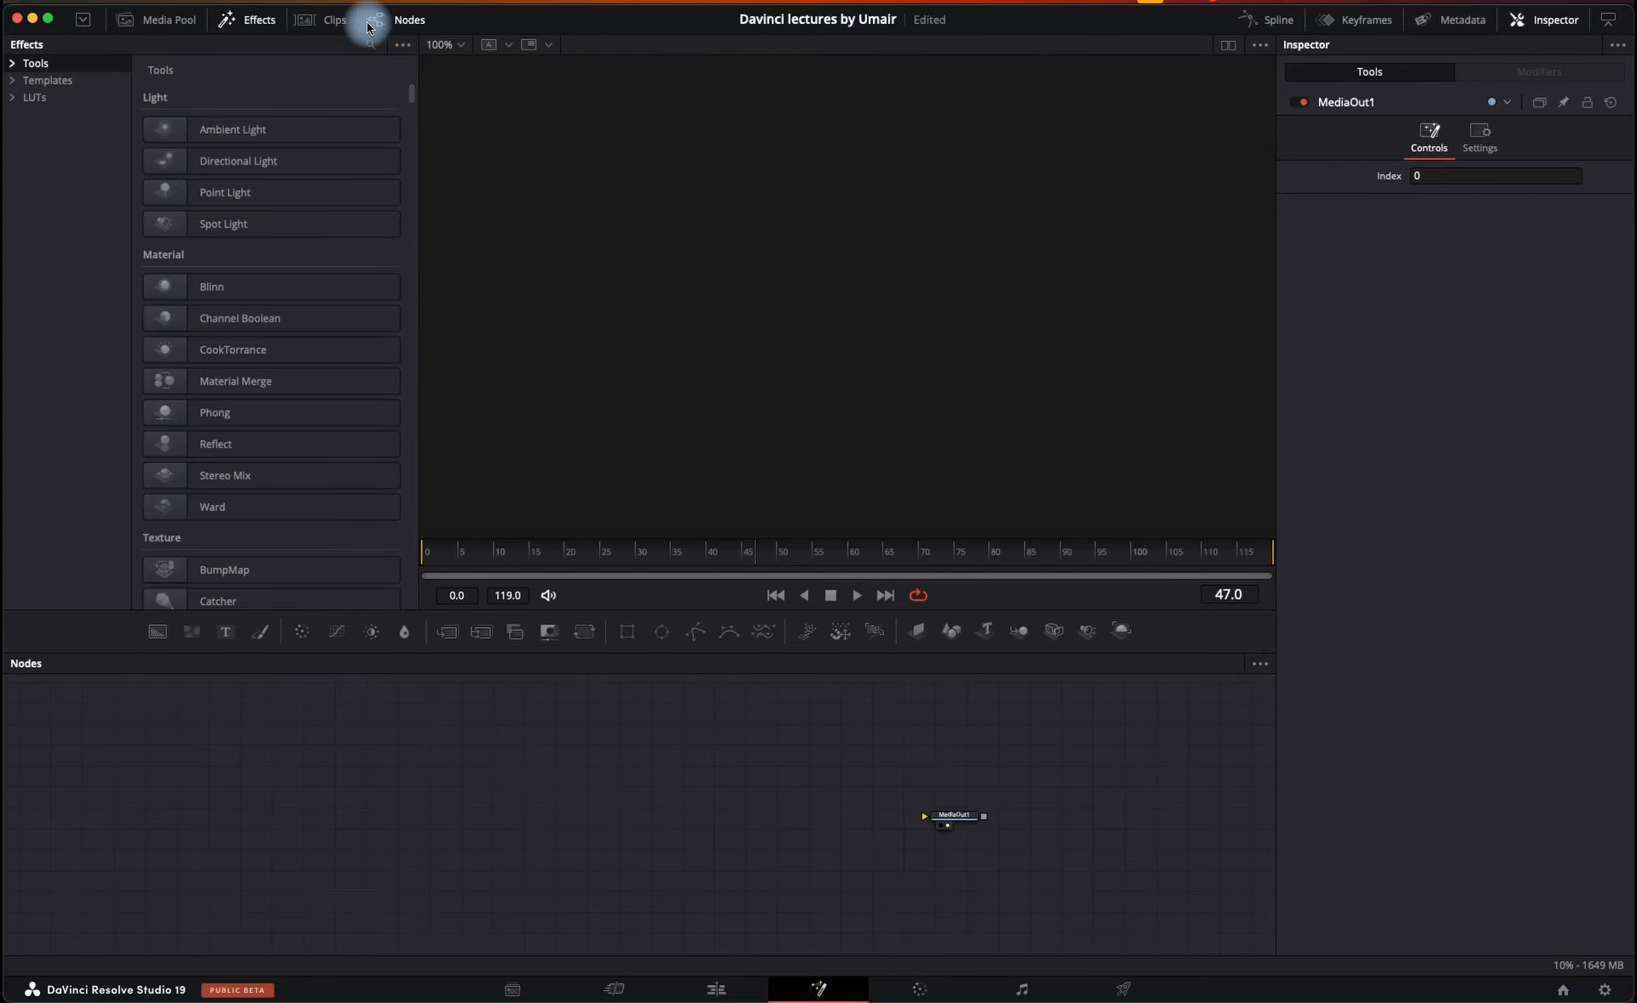
{"action": "left_click", "coordinate": [328, 19]}
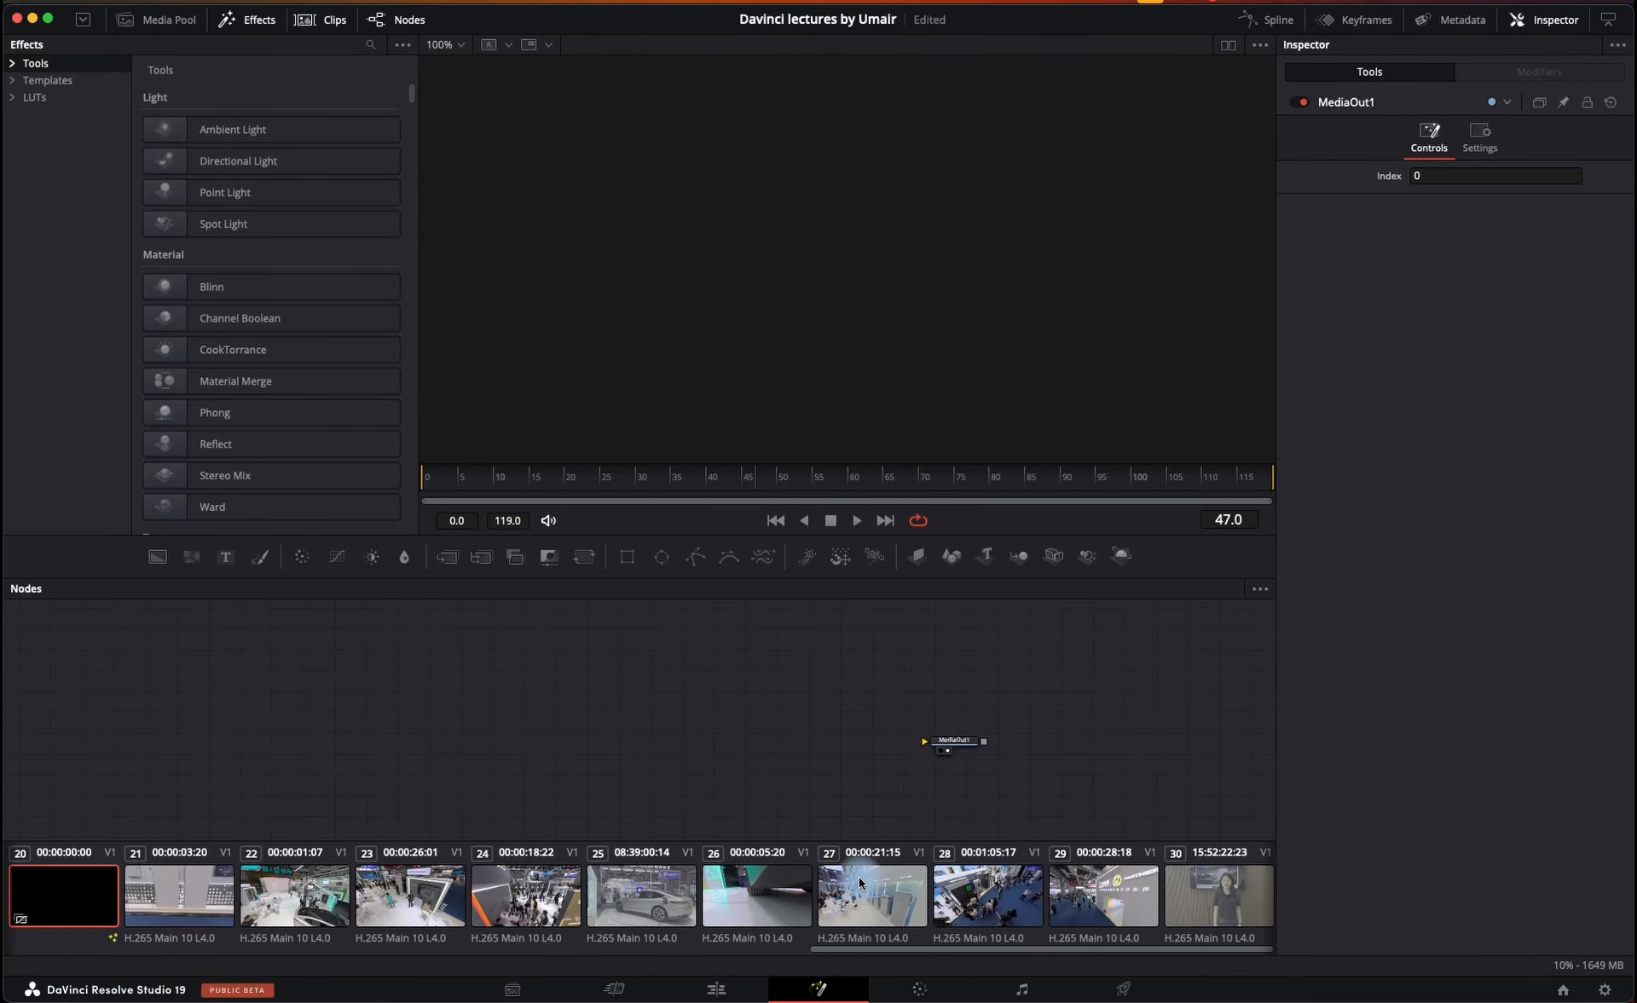
{"action": "left_click", "coordinate": [332, 30]}
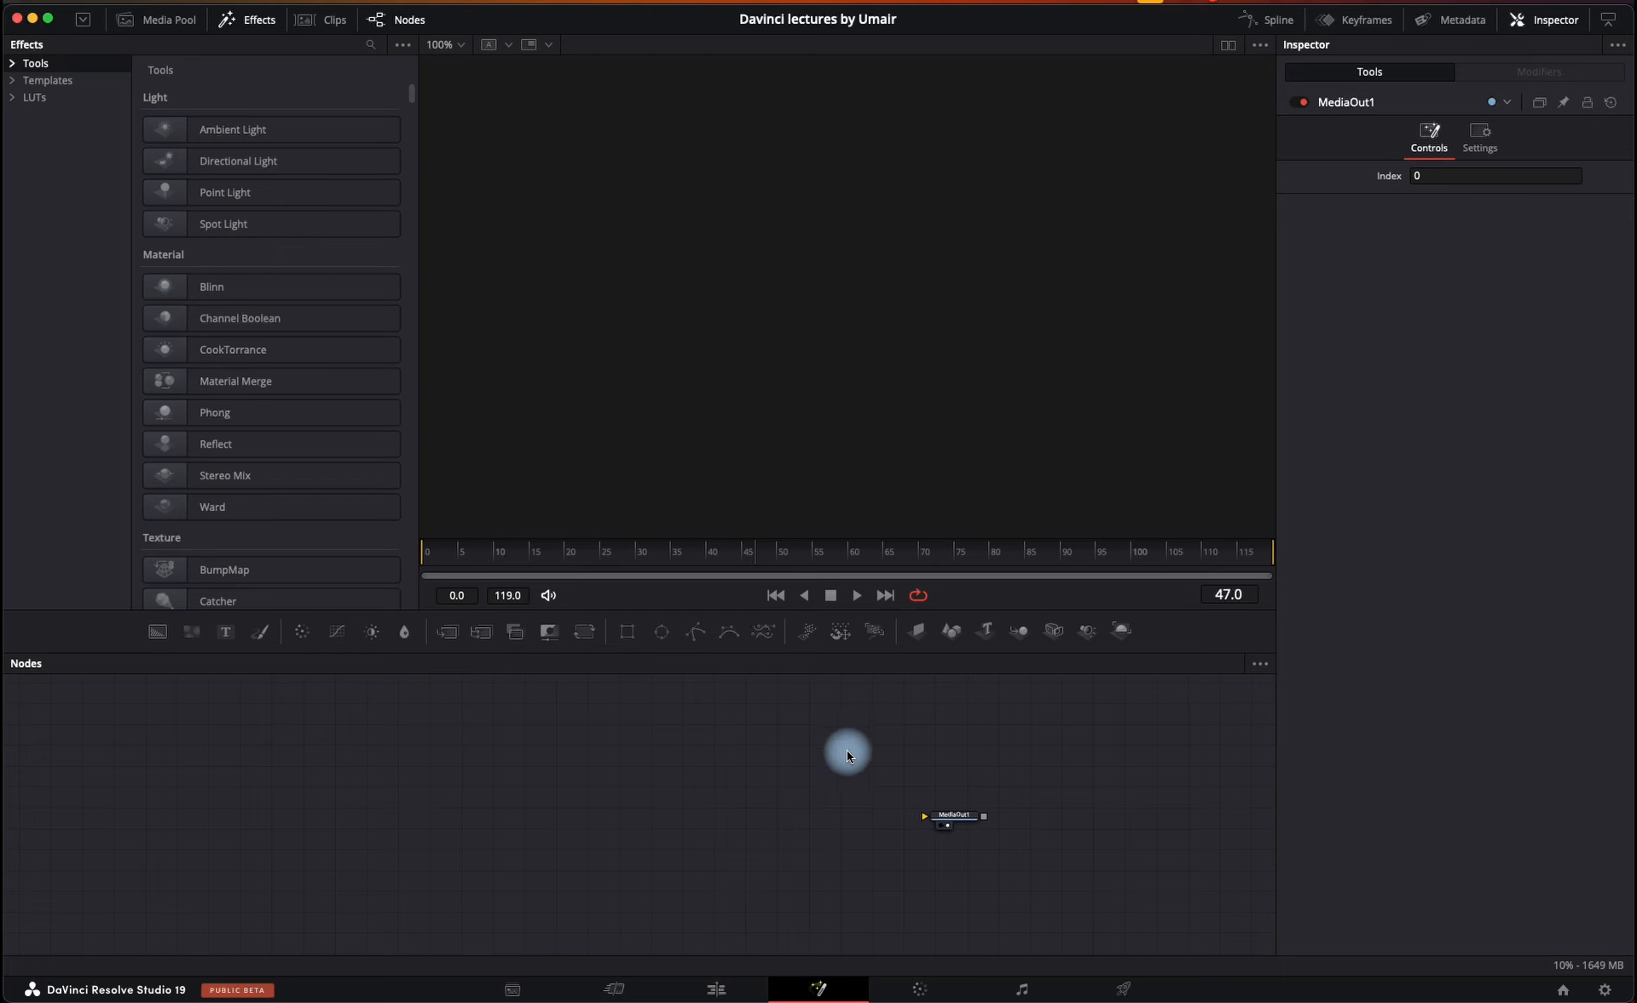
{"action": "left_click_drag", "start_coordinate": [847, 753], "coordinate": [1081, 862]}
{"action": "left_click", "coordinate": [1228, 48]}
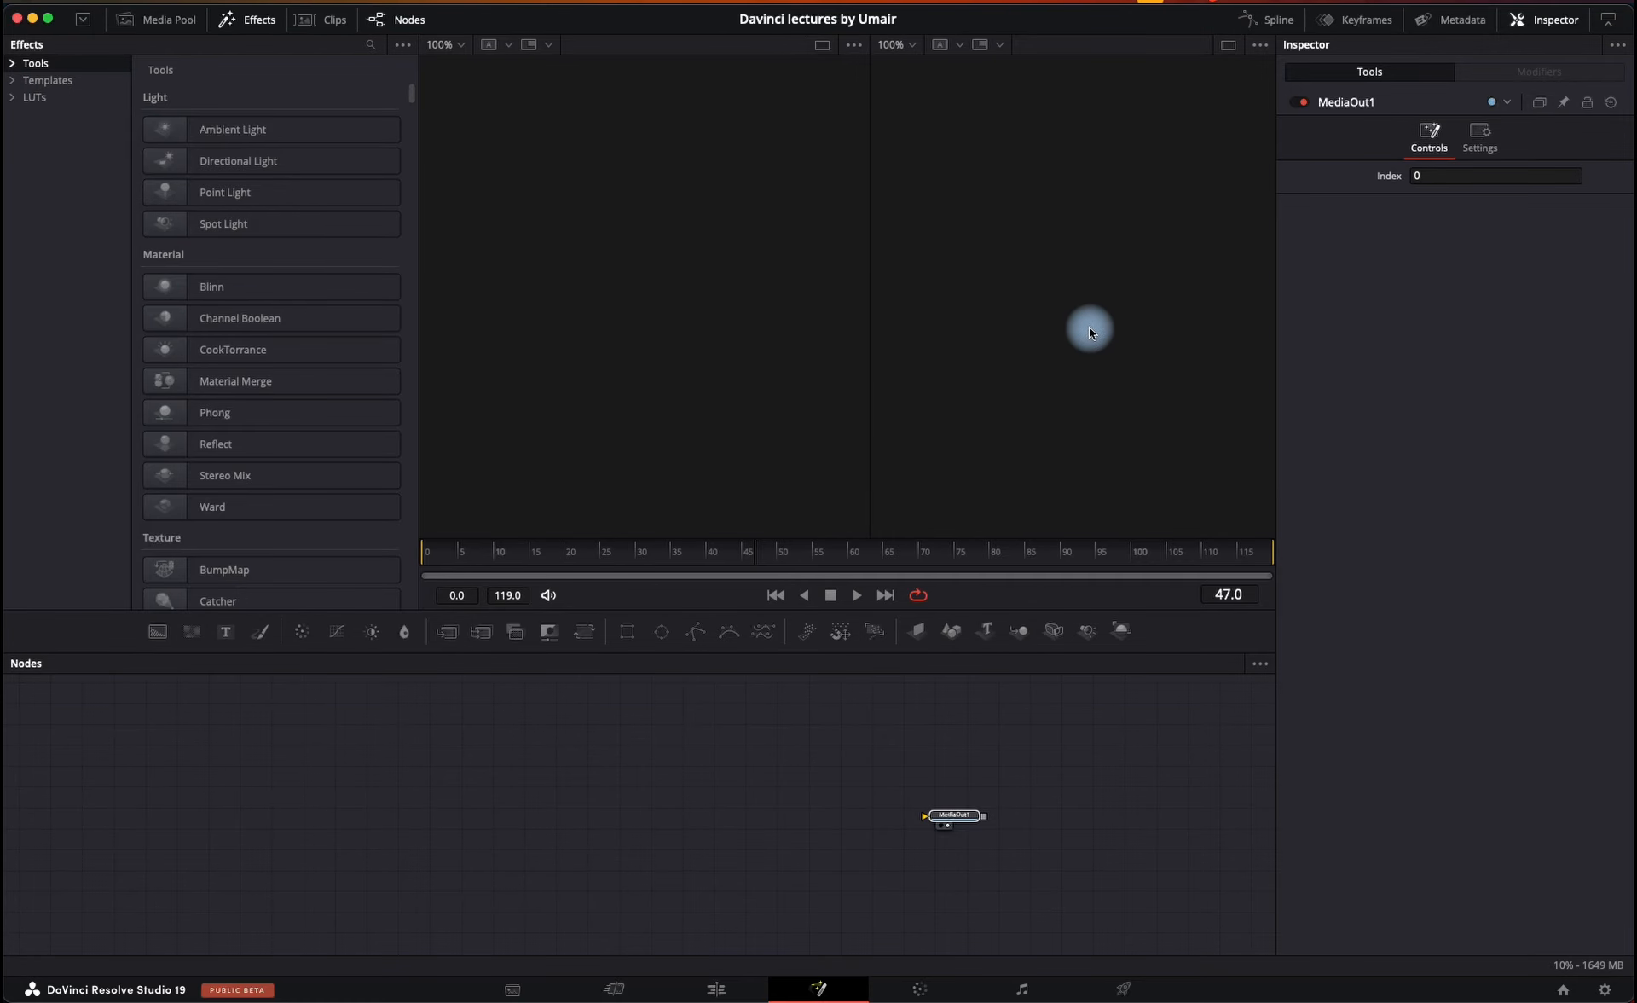
{"action": "left_click", "coordinate": [1230, 47]}
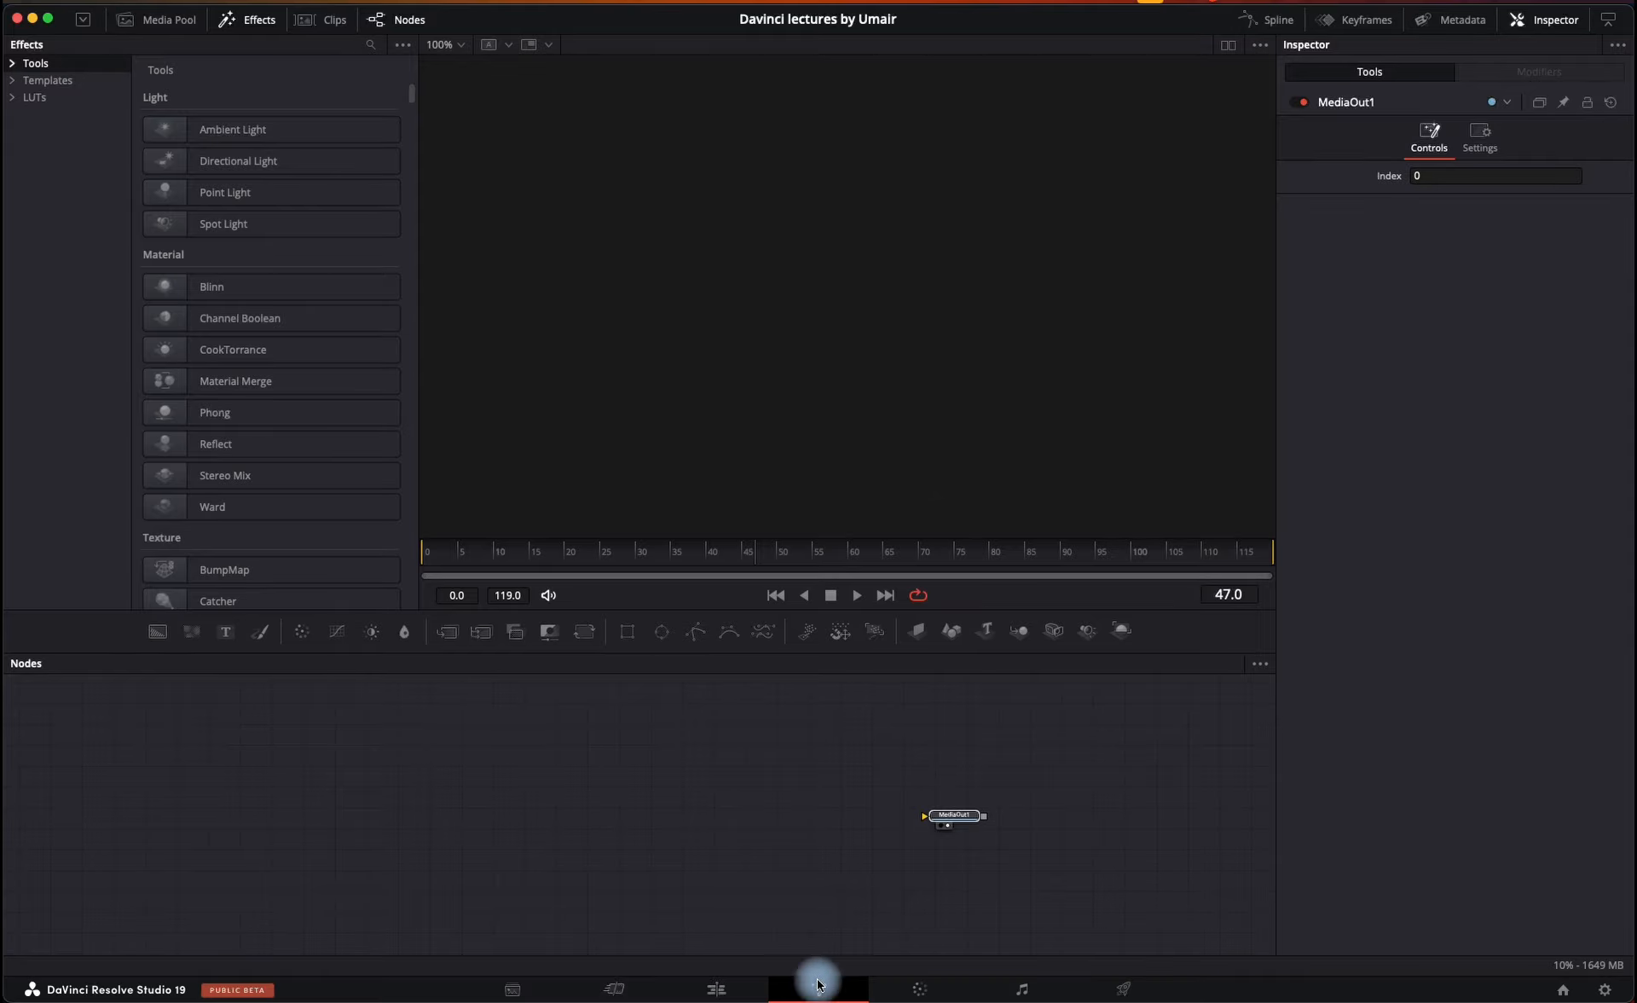
- Add a Background node feeding MediaOut1 and line the two nodes up with space between them
{"action": "left_click_drag", "start_coordinate": [955, 816], "coordinate": [820, 793]}
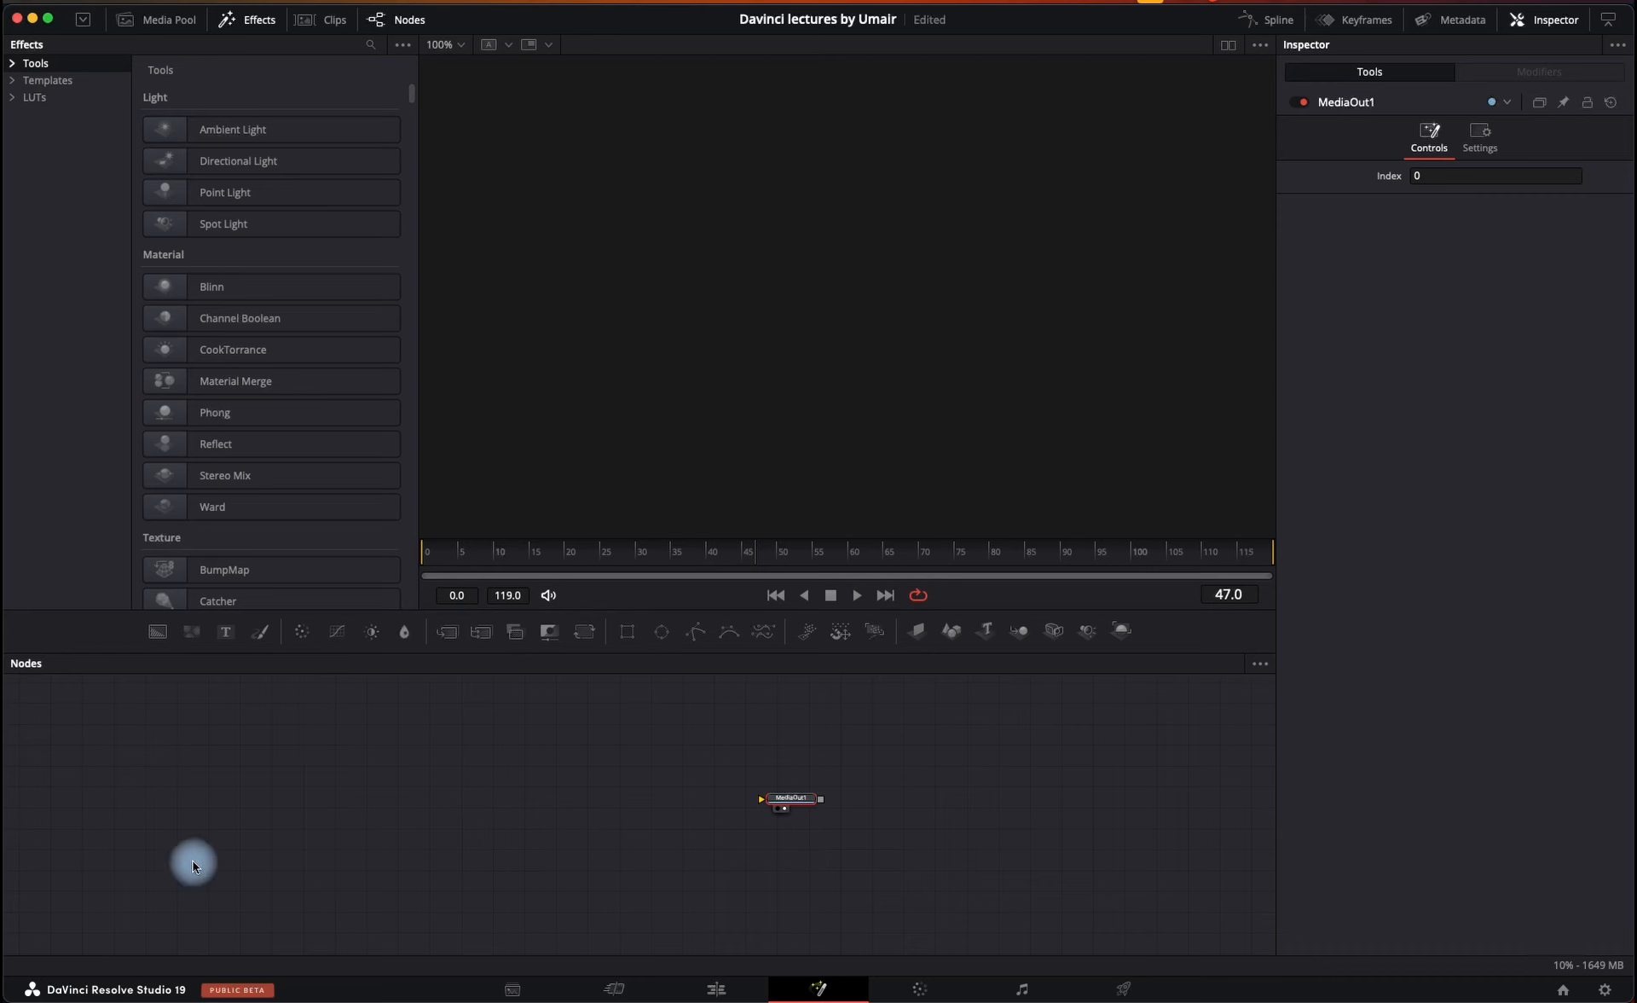
{"action": "left_click_drag", "start_coordinate": [158, 632], "coordinate": [762, 811]}
{"action": "left_click_drag", "start_coordinate": [227, 823], "coordinate": [231, 813]}
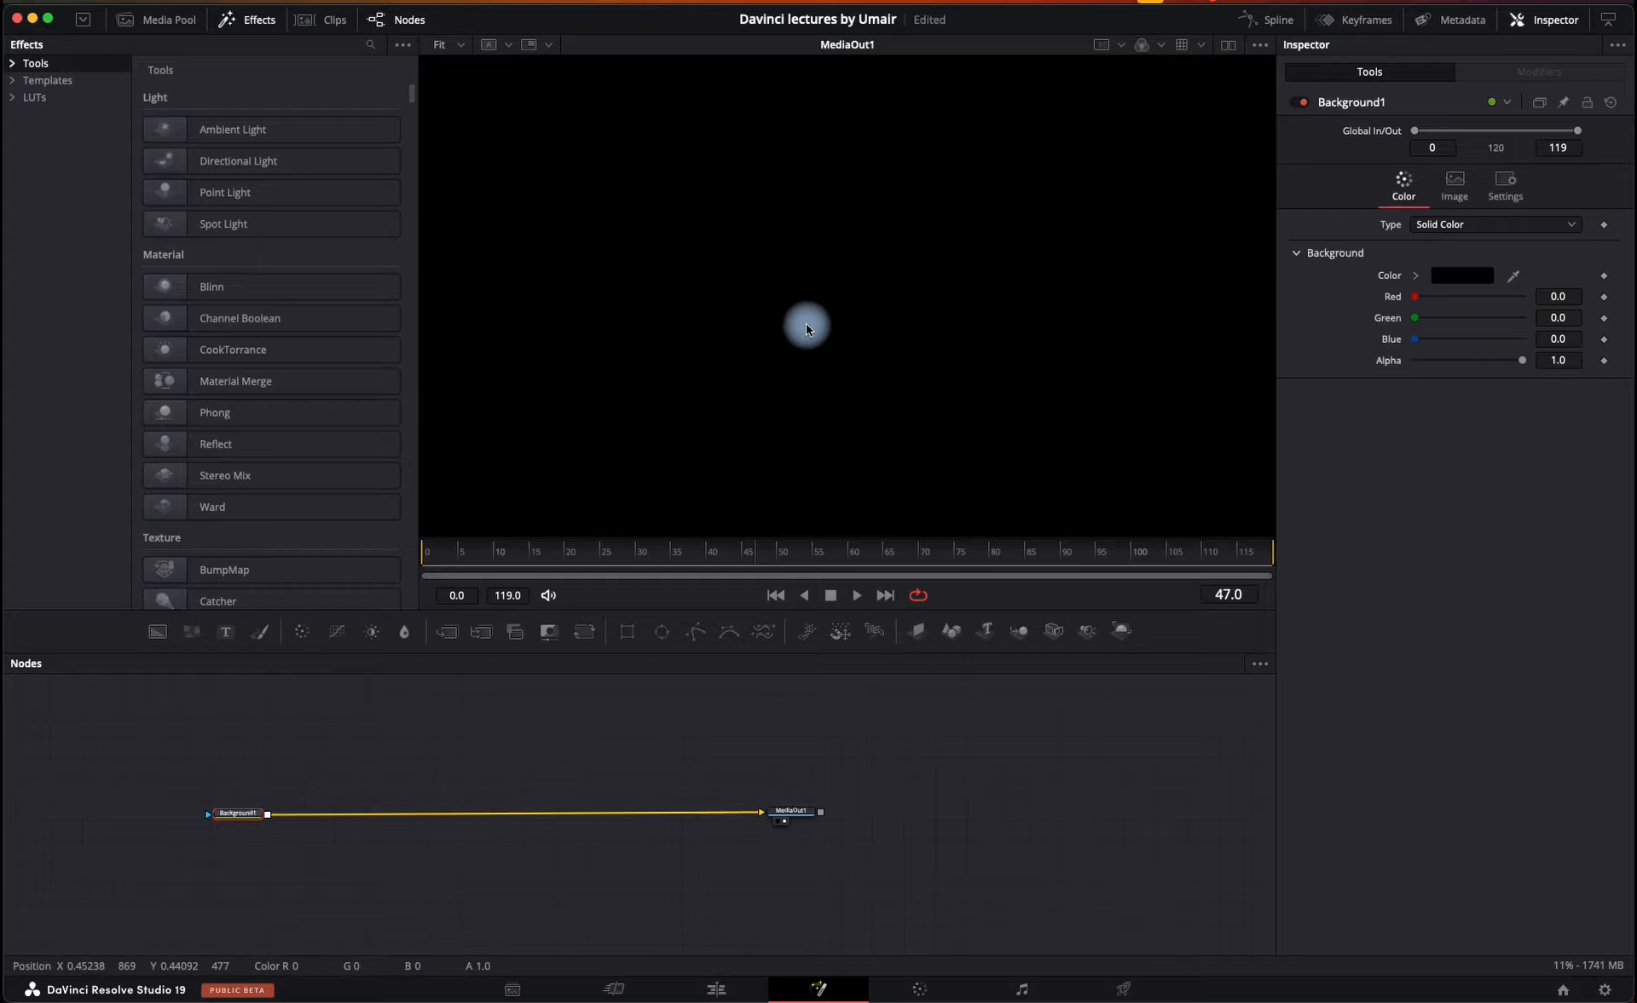
- Set the Background node's solid colour to orange-yellow, about red 0.937, green 0.663 and blue 0.035
{"action": "scroll", "coordinate": [809, 331], "scroll_direction": "down", "scroll_amount": 2}
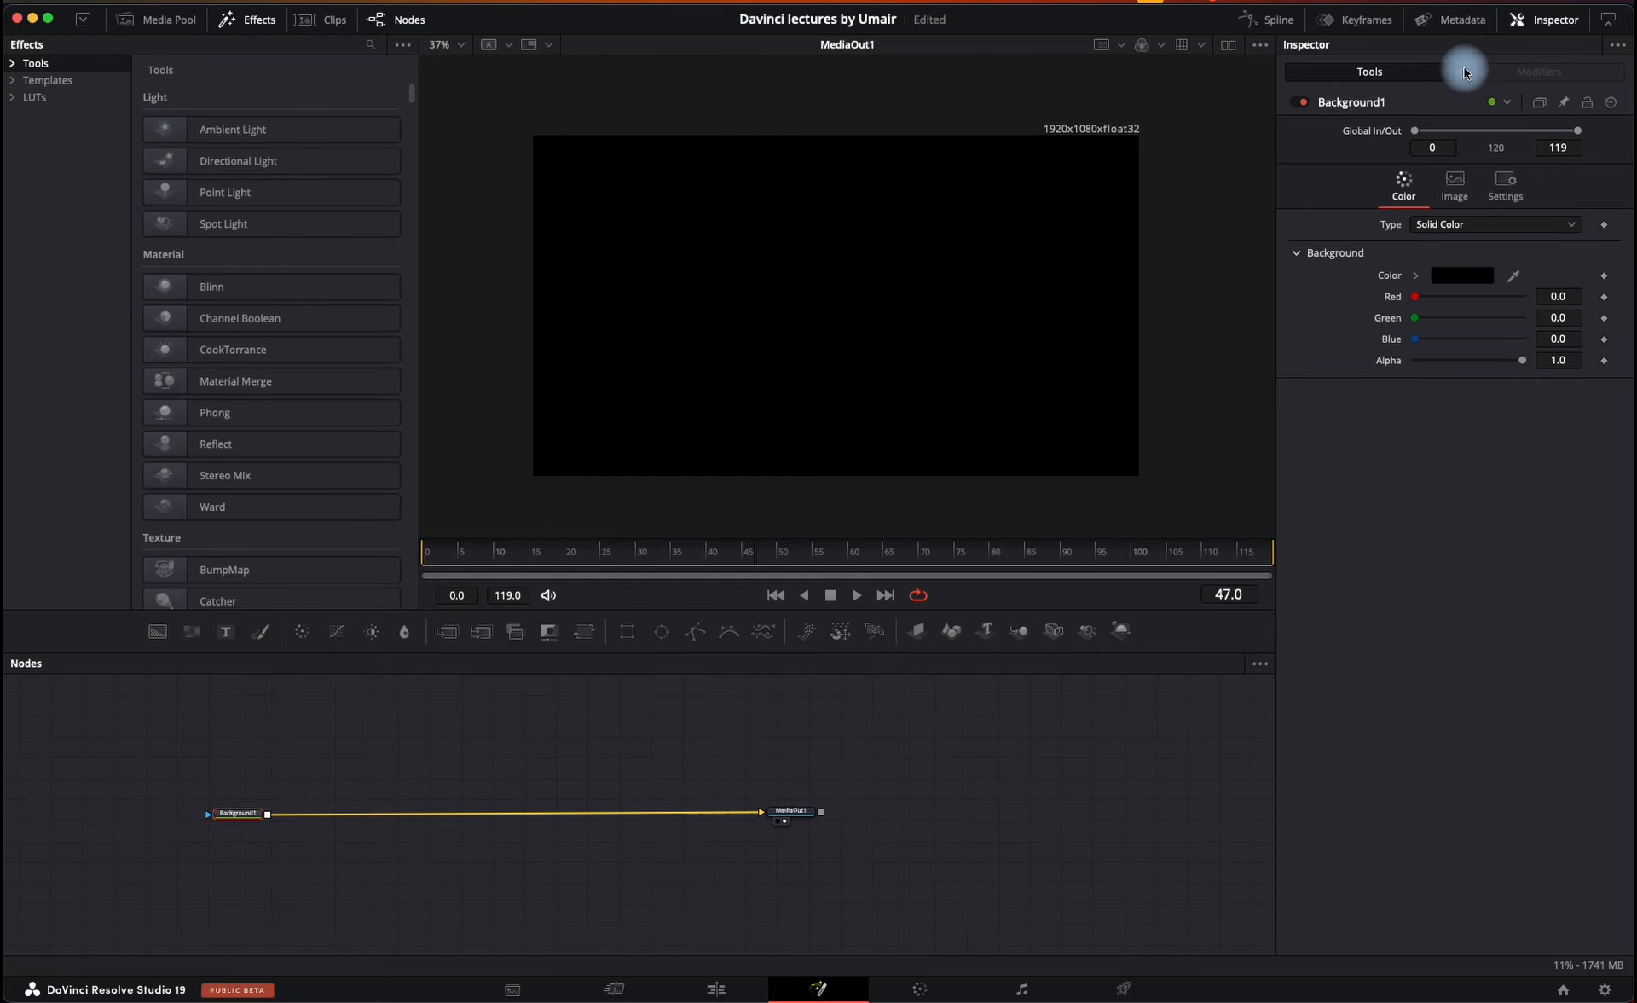
{"action": "left_click", "coordinate": [1454, 275]}
{"action": "left_click_drag", "start_coordinate": [218, 673], "coordinate": [231, 597]}
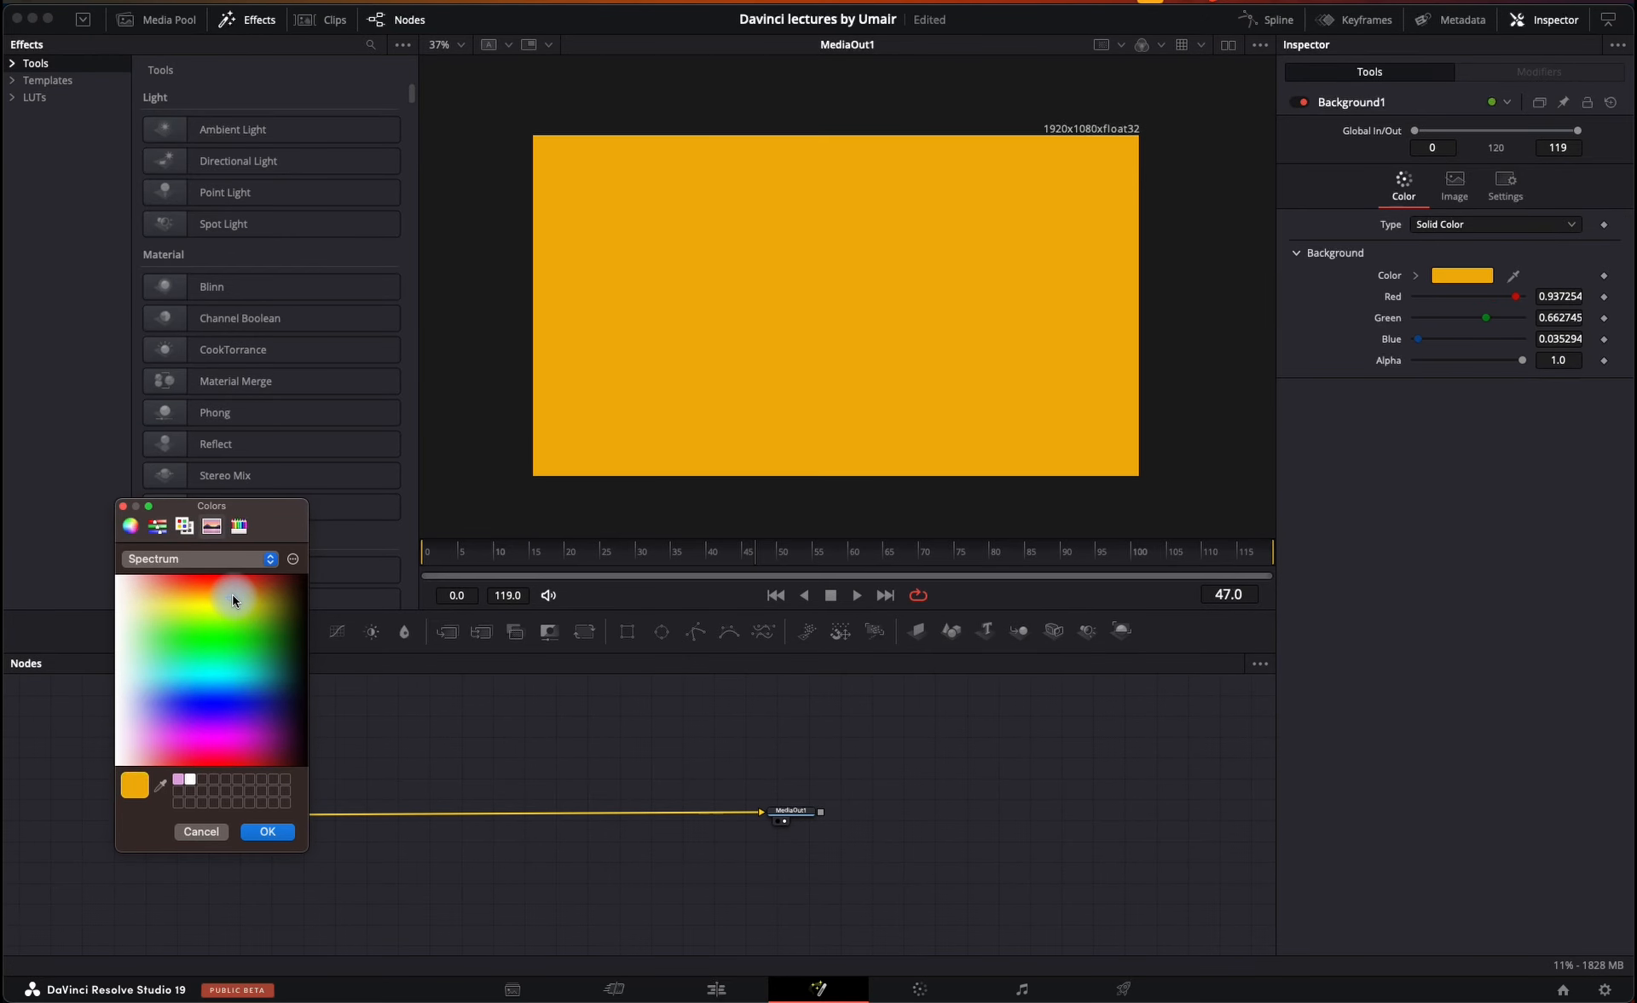
{"action": "left_click", "coordinate": [268, 832]}
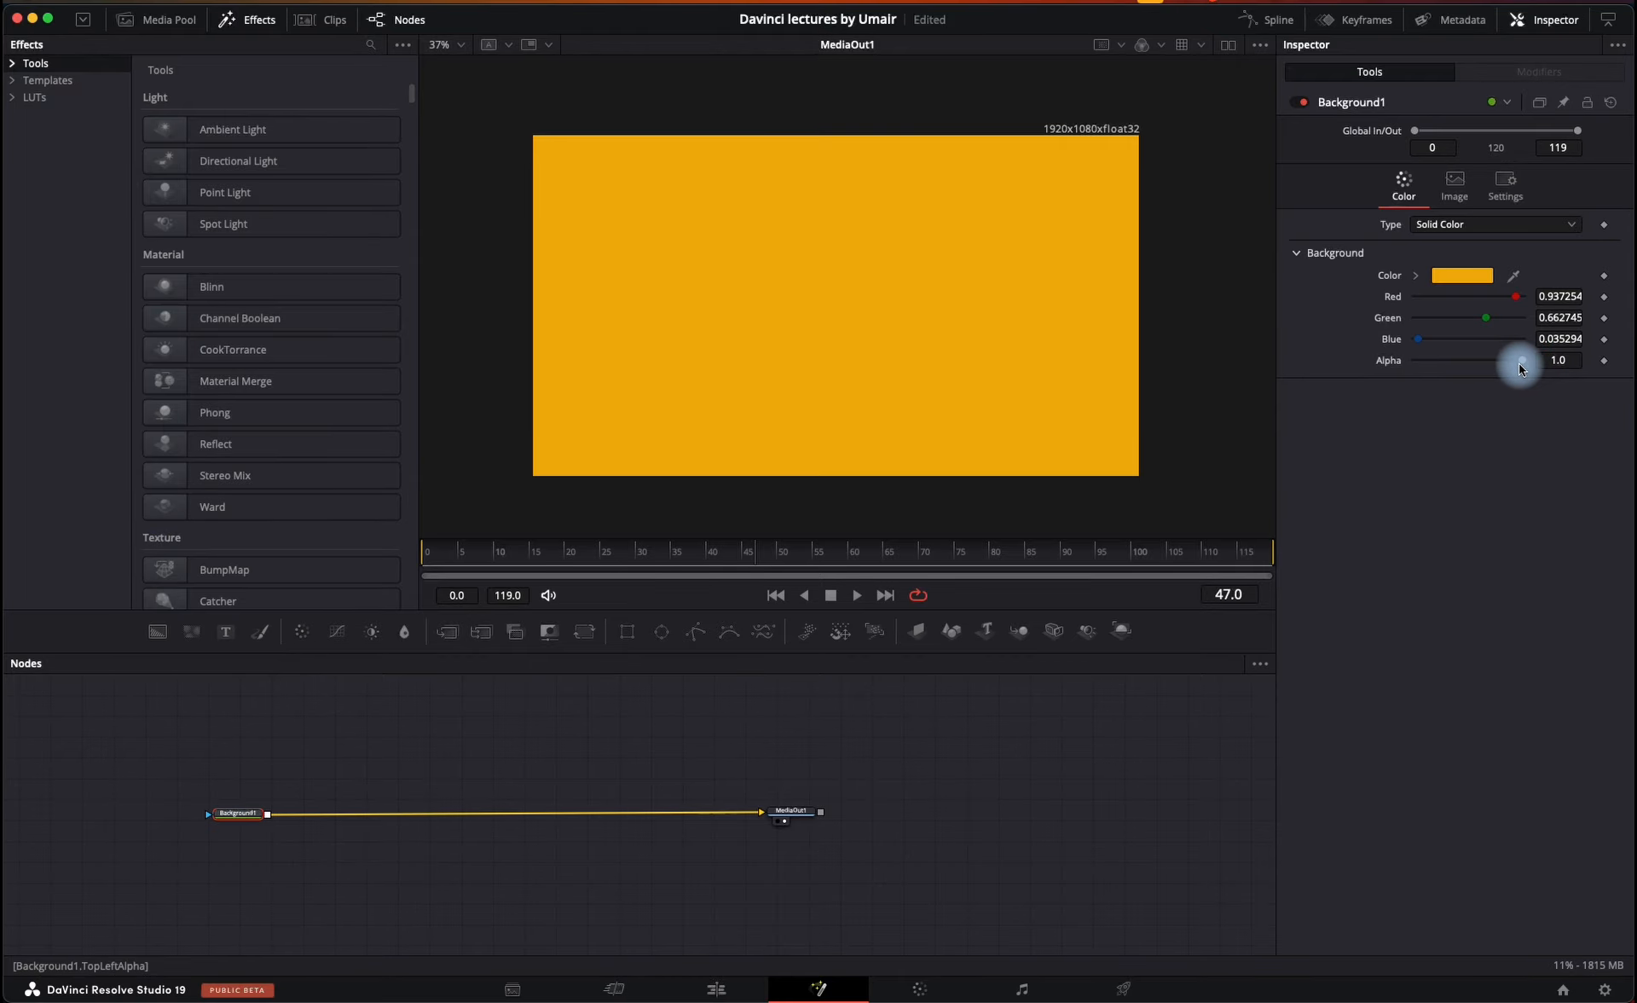
- Set the background's alpha, red, green and blue to 0, and change its type from Solid Color to Gradient
{"action": "left_click_drag", "start_coordinate": [1520, 366], "coordinate": [967, 366]}
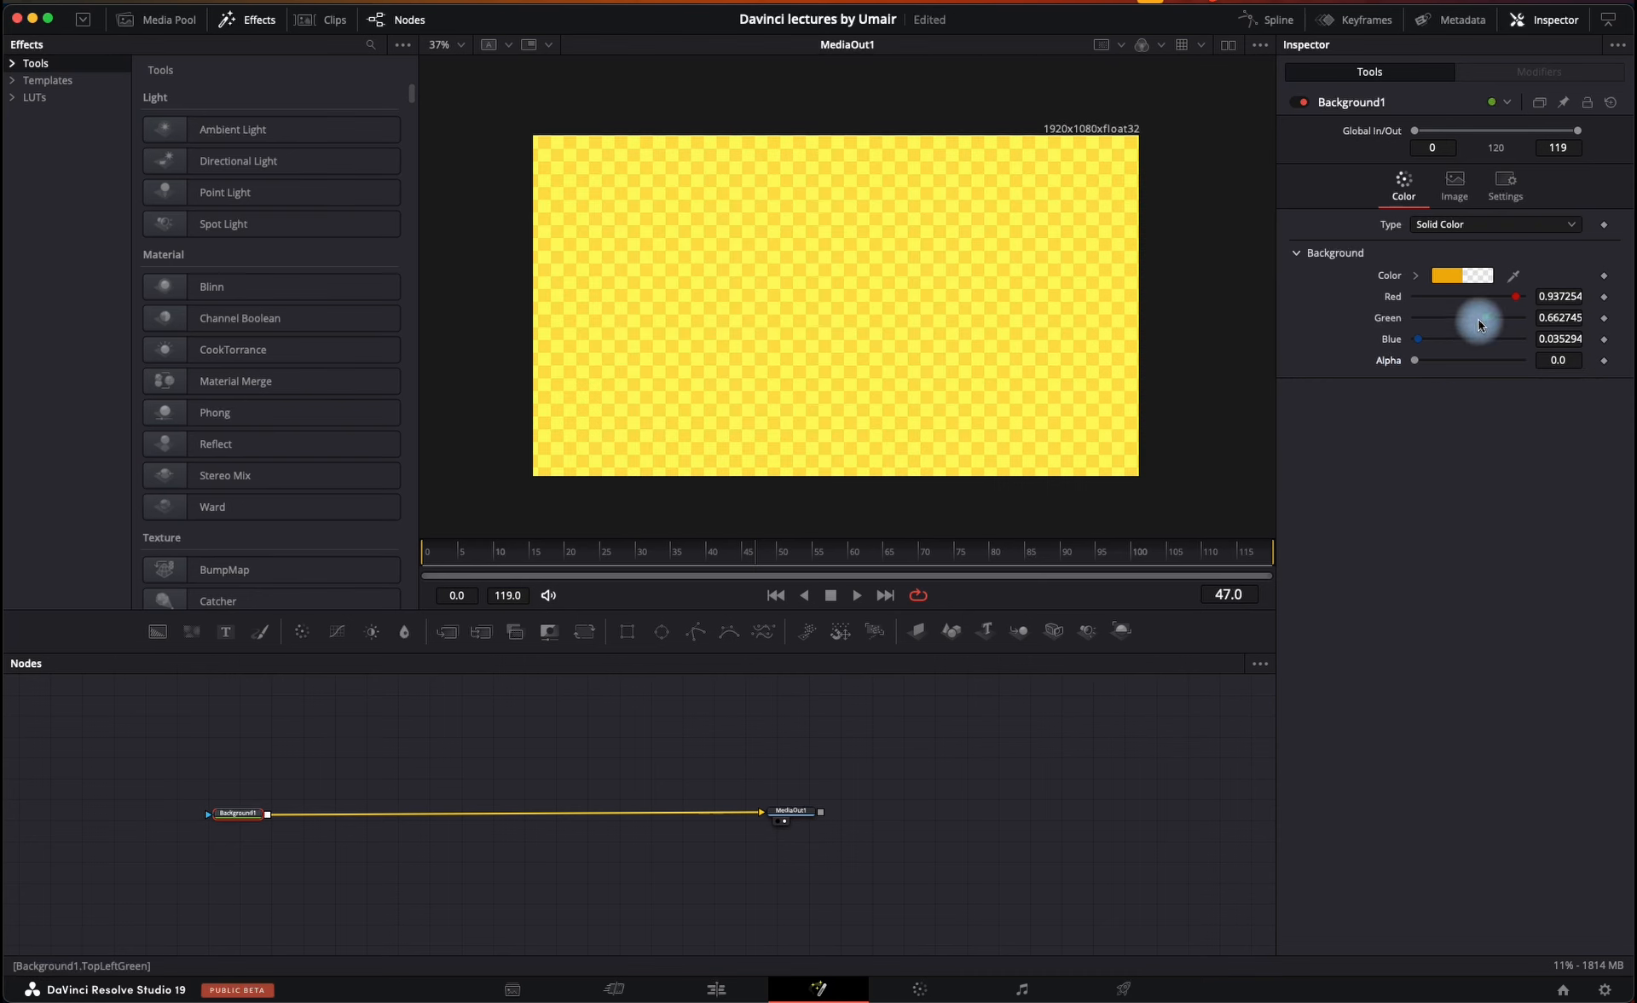
{"action": "left_click_drag", "start_coordinate": [1486, 317], "coordinate": [1118, 334]}
{"action": "left_click_drag", "start_coordinate": [1421, 294], "coordinate": [1093, 321]}
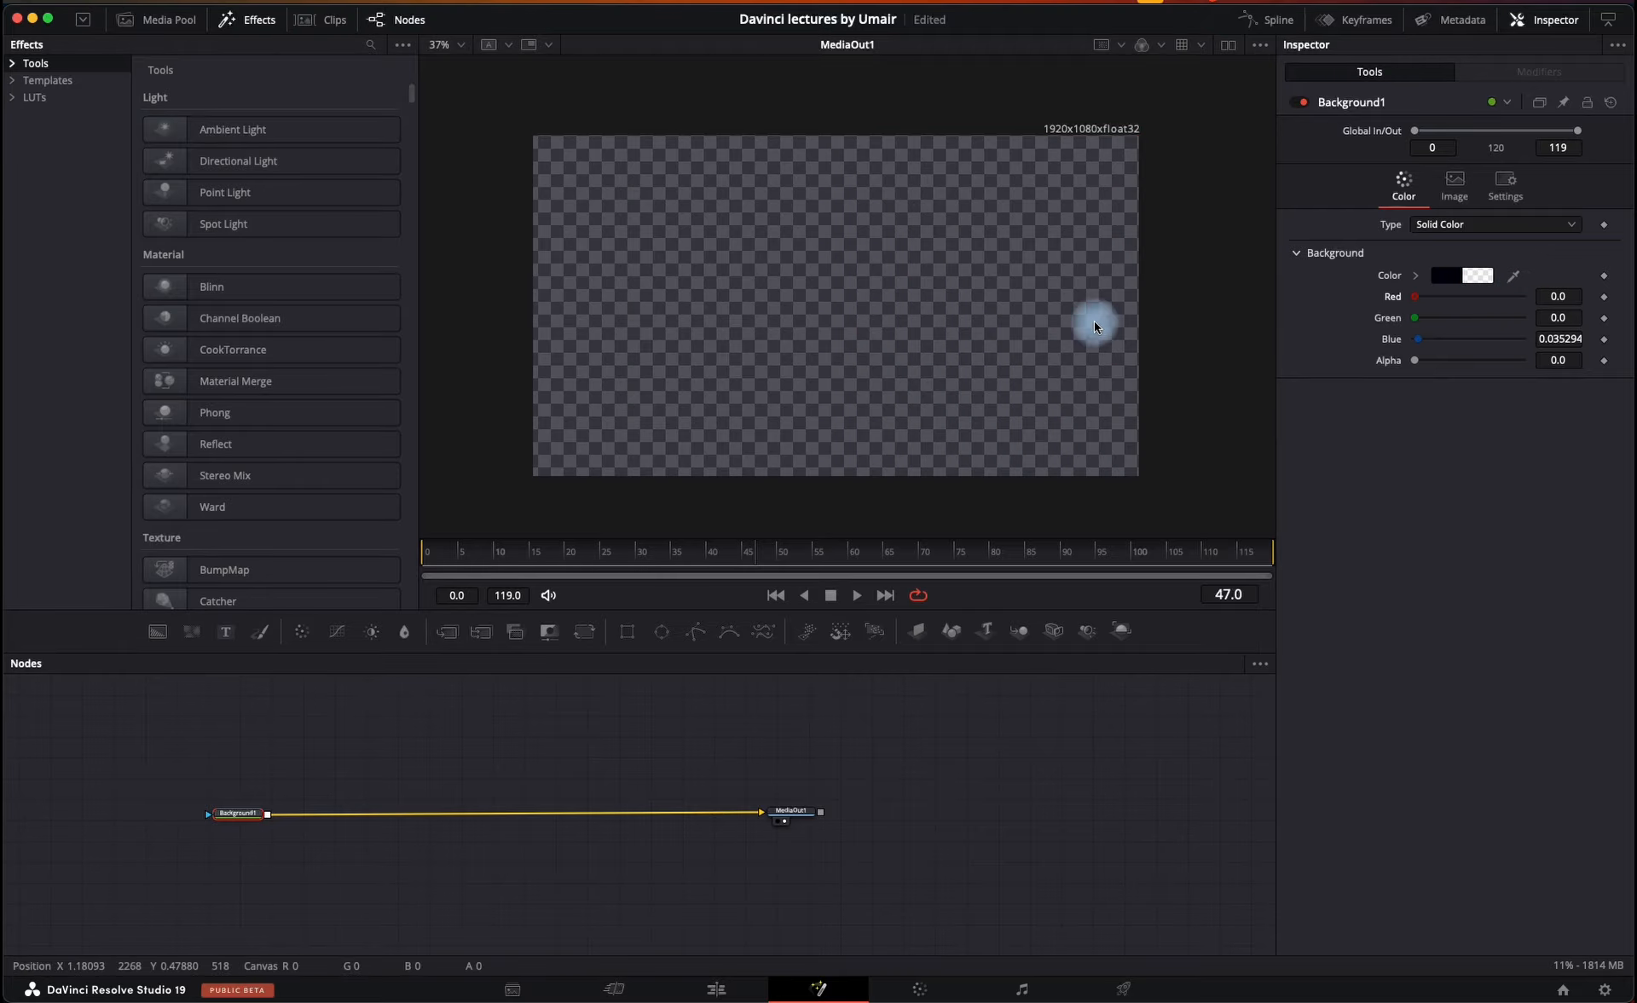
{"action": "left_click_drag", "start_coordinate": [1416, 361], "coordinate": [887, 372]}
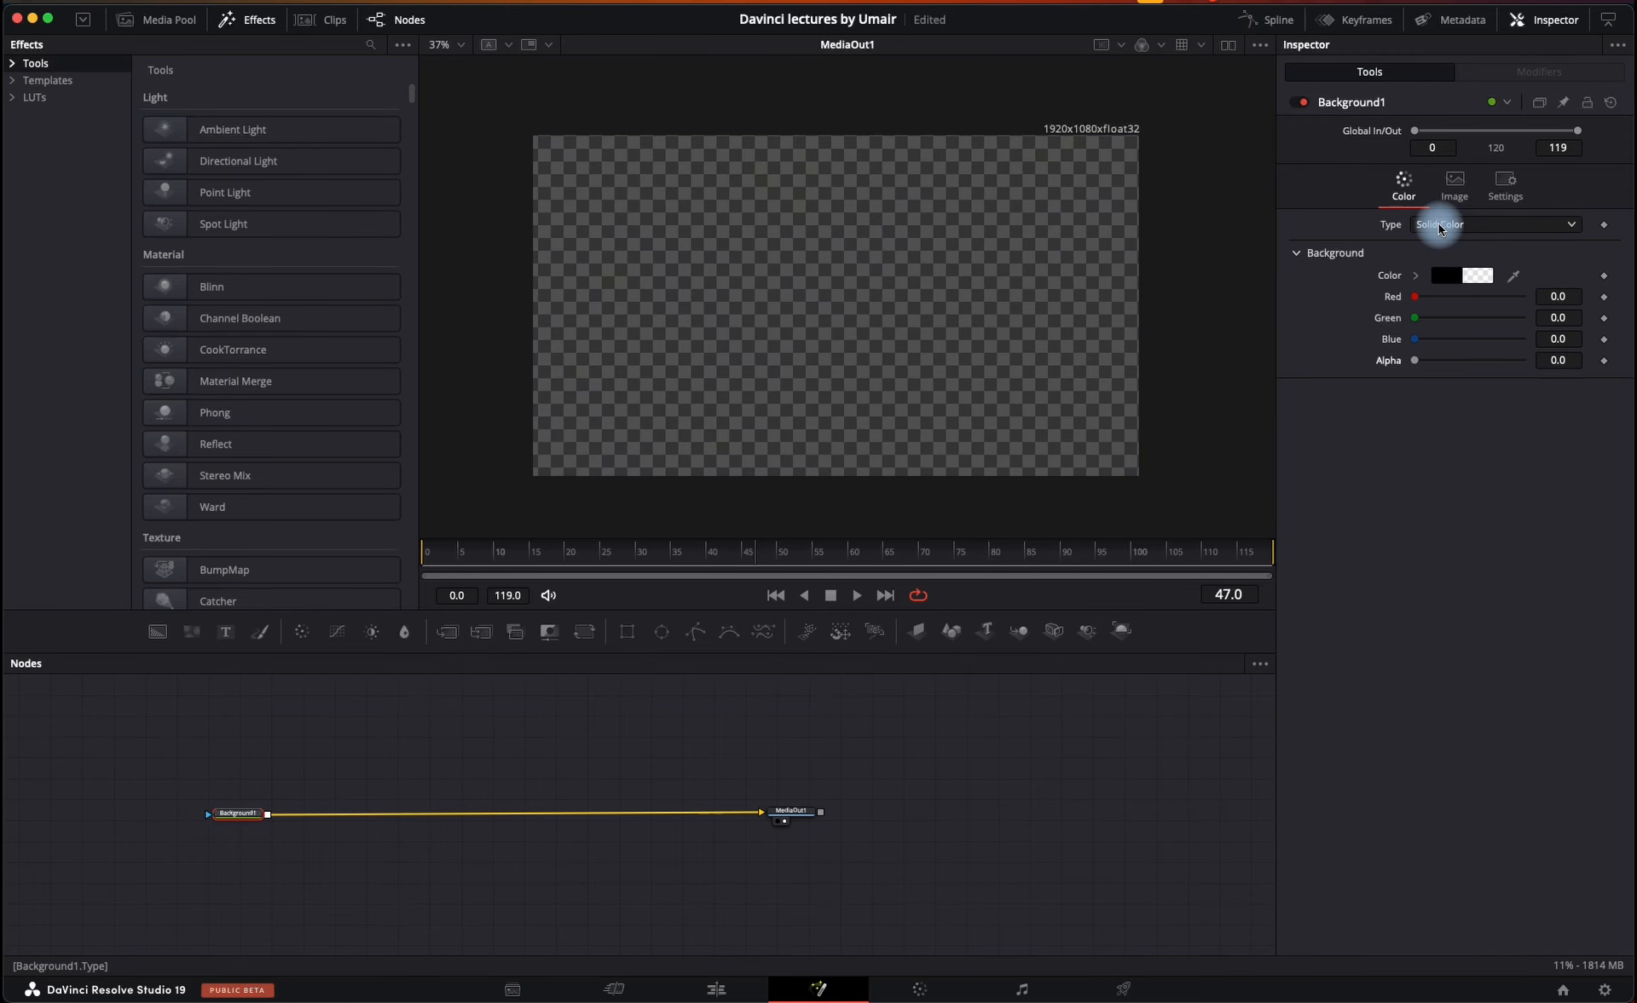
{"action": "left_click", "coordinate": [1439, 227]}
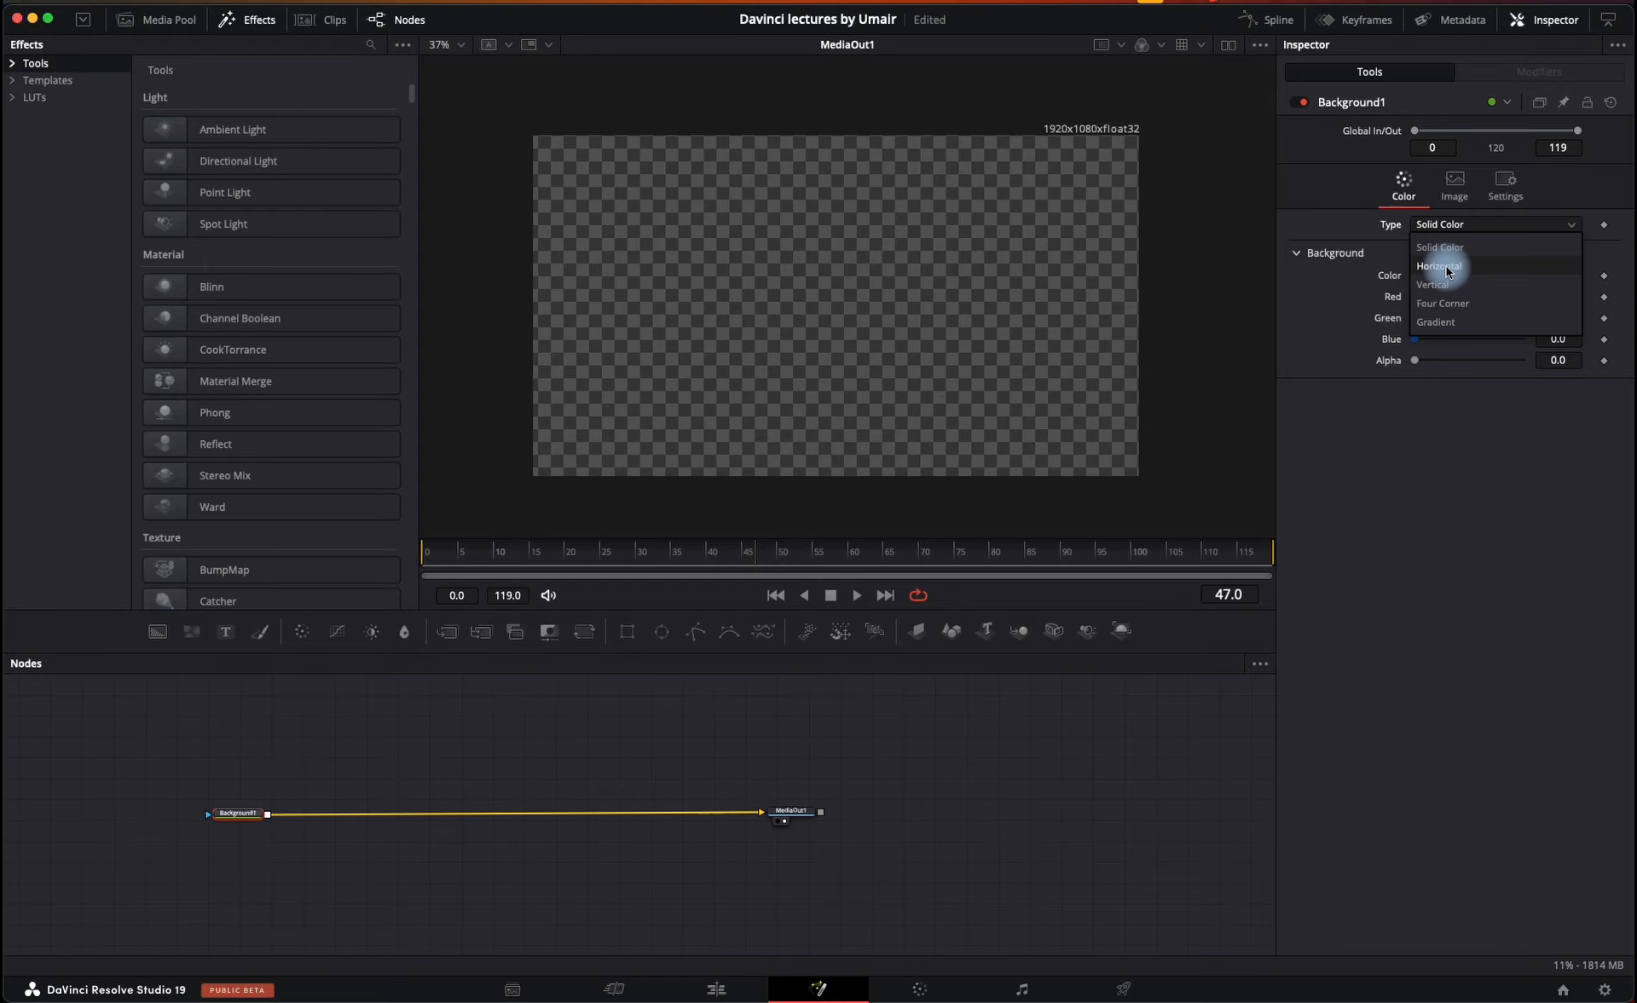
{"action": "left_click", "coordinate": [1447, 322]}
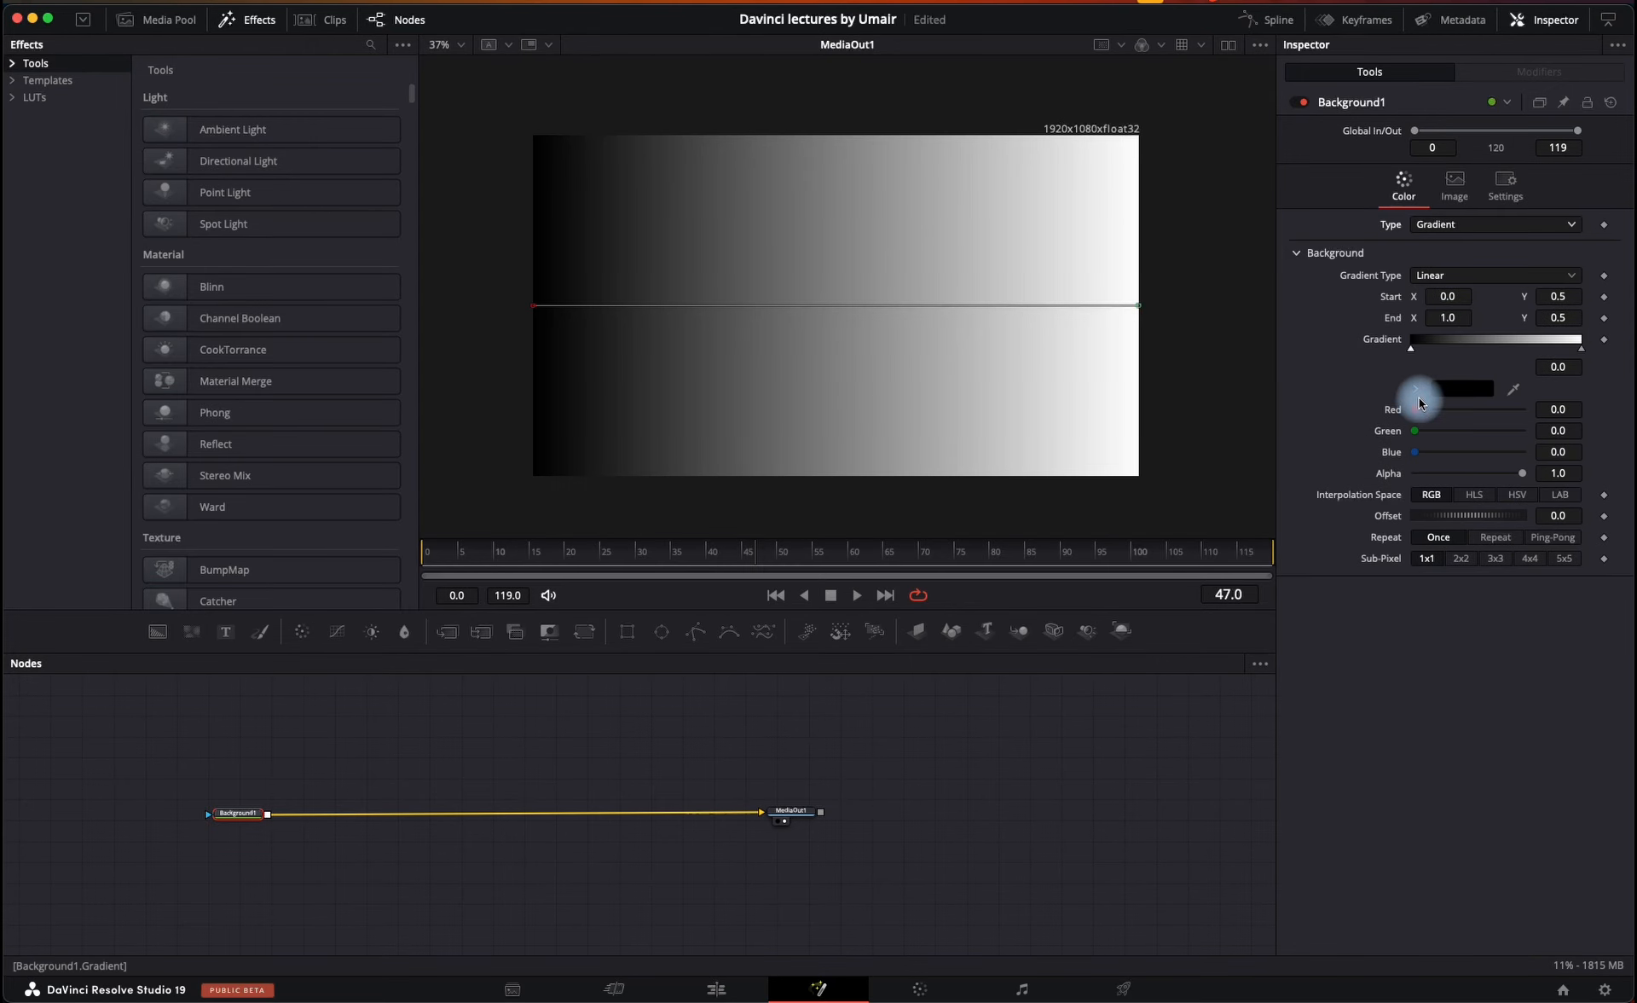
- Try the Horizontal and Vertical background types, ending with the type set to Four Corner
{"action": "left_click", "coordinate": [1441, 225]}
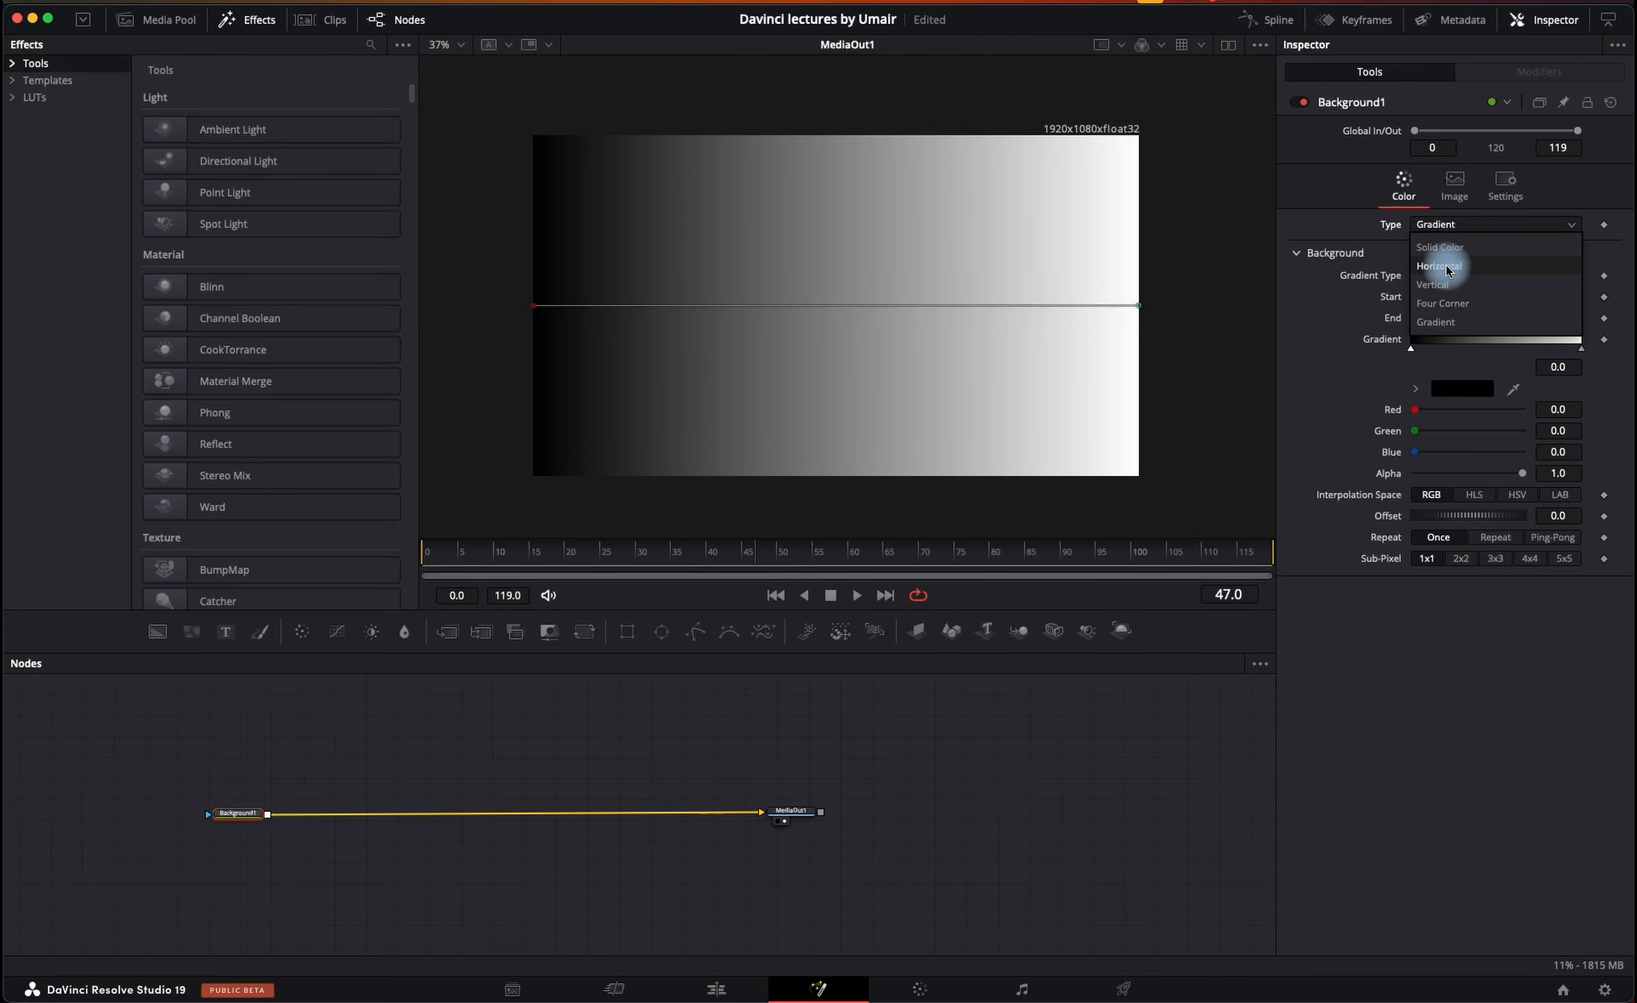
{"action": "left_click", "coordinate": [1447, 266]}
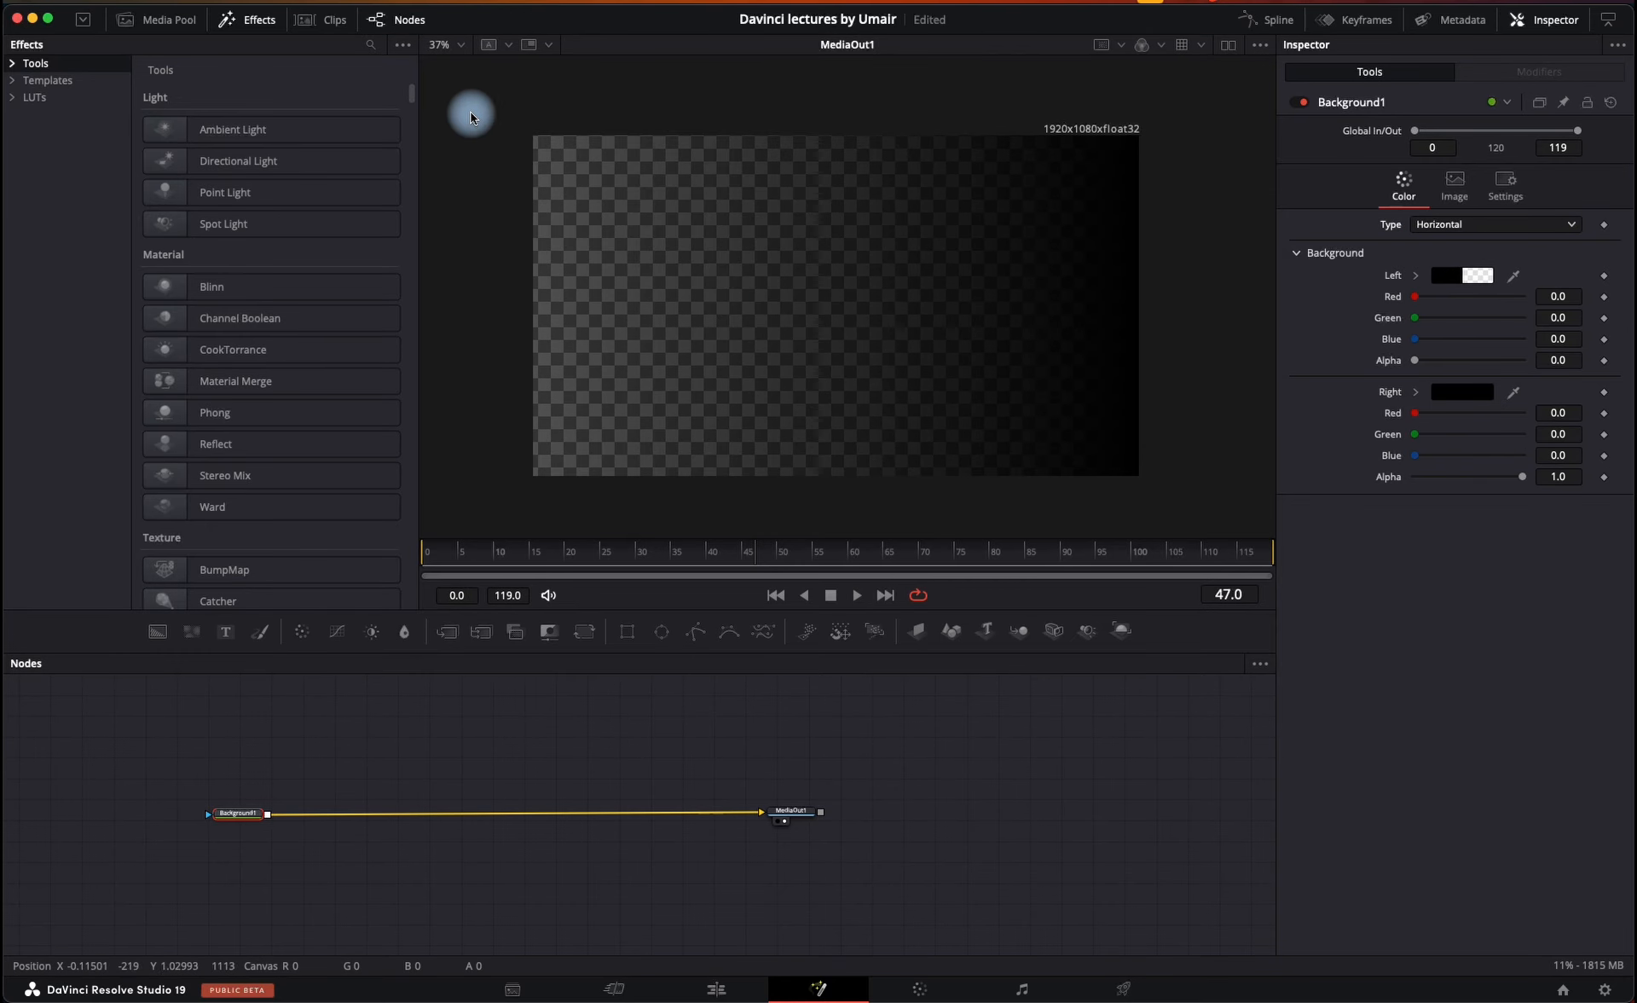
{"action": "left_click", "coordinate": [1439, 225]}
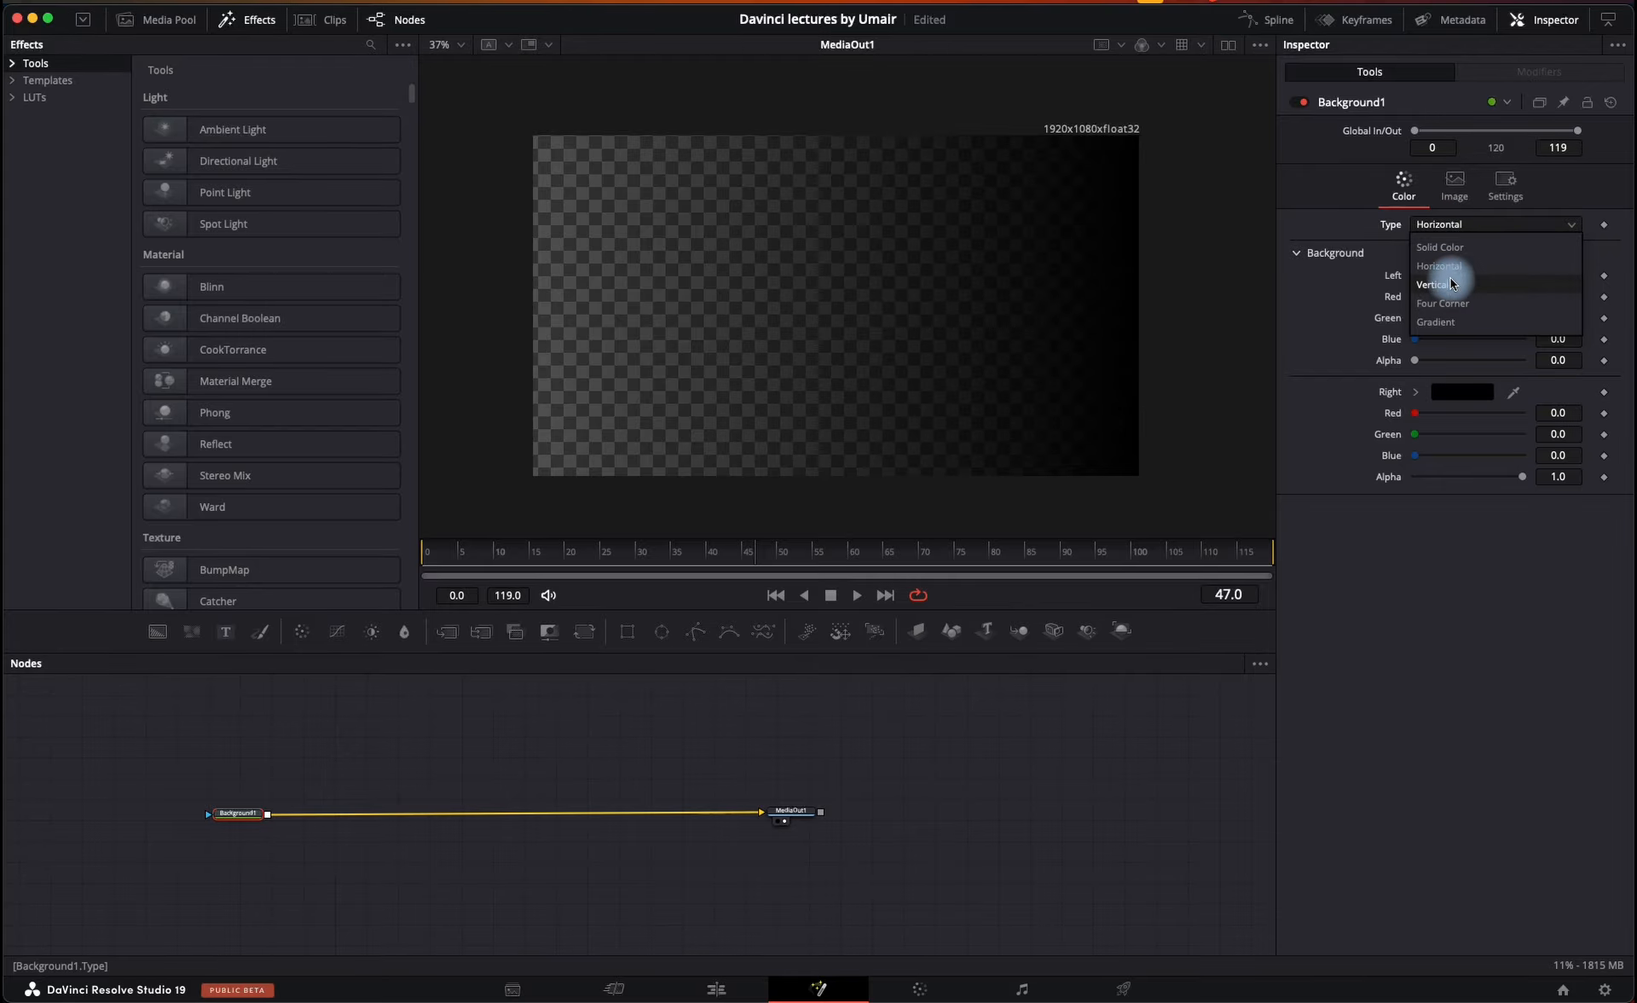
{"action": "left_click", "coordinate": [1453, 284]}
{"action": "left_click", "coordinate": [1458, 226]}
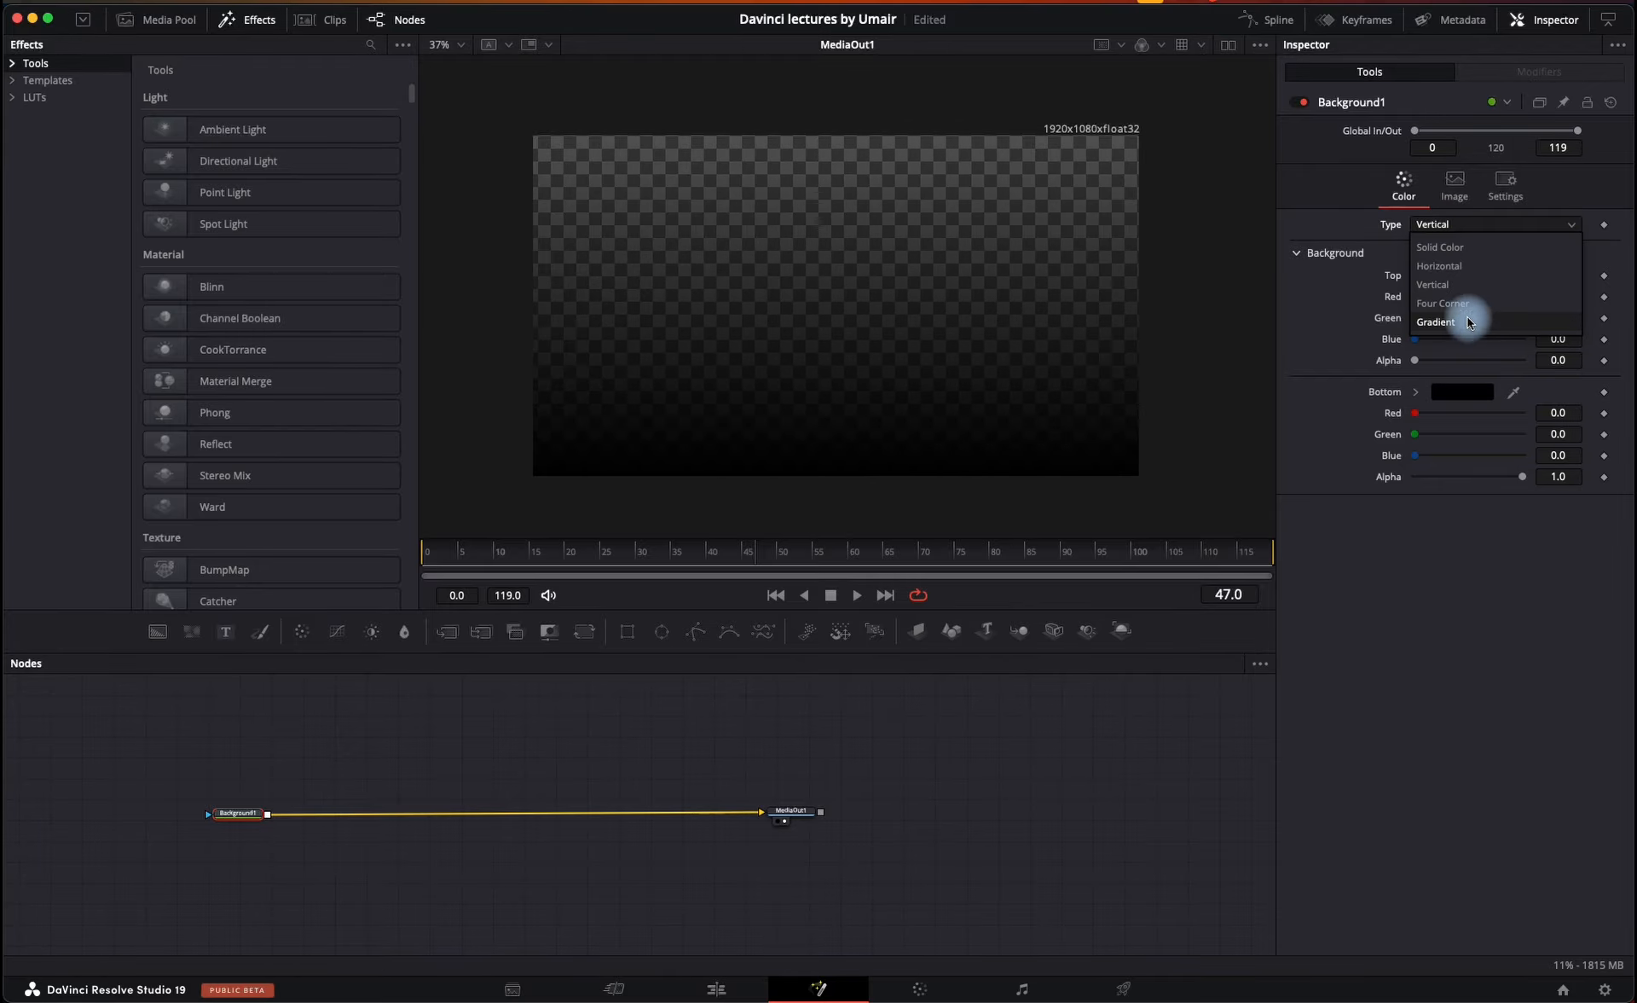
{"action": "left_click", "coordinate": [1462, 304]}
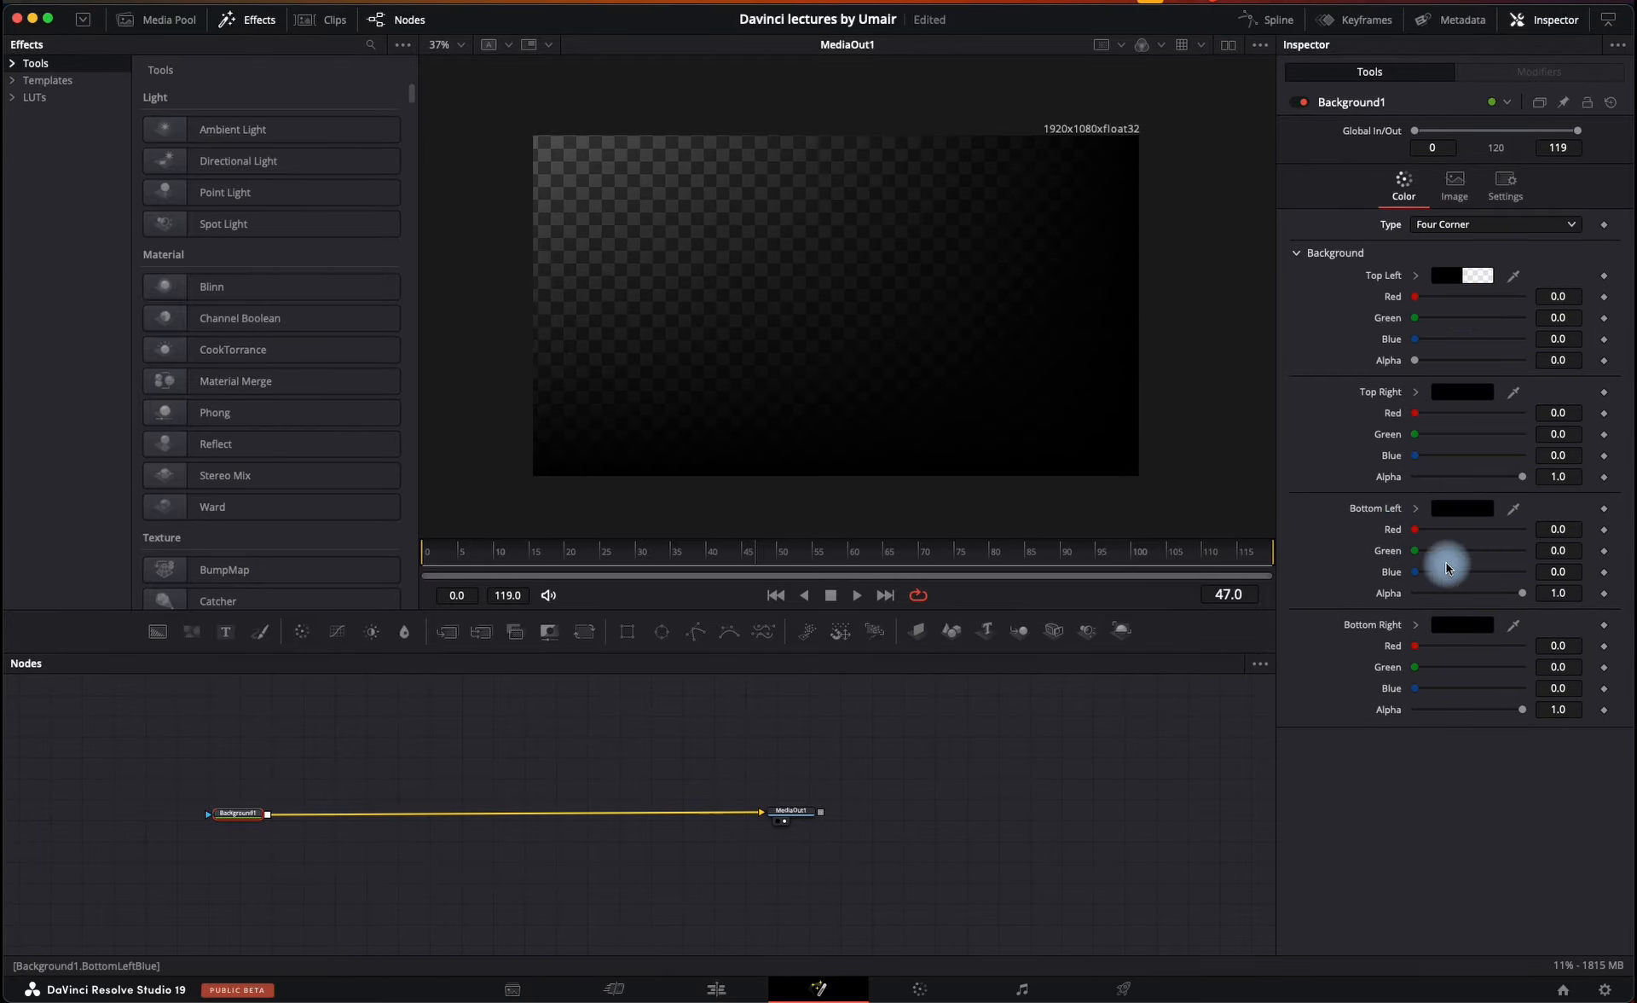
- Set the four-corner background's top right colour to green, about 0.051, 0.988, 0.016, and its bottom left to cyan, about 0.012, 0.984, 0.969
{"action": "left_click", "coordinate": [1460, 396]}
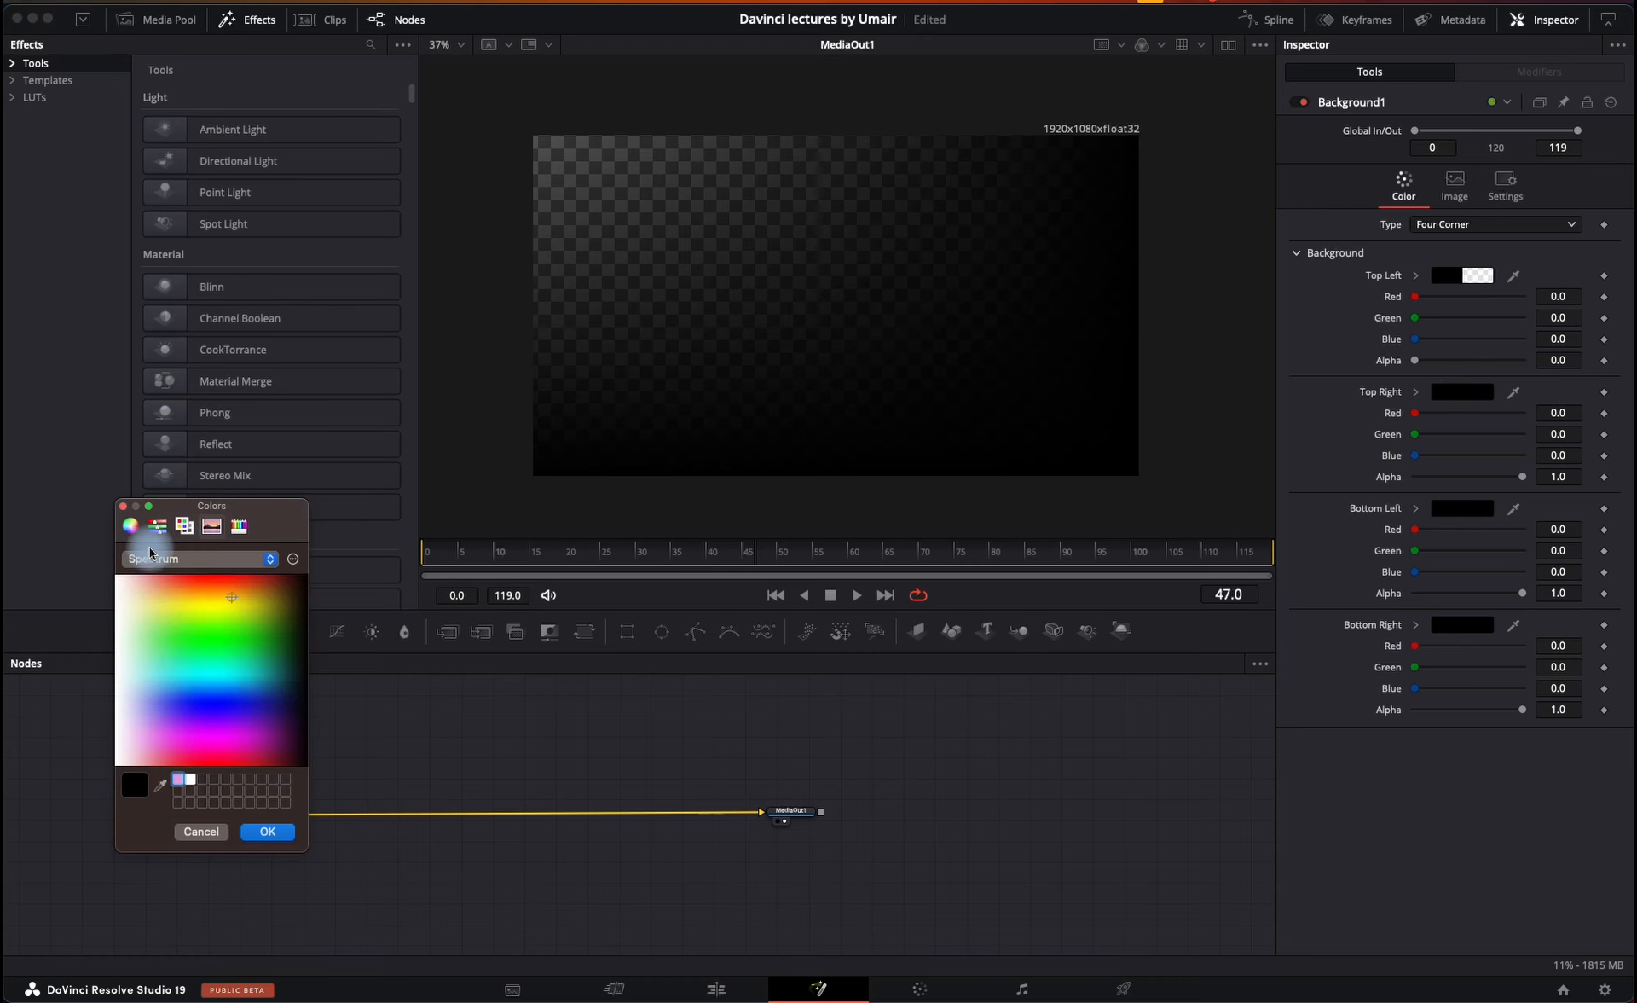
{"action": "left_click", "coordinate": [198, 641]}
{"action": "left_click", "coordinate": [268, 832]}
{"action": "left_click", "coordinate": [1461, 508]}
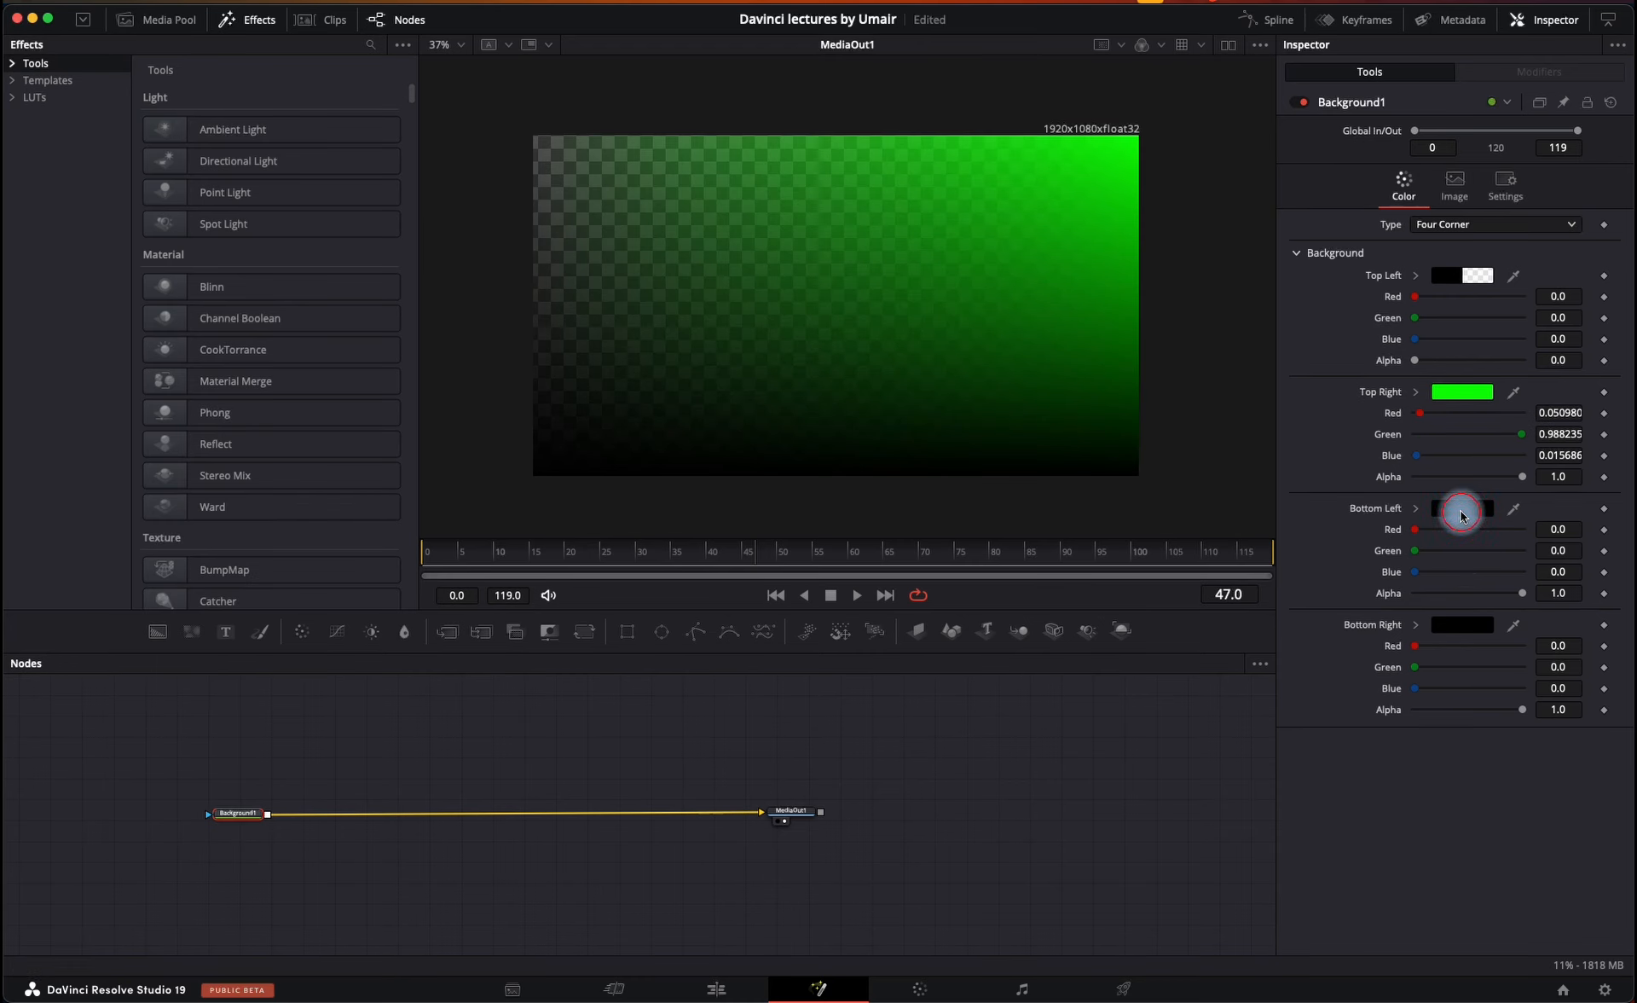
{"action": "left_click", "coordinate": [220, 674]}
{"action": "left_click", "coordinate": [268, 831]}
- Set the bottom right corner to orange, about 0.945, 0.486, 0.114, and the top left corner to dark blue, about 0.090, 0.137, 0.416
{"action": "left_click", "coordinate": [1447, 625]}
{"action": "left_click", "coordinate": [184, 592]}
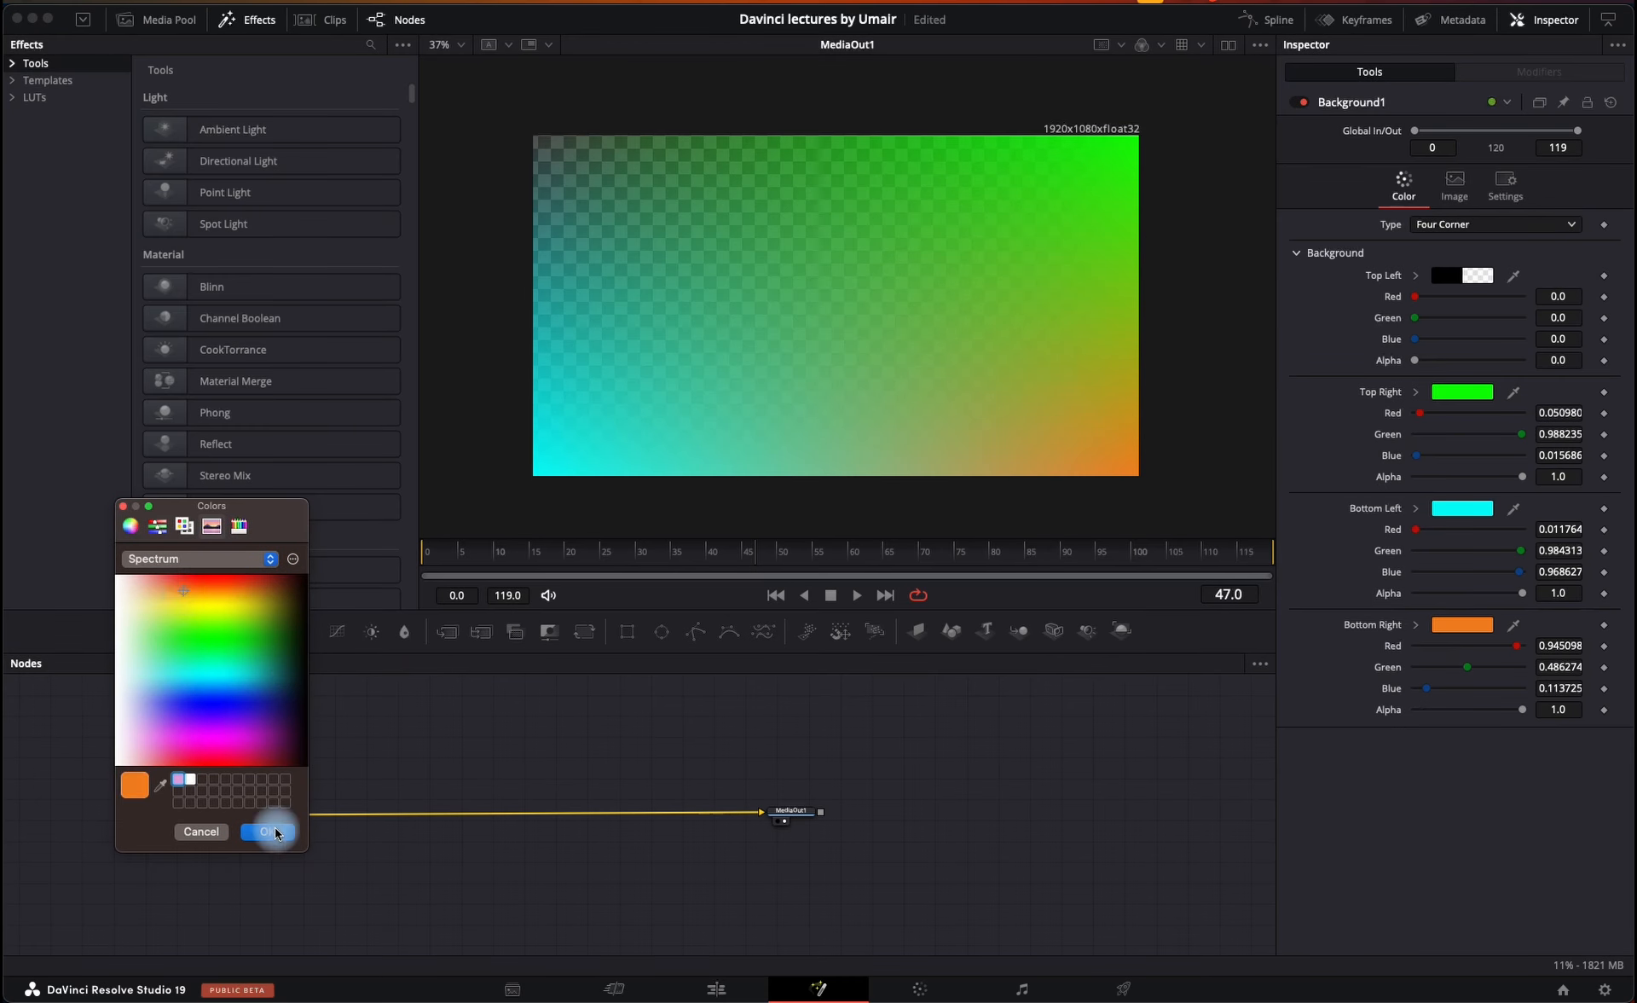
{"action": "left_click", "coordinate": [268, 832]}
{"action": "left_click", "coordinate": [1453, 276]}
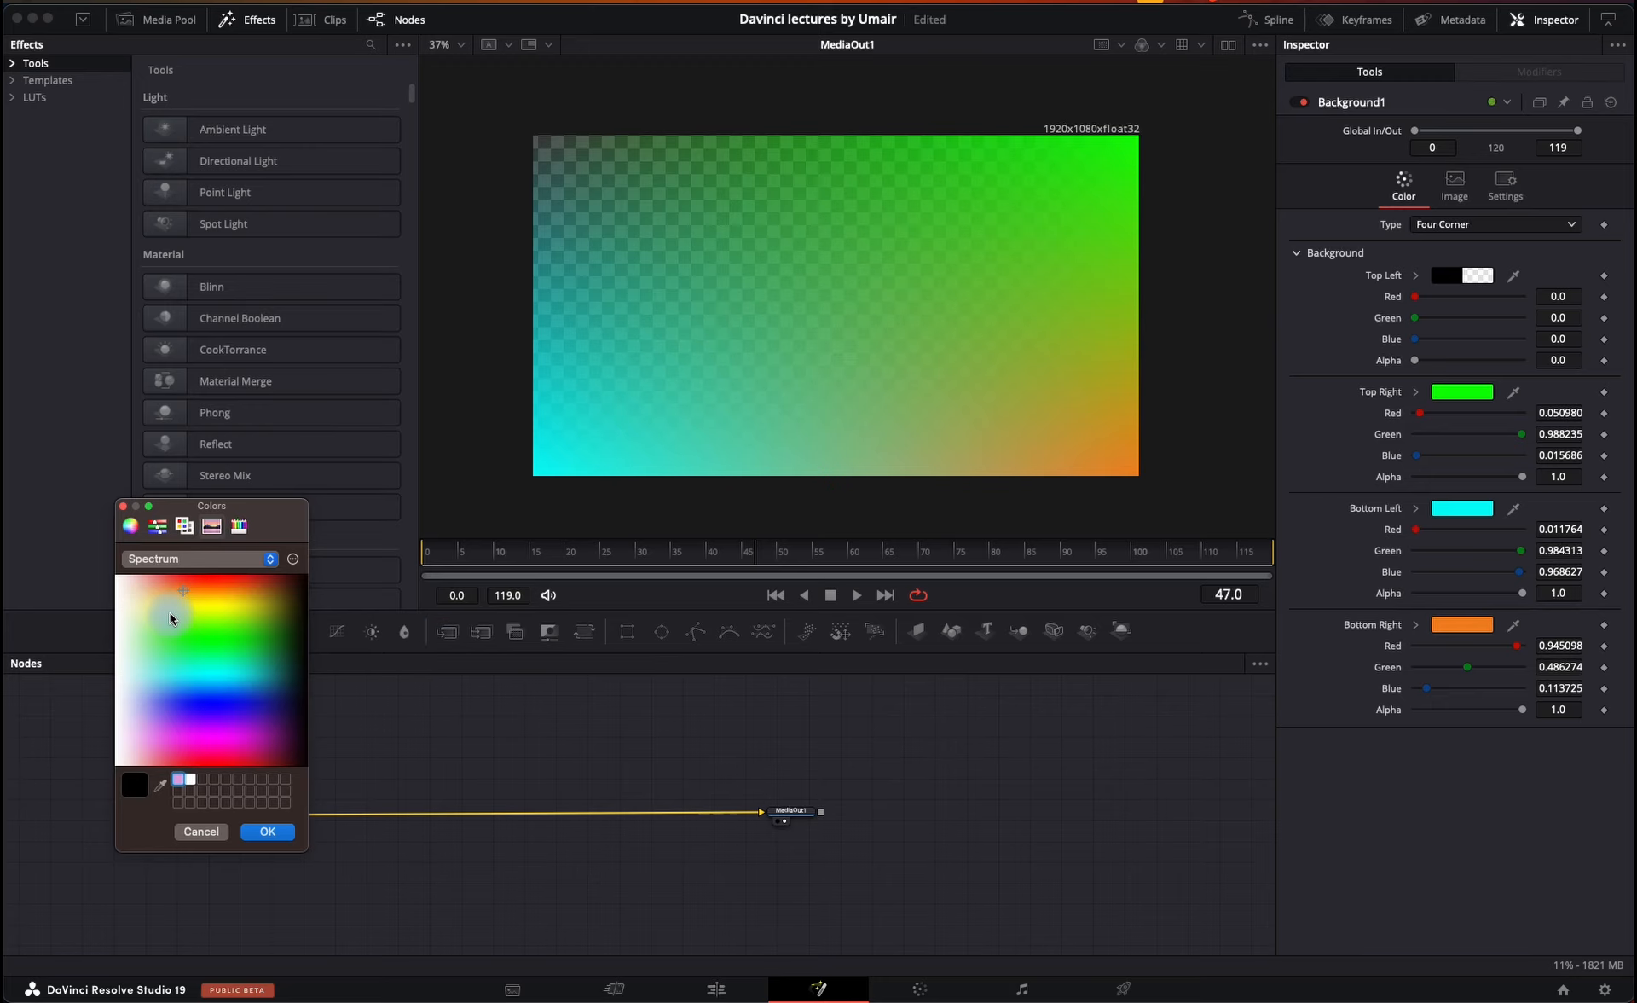
{"action": "left_click_drag", "start_coordinate": [168, 624], "coordinate": [263, 700]}
{"action": "left_click", "coordinate": [273, 830]}
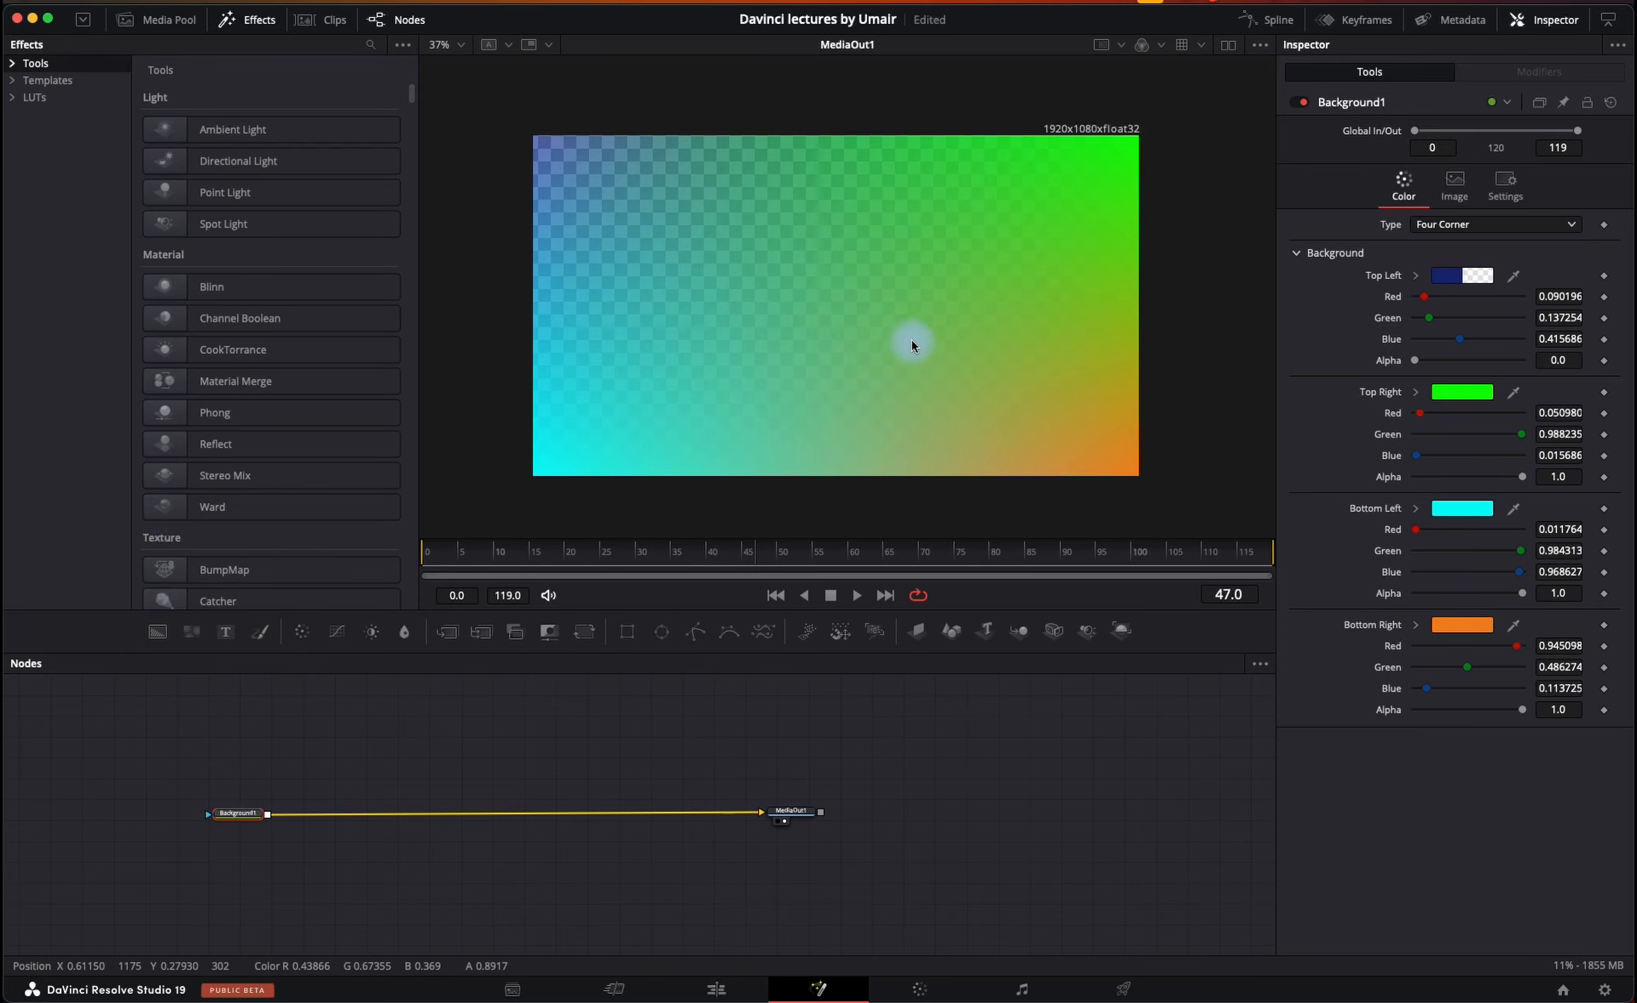
- Change the background type to Gradient and colour the gradient's end stop yellow-green, about red 0.780, green 0.976 and blue 0.020
{"action": "left_click", "coordinate": [1495, 224]}
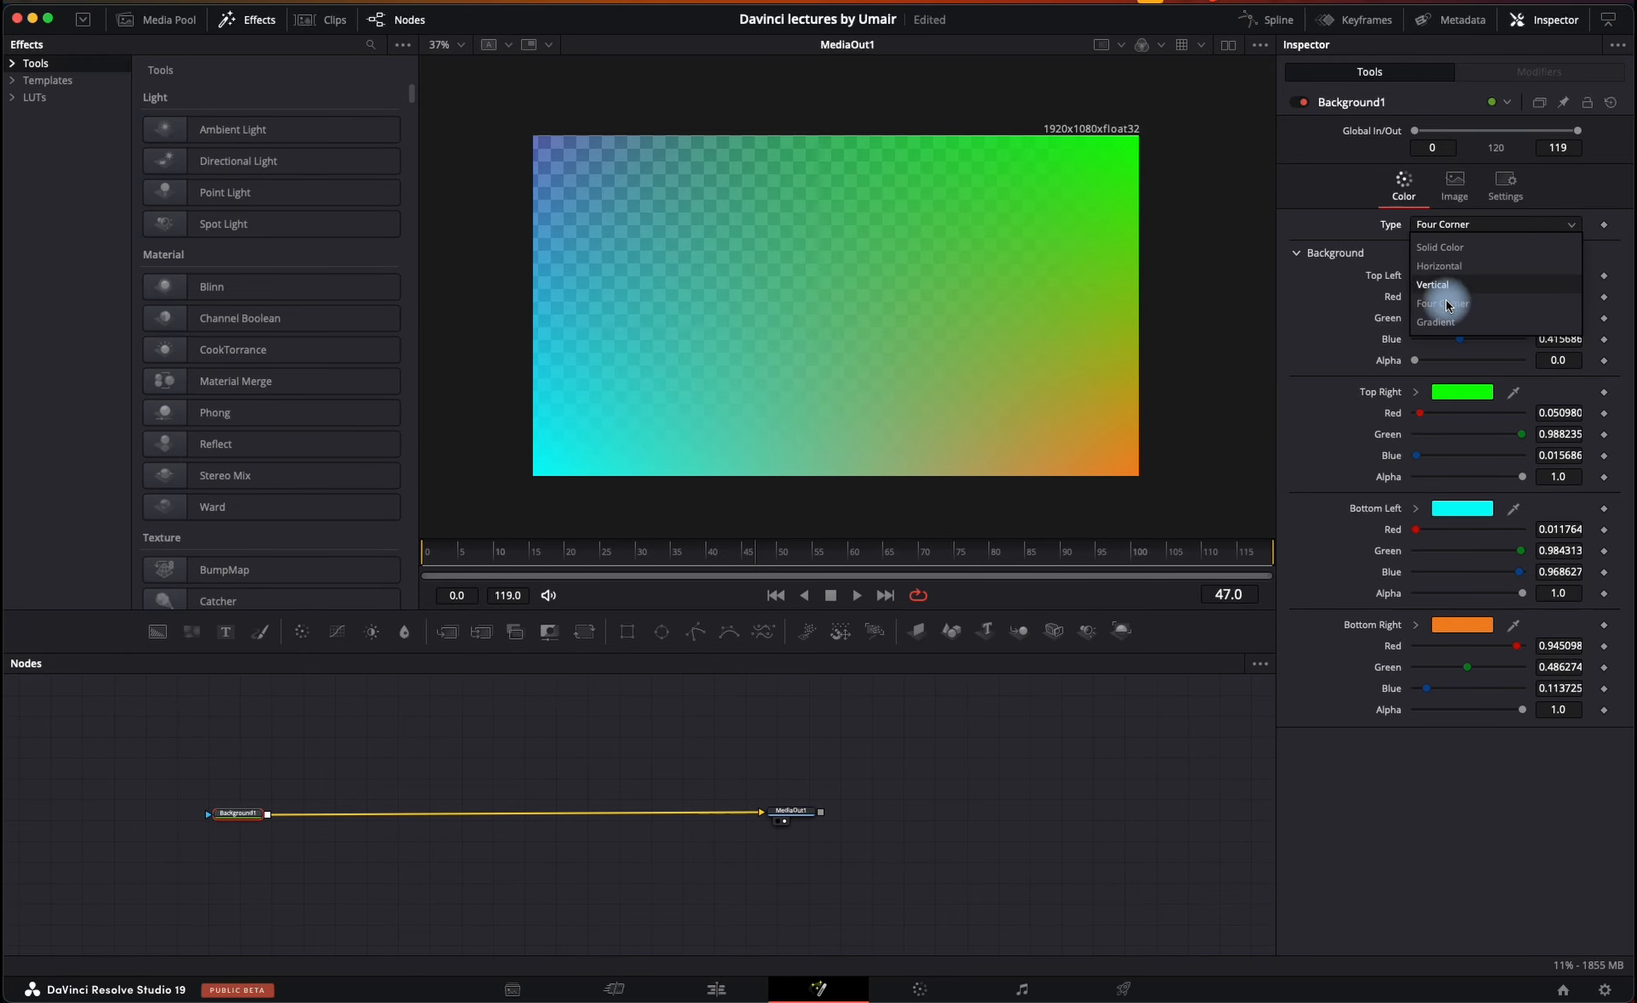
{"action": "left_click", "coordinate": [1441, 330]}
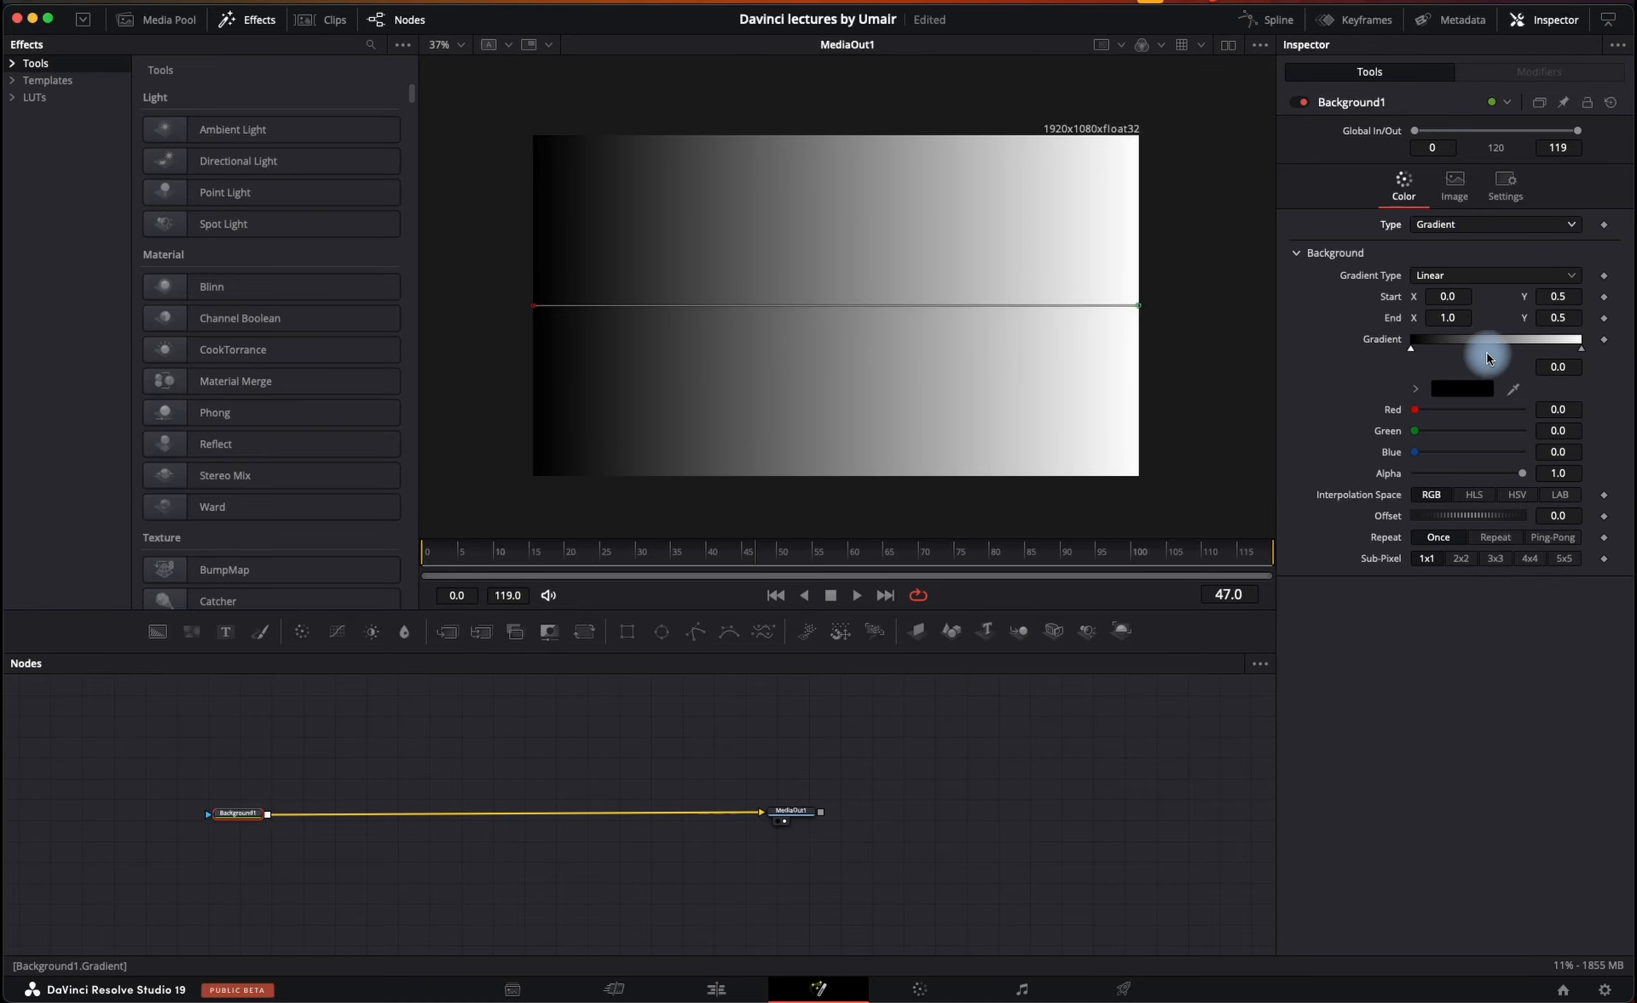
{"action": "left_click", "coordinate": [1582, 347]}
{"action": "left_click", "coordinate": [1430, 389]}
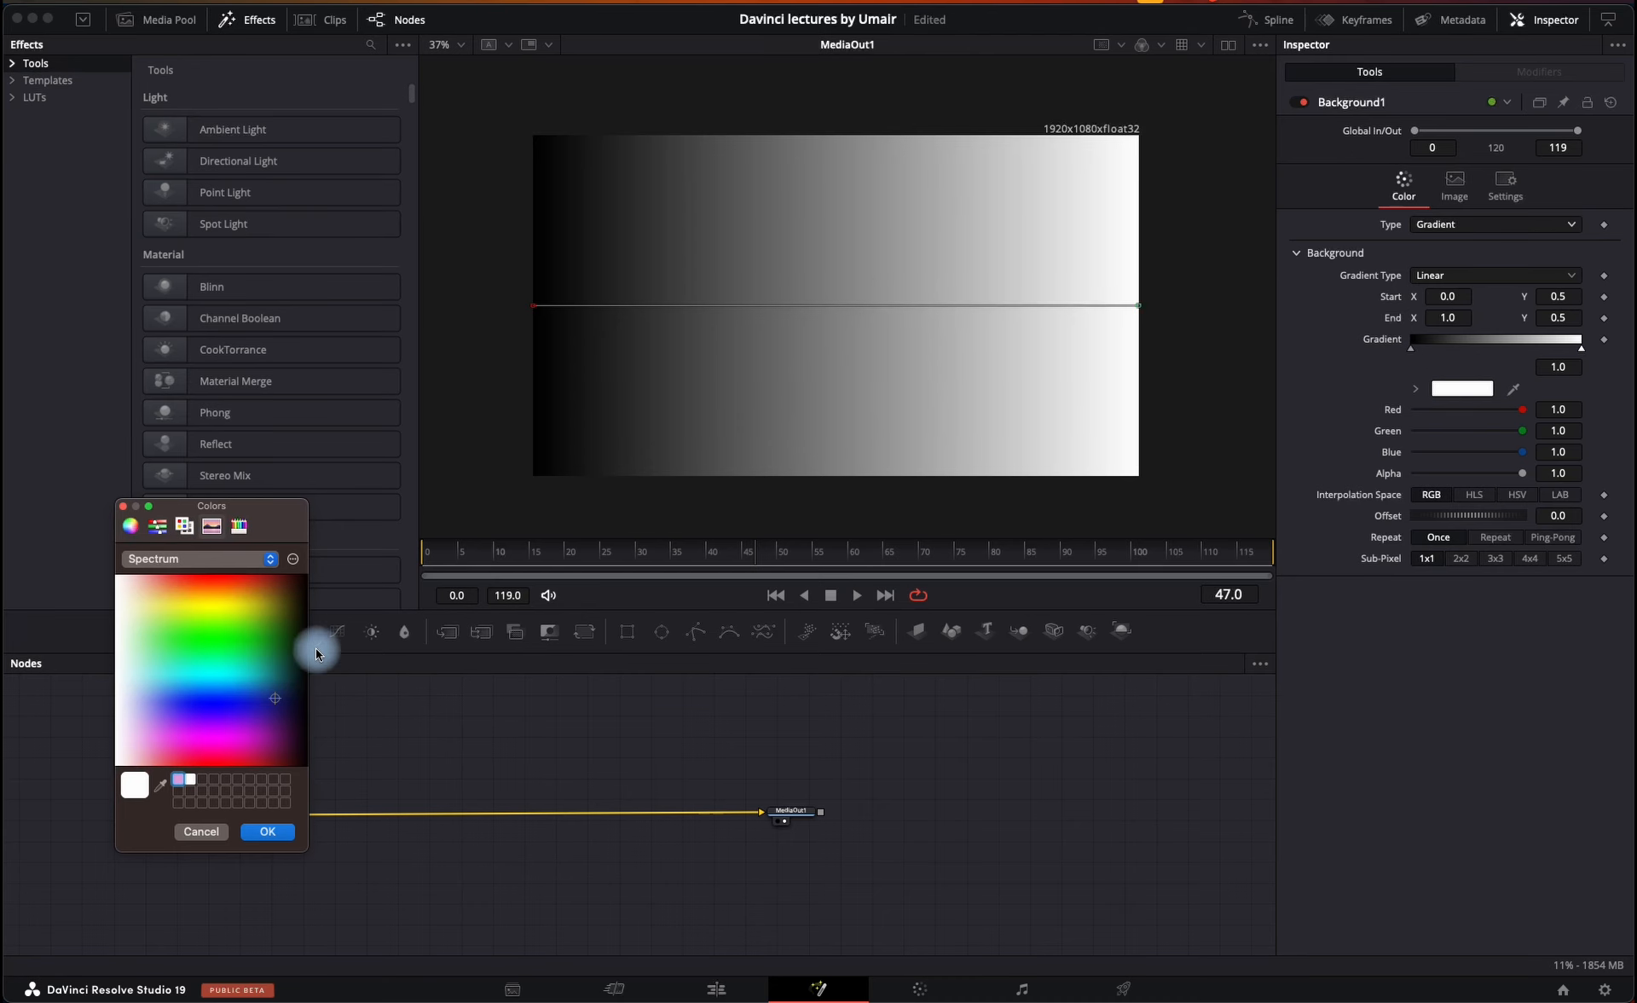
{"action": "left_click", "coordinate": [225, 617]}
{"action": "left_click", "coordinate": [259, 839]}
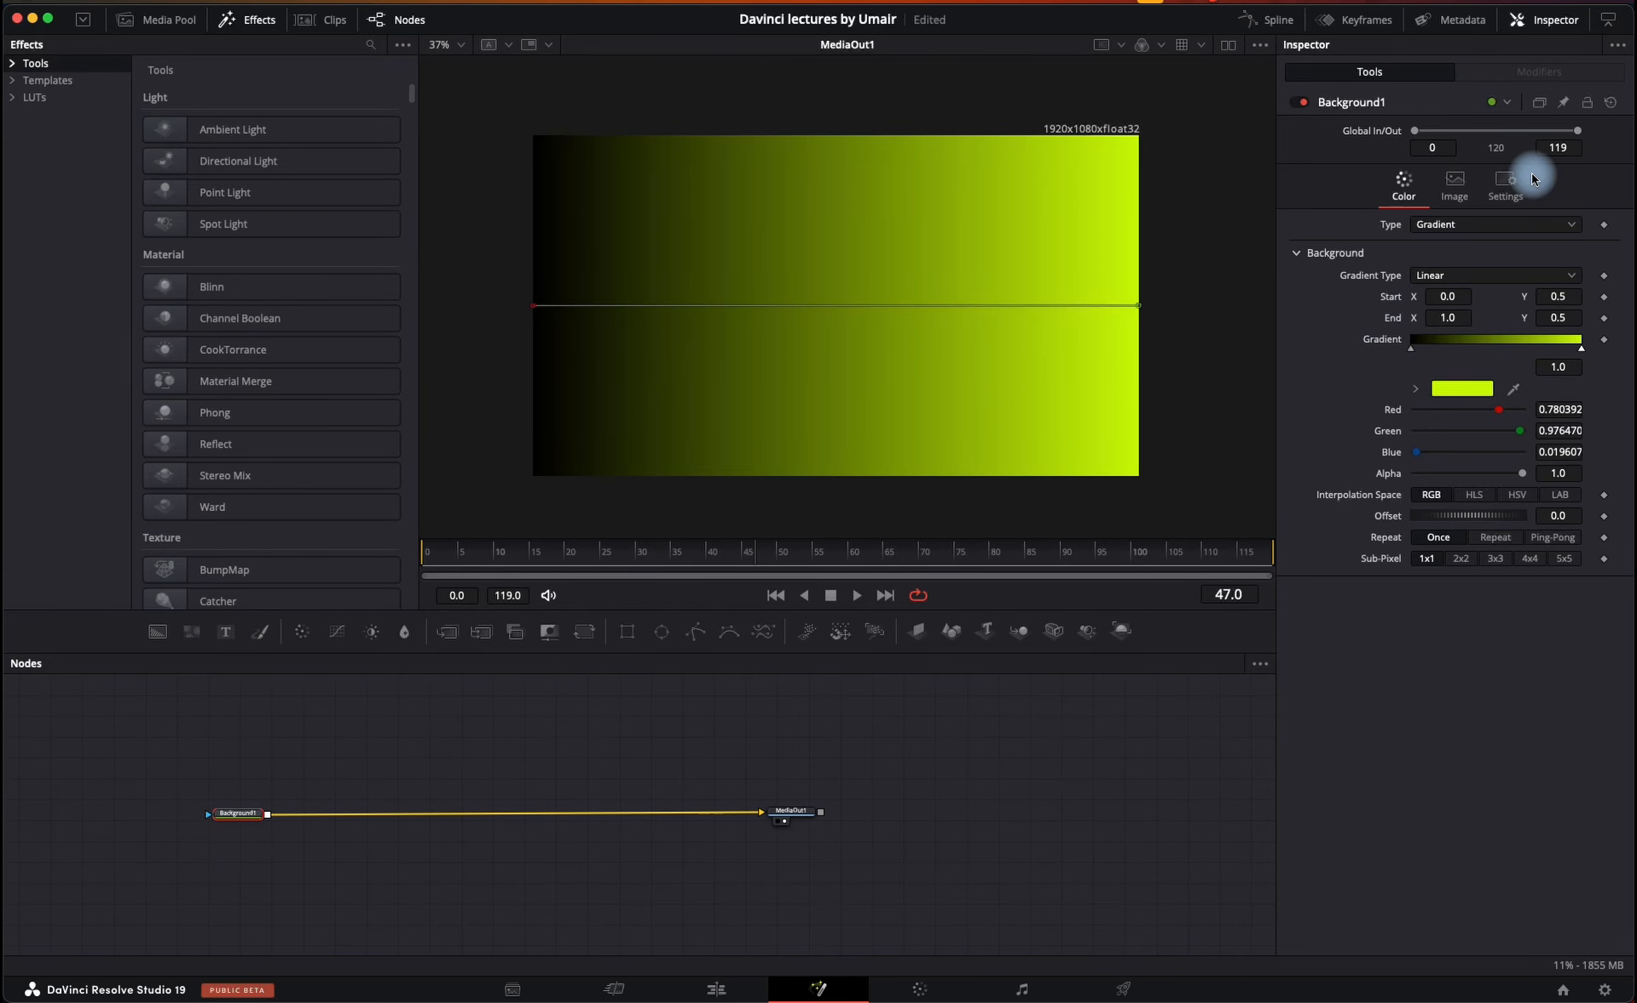
- Change the background type to Solid Color and pick Black from the Apple colour palette
{"action": "left_click", "coordinate": [1453, 225]}
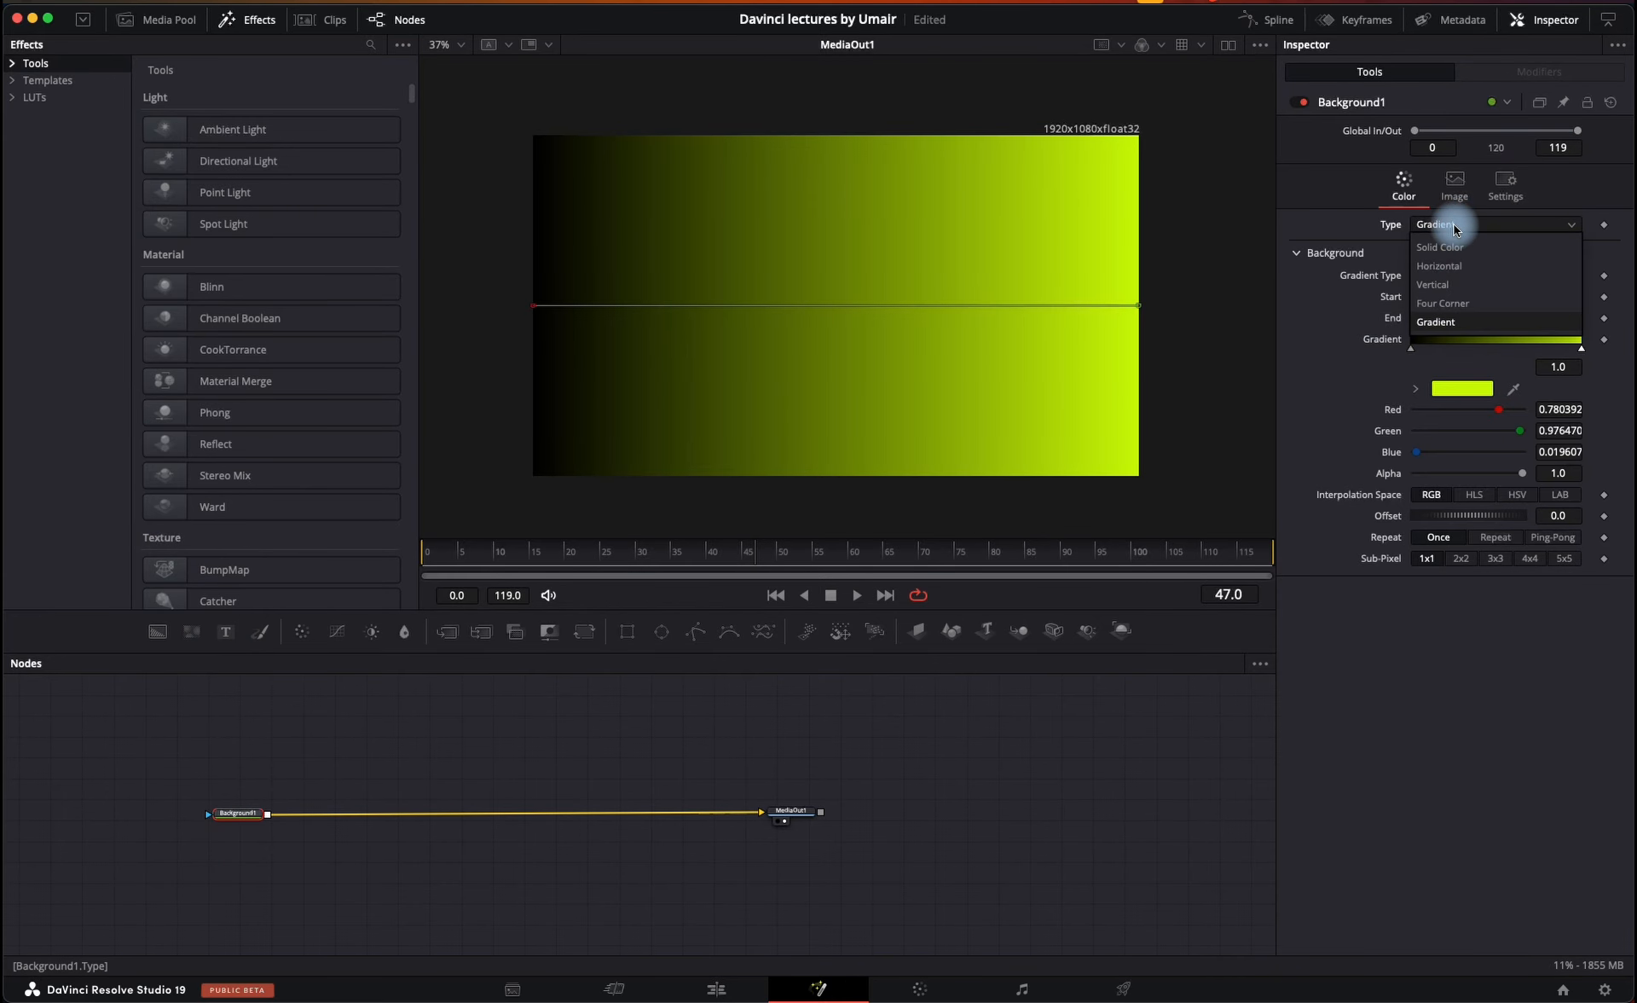
{"action": "left_click", "coordinate": [1448, 247]}
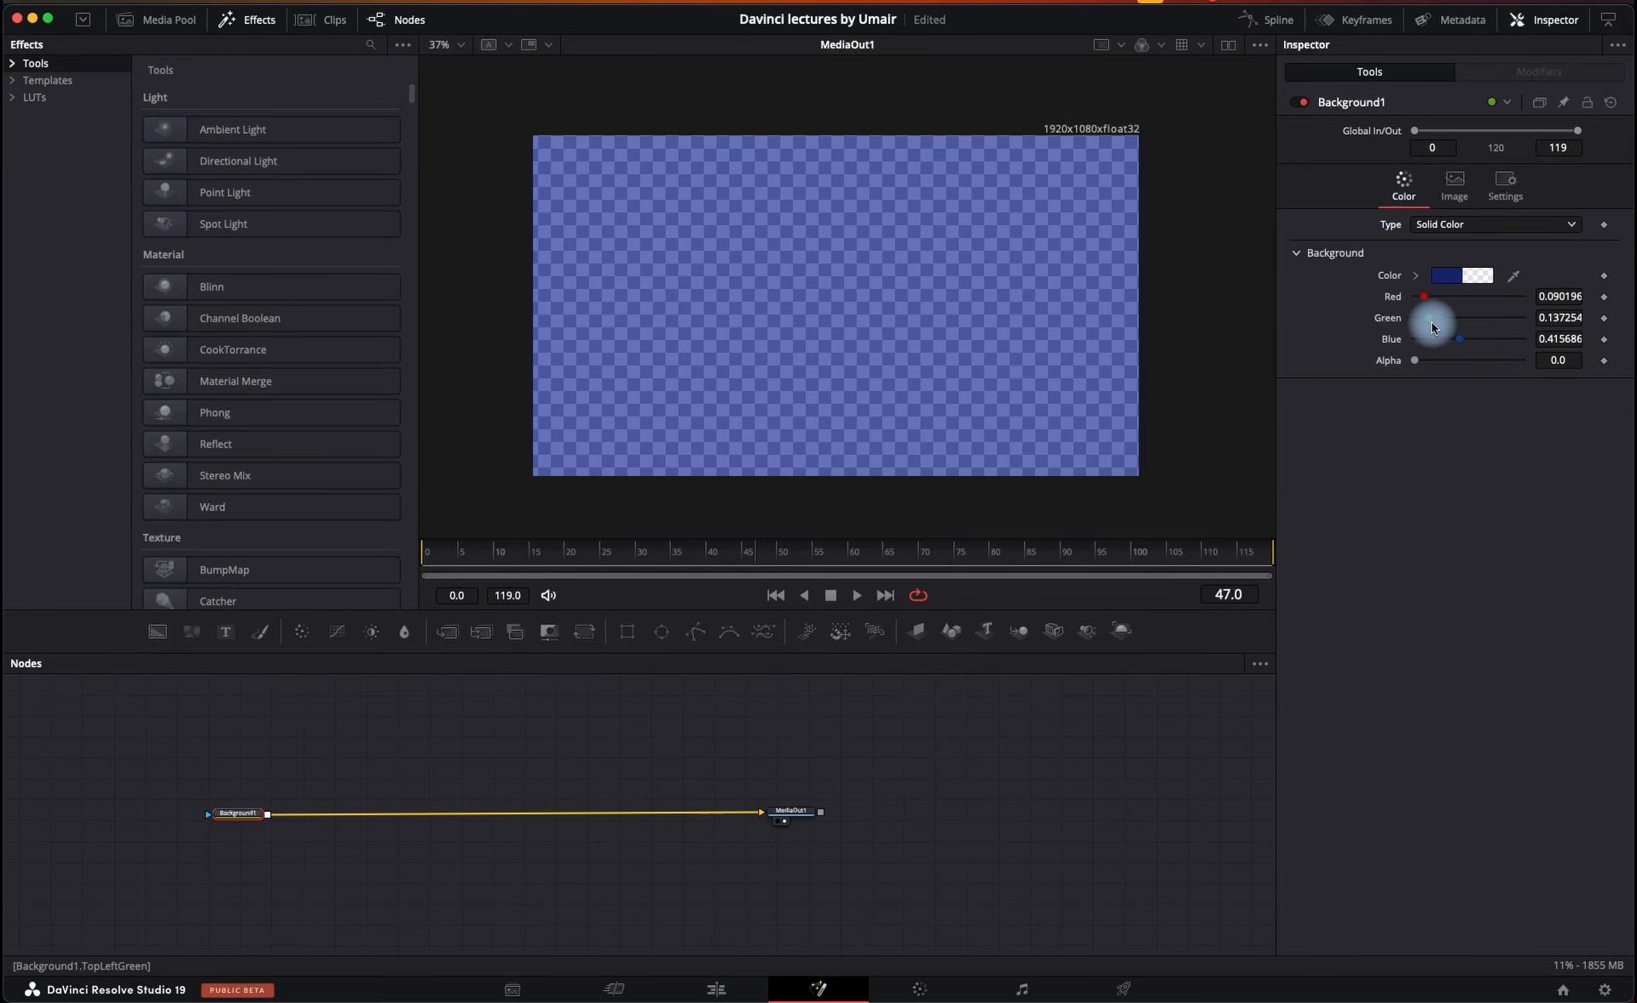
{"action": "left_click", "coordinate": [1432, 281]}
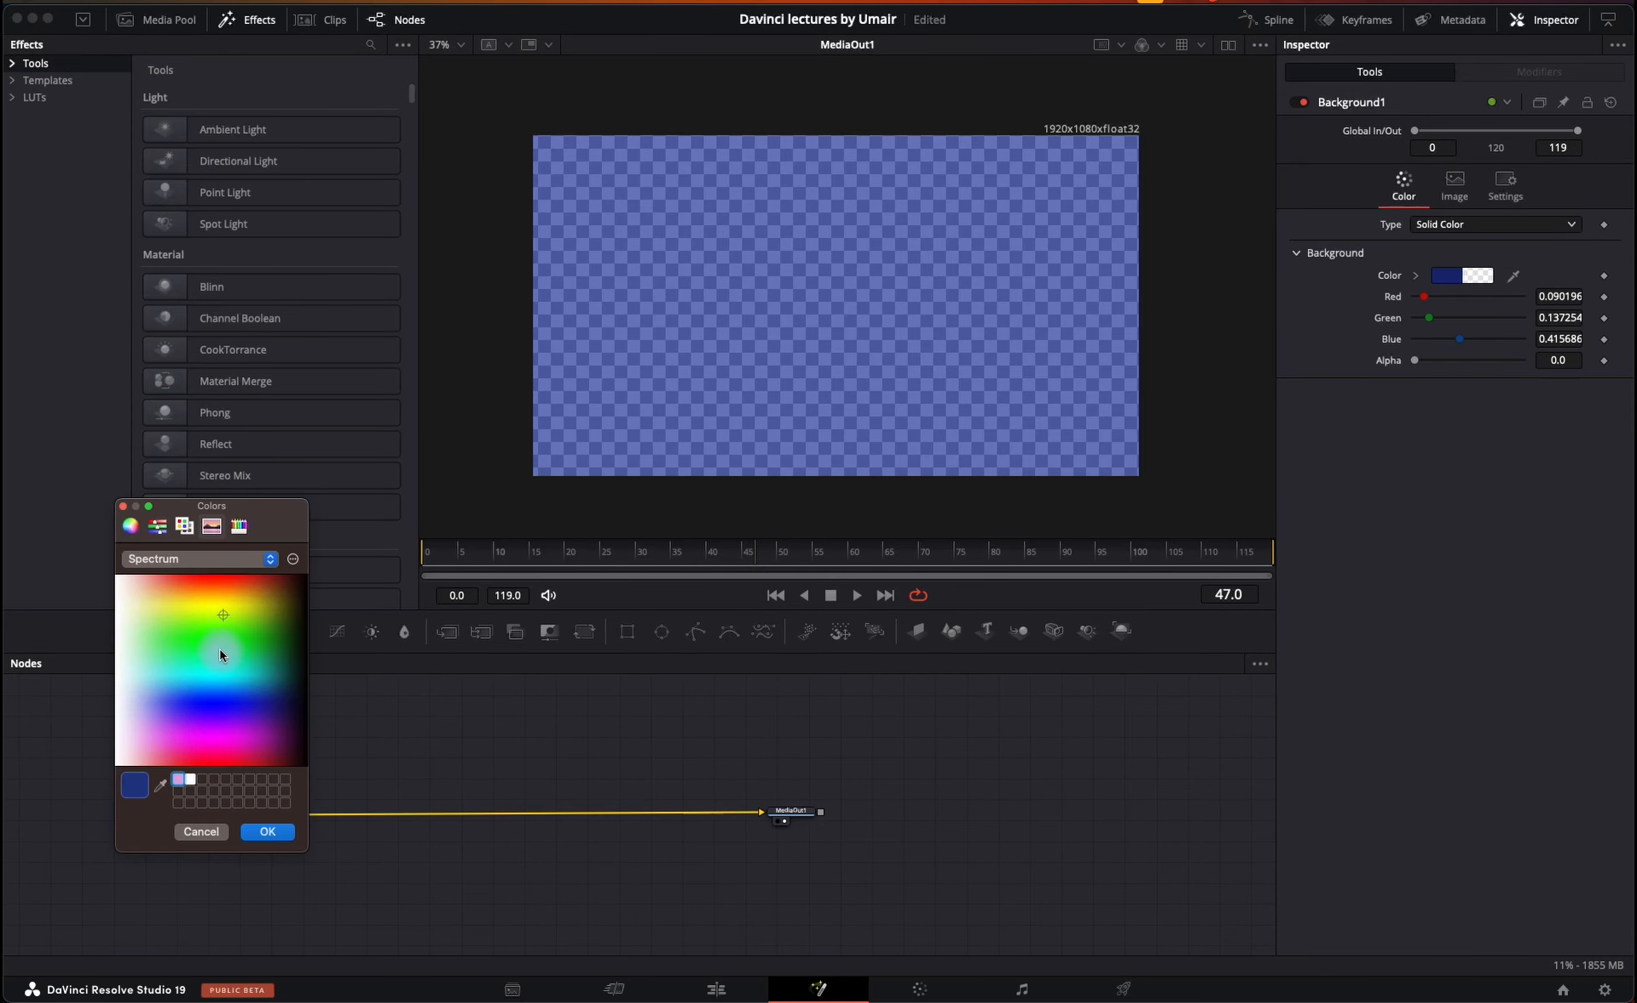
{"action": "left_click", "coordinate": [189, 527]}
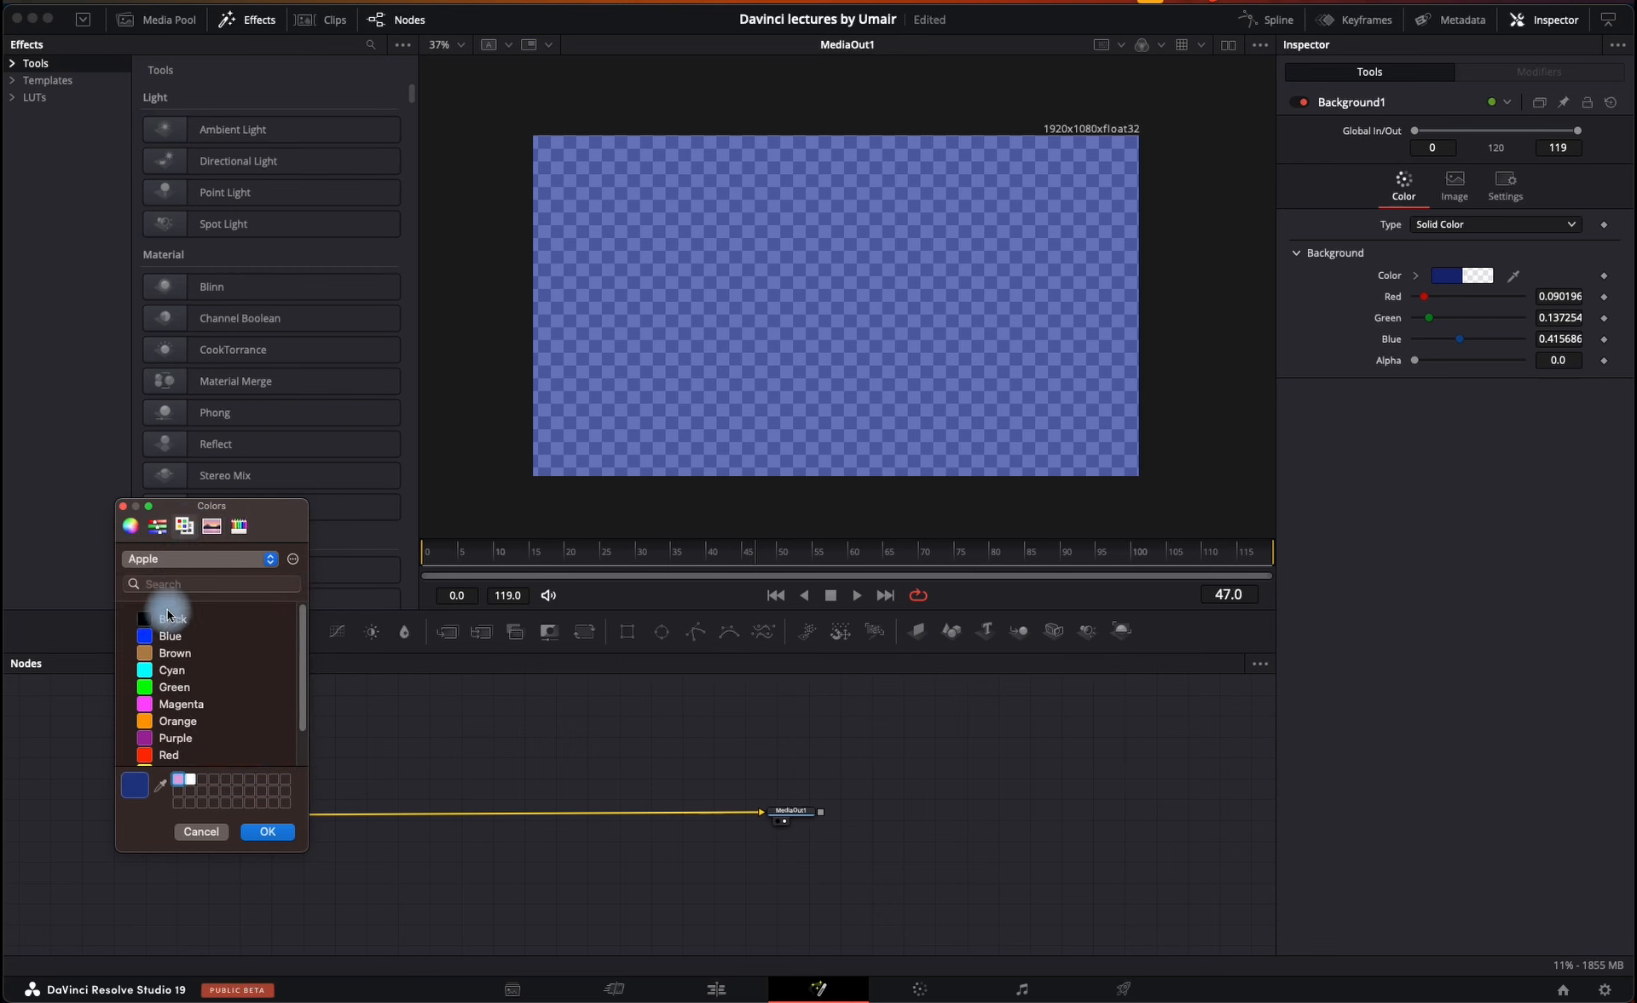
{"action": "left_click", "coordinate": [139, 622]}
{"action": "left_click", "coordinate": [256, 831]}
- Review the Background node's image parameters and general settings, then return to its colour parameters
{"action": "left_click", "coordinate": [1464, 184]}
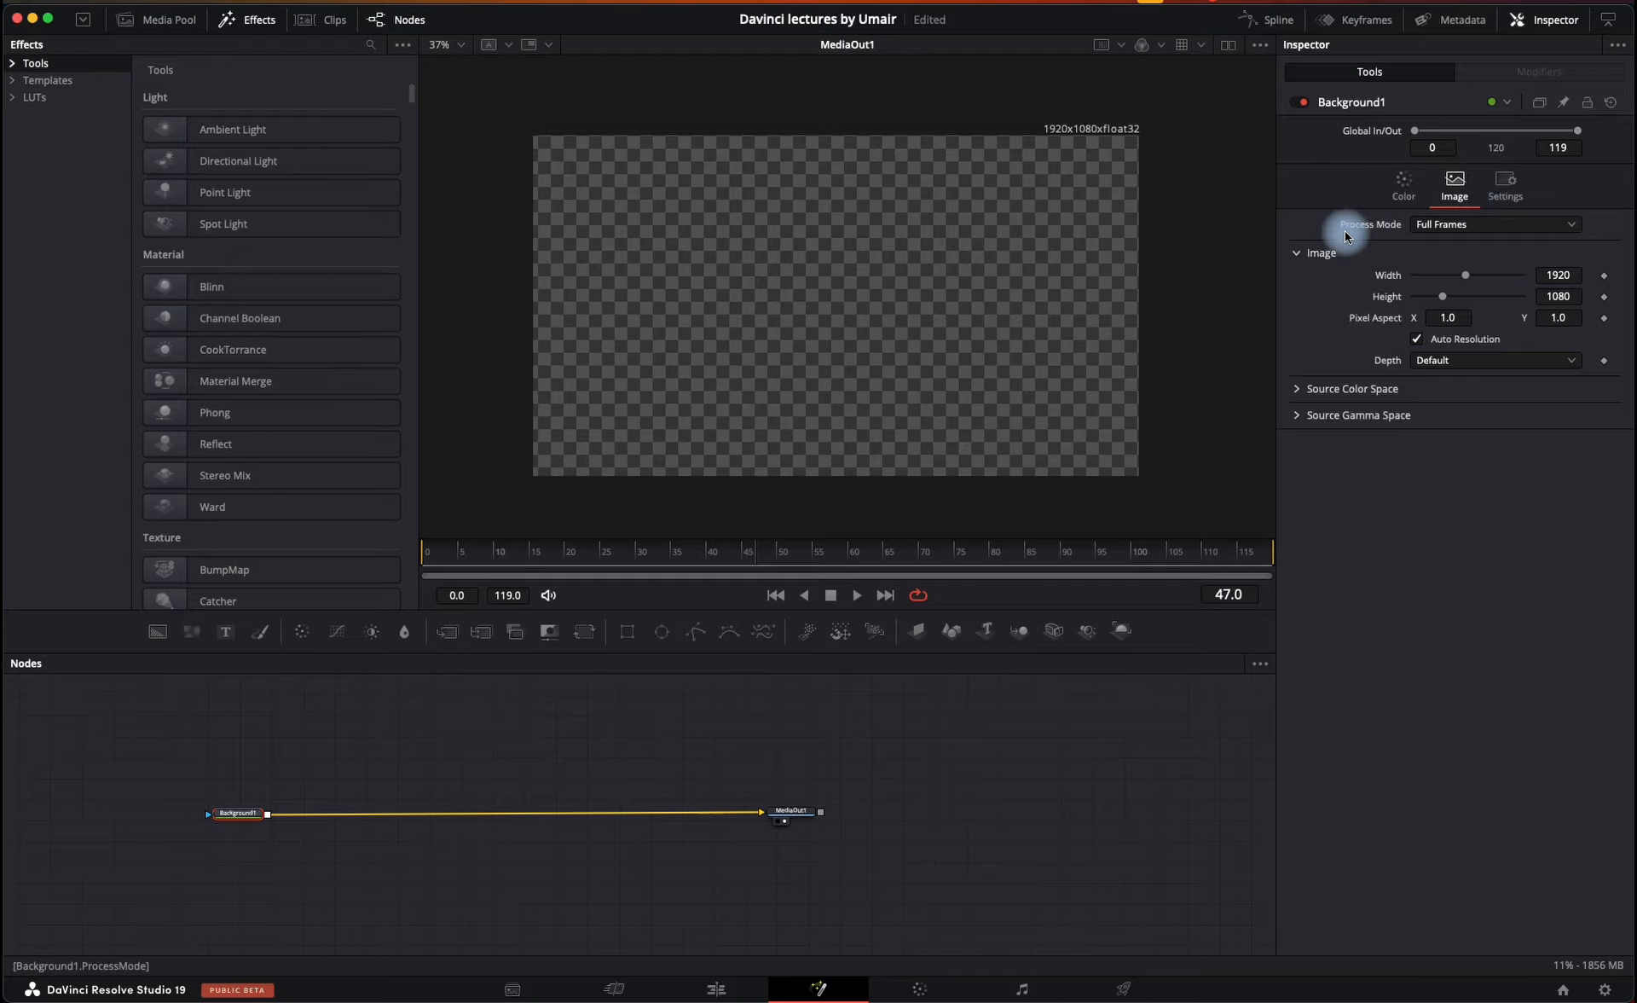
{"action": "left_click", "coordinate": [1492, 192]}
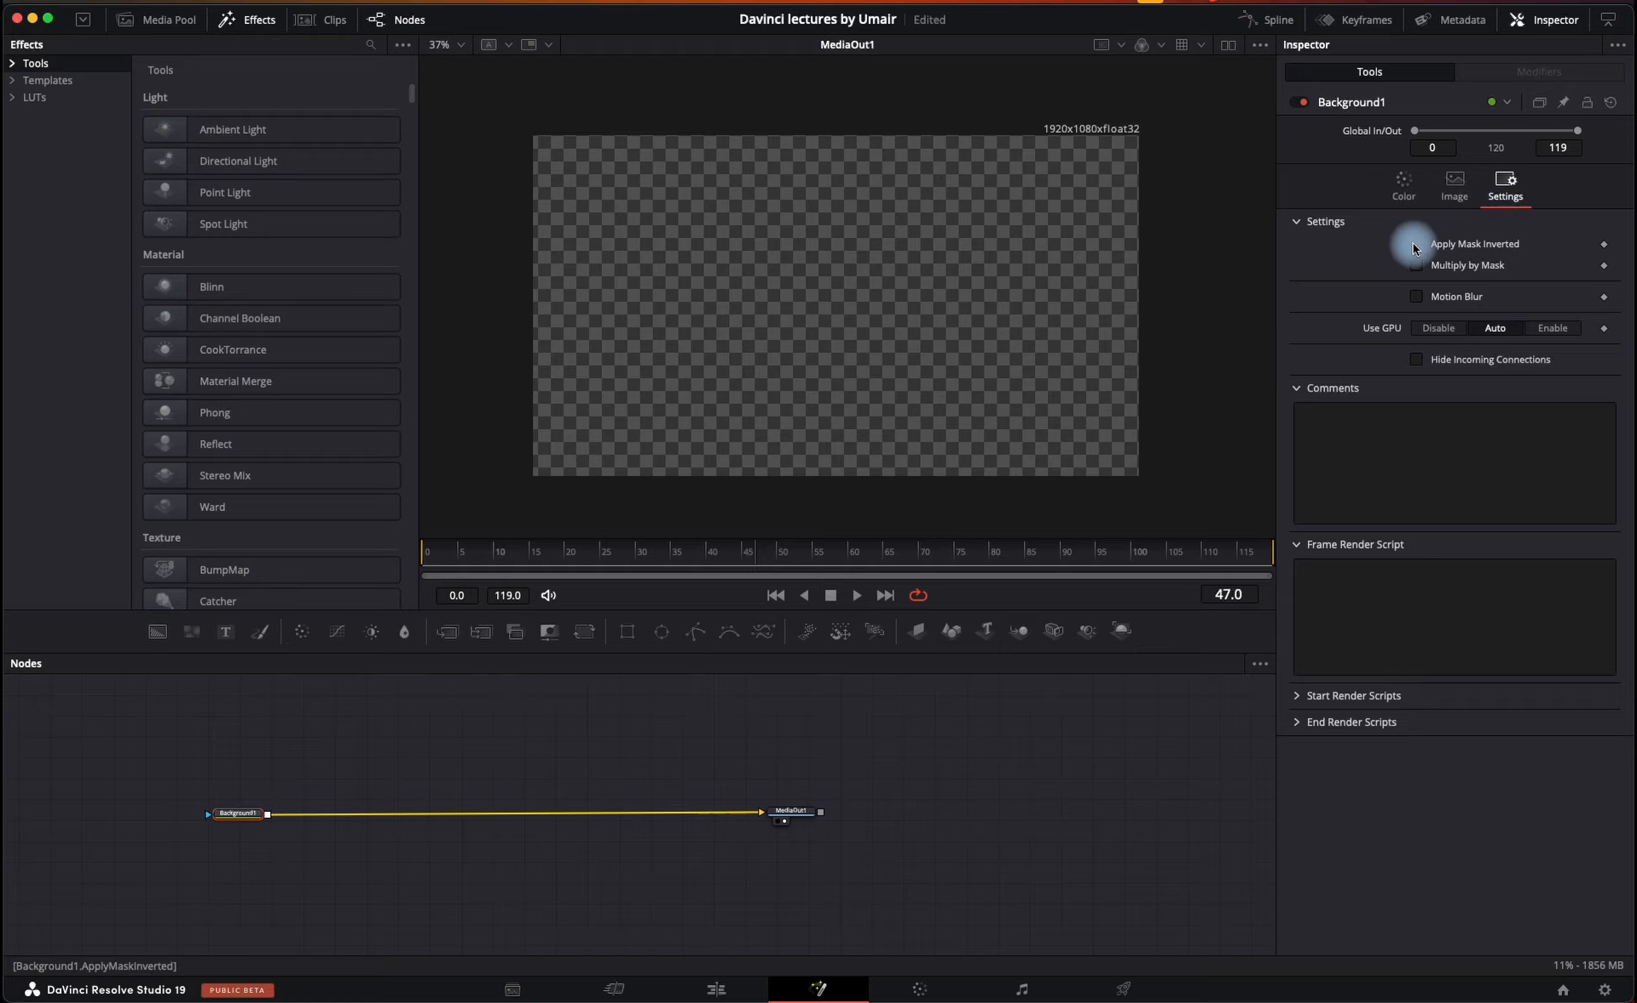
{"action": "left_click", "coordinate": [1403, 183]}
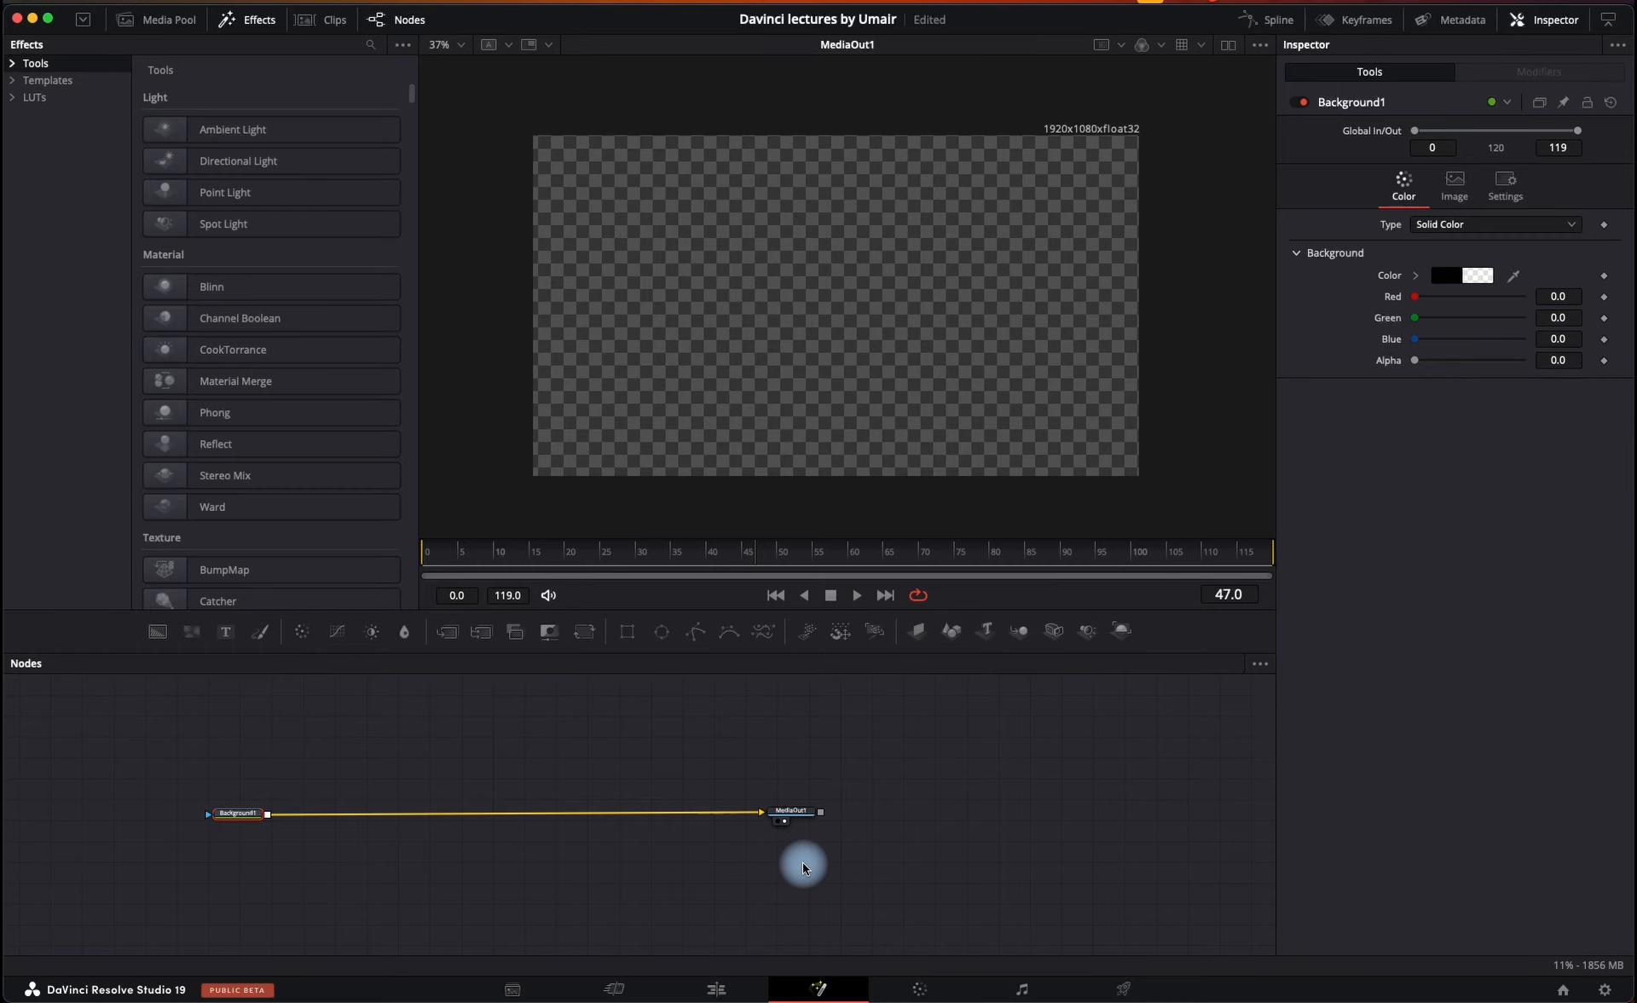
- Move MediaOut1 and Background1 farther apart, and make the background teal, about red 0.094, green 0.561, blue 0.494, with alpha 1.0
{"action": "left_click_drag", "start_coordinate": [790, 817], "coordinate": [884, 820]}
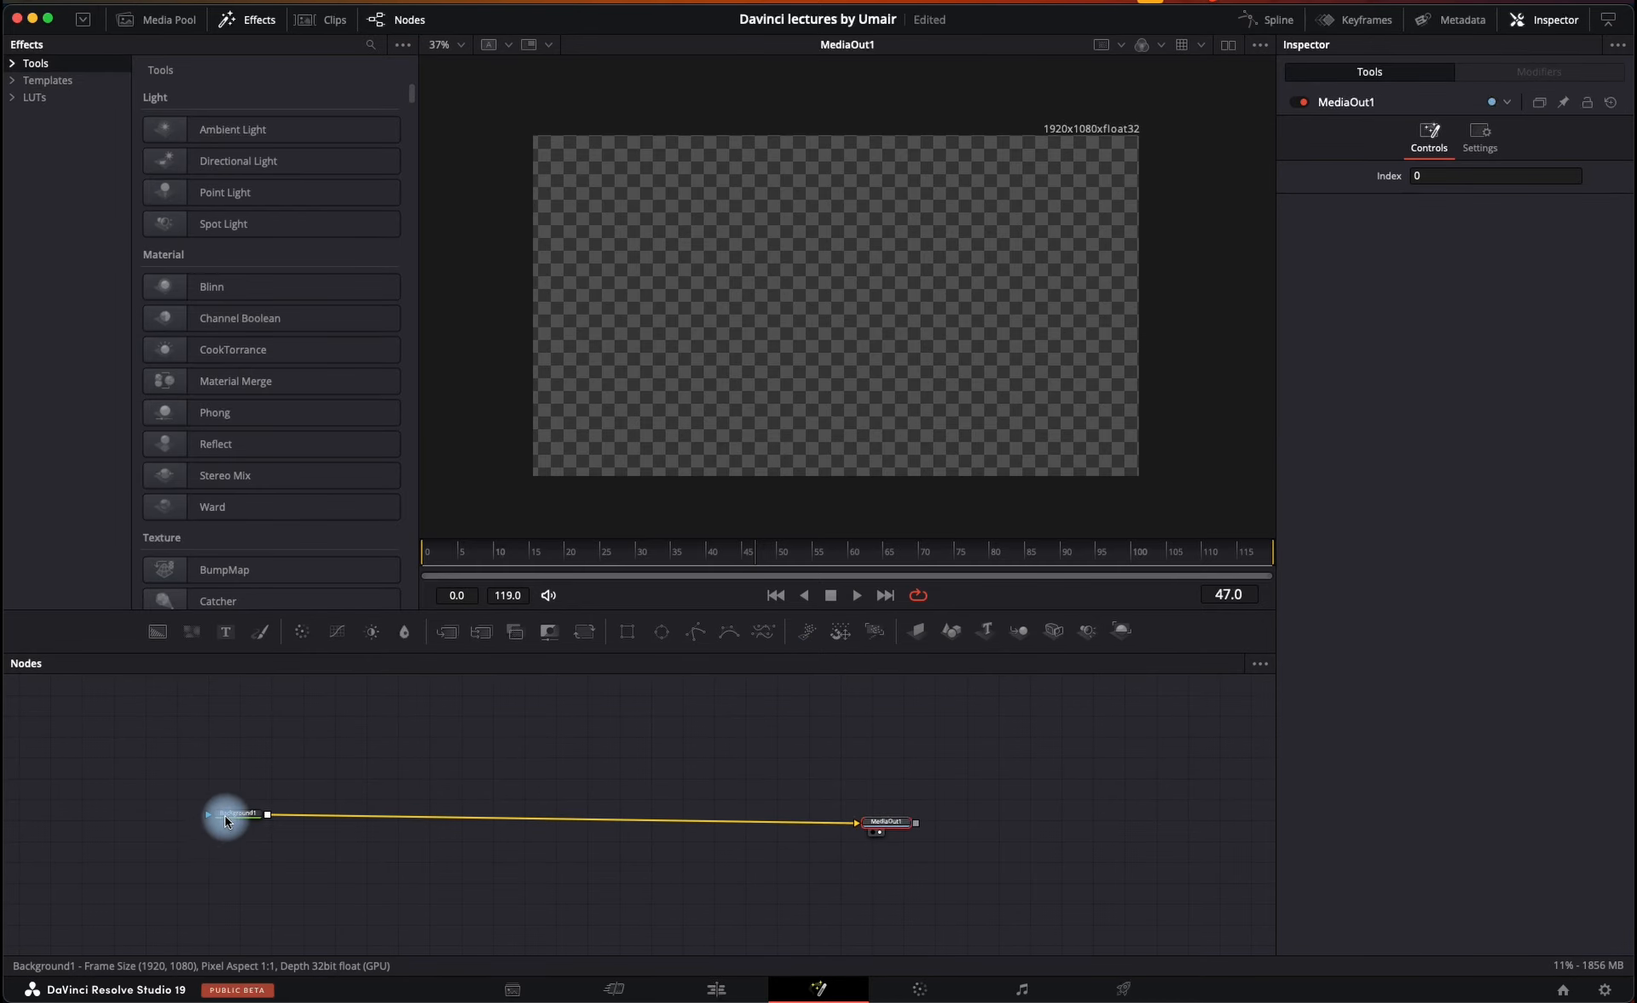
{"action": "left_click_drag", "start_coordinate": [227, 821], "coordinate": [207, 833]}
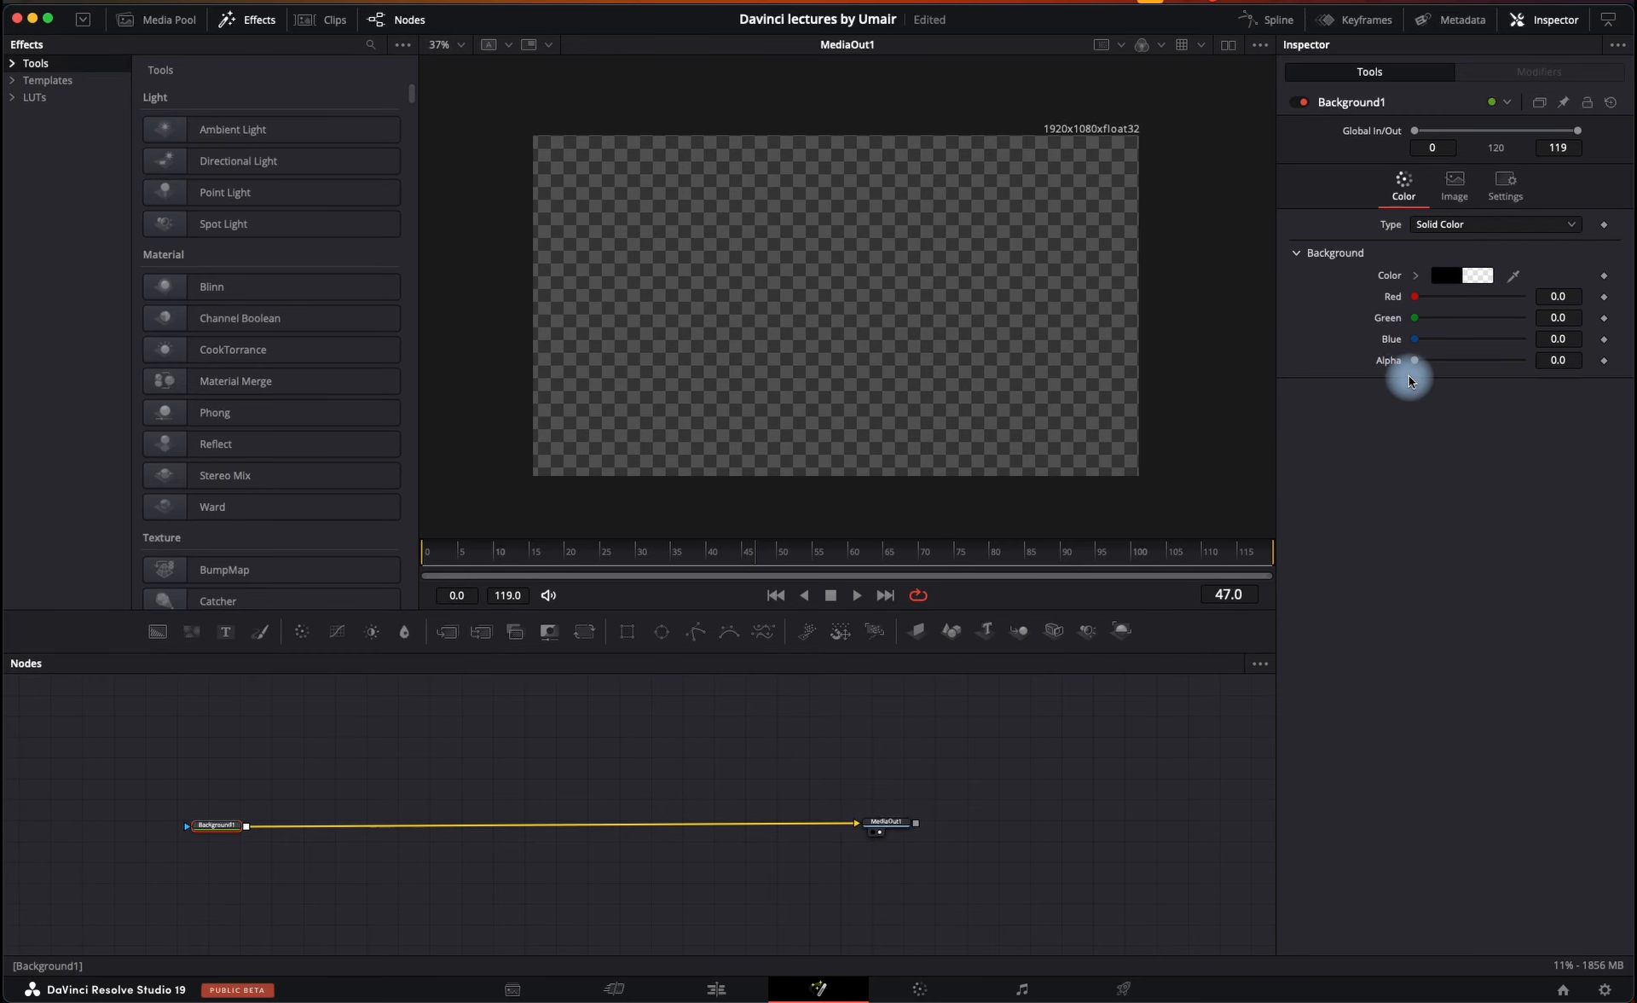
{"action": "left_click_drag", "start_coordinate": [1416, 360], "coordinate": [1531, 356]}
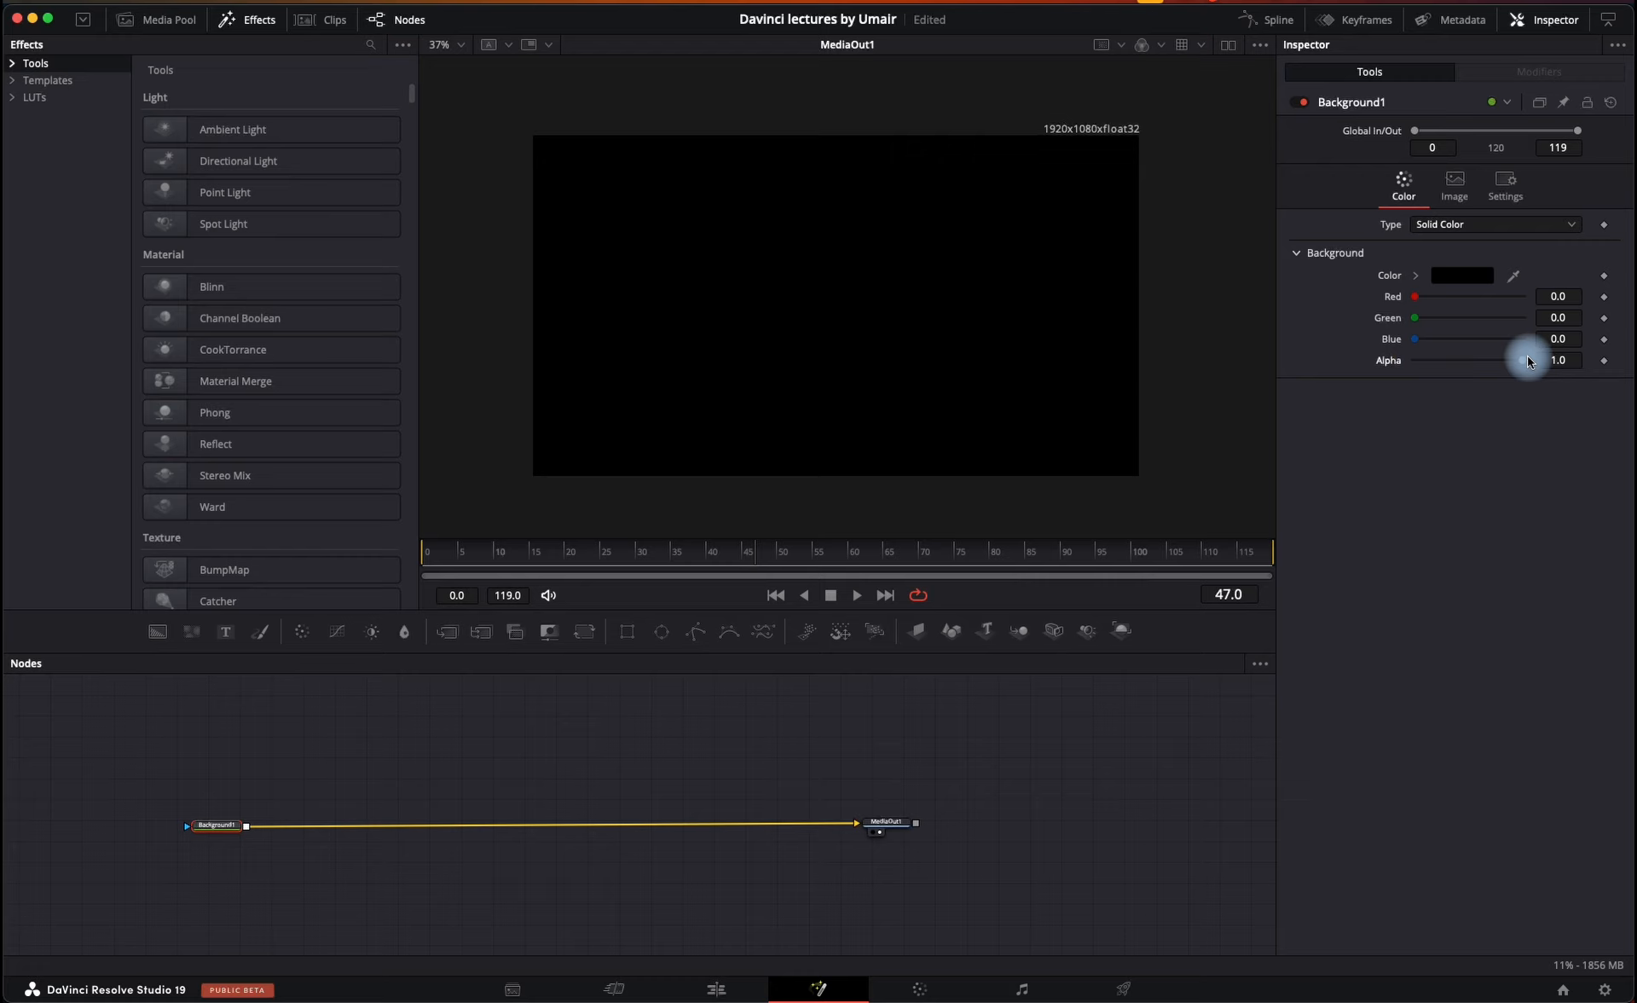
{"action": "left_click", "coordinate": [1458, 275]}
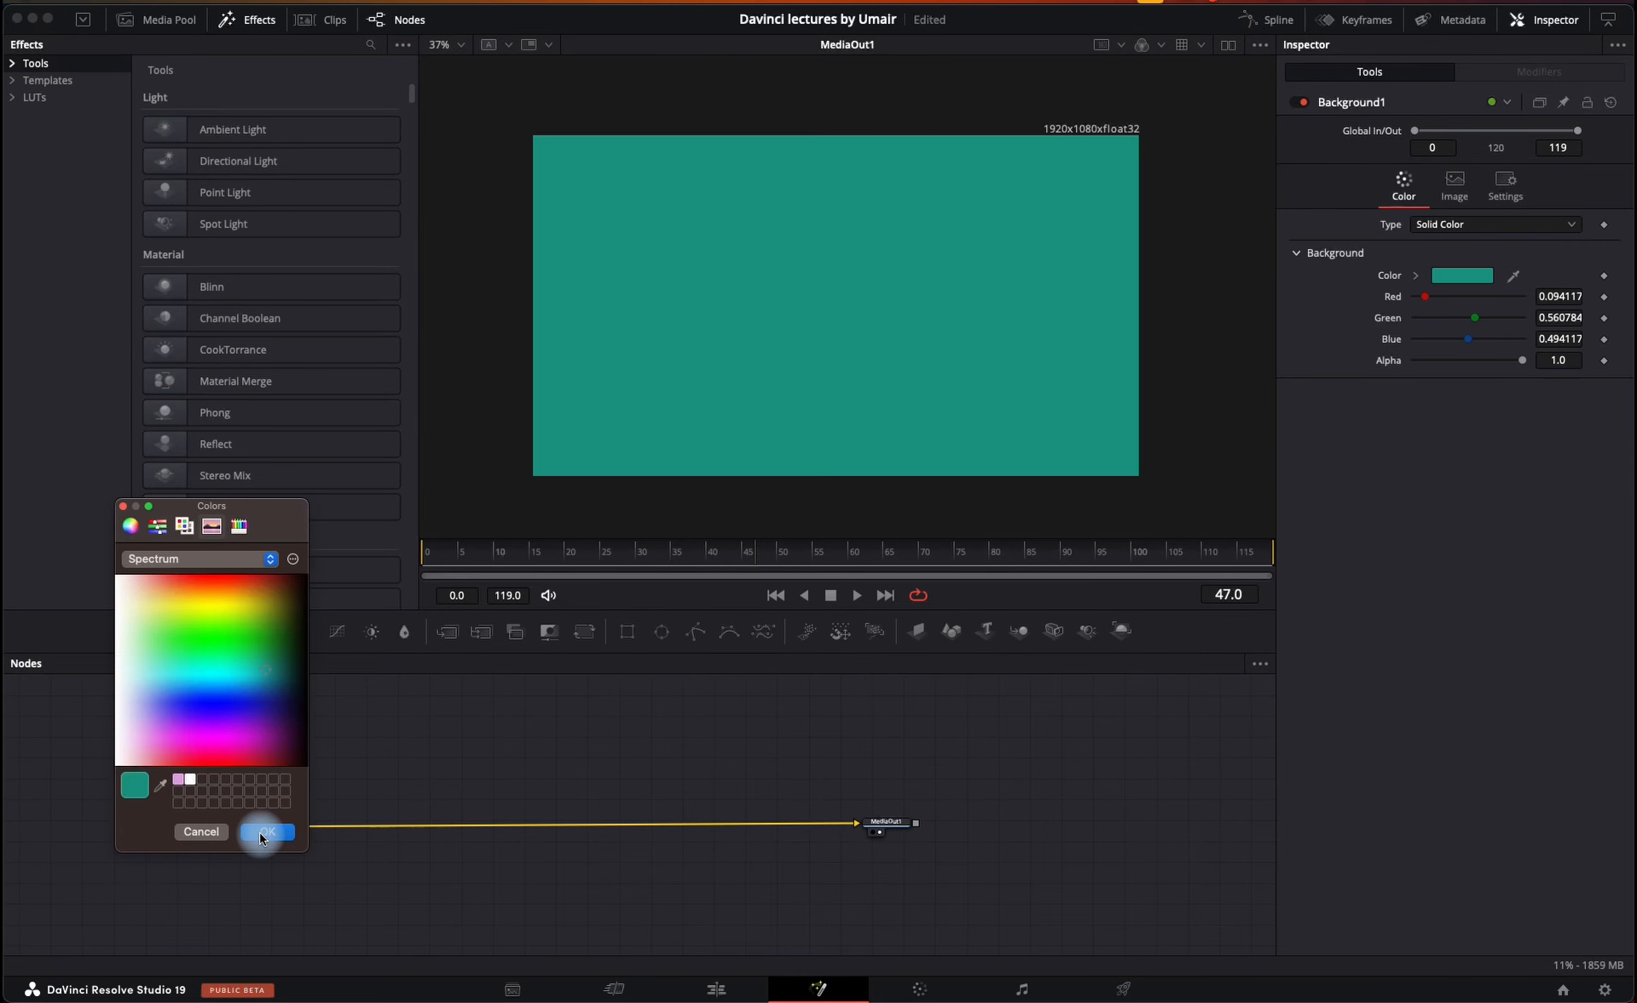
{"action": "left_click", "coordinate": [264, 829]}
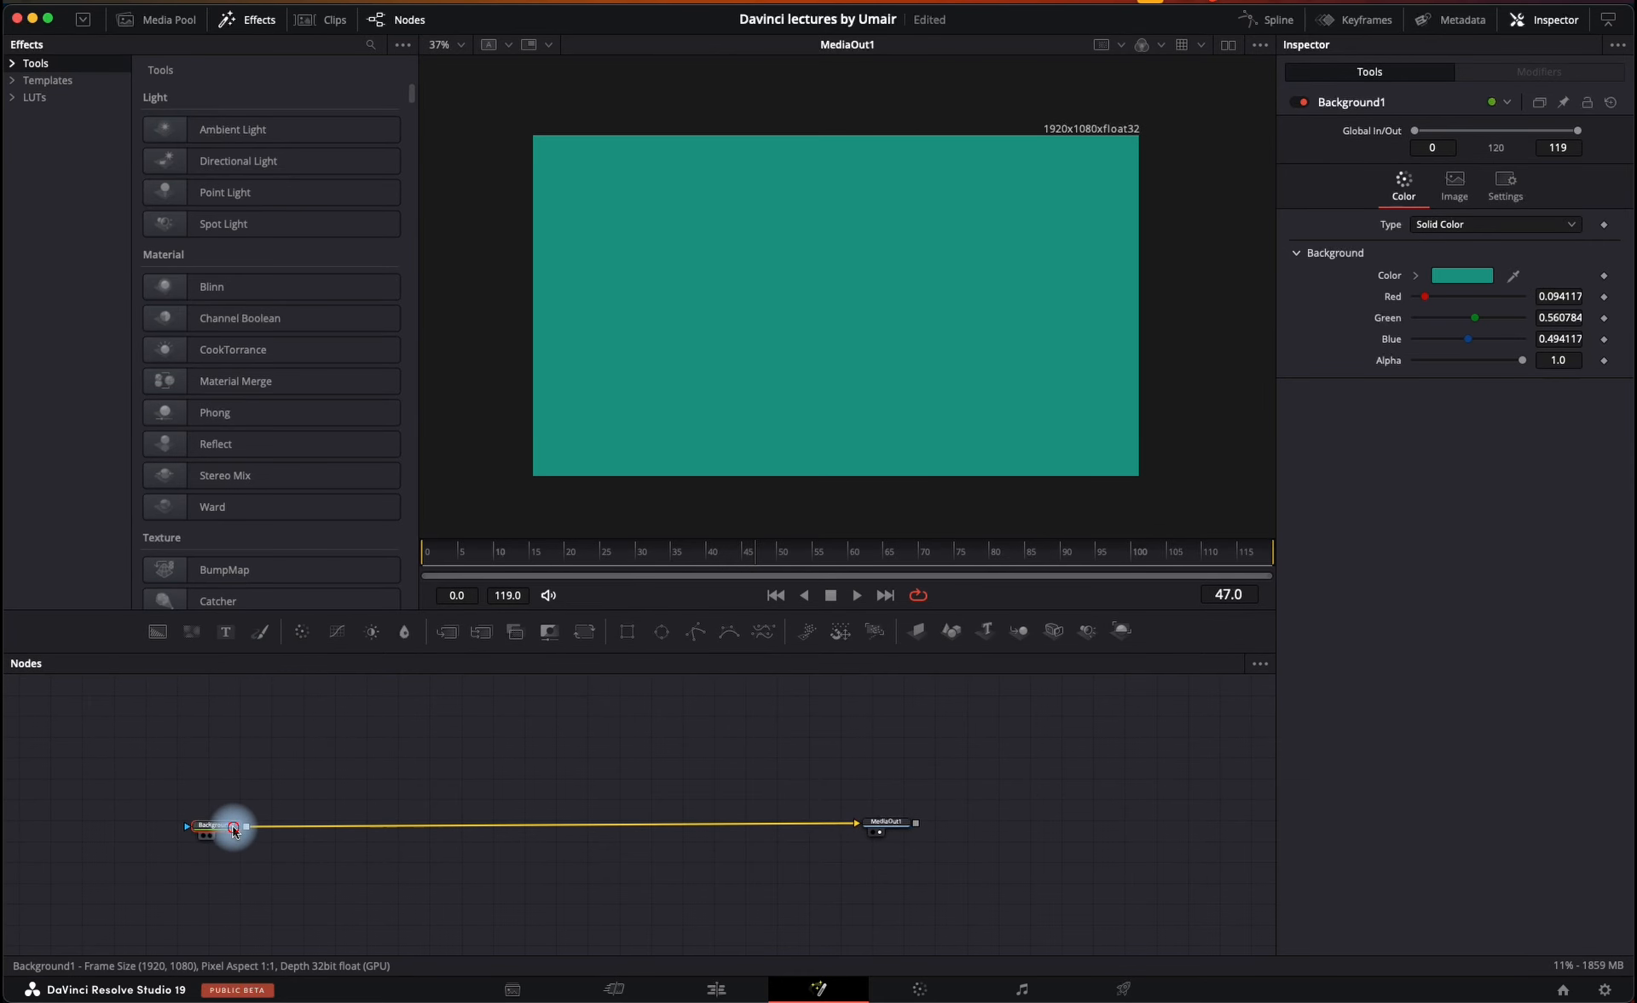
- Add a FastNoise node above the Background1 connection and link its output to Background1's output so a Merge node combines them
{"action": "left_click_drag", "start_coordinate": [233, 827], "coordinate": [226, 819]}
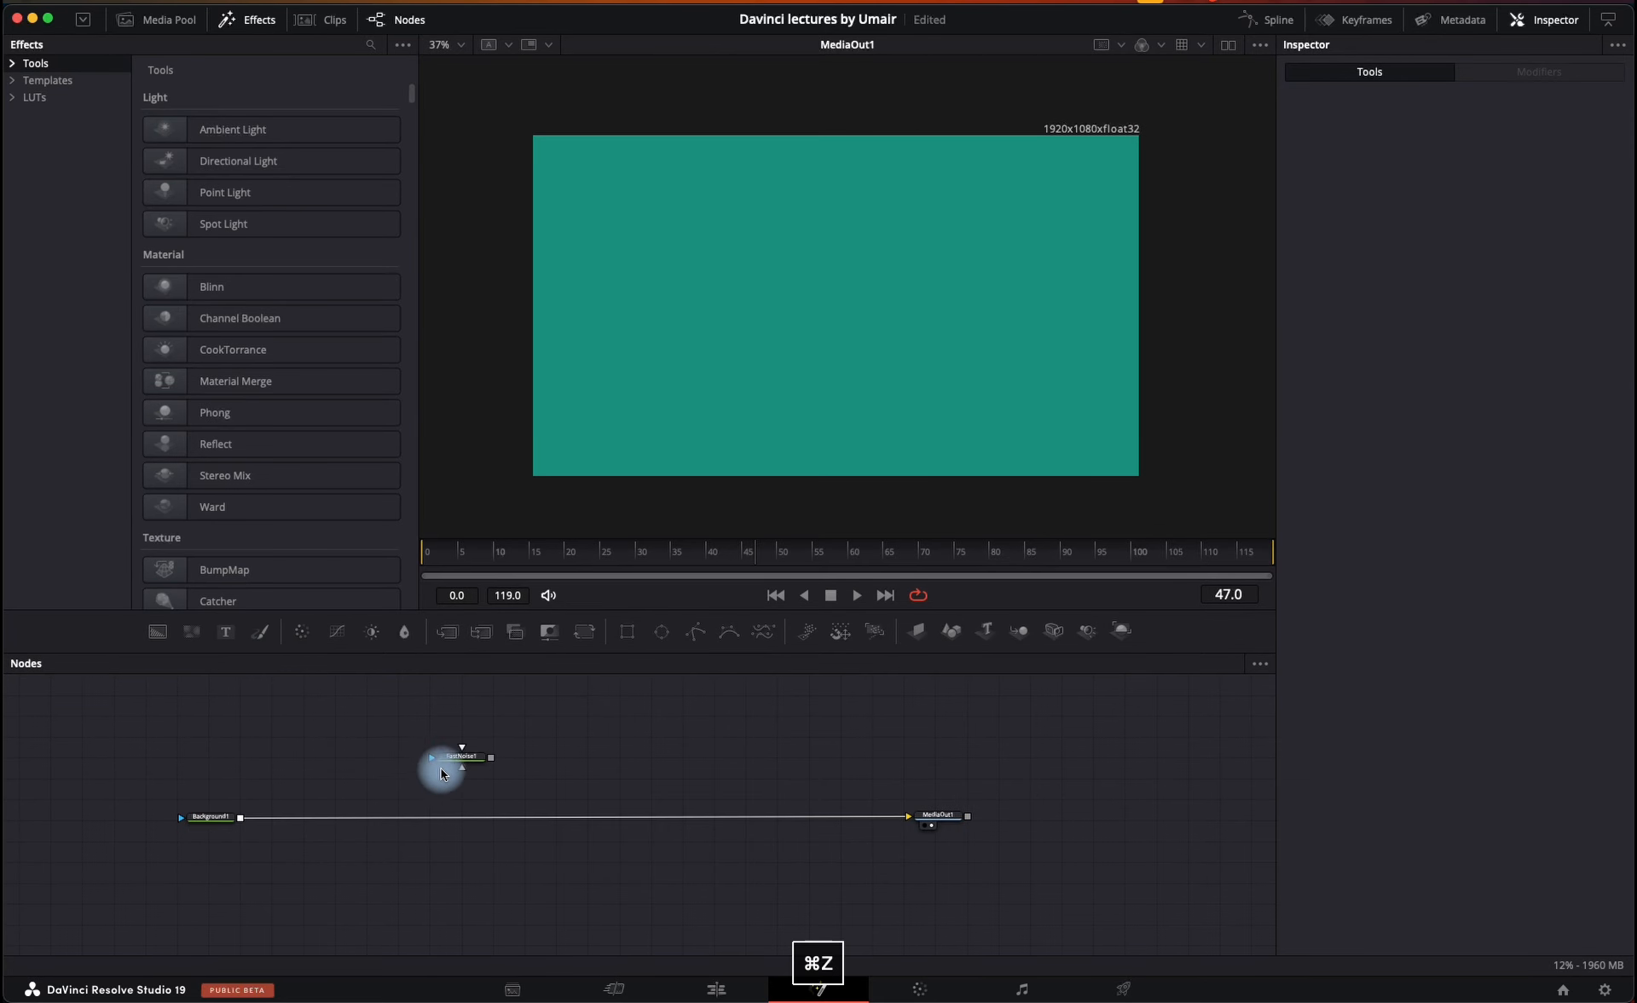
{"action": "left_click_drag", "start_coordinate": [467, 759], "coordinate": [337, 735]}
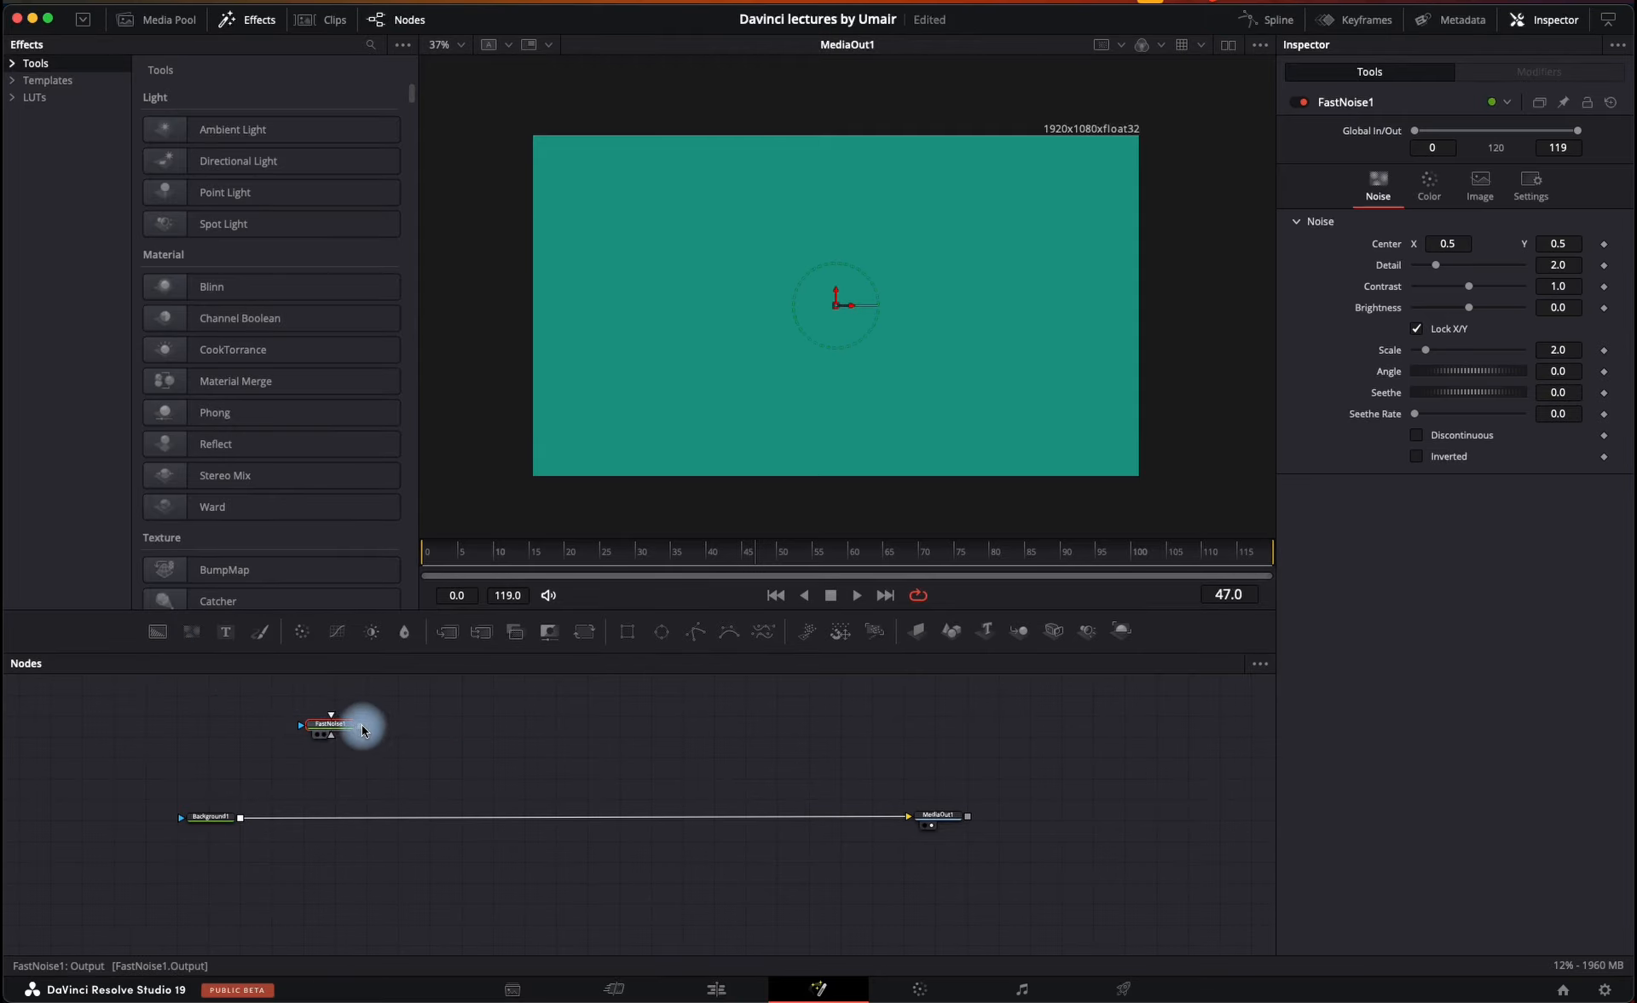
{"action": "left_click_drag", "start_coordinate": [362, 725], "coordinate": [449, 790]}
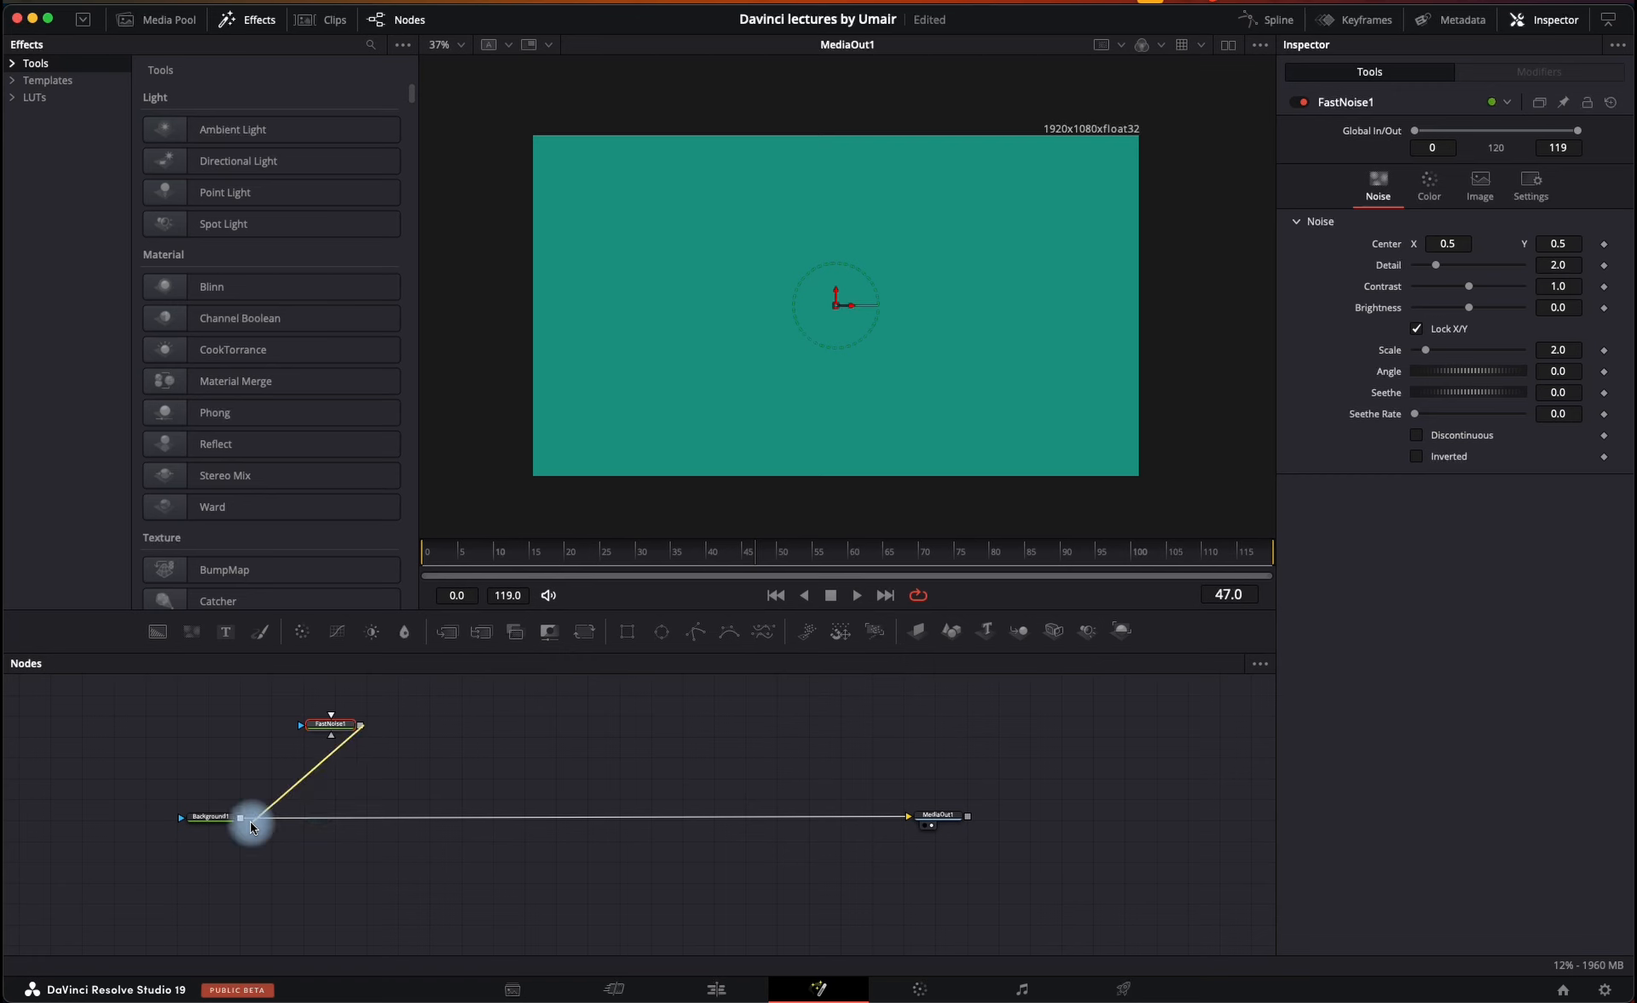
{"action": "left_click_drag", "start_coordinate": [253, 826], "coordinate": [369, 807]}
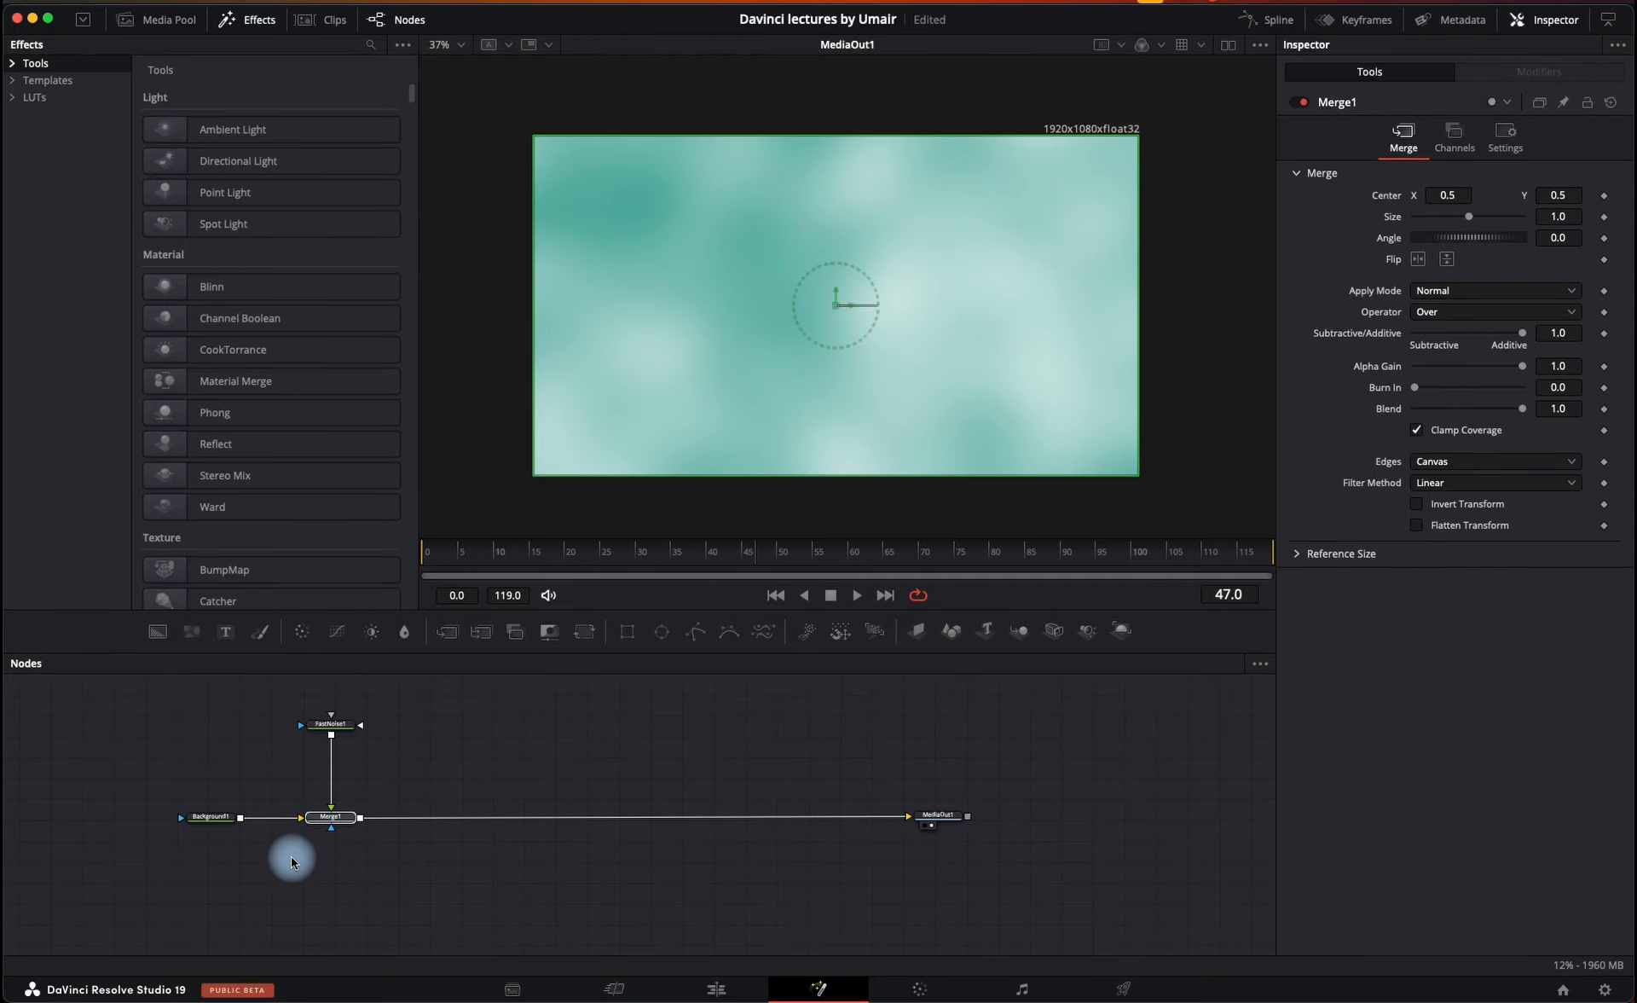
- Switch to the dual-viewer display and load Background1 into the empty viewer beside the MediaOut1 result
{"action": "left_click_drag", "start_coordinate": [292, 858], "coordinate": [389, 796]}
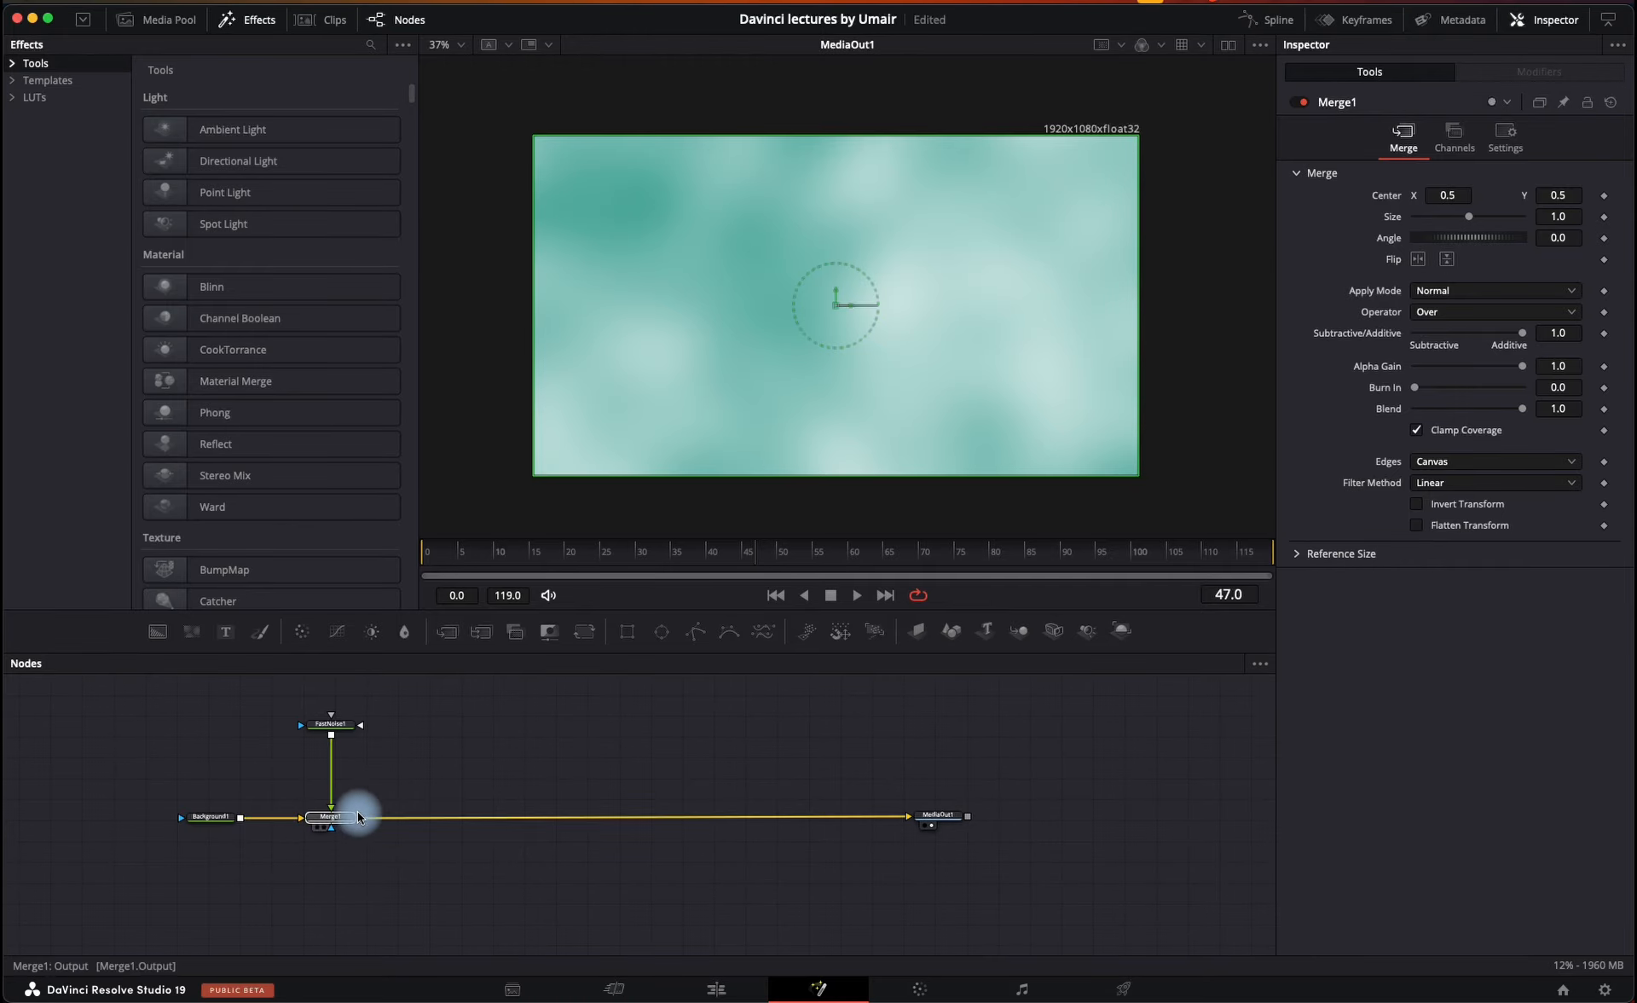
{"action": "left_click", "coordinate": [938, 817]}
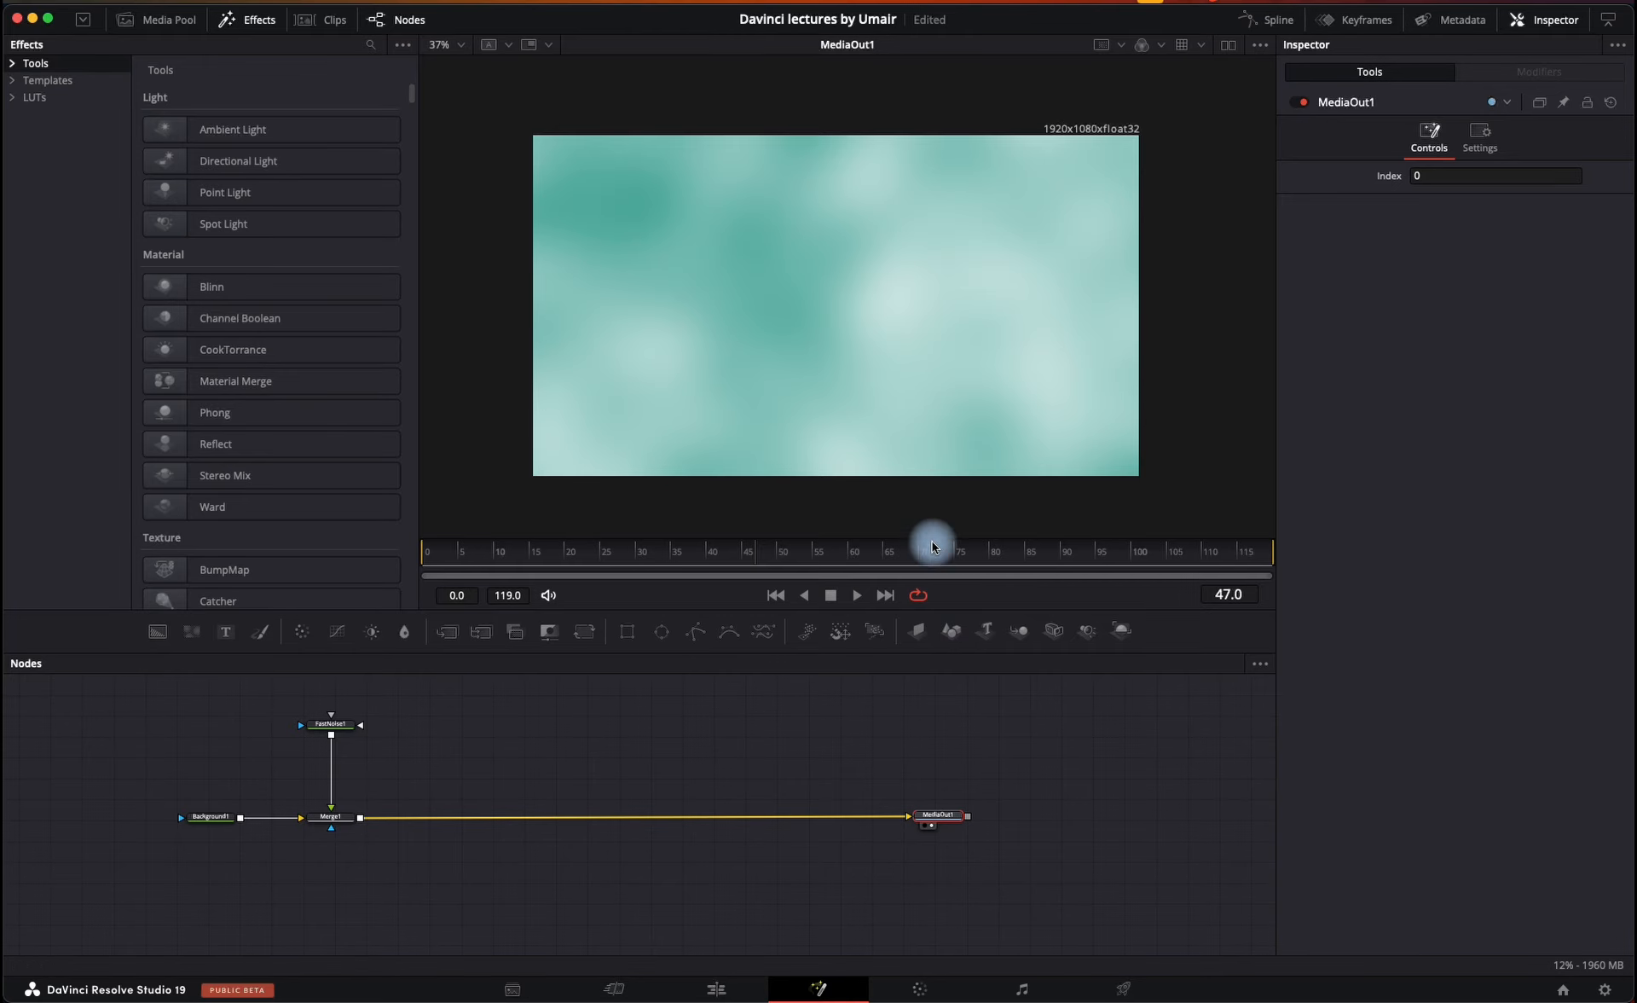
{"action": "left_click", "coordinate": [1228, 45]}
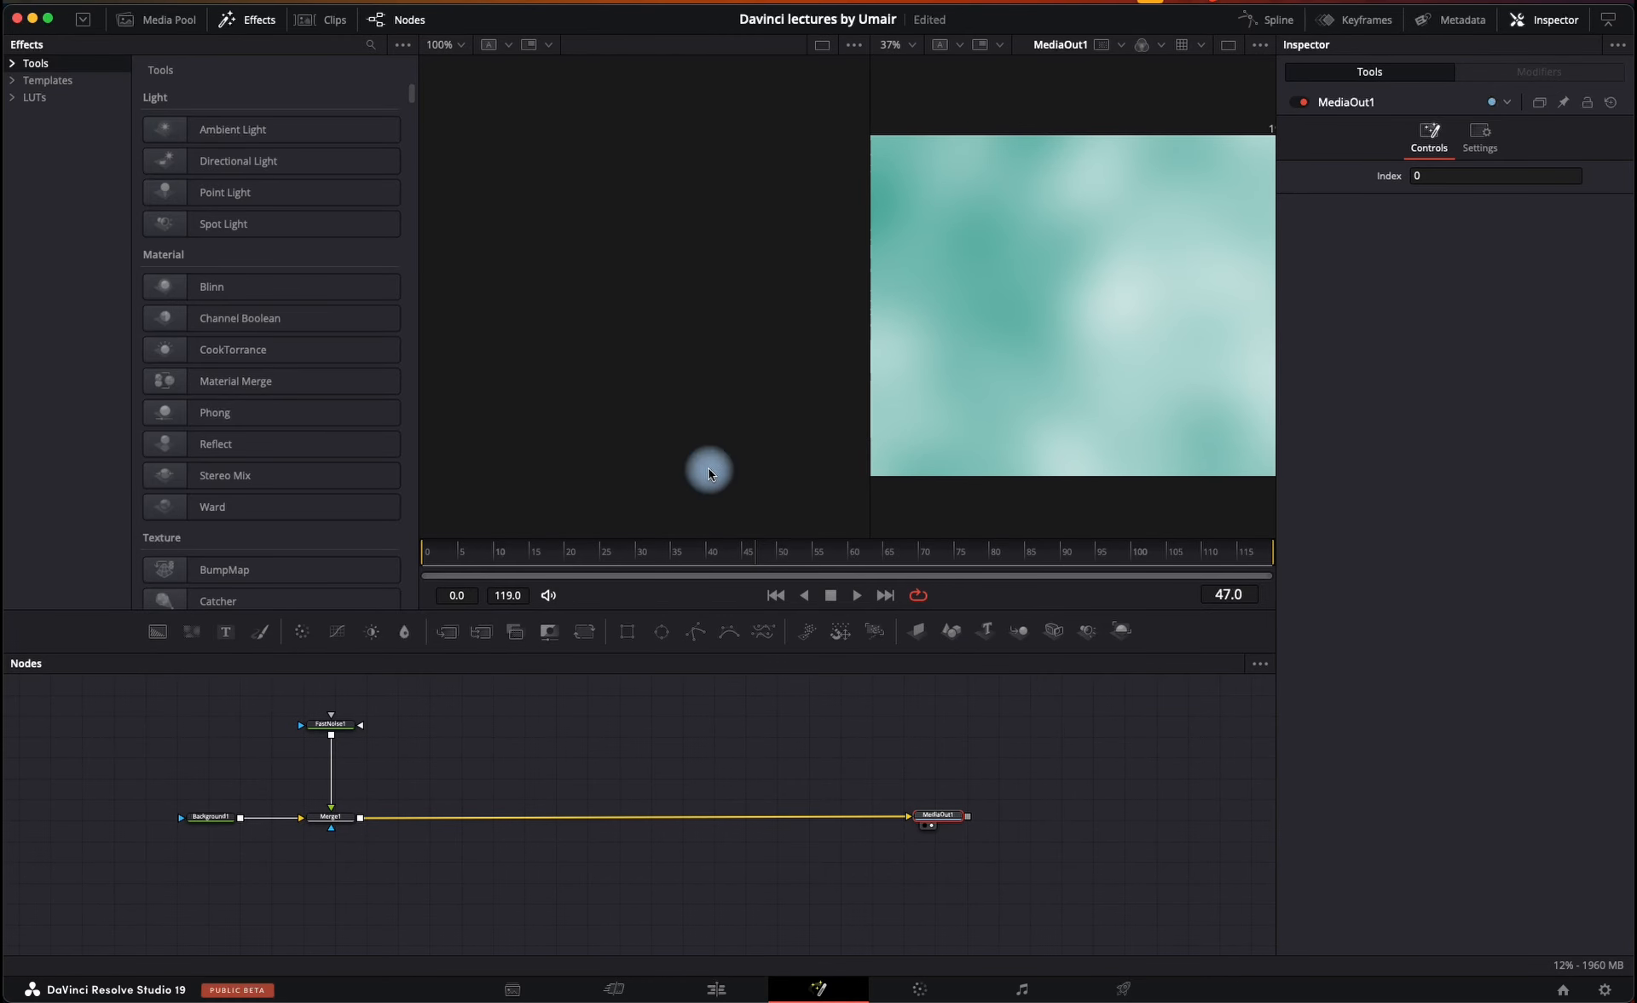
{"action": "left_click", "coordinate": [214, 820]}
{"action": "key", "text": "1"}
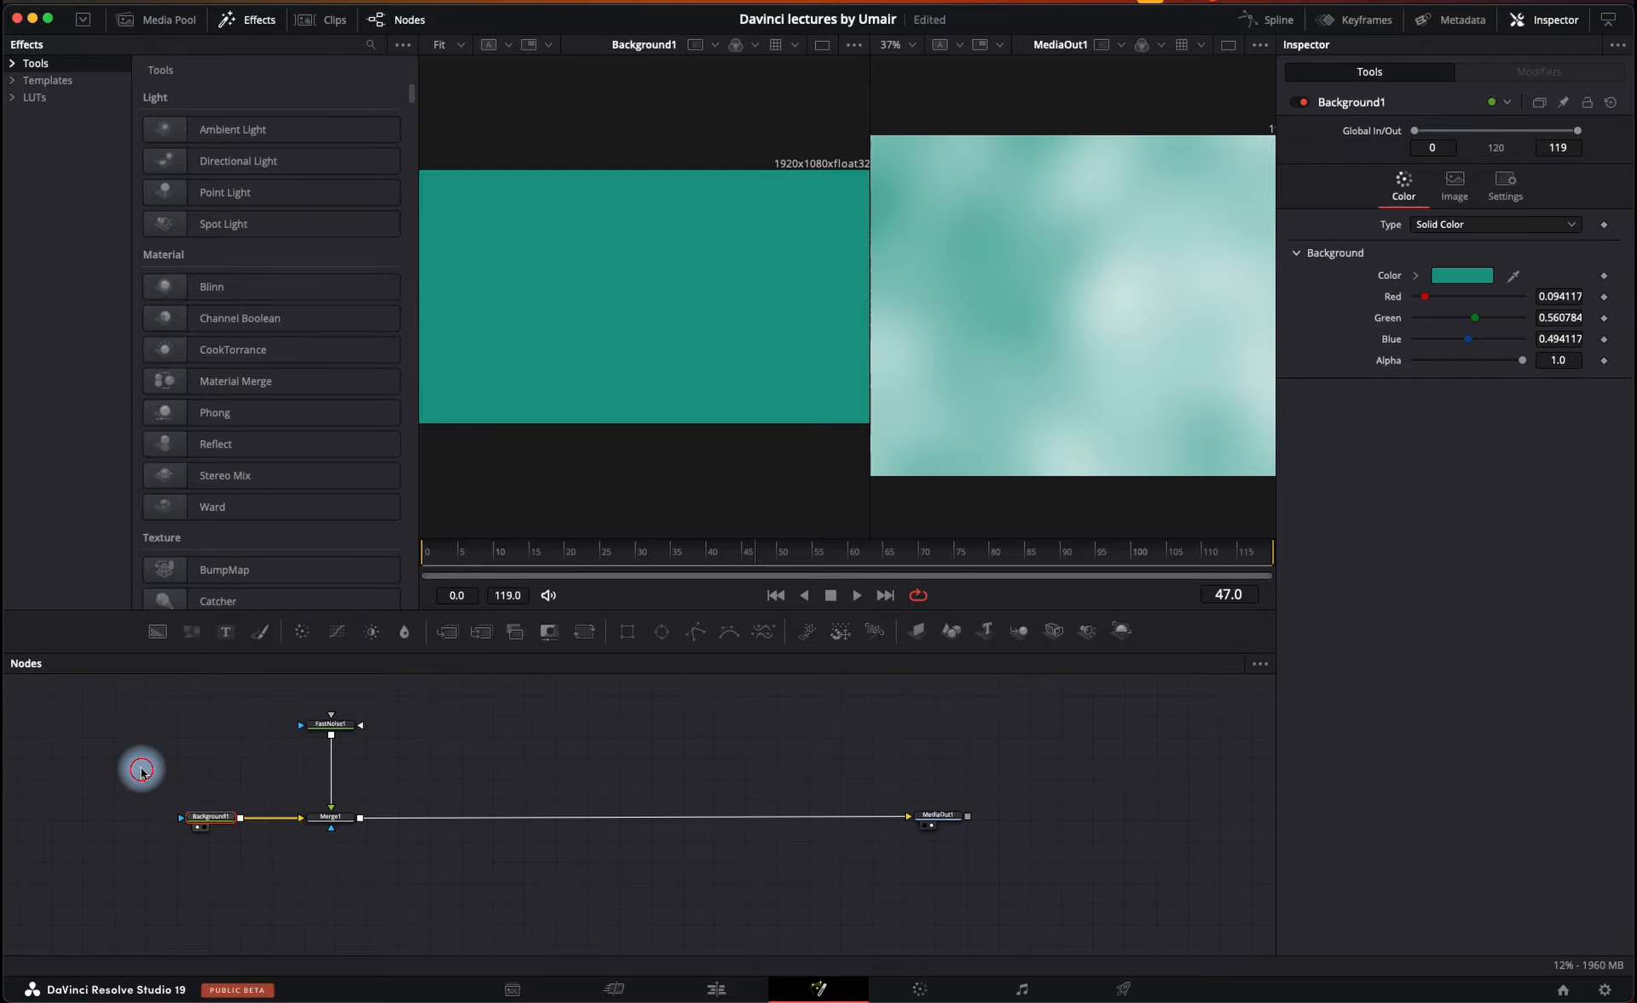
- View FastNoise1 on its own beside the MediaOut1 result, then return to the single-viewer display
{"action": "left_click_drag", "start_coordinate": [139, 767], "coordinate": [273, 892]}
{"action": "left_click", "coordinate": [330, 724]}
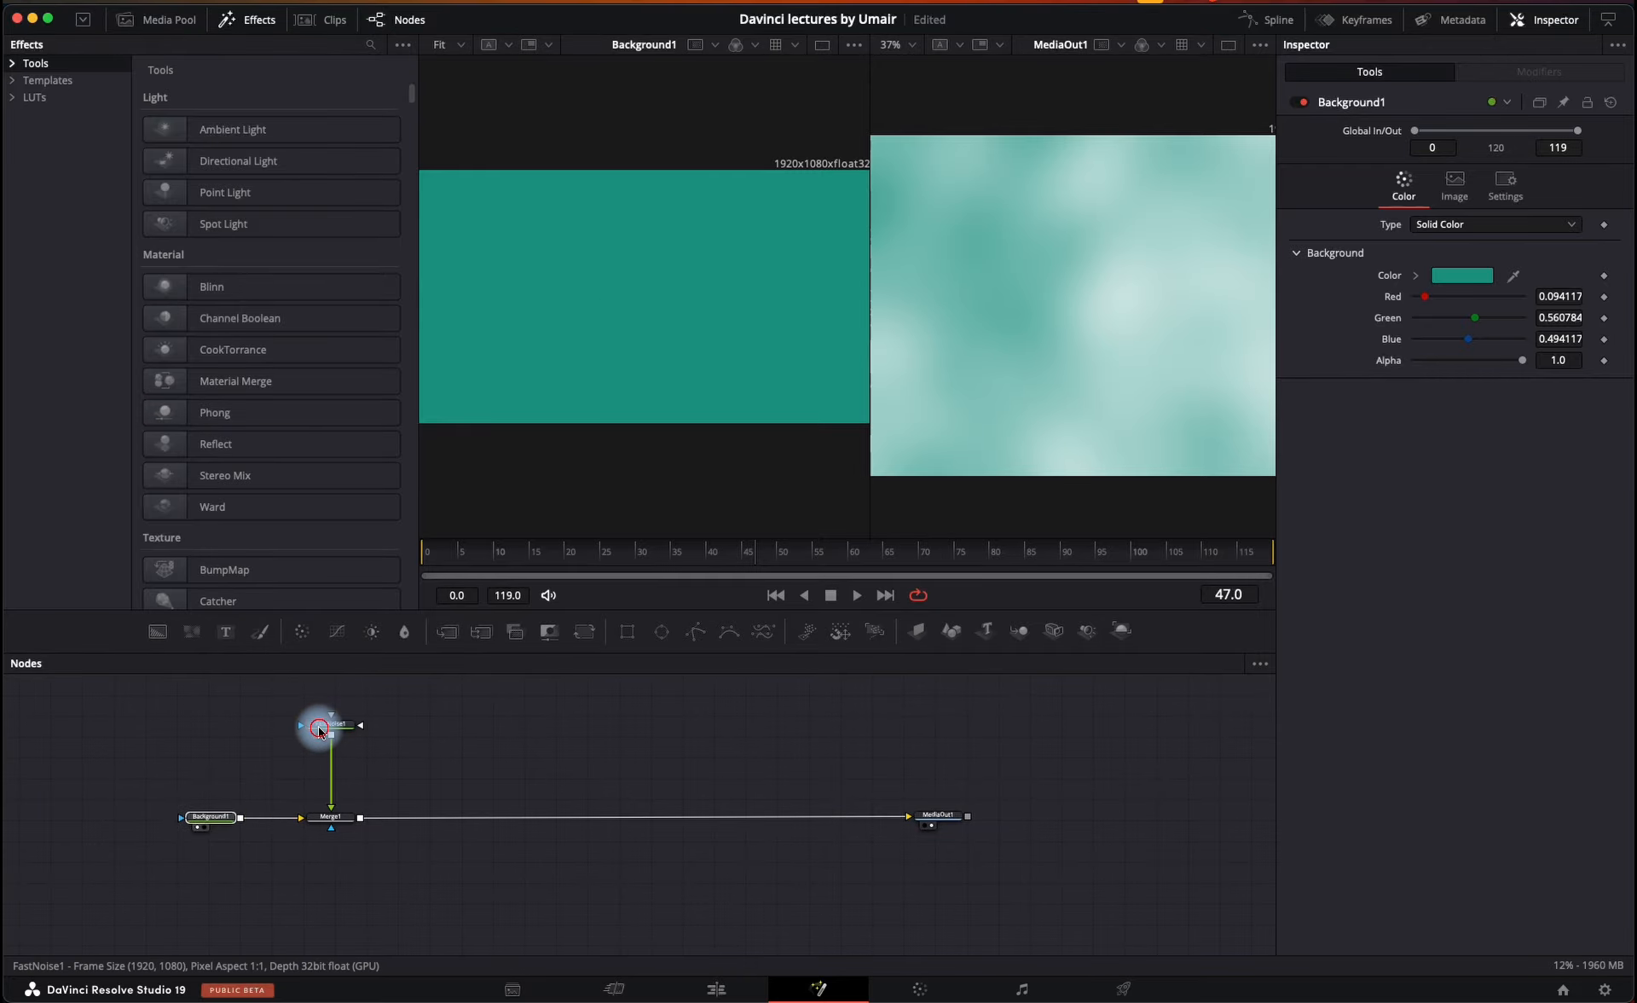
{"action": "key", "text": "1"}
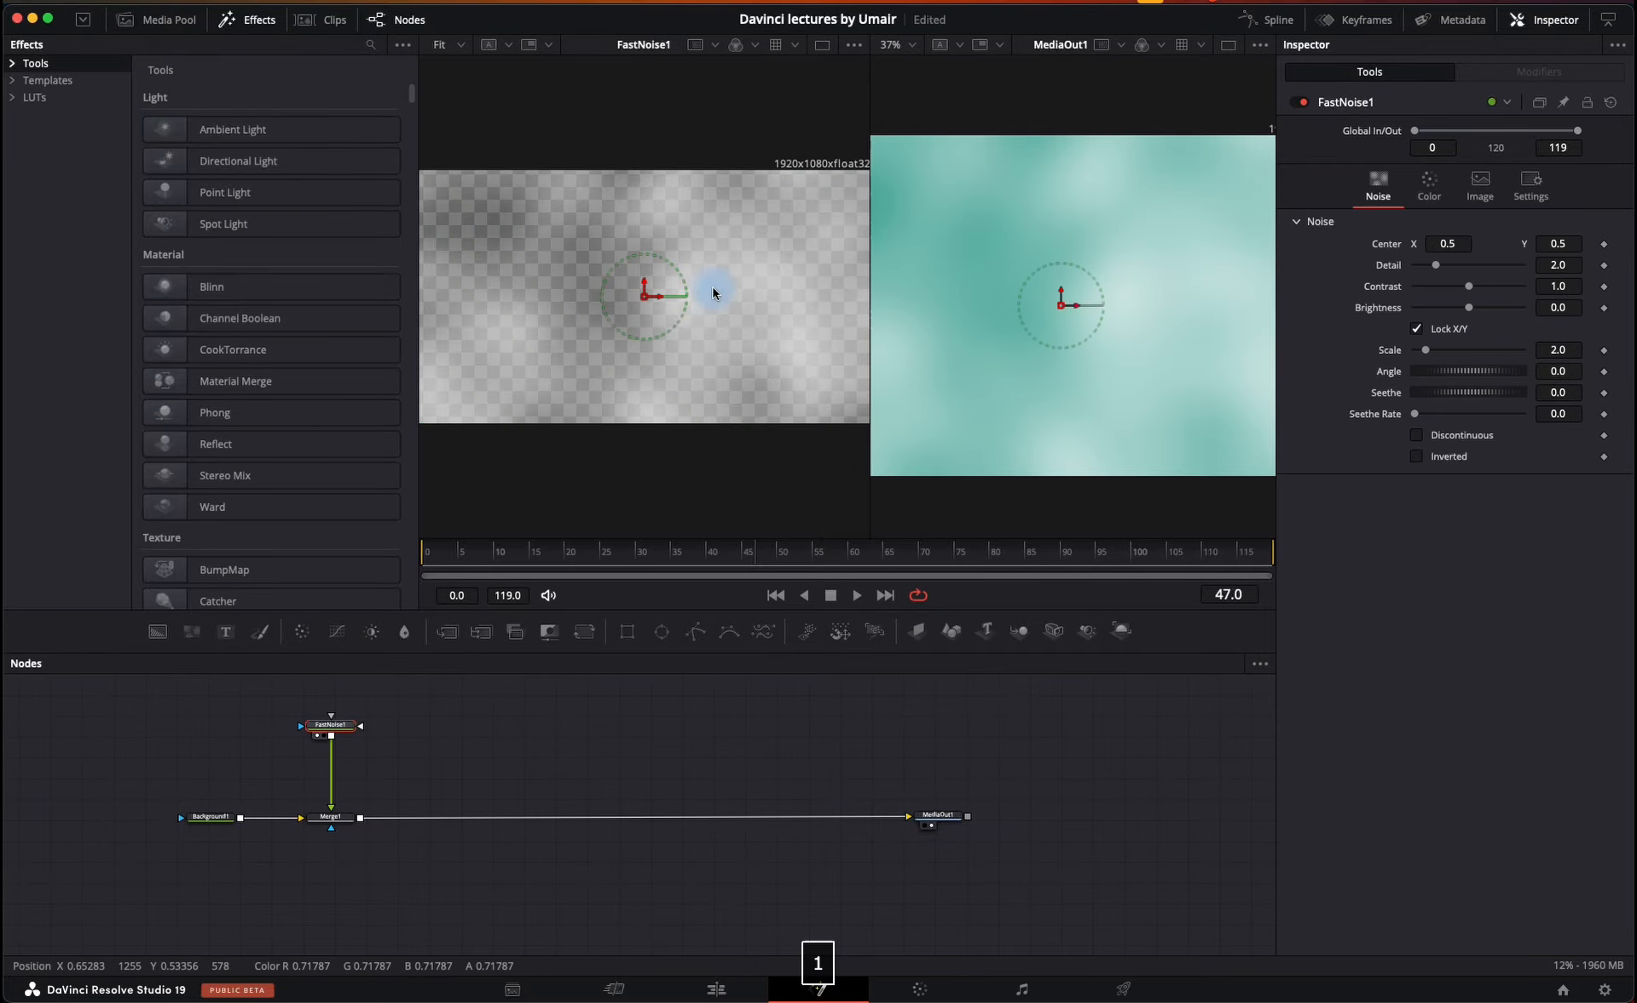
{"action": "left_click", "coordinate": [694, 680]}
{"action": "left_click", "coordinate": [1229, 47]}
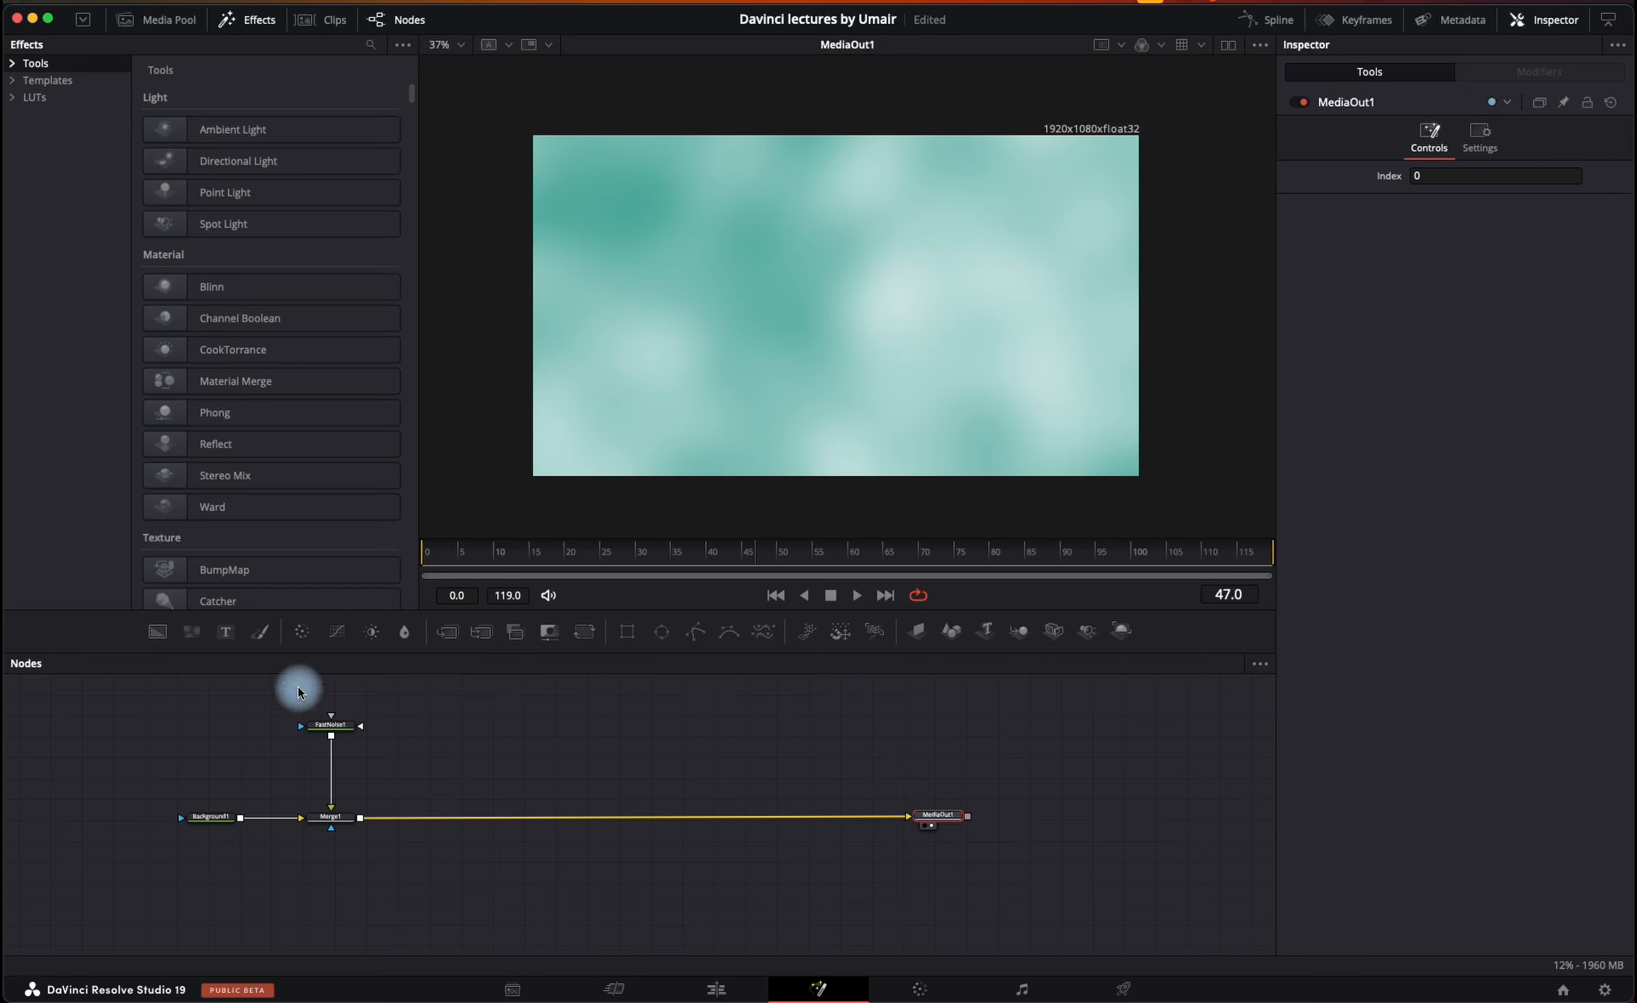
- Set FastNoise1's detail to 6.93, contrast 0.94, brightness -0.47, scale 13.39, angle 73, seethe 0.087 and seethe rate 0.057
{"action": "left_click", "coordinate": [330, 724]}
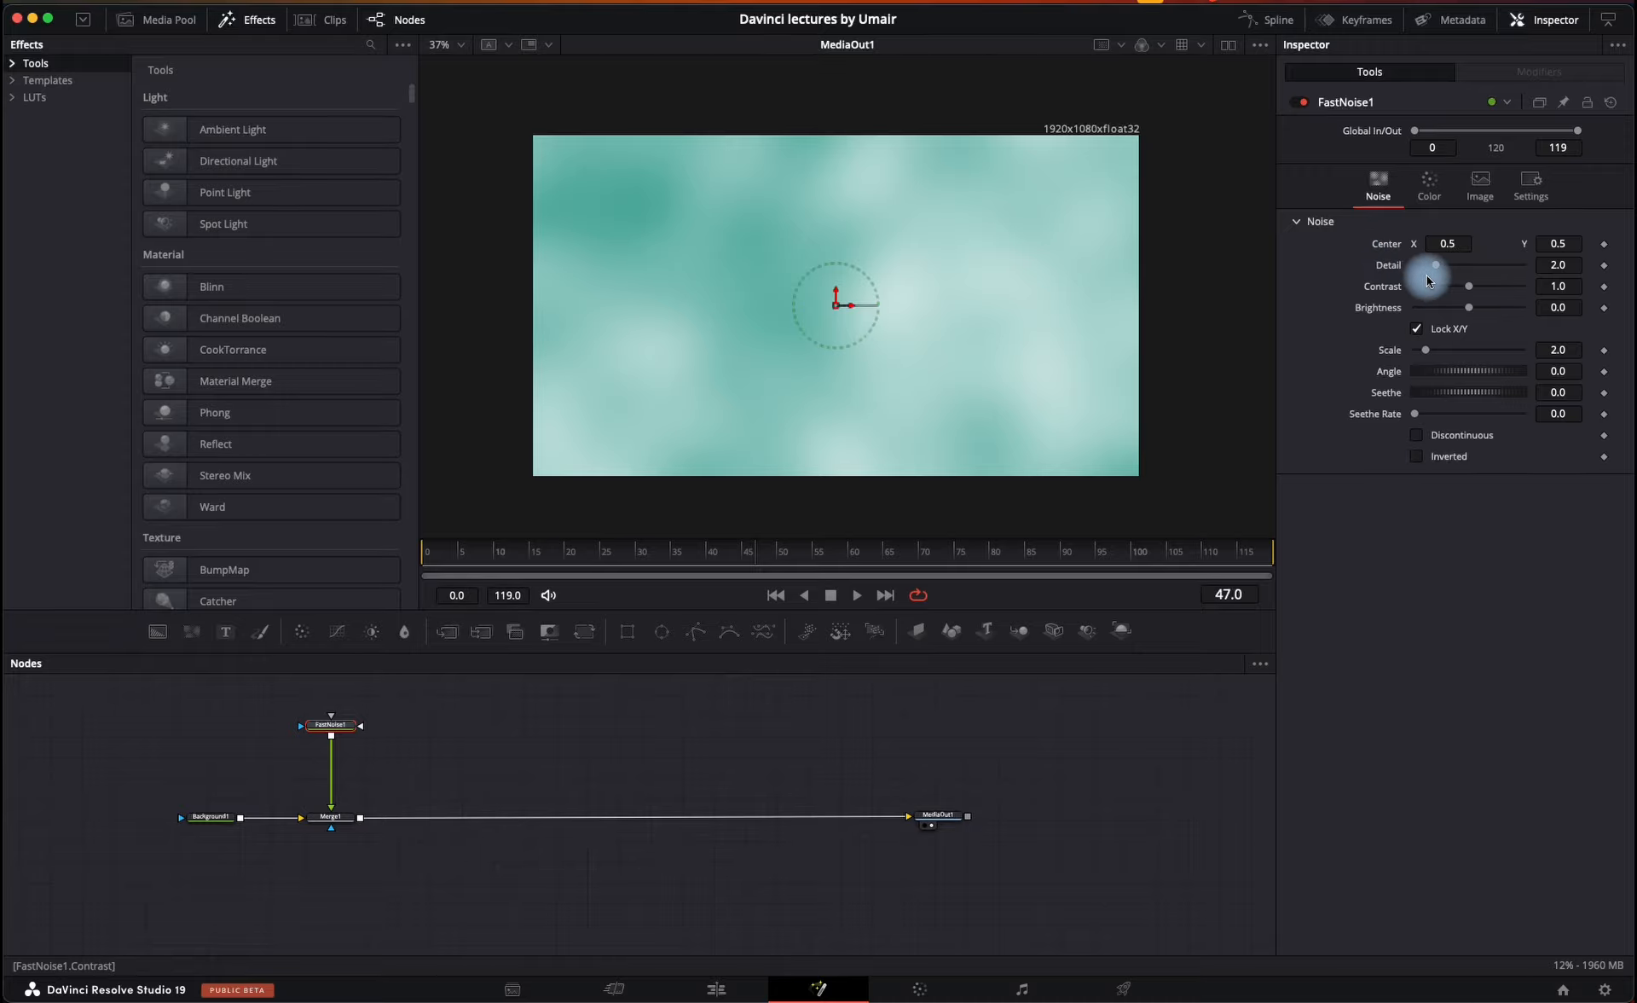
{"action": "left_click_drag", "start_coordinate": [1441, 265], "coordinate": [1447, 311]}
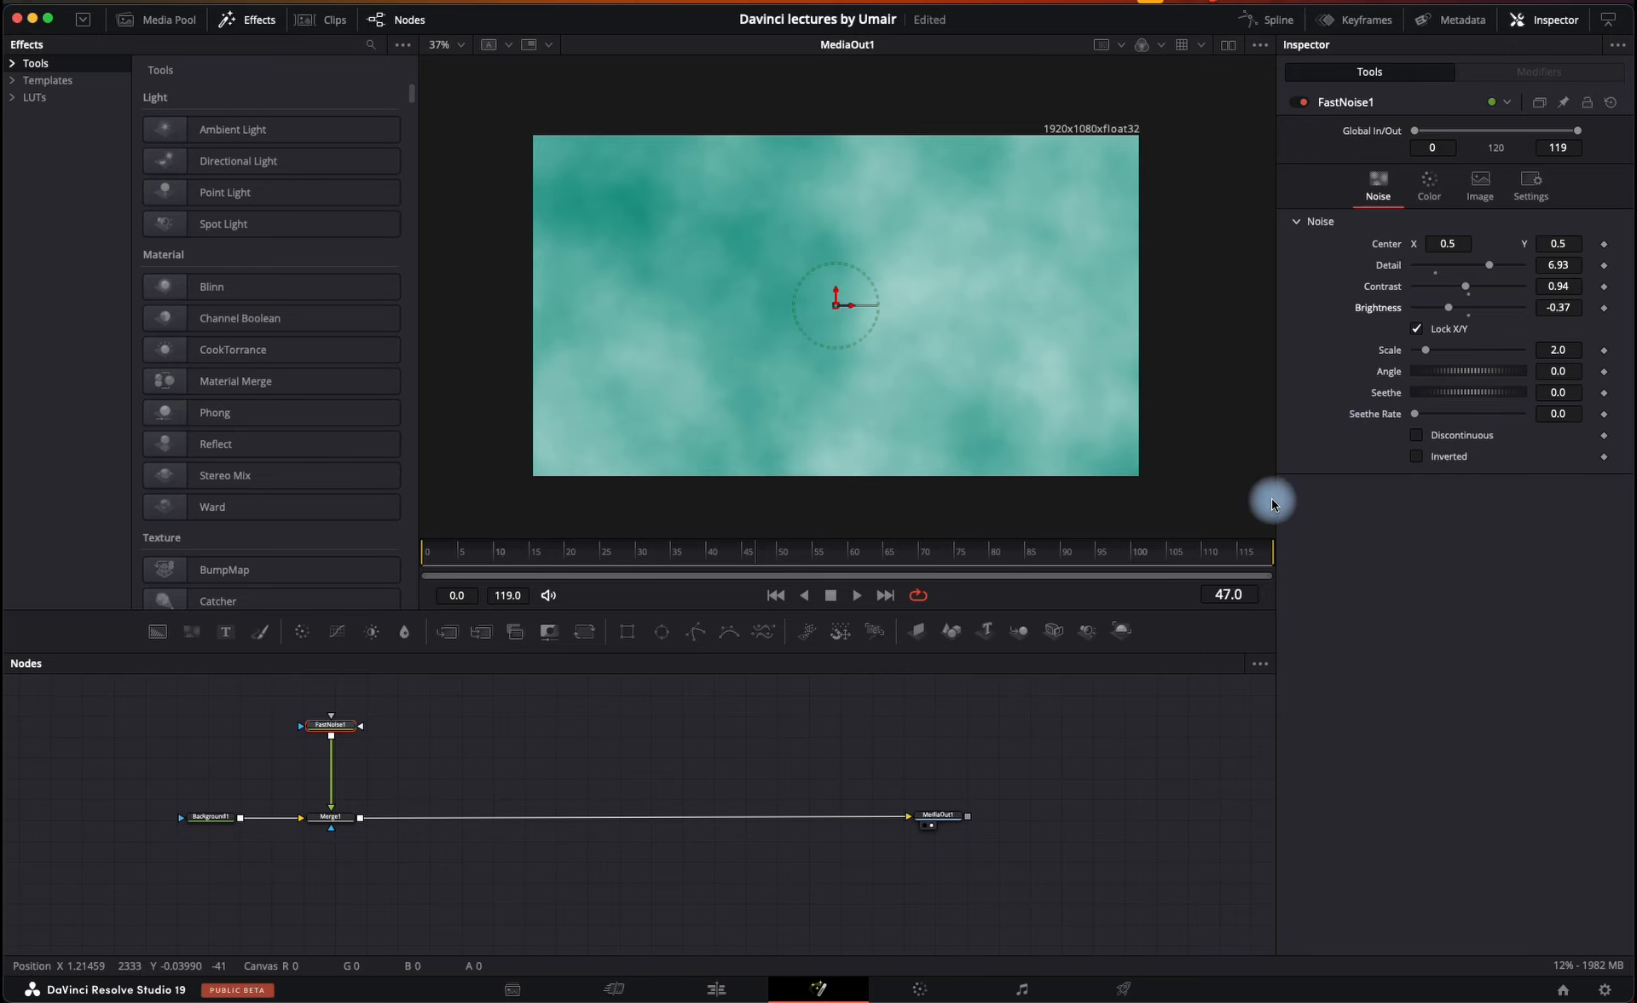
{"action": "left_click_drag", "start_coordinate": [1448, 307], "coordinate": [1443, 308]}
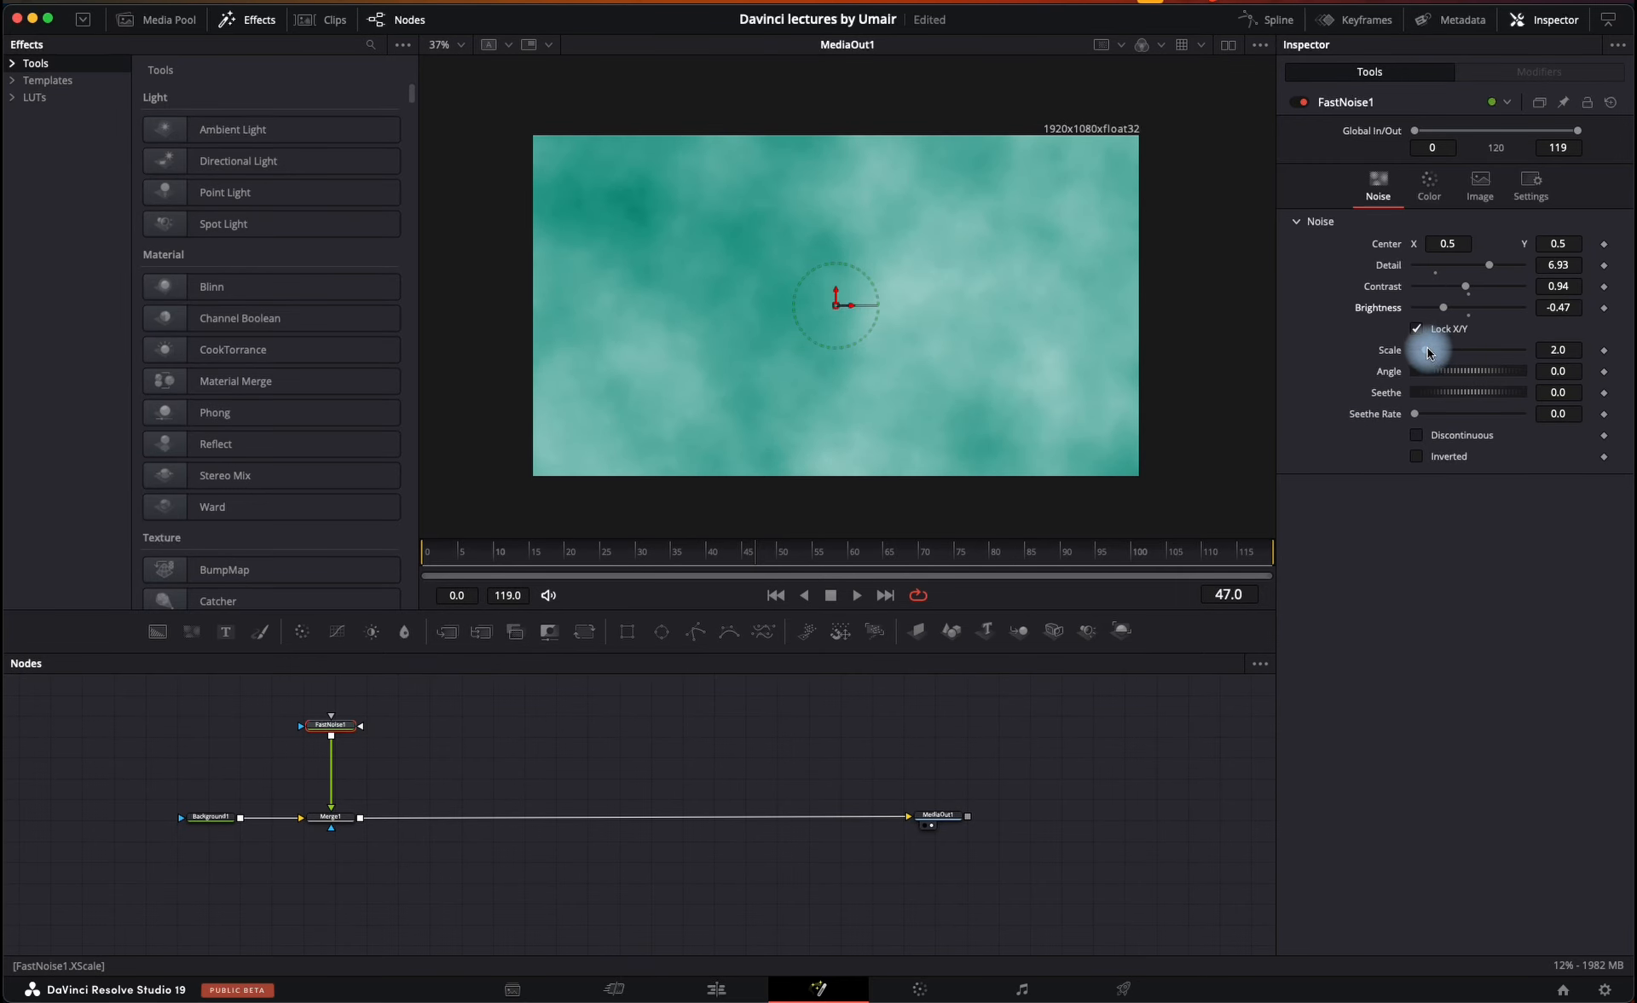
{"action": "left_click_drag", "start_coordinate": [1427, 352], "coordinate": [1476, 388]}
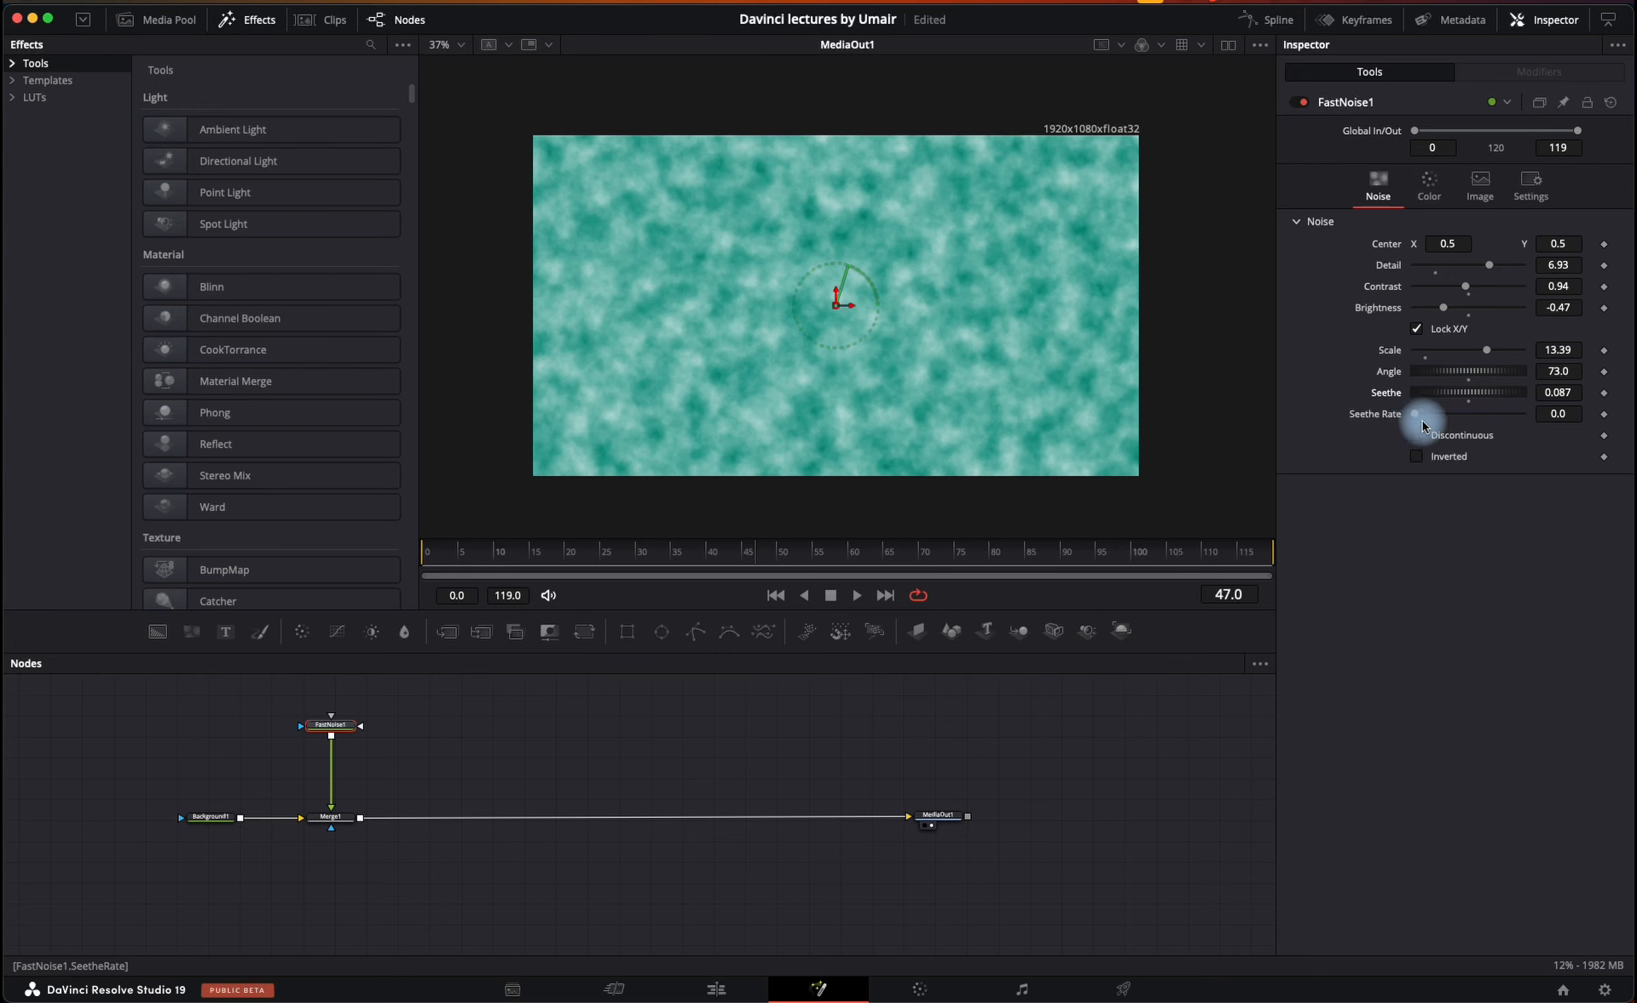
{"action": "type", "text": "0.057"}
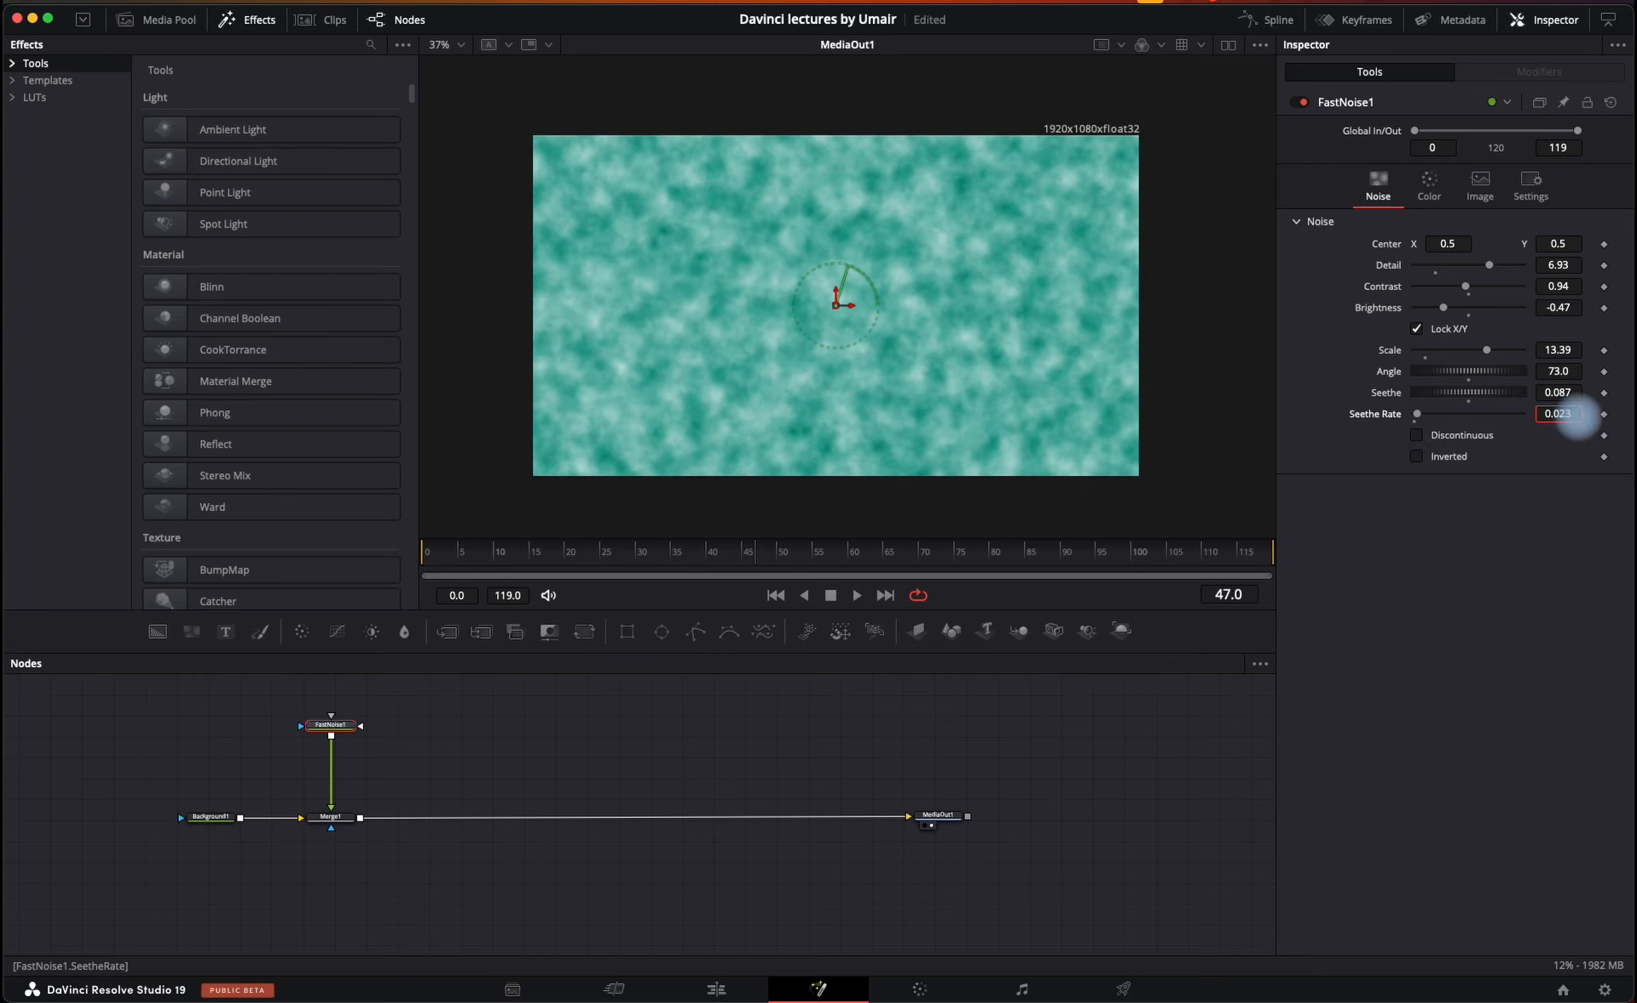
{"action": "key", "text": "Return"}
- Play the composition from frame 0 to check the noise movement, then stop playback
{"action": "left_click", "coordinate": [419, 558]}
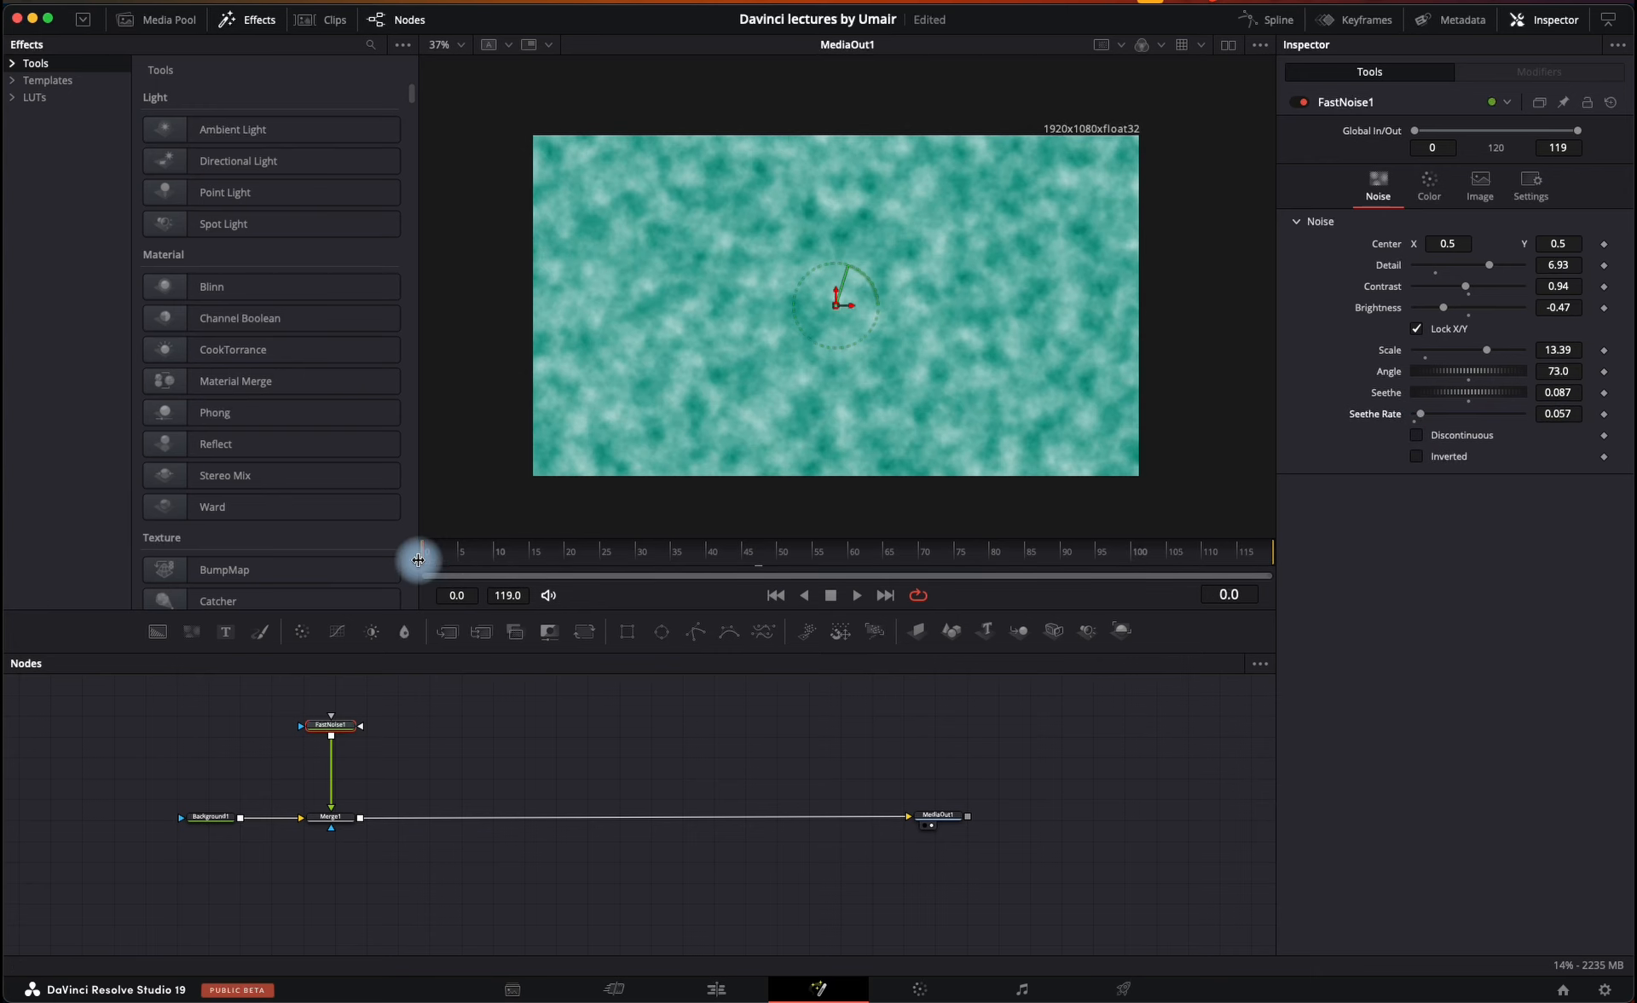
{"action": "key", "text": "space"}
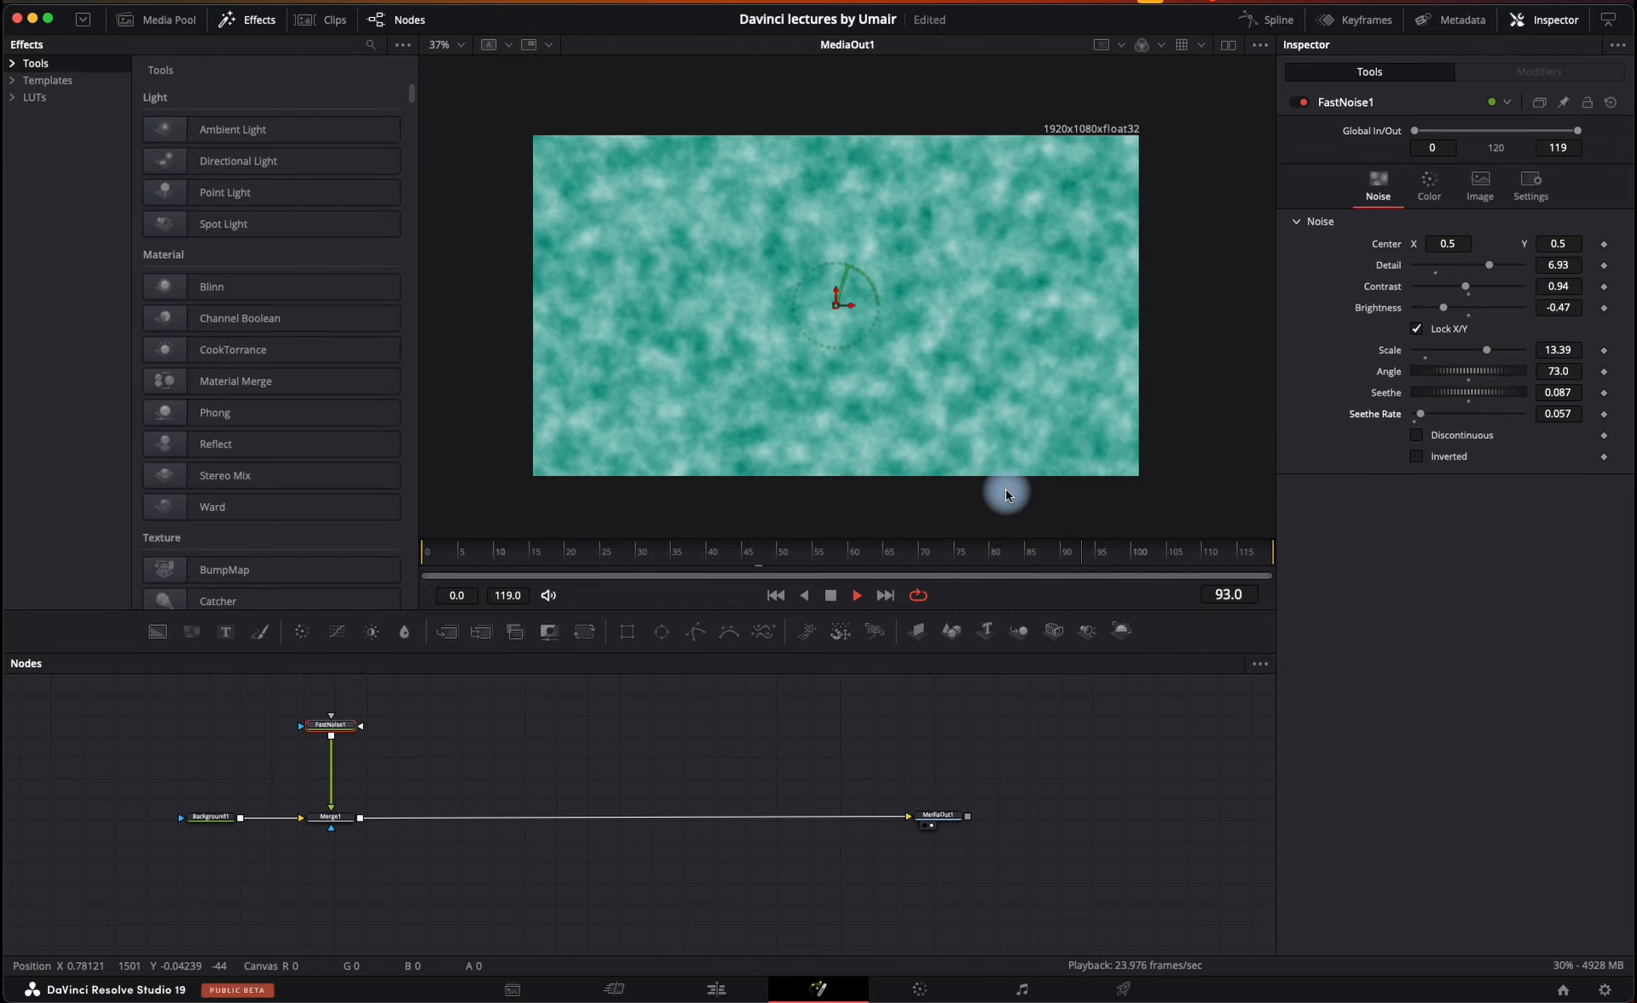
{"action": "key", "text": "space"}
- Delete the FastNoise node, then pull the leftover Merge node out of the connection and delete it
{"action": "key", "text": "Delete"}
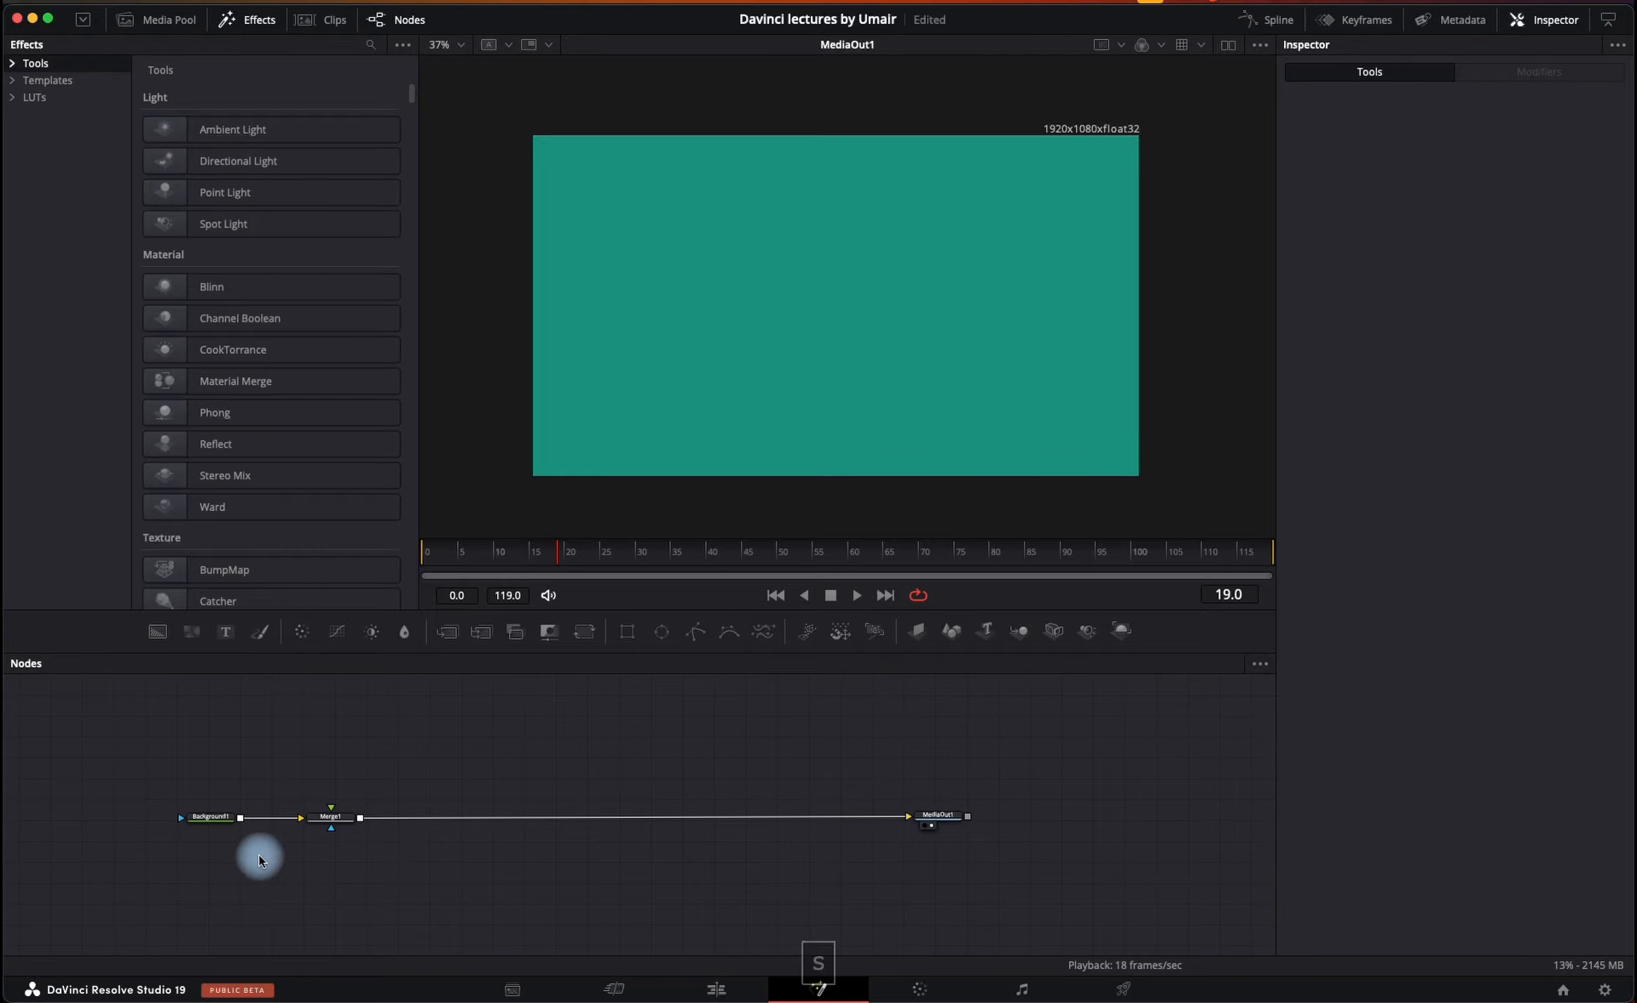
{"action": "left_click_drag", "start_coordinate": [335, 815], "coordinate": [361, 784]}
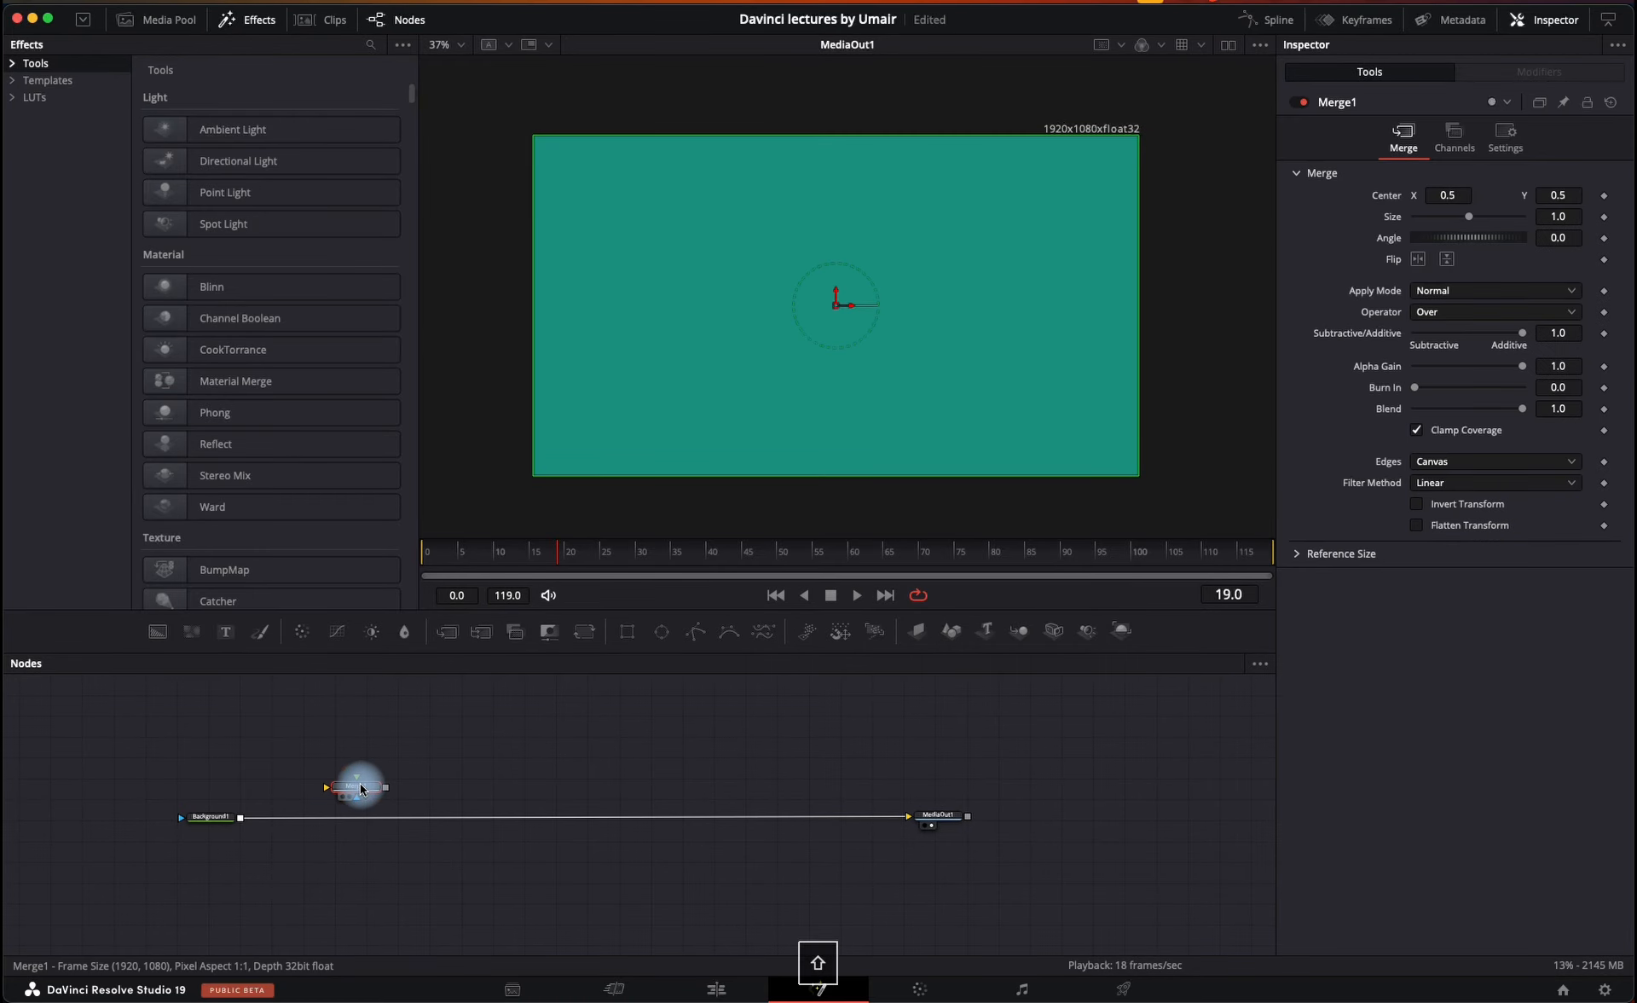
{"action": "key", "text": "s"}
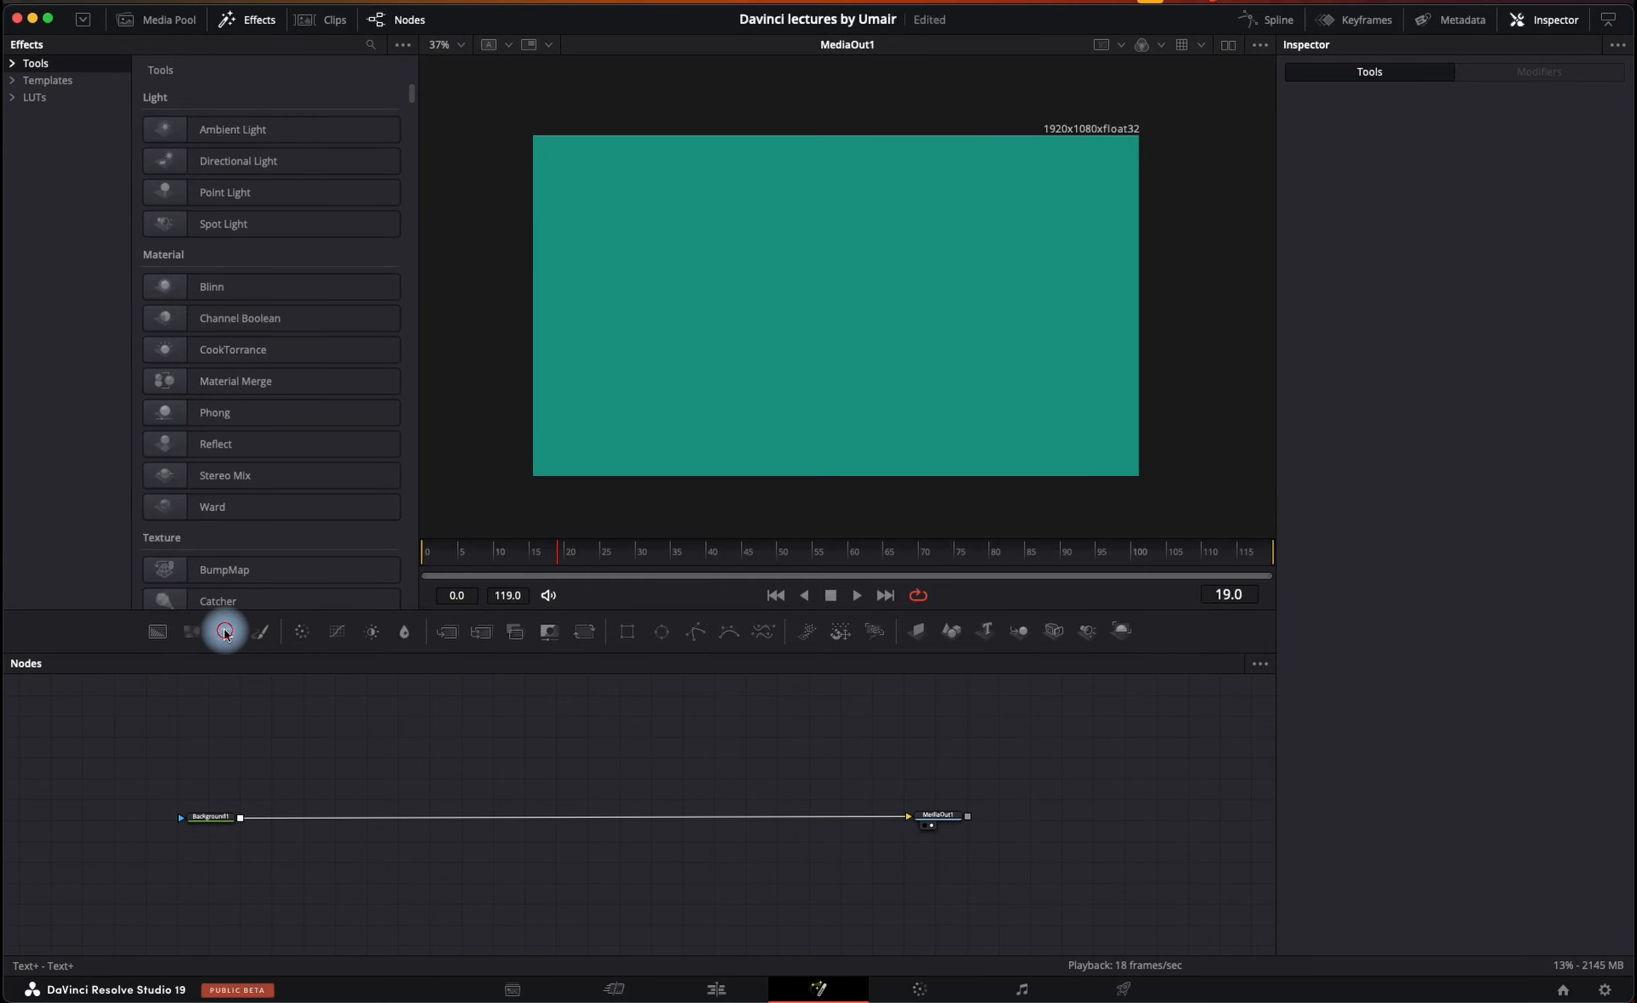
- Add a Text+ node merged over Background1 and remove the modifier that styles its characters individually
{"action": "left_click_drag", "start_coordinate": [224, 631], "coordinate": [239, 821]}
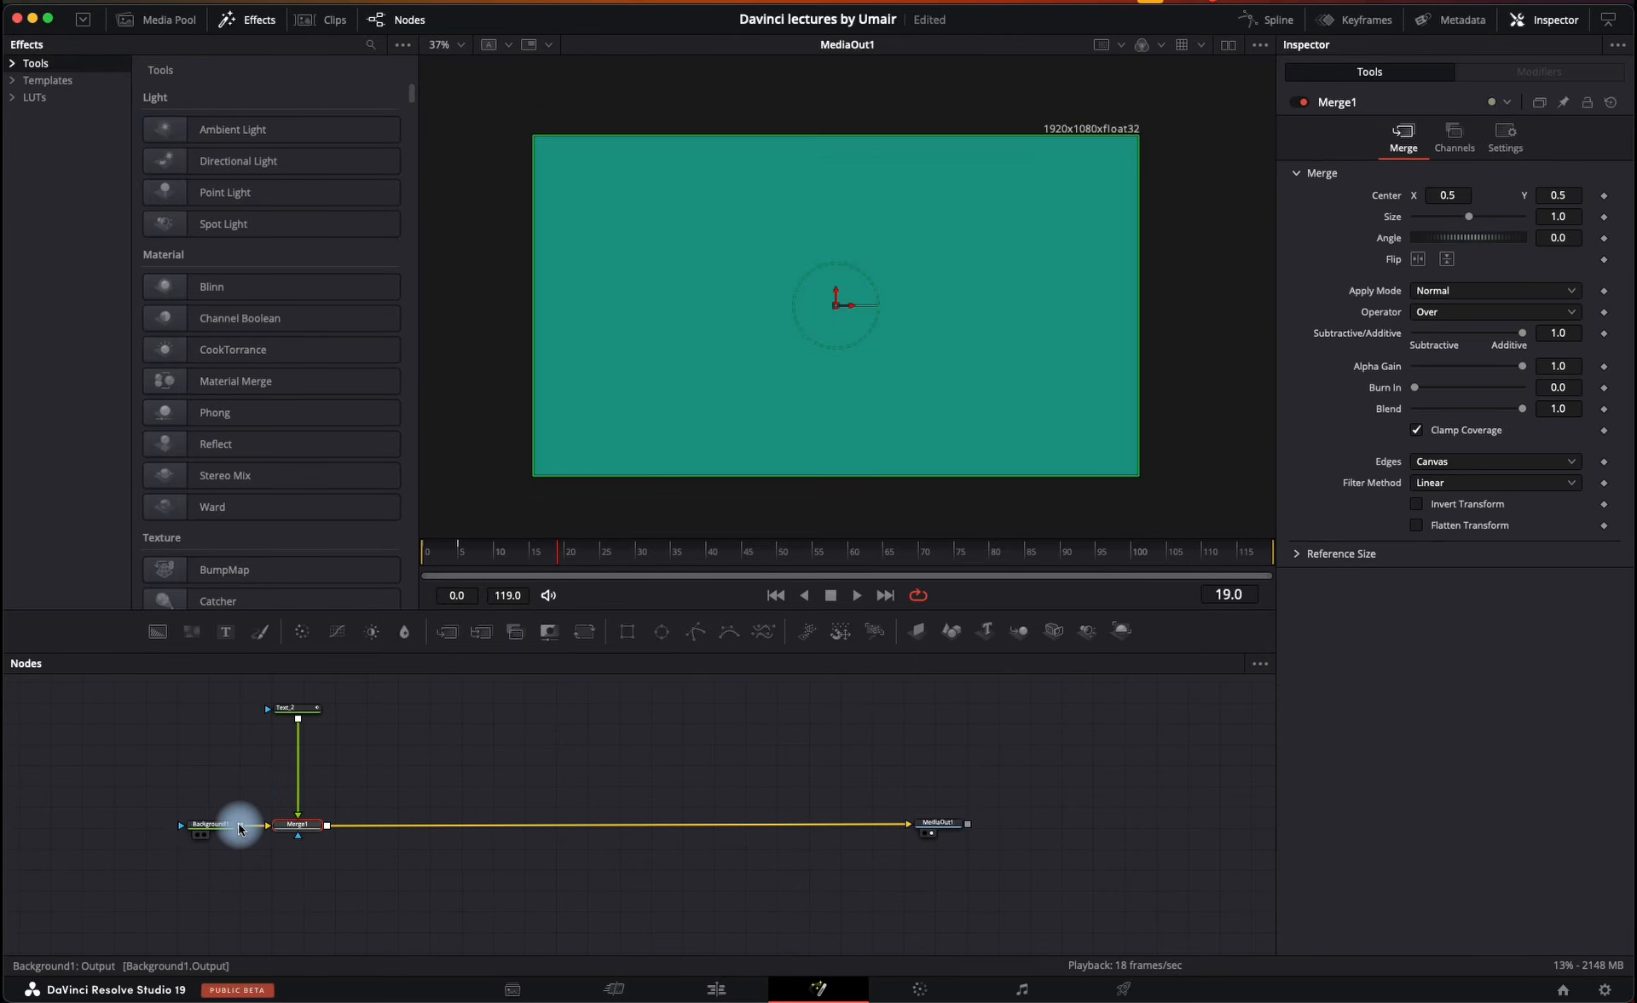
{"action": "left_click_drag", "start_coordinate": [299, 710], "coordinate": [309, 737]}
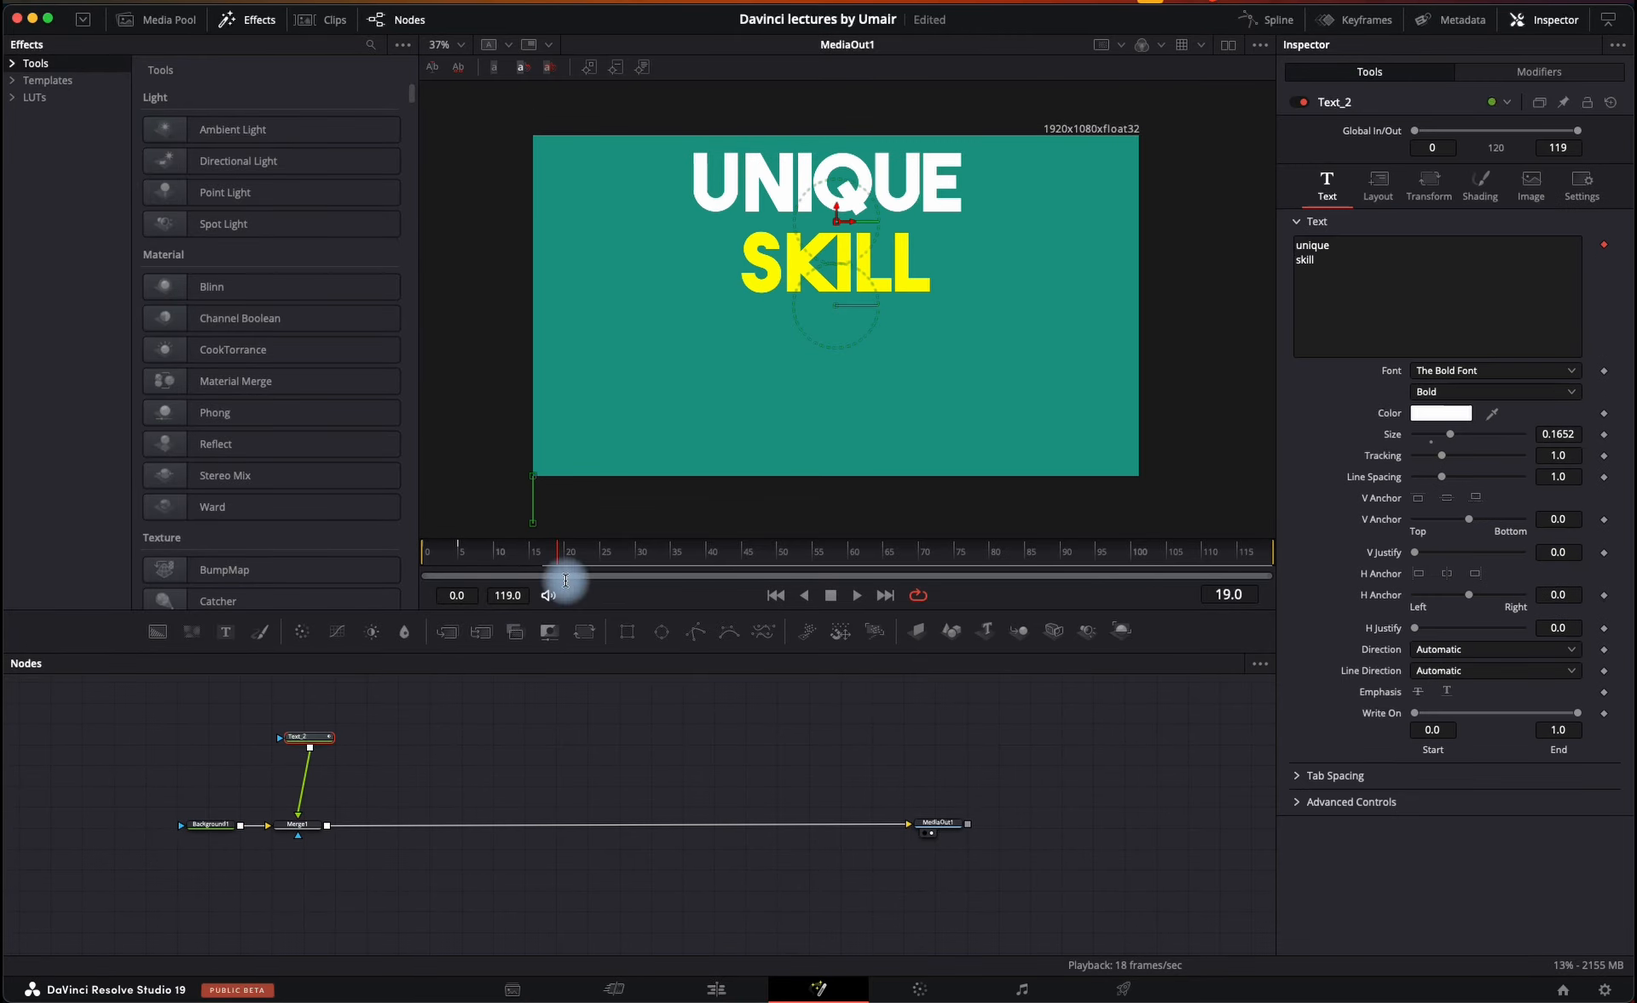
{"action": "right_click", "coordinate": [1355, 262]}
{"action": "left_click", "coordinate": [1435, 552]}
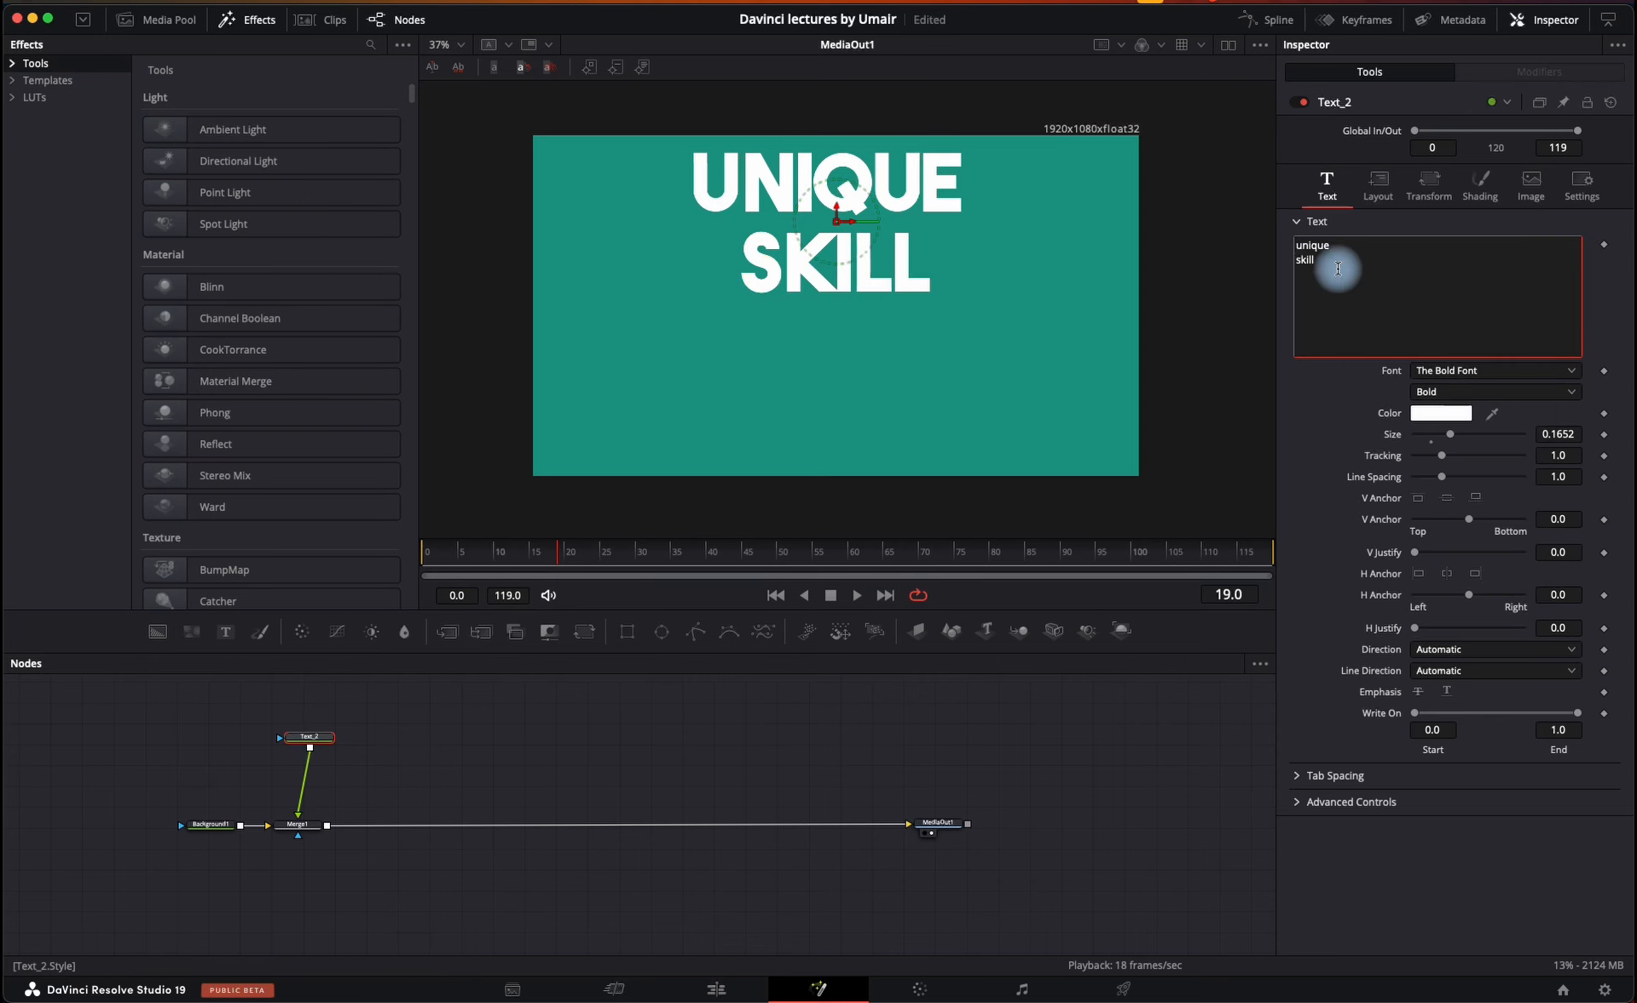
- Replace the Text+ node's wording with "Hey", "and" and "welcome" on three separate lines
{"action": "left_click_drag", "start_coordinate": [1334, 261], "coordinate": [1232, 227]}
{"action": "key", "text": "BackSpace"}
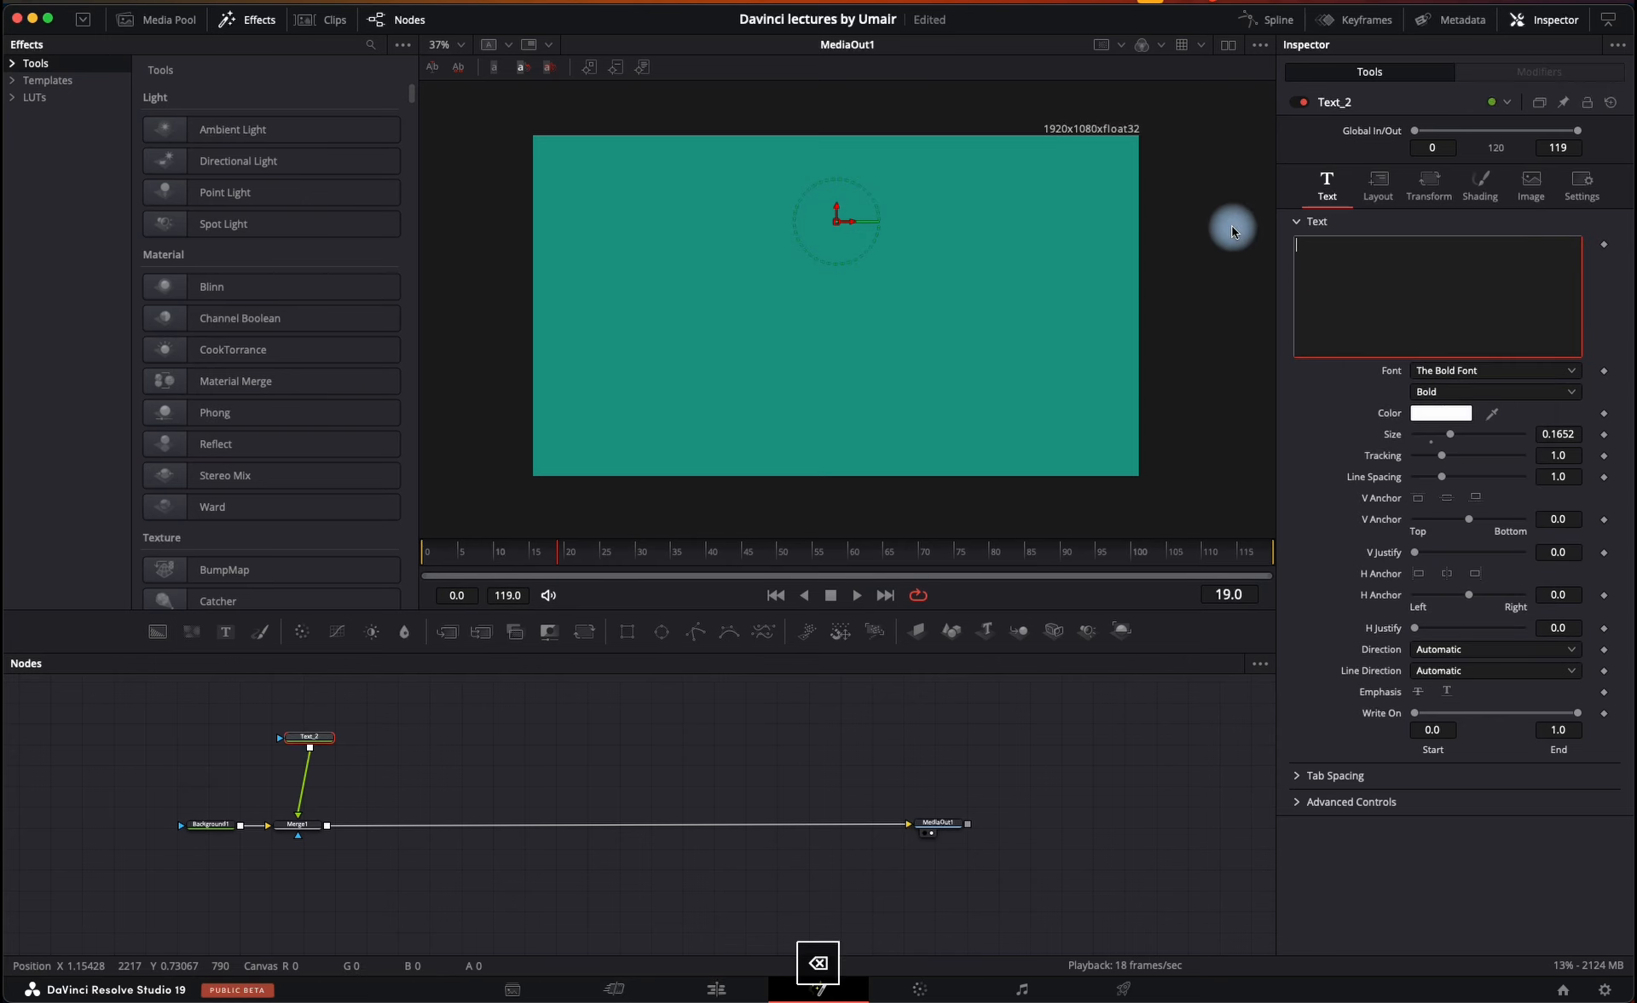
{"action": "type", "text": "Hey"}
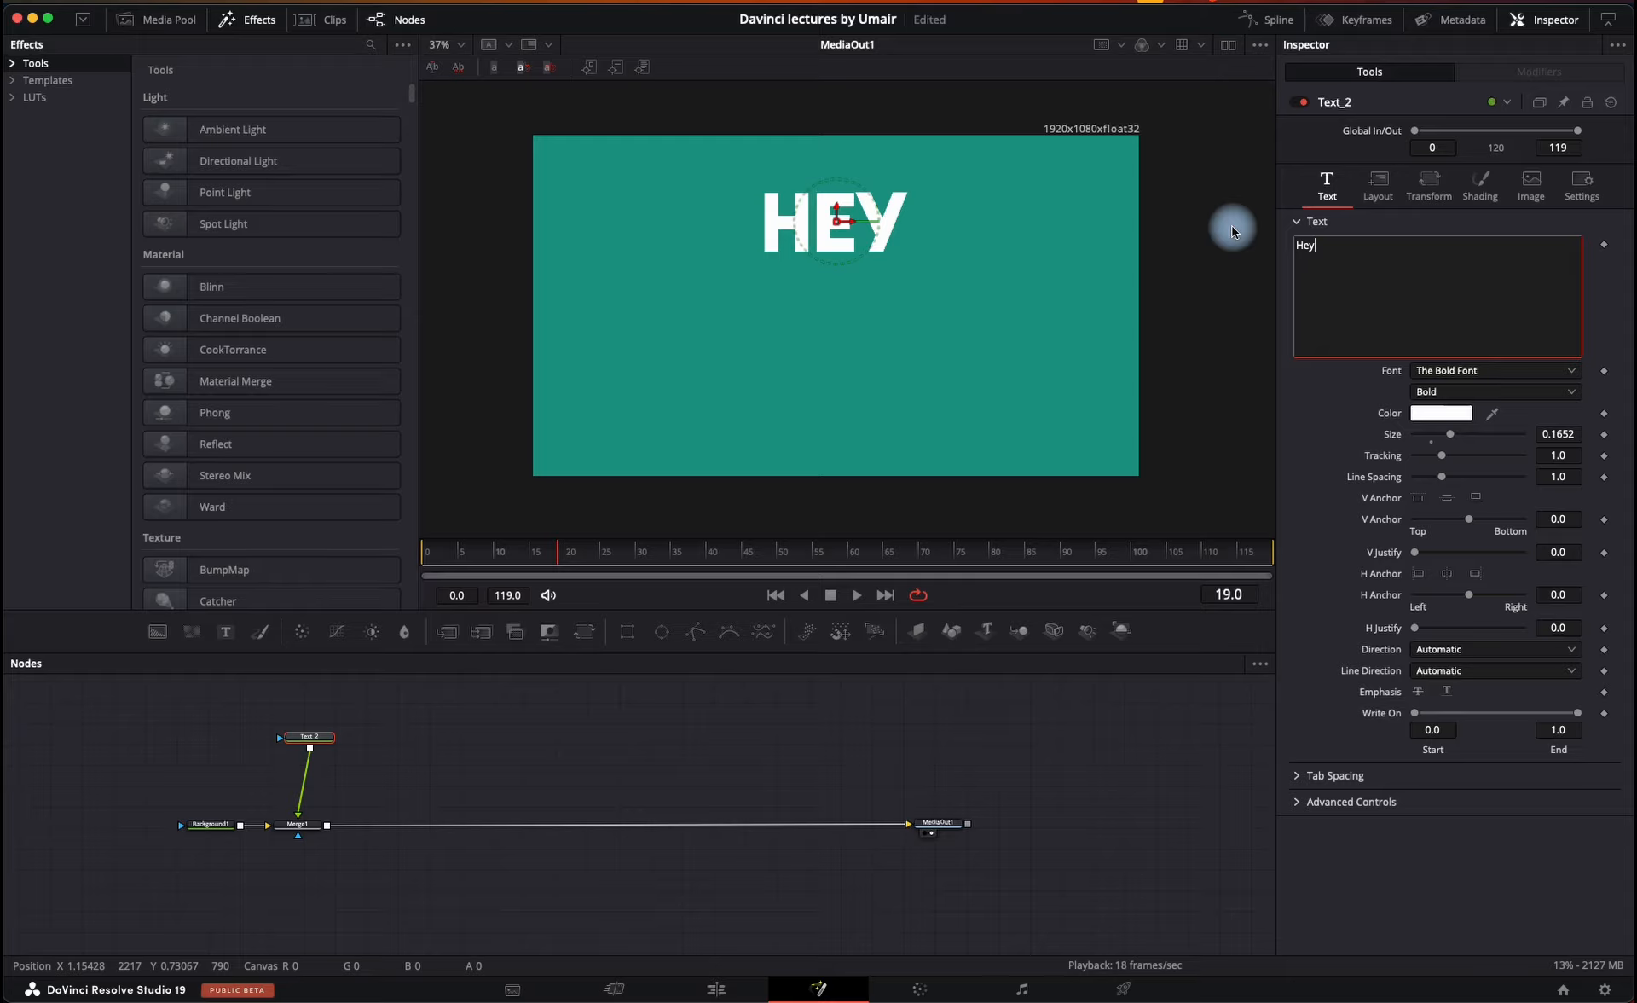
{"action": "key", "text": "Return"}
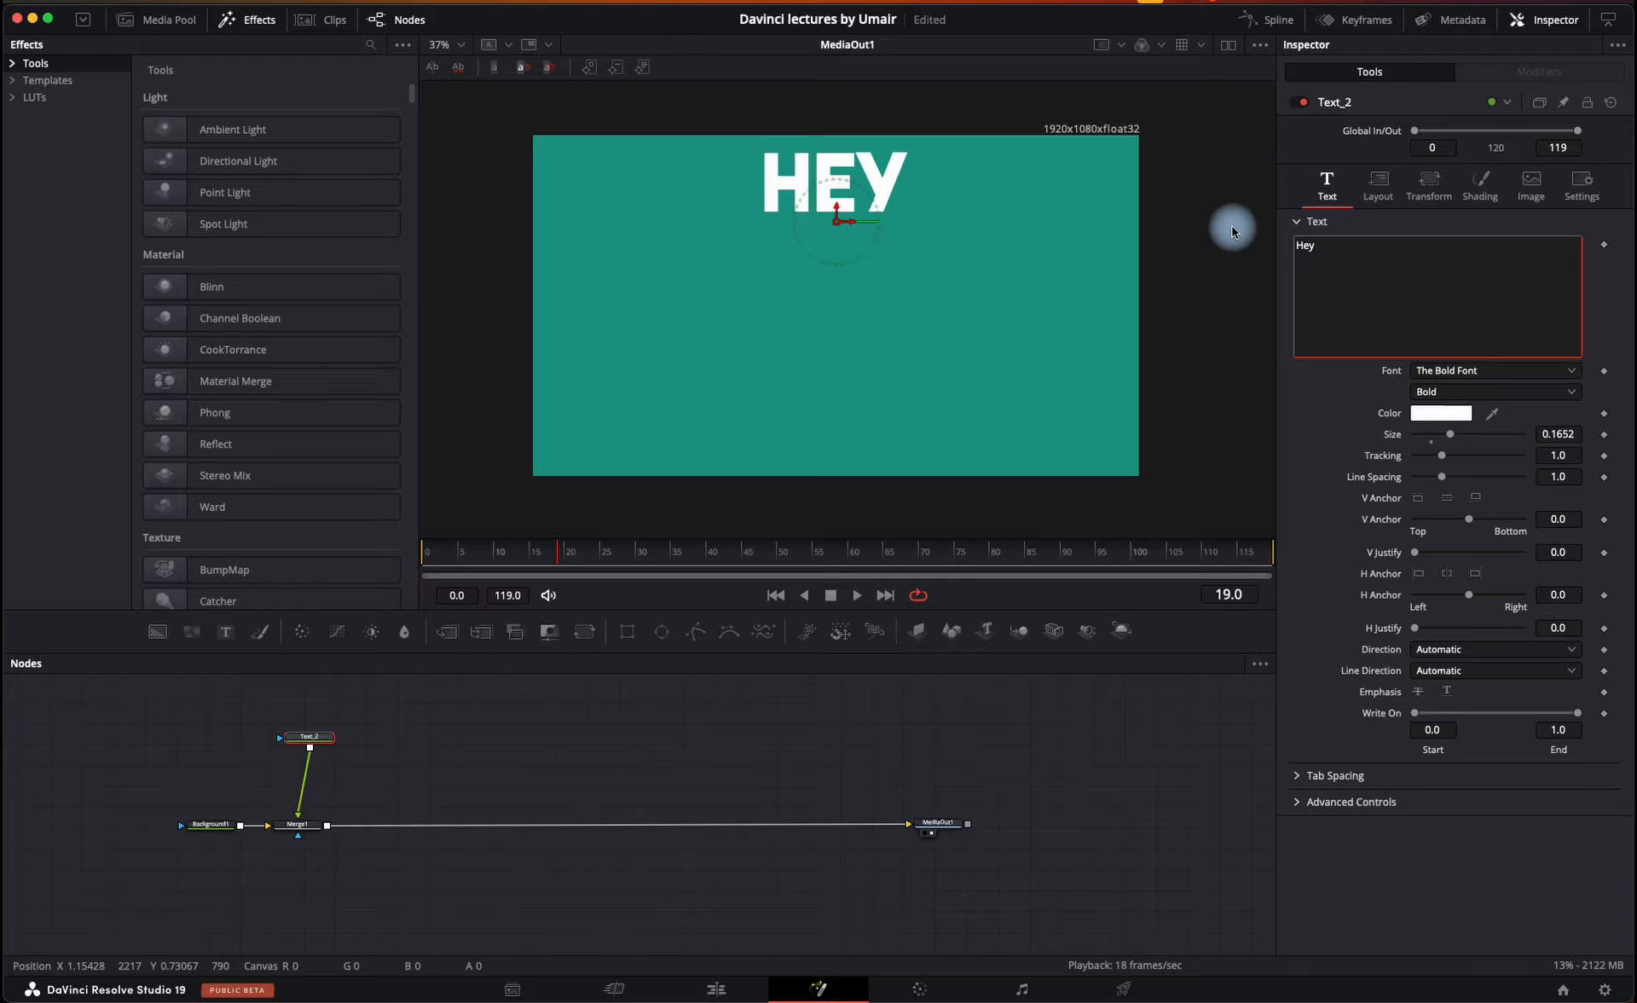
{"action": "type", "text": "and we"}
{"action": "key", "text": "BackSpace"}
{"action": "key", "text": "BackSpace"}
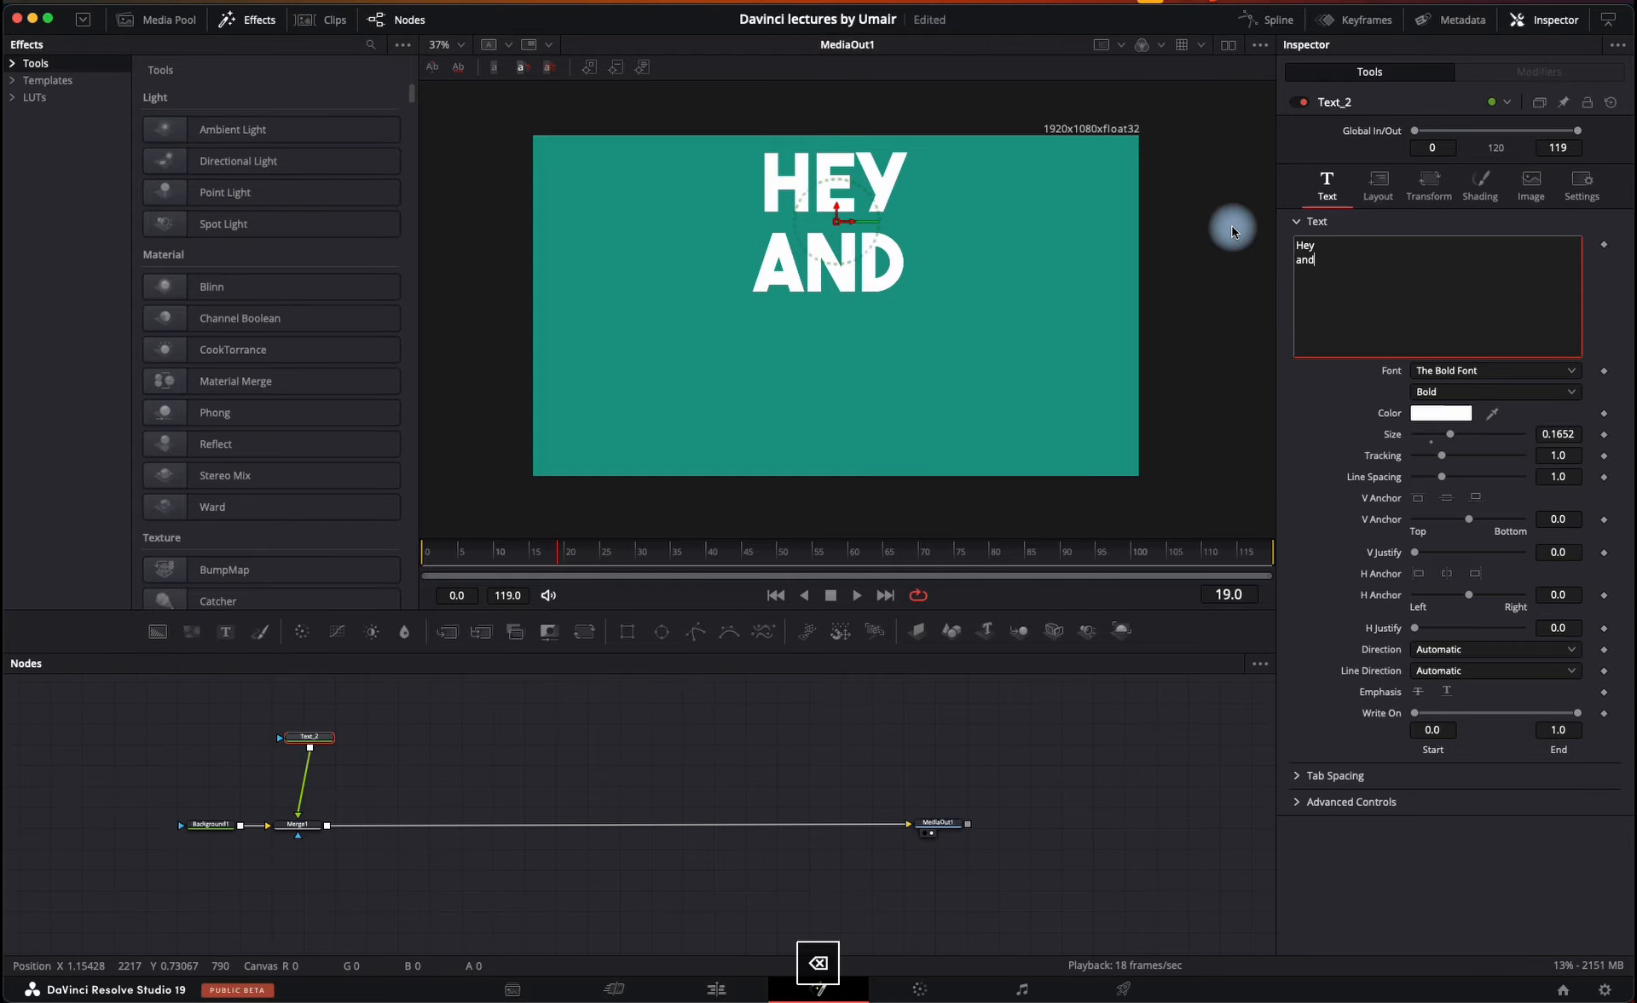
{"action": "key", "text": "Return"}
{"action": "type", "text": "welcome"}
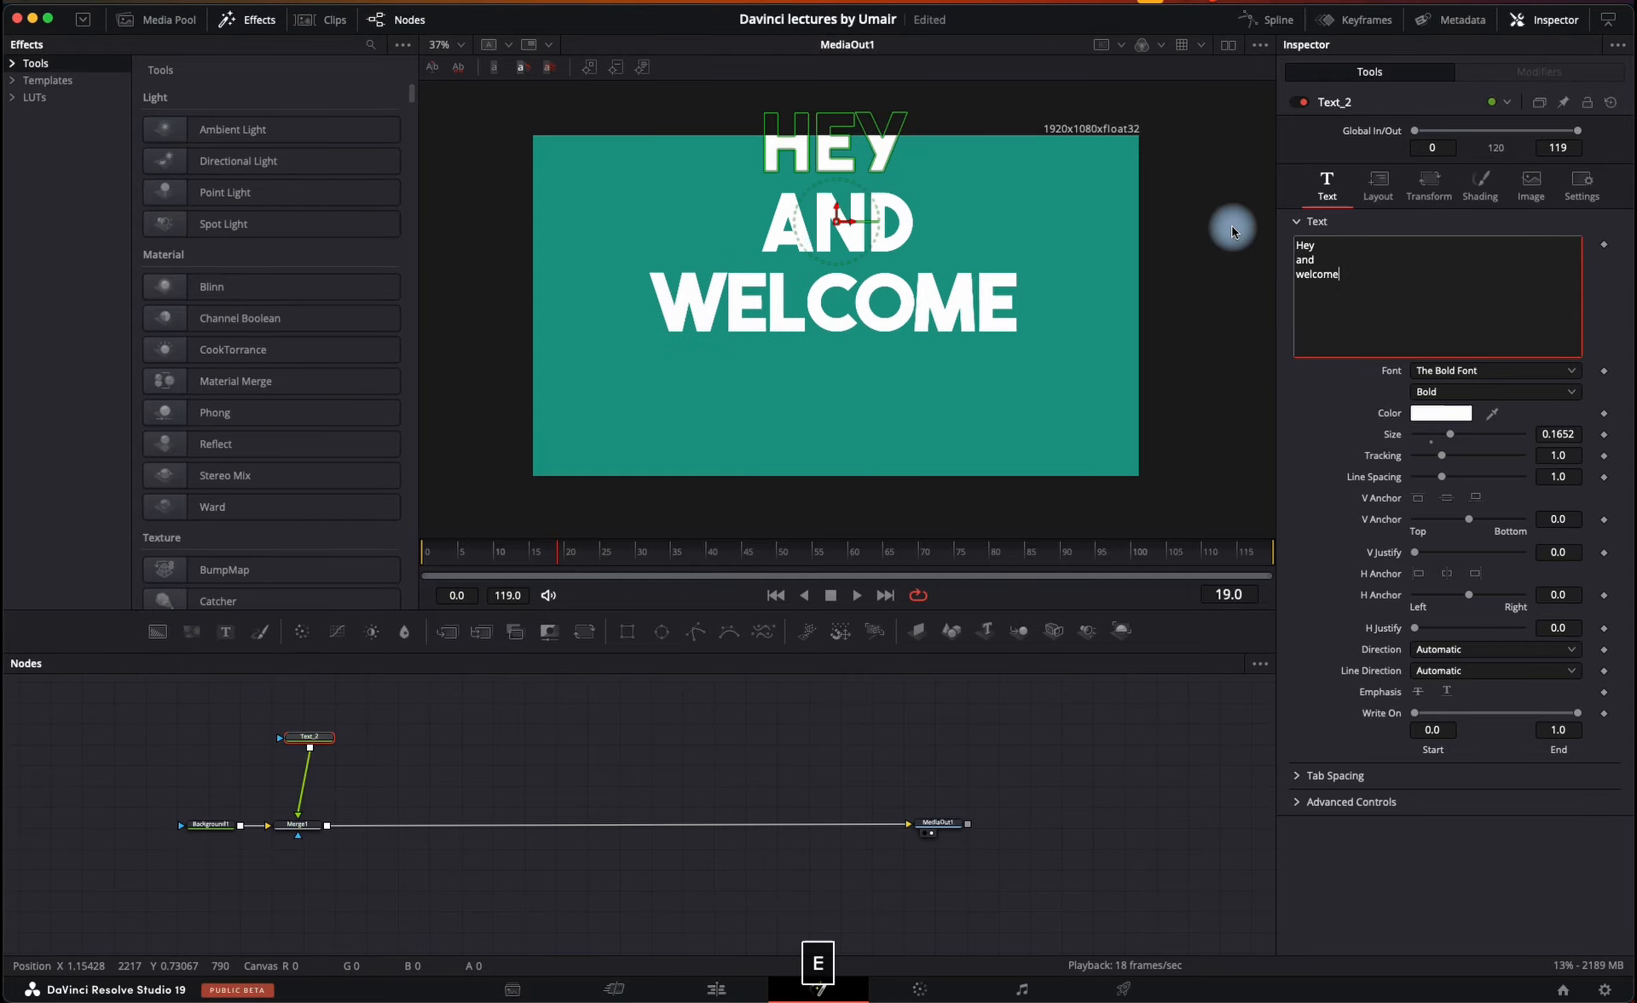
{"action": "key", "text": "super+a"}
{"action": "left_click", "coordinate": [1385, 291]}
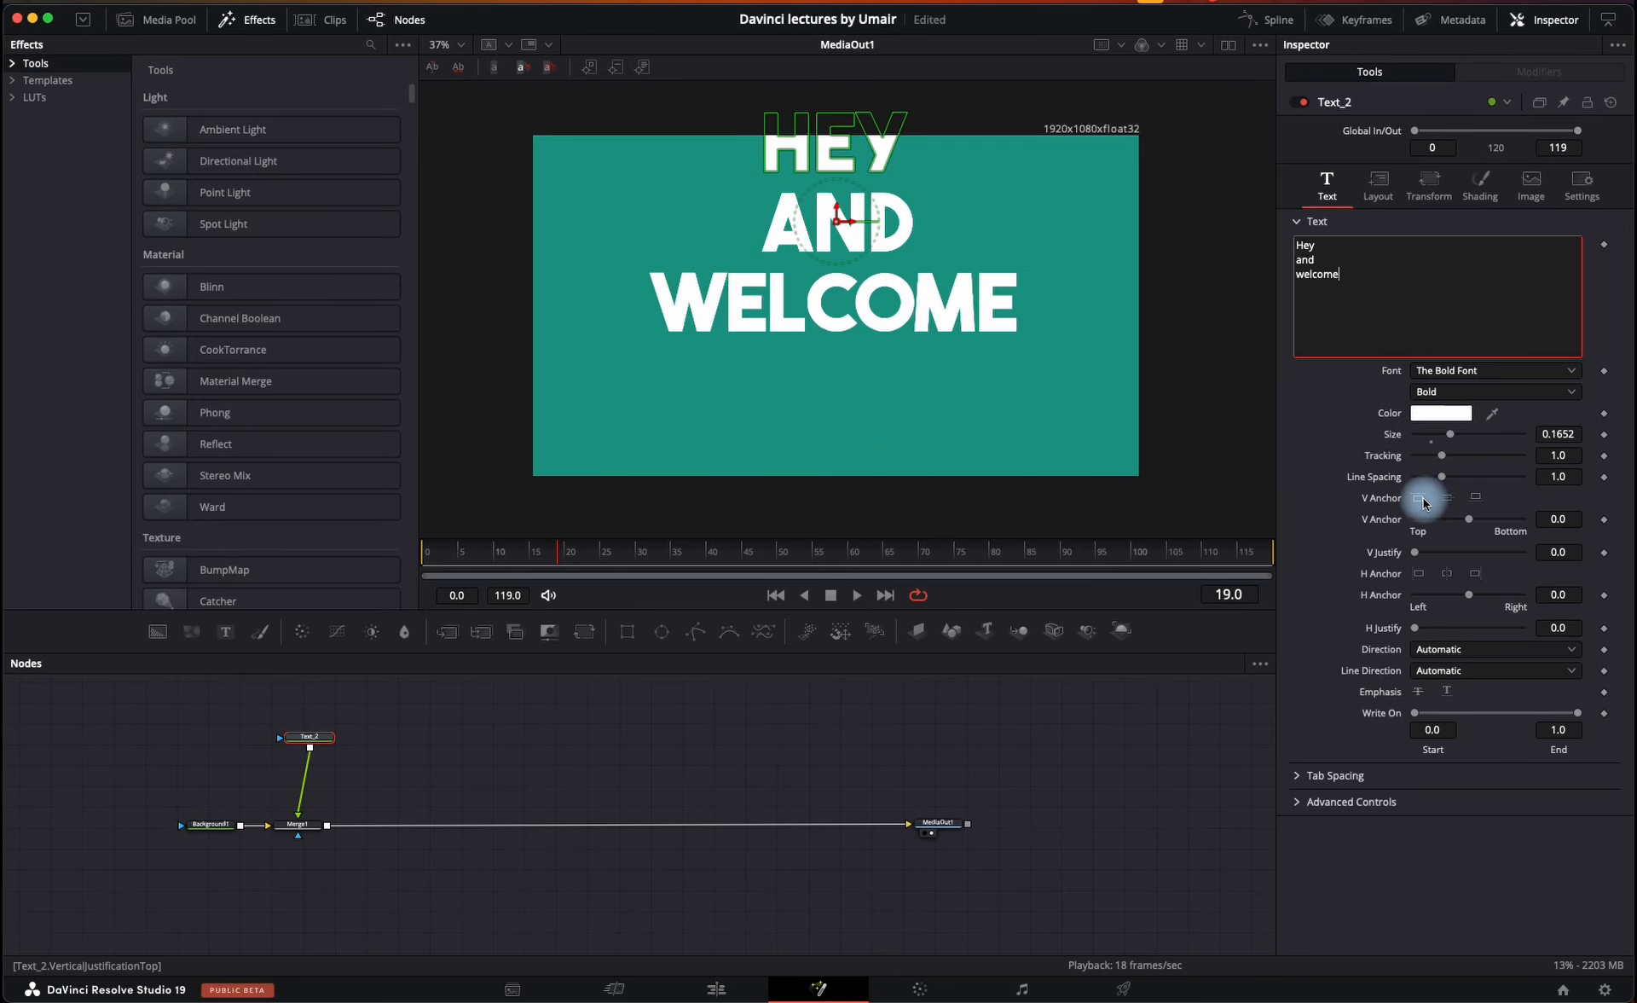
- Set the text's vertical anchor to the top (-1.0) and move the text block slightly upward in the frame
{"action": "left_click", "coordinate": [1447, 498]}
{"action": "left_click", "coordinate": [1447, 503]}
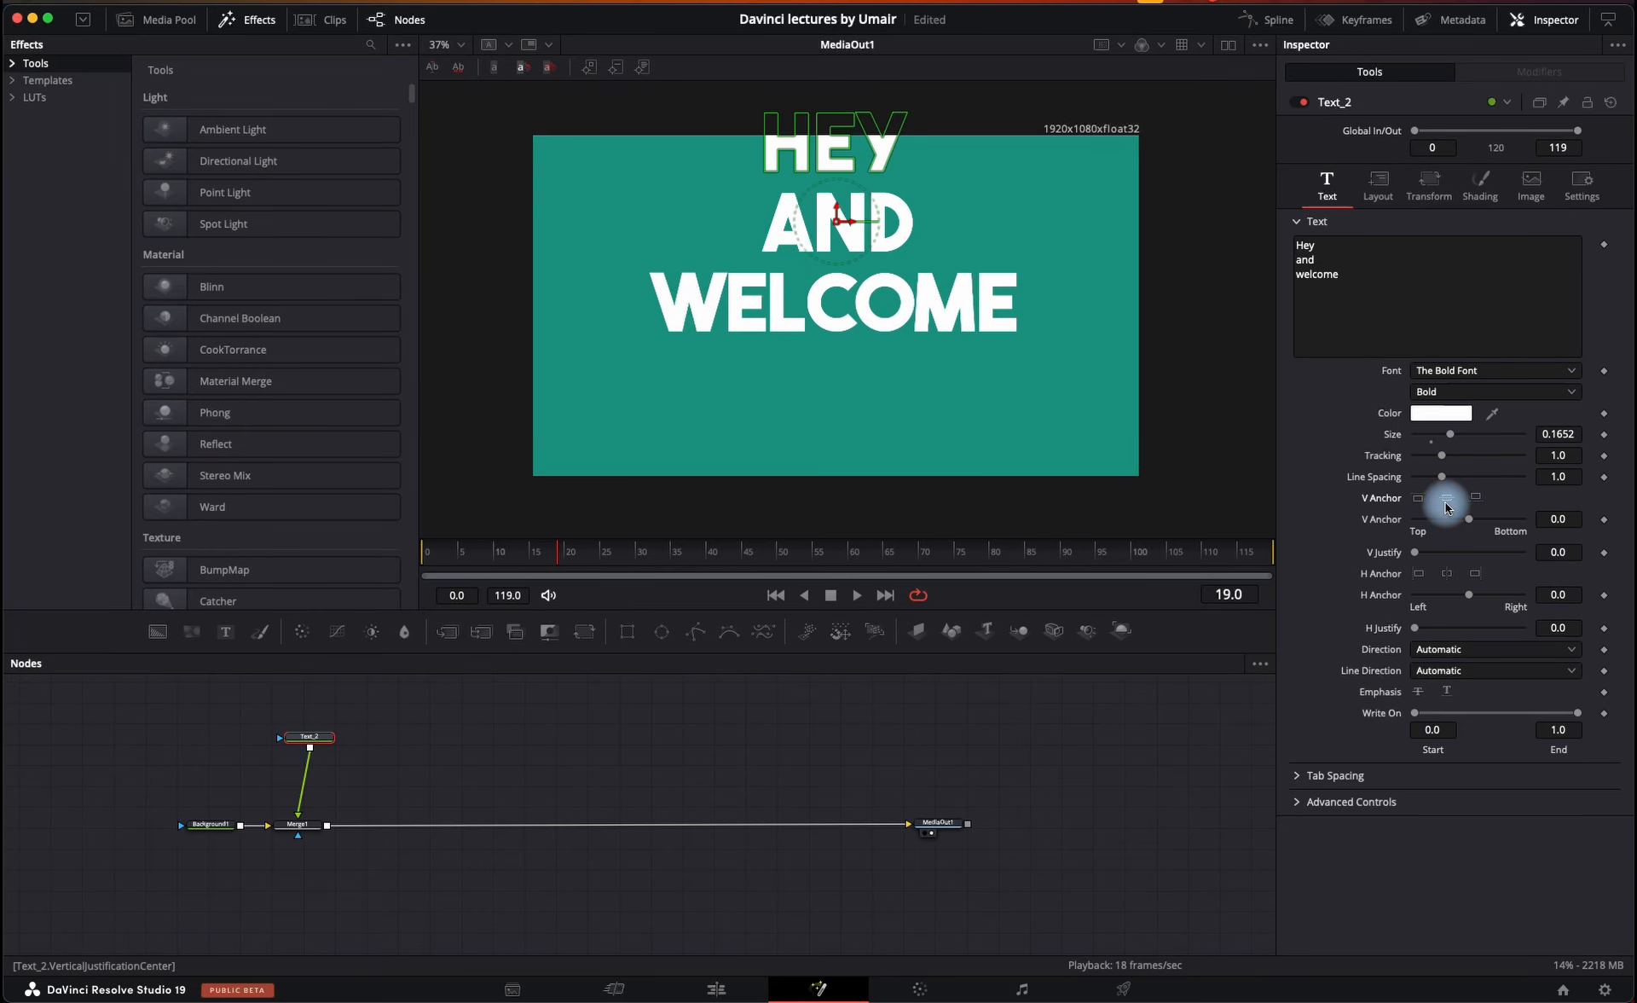
{"action": "left_click", "coordinate": [1419, 500]}
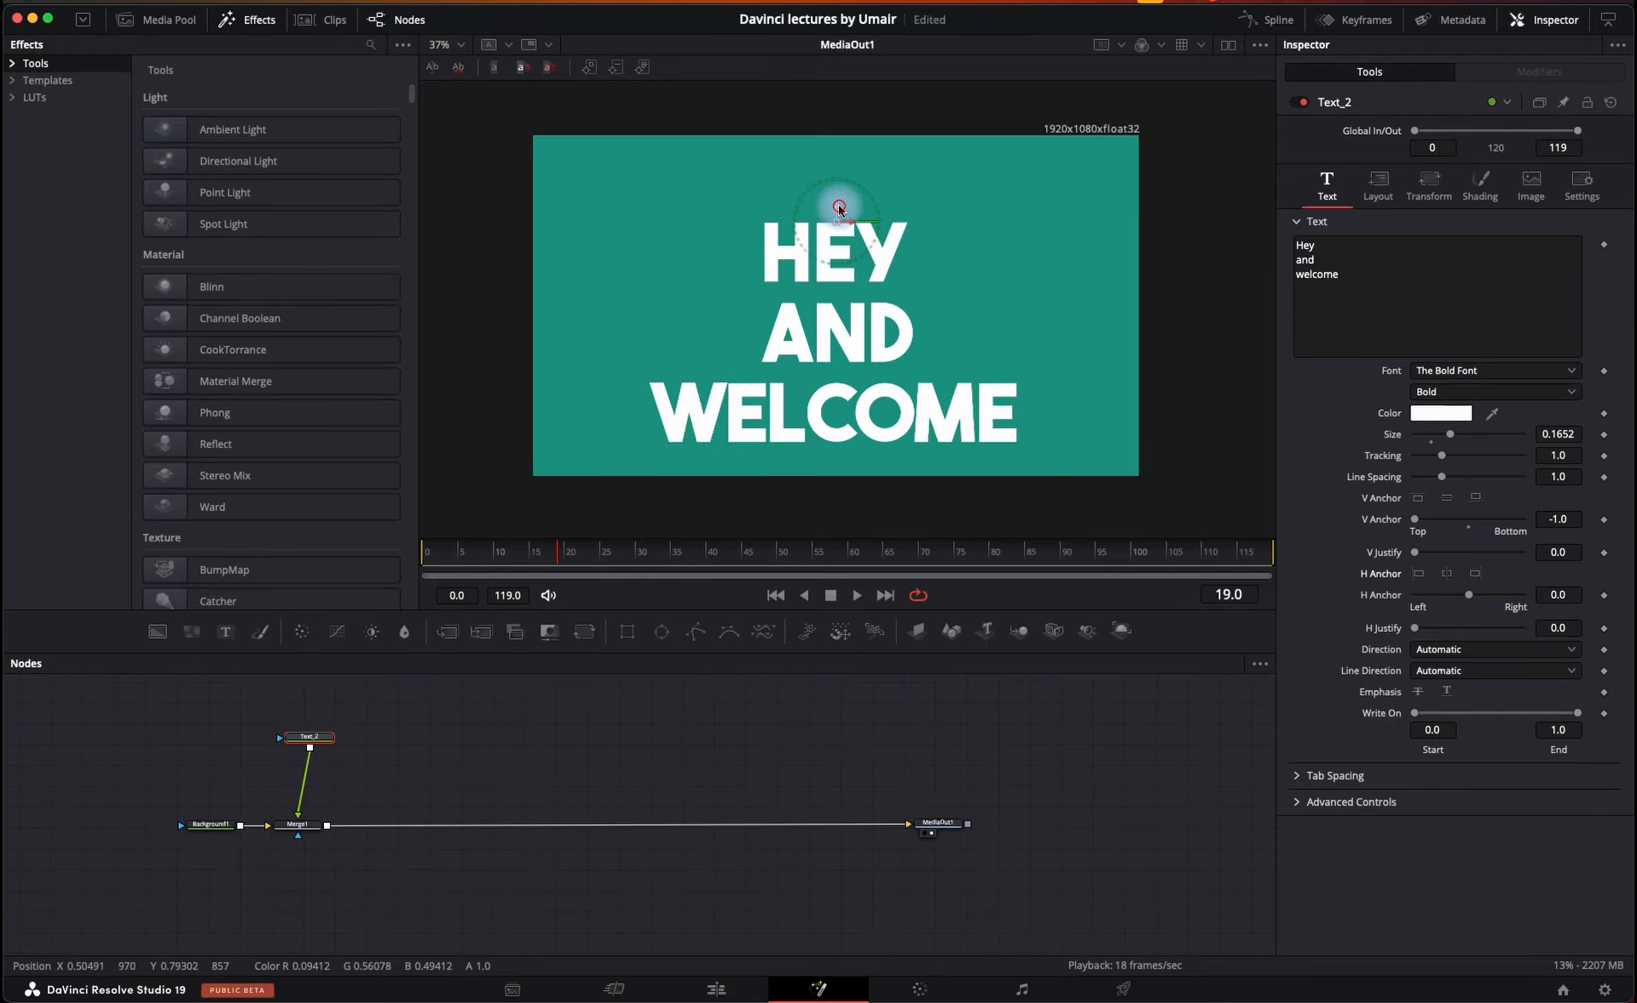
{"action": "left_click_drag", "start_coordinate": [839, 207], "coordinate": [834, 177]}
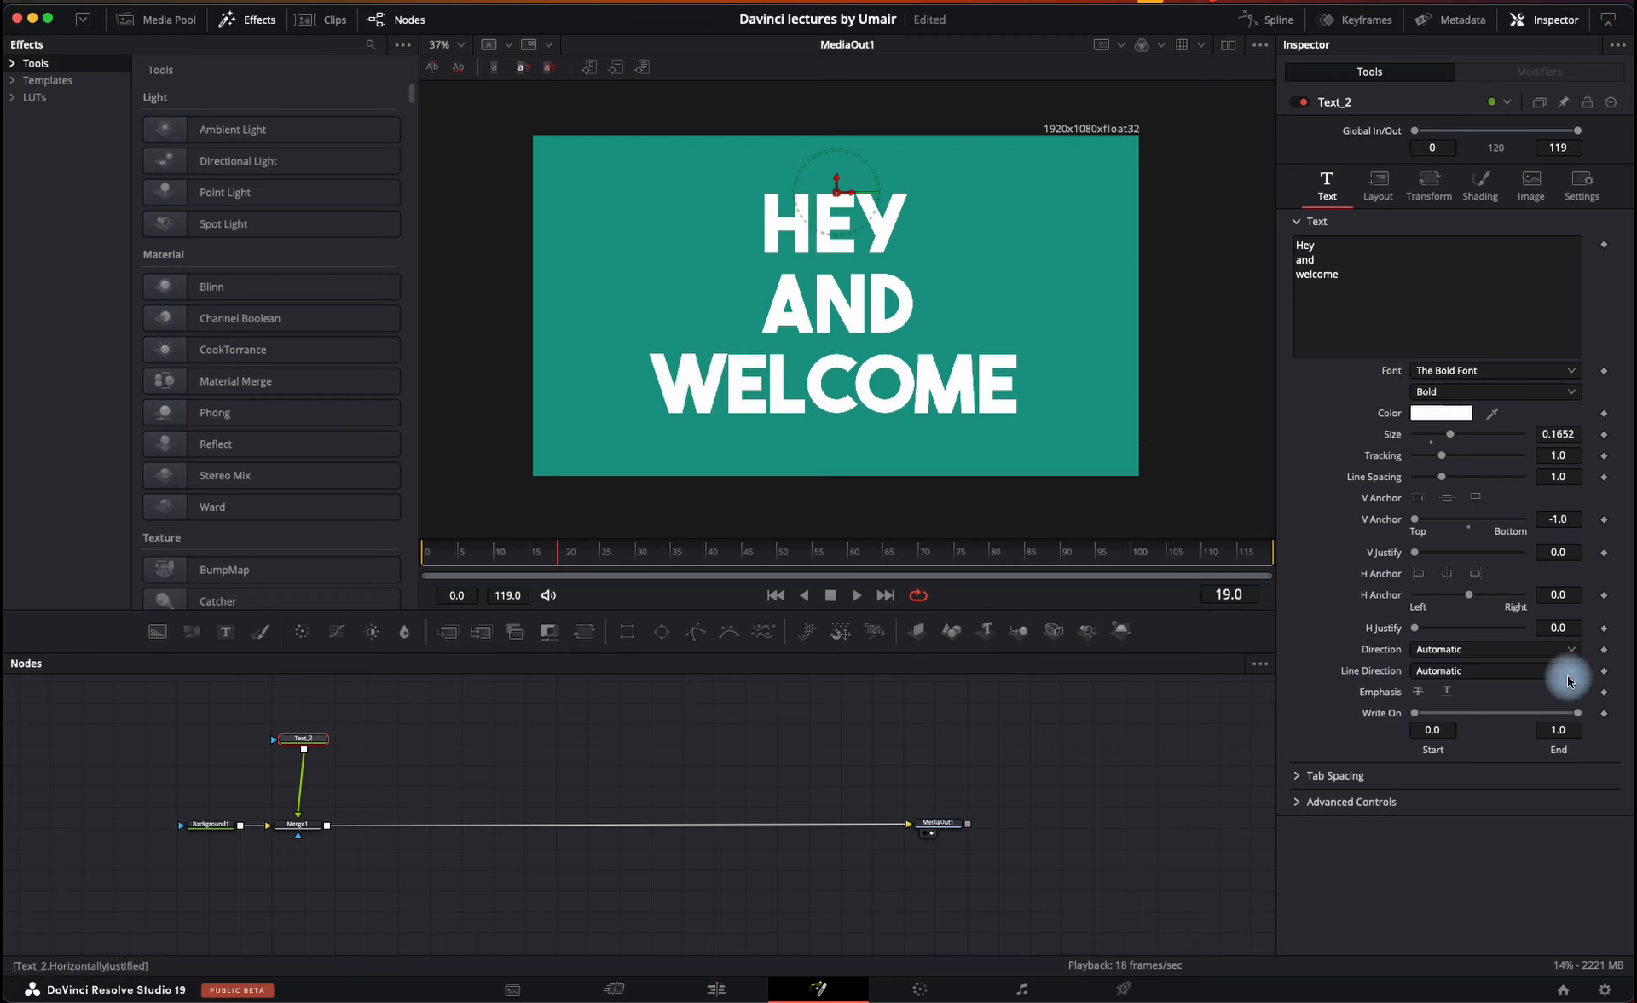
- Keyframe the text's Write On end value at 0.0 on frame 0 and 1.0 on frame 8
{"action": "left_click_drag", "start_coordinate": [483, 547], "coordinate": [319, 548]}
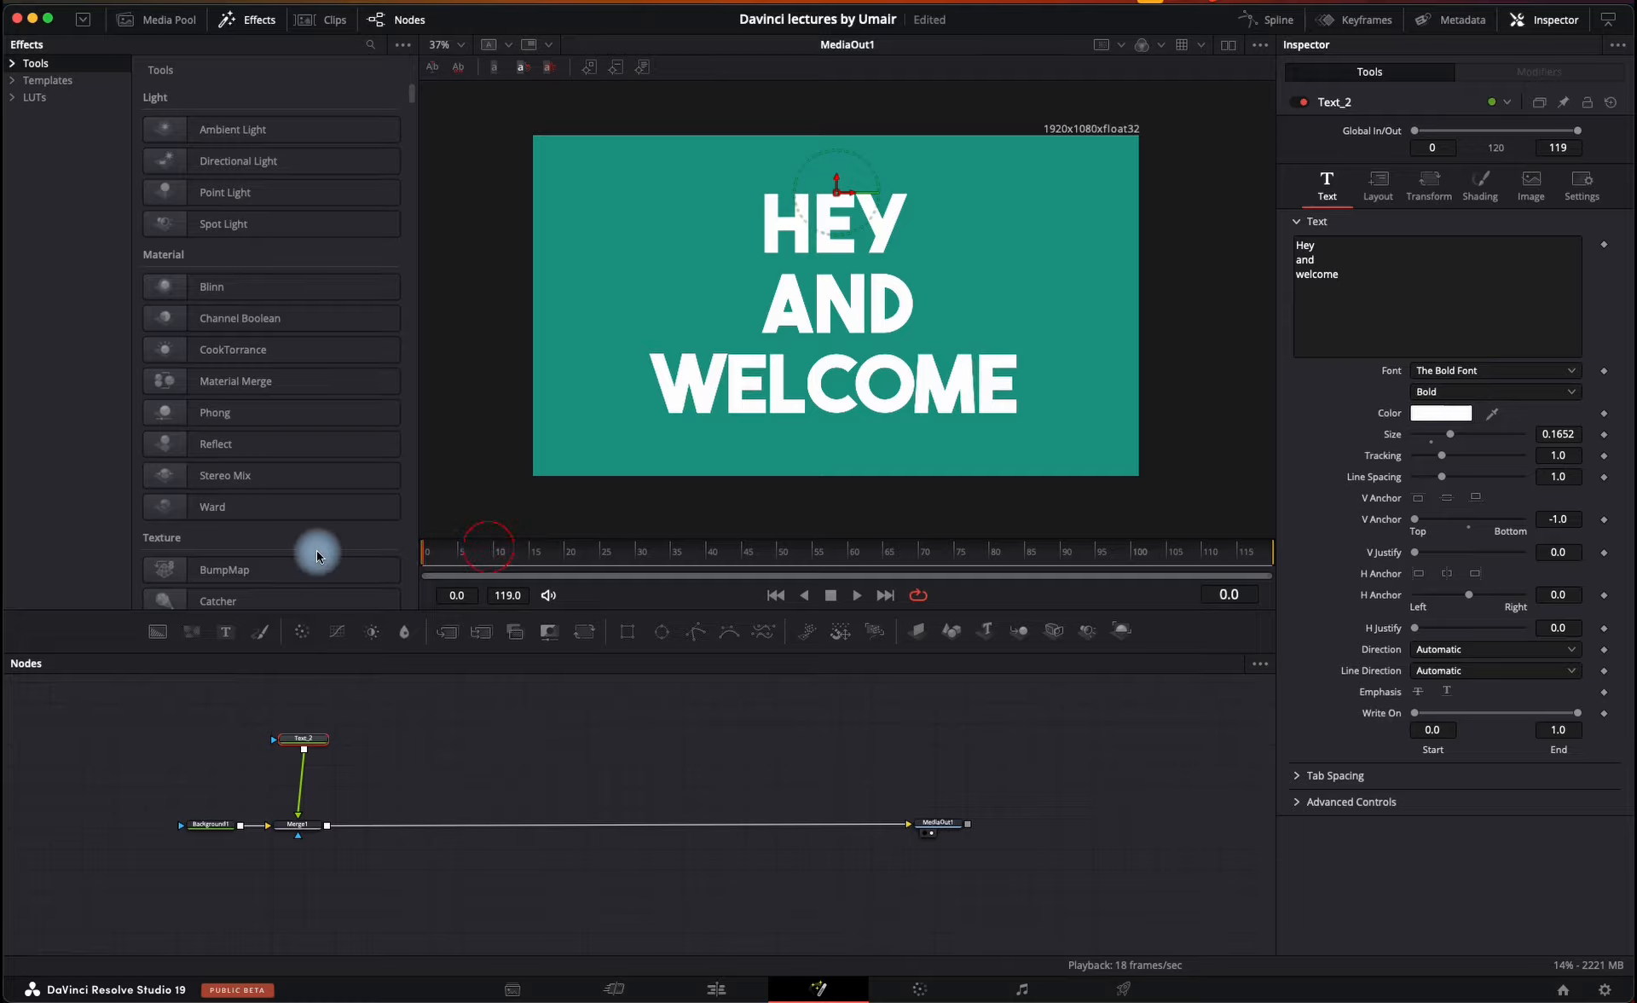
{"action": "left_click", "coordinate": [1603, 713]}
{"action": "left_click_drag", "start_coordinate": [1577, 713], "coordinate": [943, 672]}
{"action": "left_click_drag", "start_coordinate": [443, 565], "coordinate": [456, 563]}
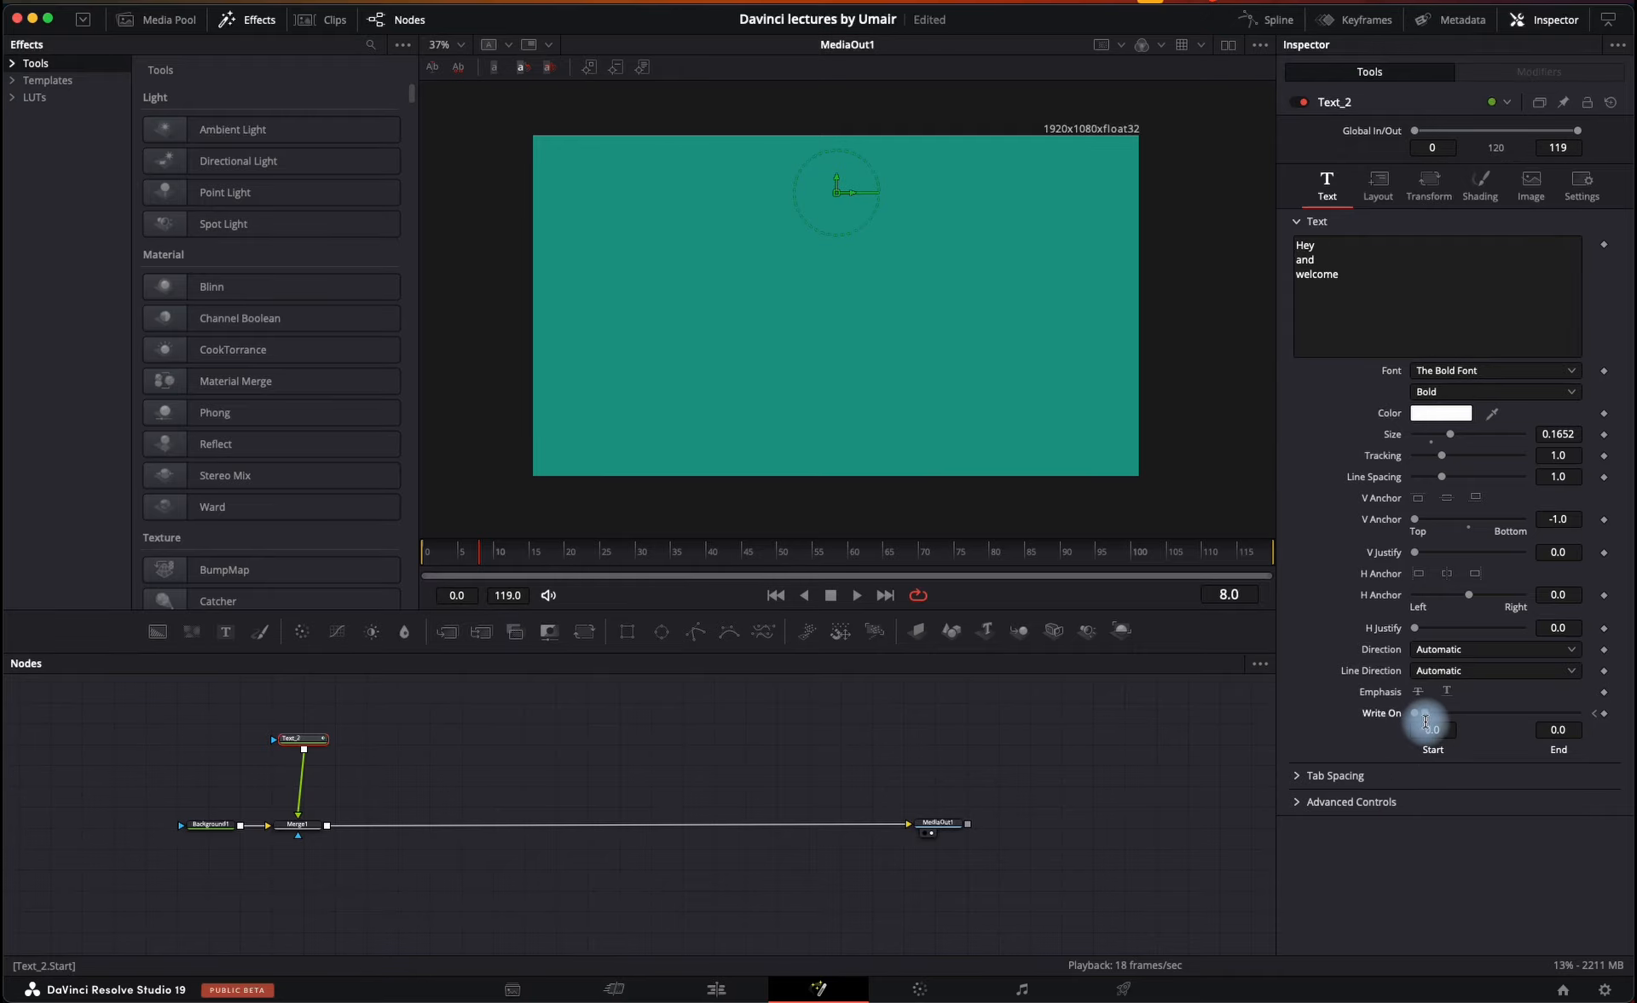
{"action": "left_click_drag", "start_coordinate": [1426, 716], "coordinate": [1627, 746]}
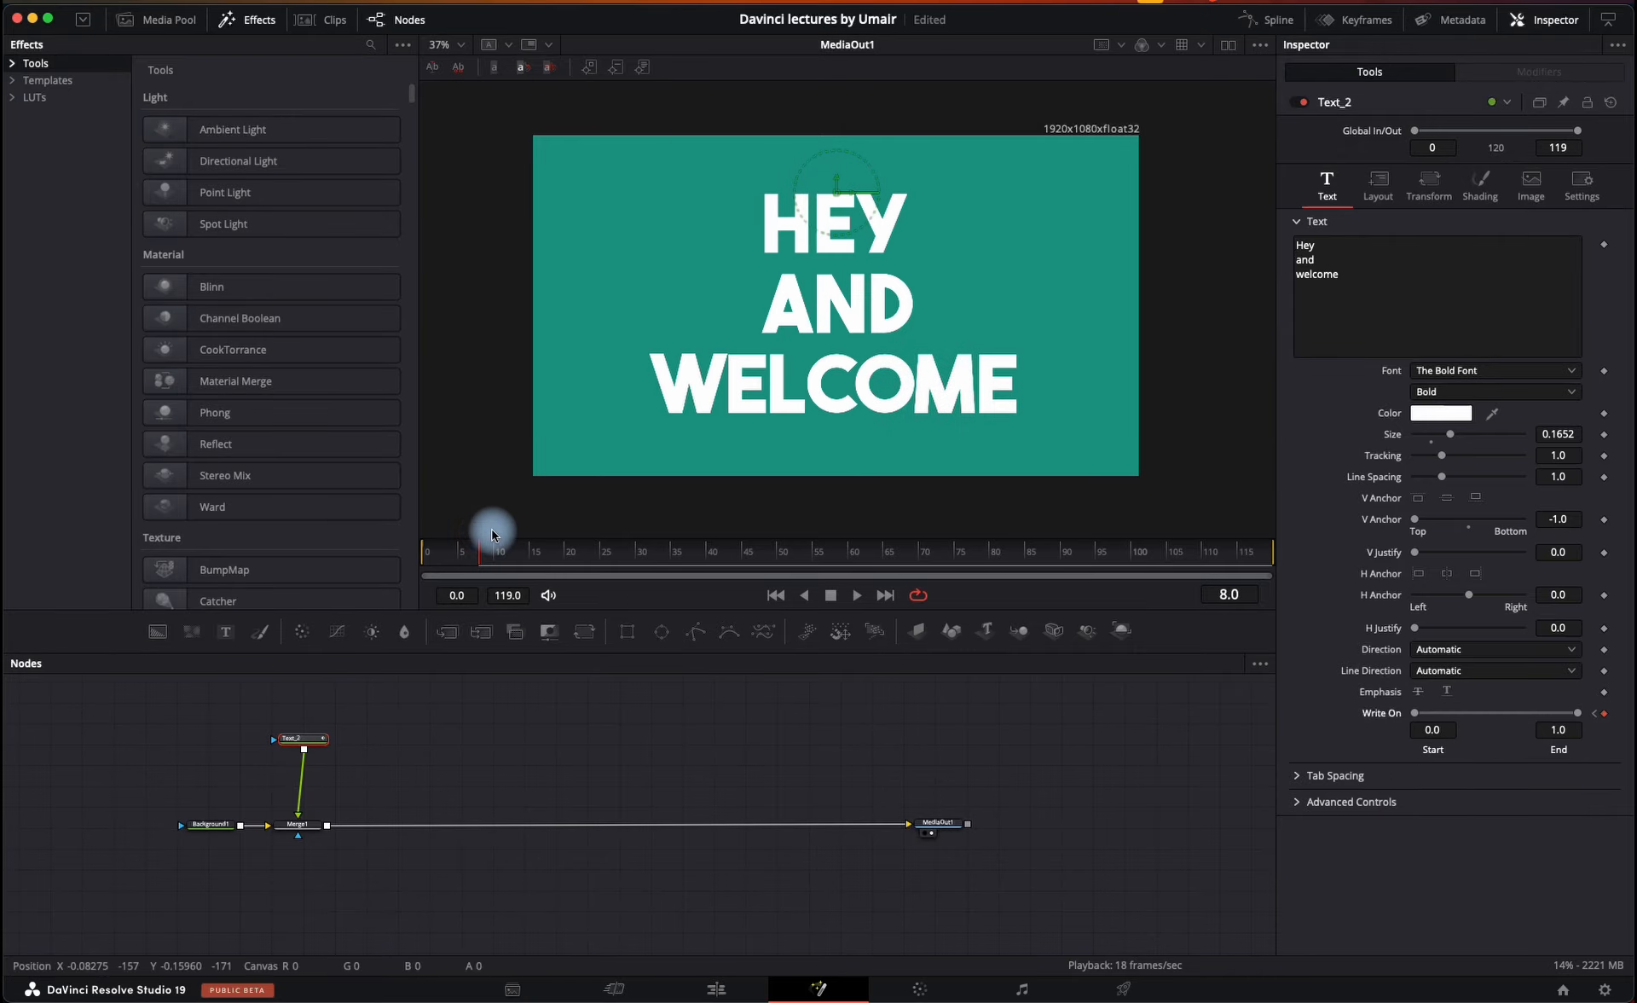
- Play the write-on text animation from the beginning and save the project
{"action": "left_click", "coordinate": [447, 553]}
{"action": "key", "text": "space"}
{"action": "key", "text": "space"}
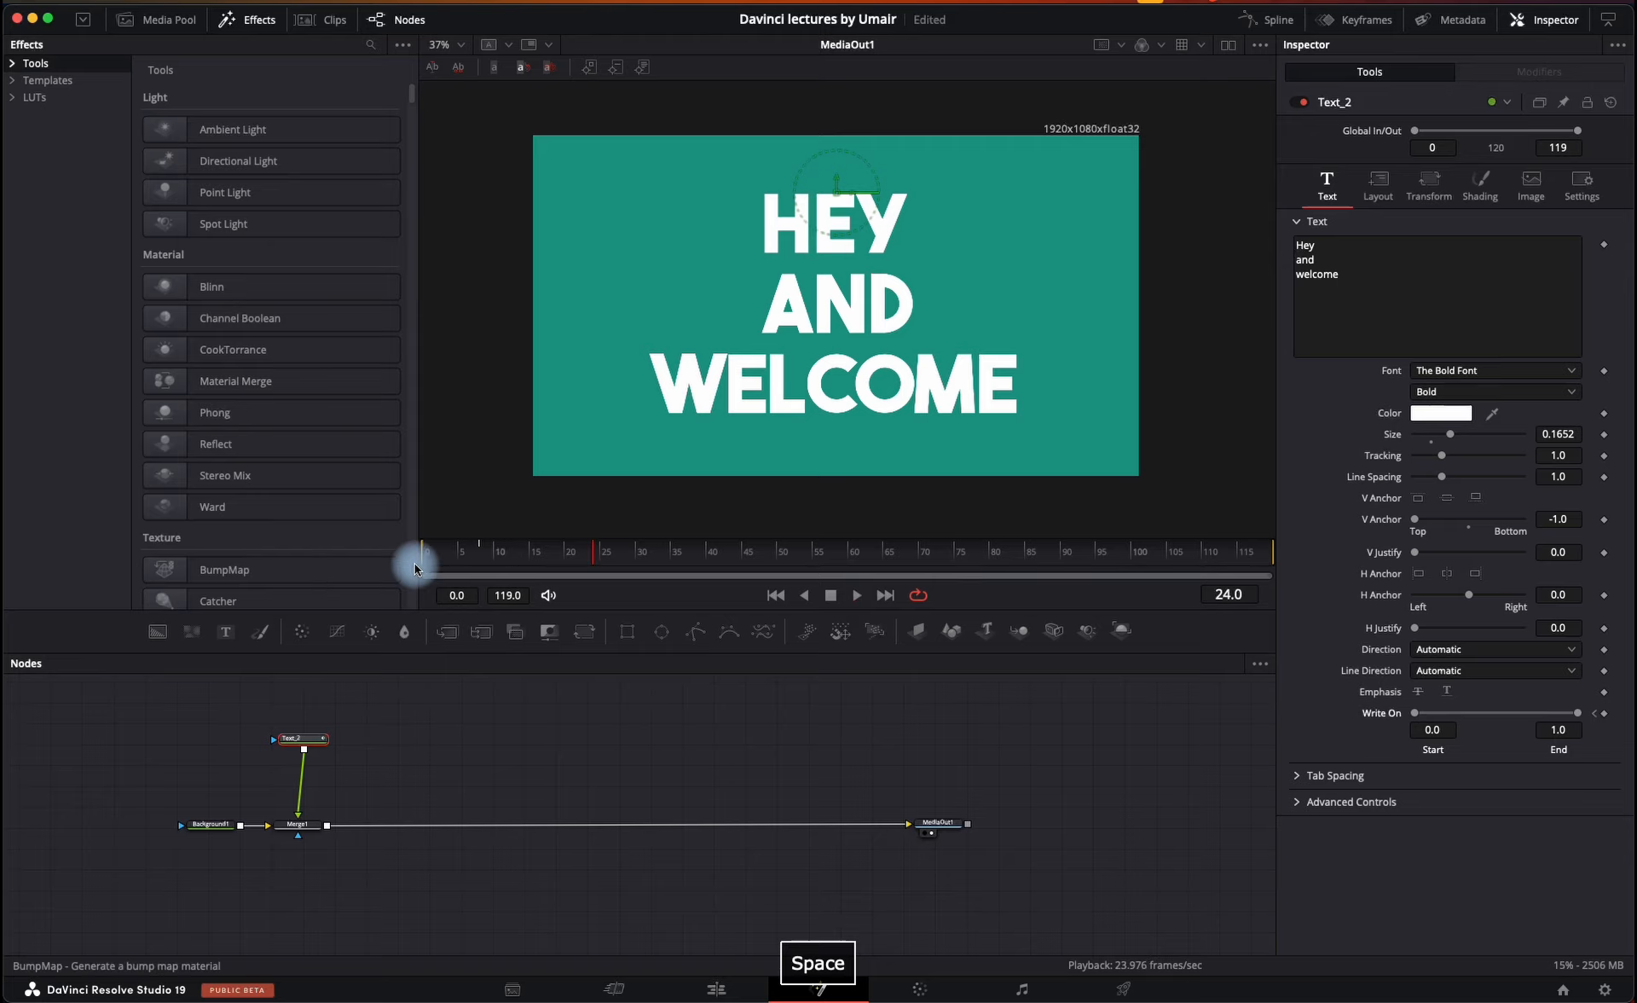
{"action": "left_click_drag", "start_coordinate": [460, 553], "coordinate": [287, 558]}
{"action": "key", "text": "space"}
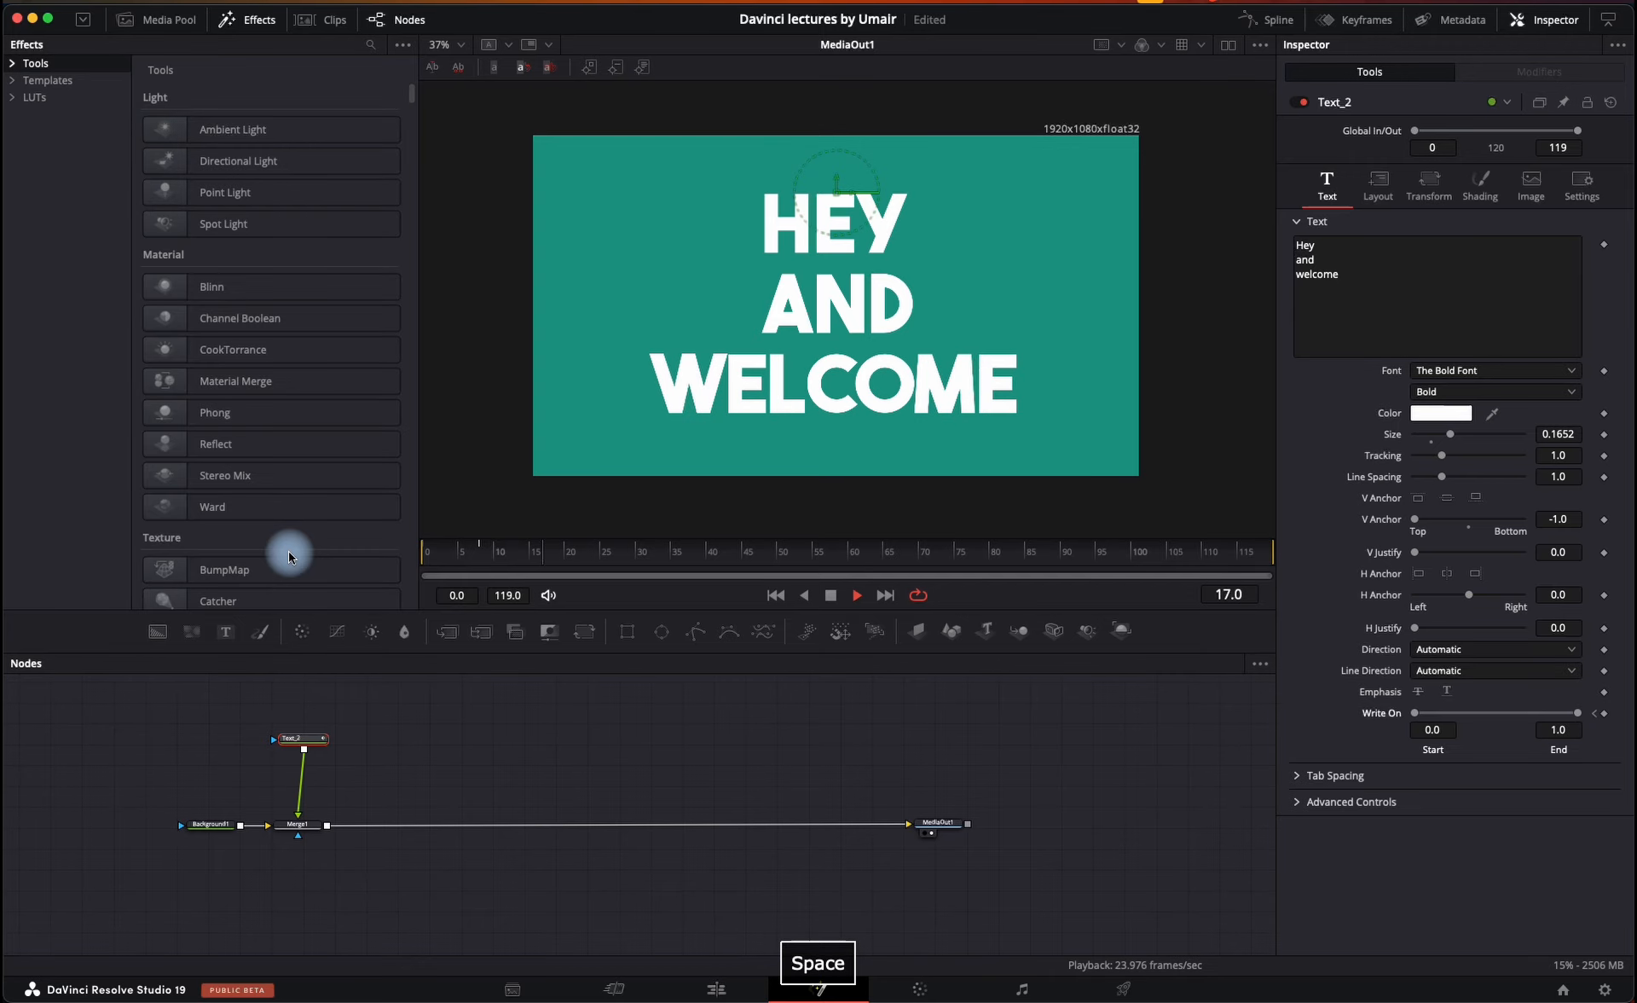
{"action": "key", "text": "space"}
{"action": "key", "text": "super+s"}
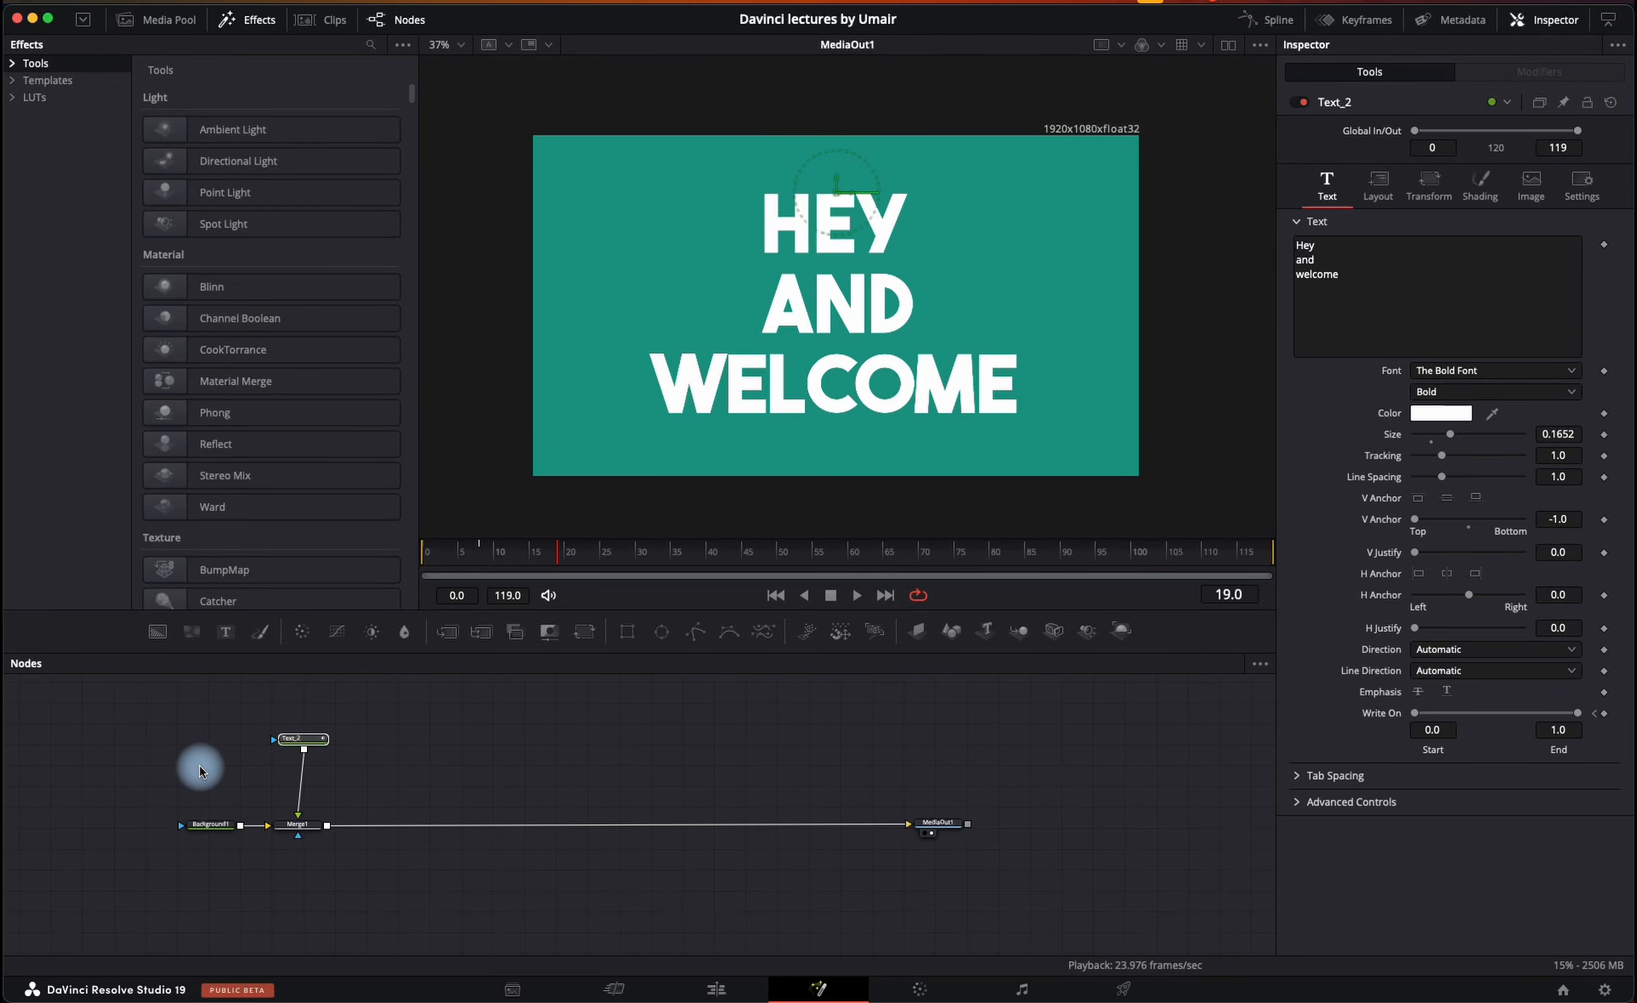
- Detach and delete the Text+ node and its Merge node so Background1 feeds MediaOut1 directly
{"action": "left_click_drag", "start_coordinate": [294, 746], "coordinate": [501, 740]}
{"action": "key", "text": "shift"}
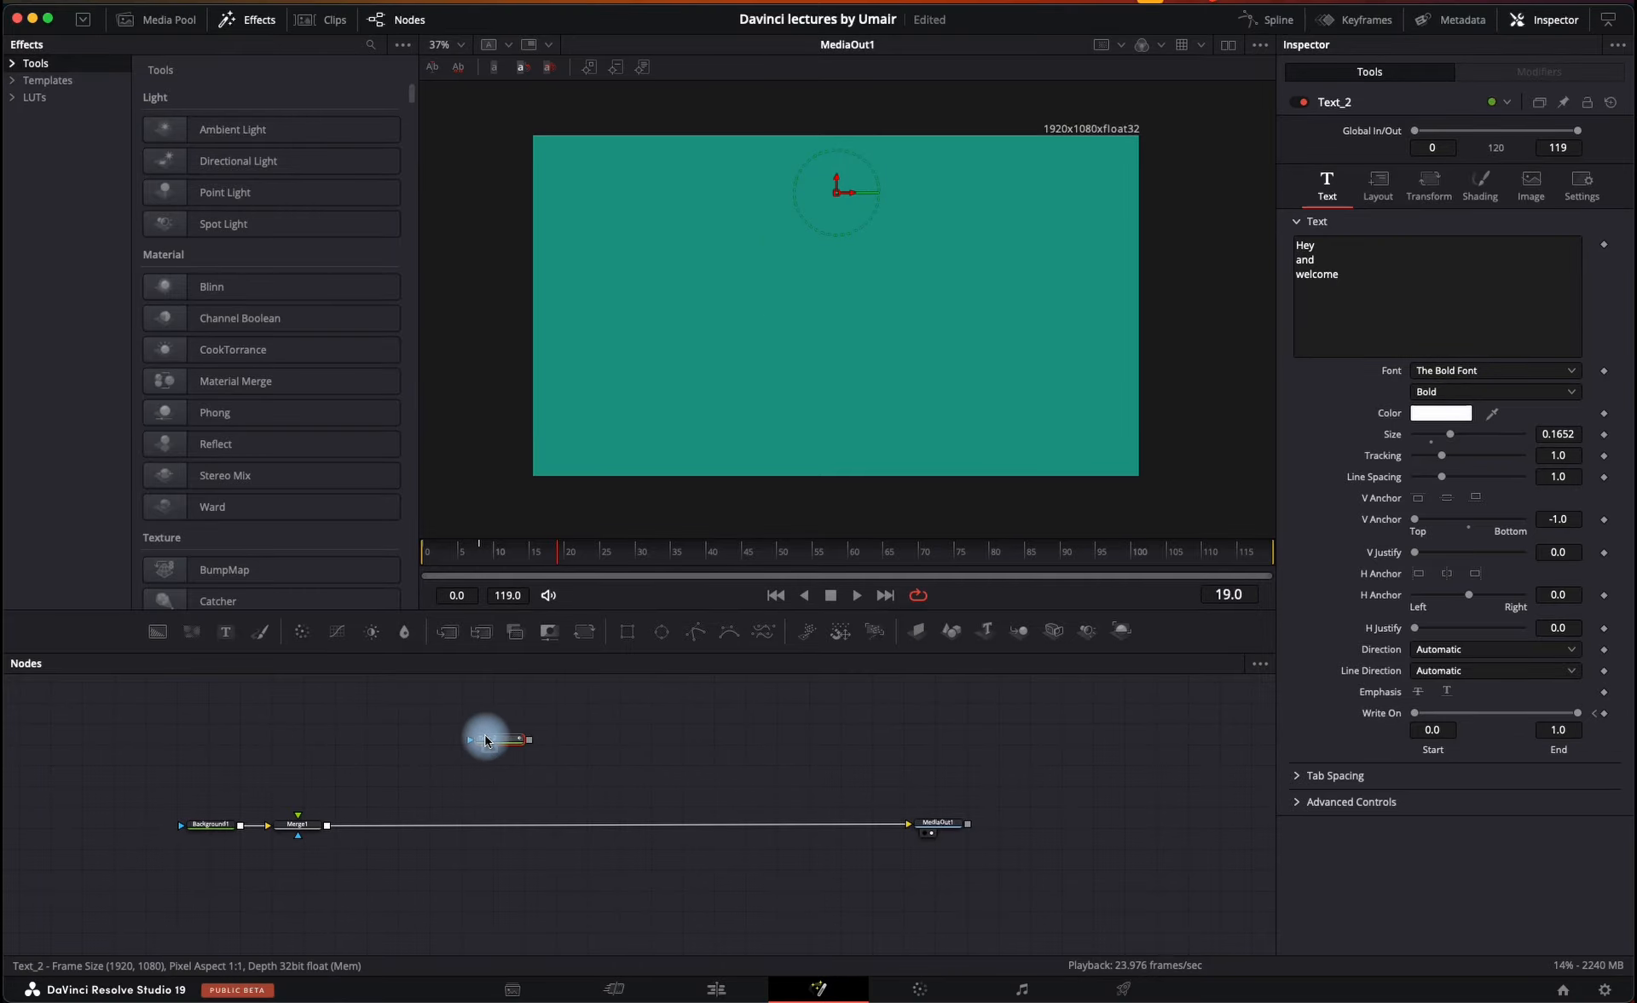
{"action": "key", "text": "Delete"}
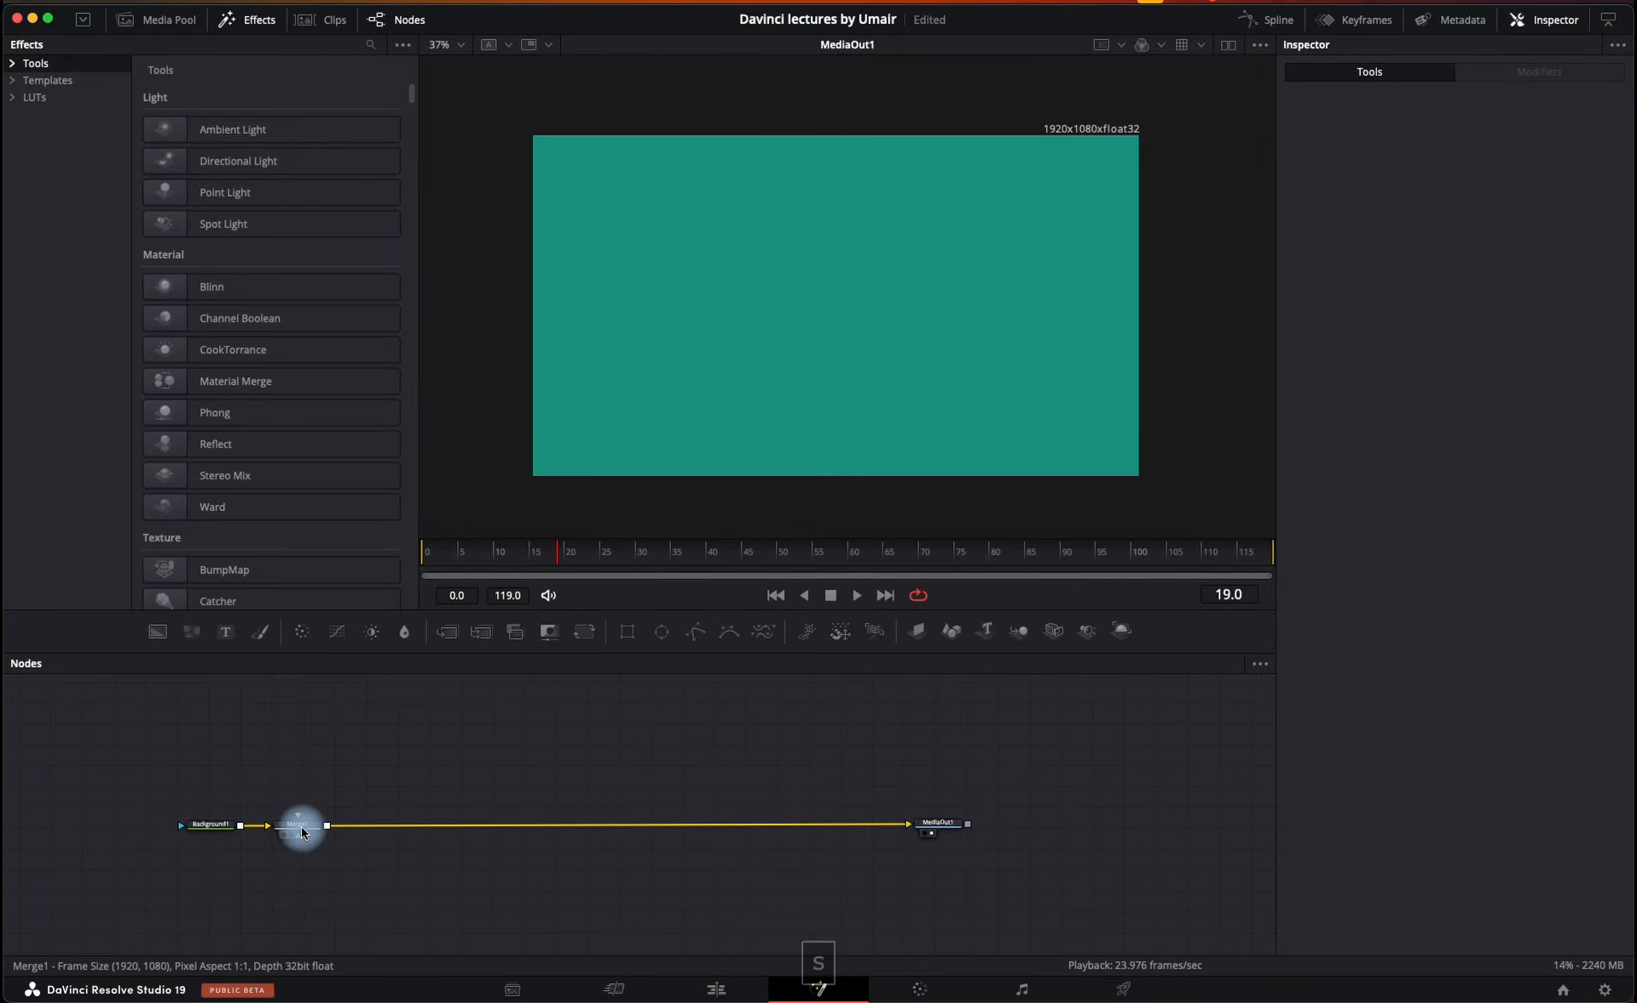
{"action": "left_click_drag", "start_coordinate": [303, 830], "coordinate": [432, 747]}
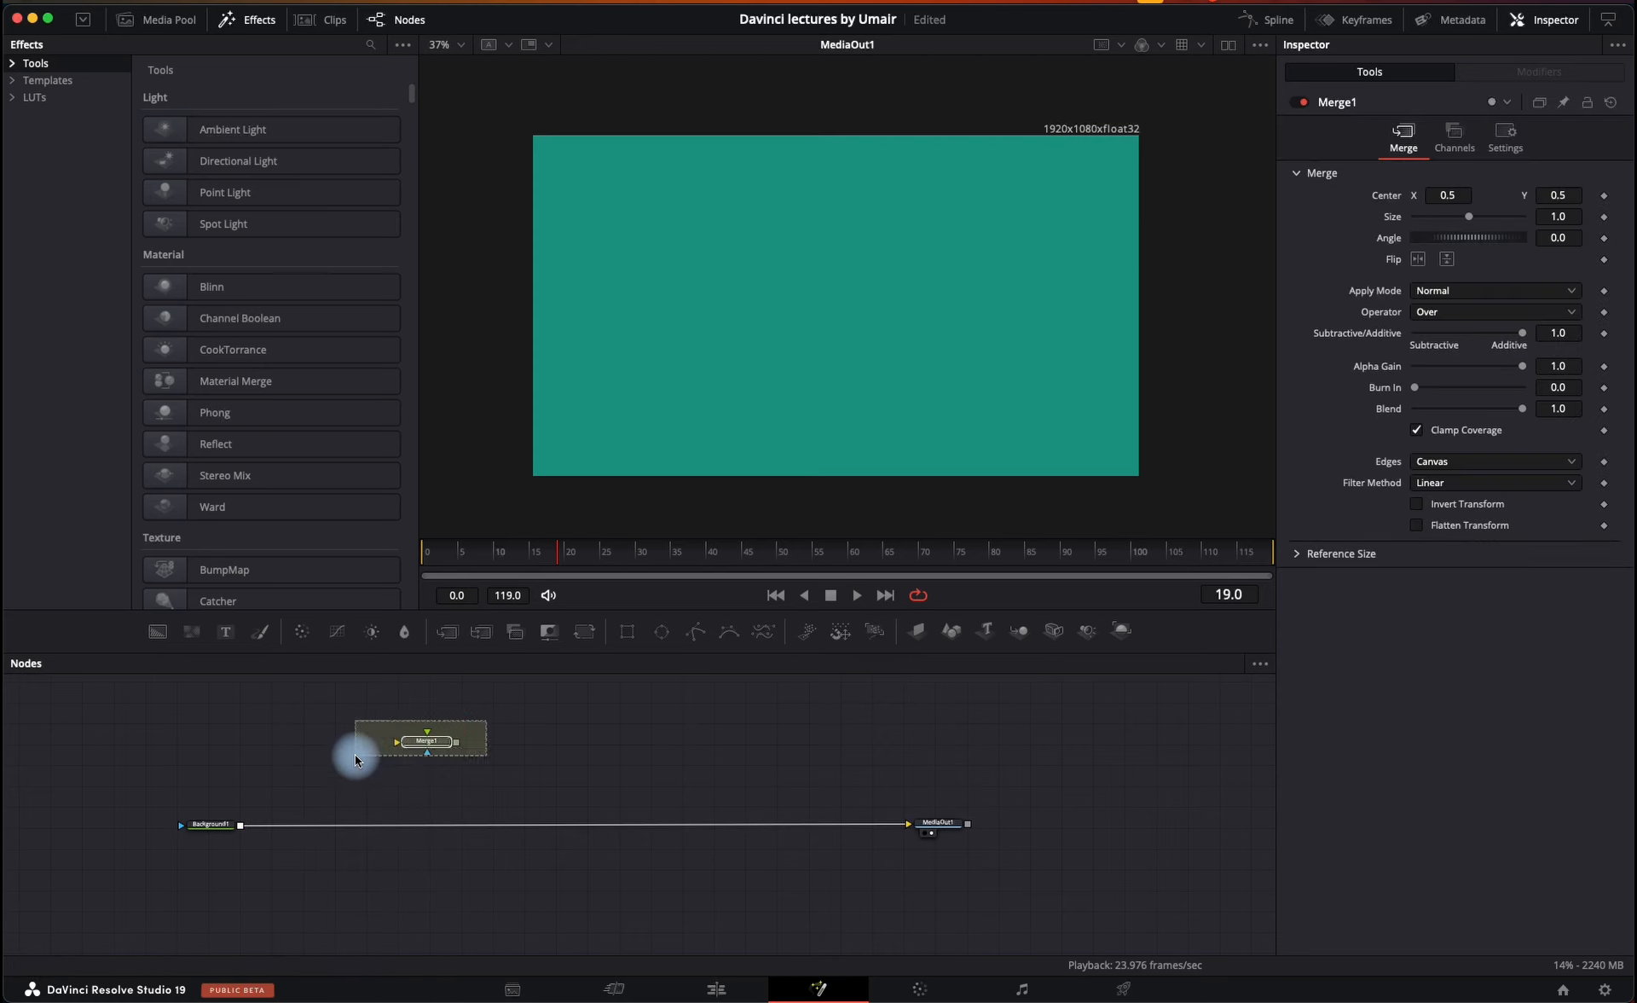
{"action": "key", "text": "Delete"}
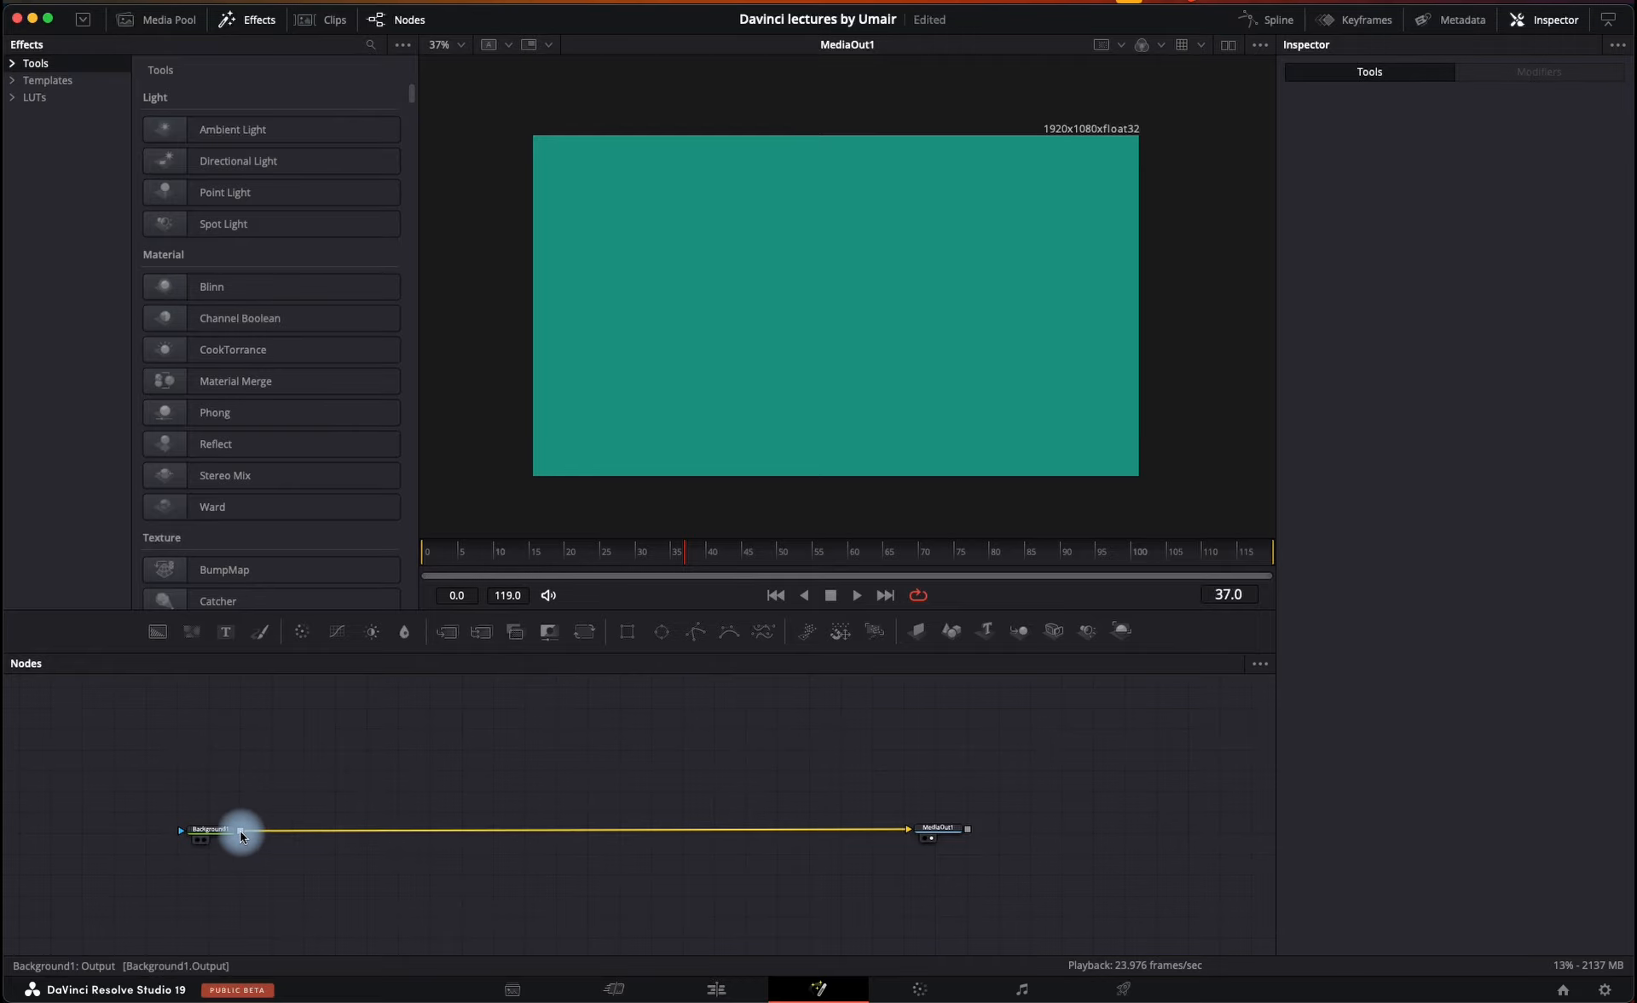
- Try adding a separate Text+ node beside the Background1 to MediaOut1 connection, arrange it, and delete it again
{"action": "left_click_drag", "start_coordinate": [225, 631], "coordinate": [389, 878]}
{"action": "left_click_drag", "start_coordinate": [284, 883], "coordinate": [372, 809]}
{"action": "left_click_drag", "start_coordinate": [248, 805], "coordinate": [337, 855]}
{"action": "left_click_drag", "start_coordinate": [396, 700], "coordinate": [332, 930]}
{"action": "key", "text": "Delete"}
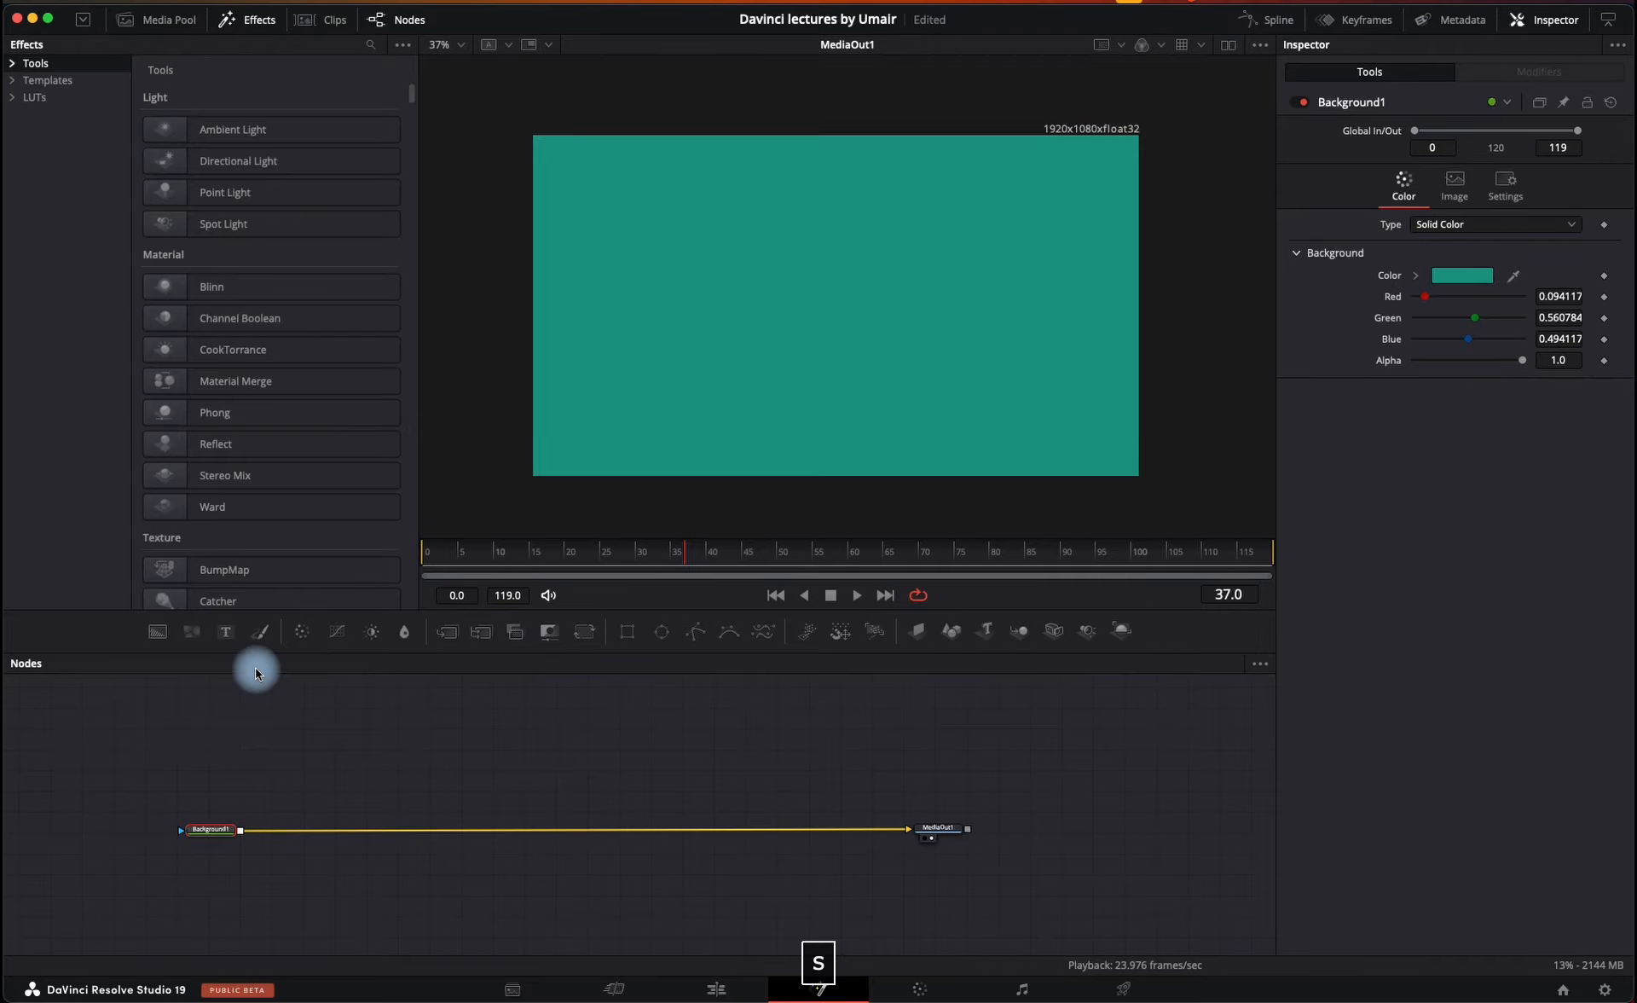
- Try dropping a Text+ node directly onto the Background1 to MediaOut1 connection, and delete it along with its Merge node
{"action": "left_click_drag", "start_coordinate": [226, 631], "coordinate": [379, 836]}
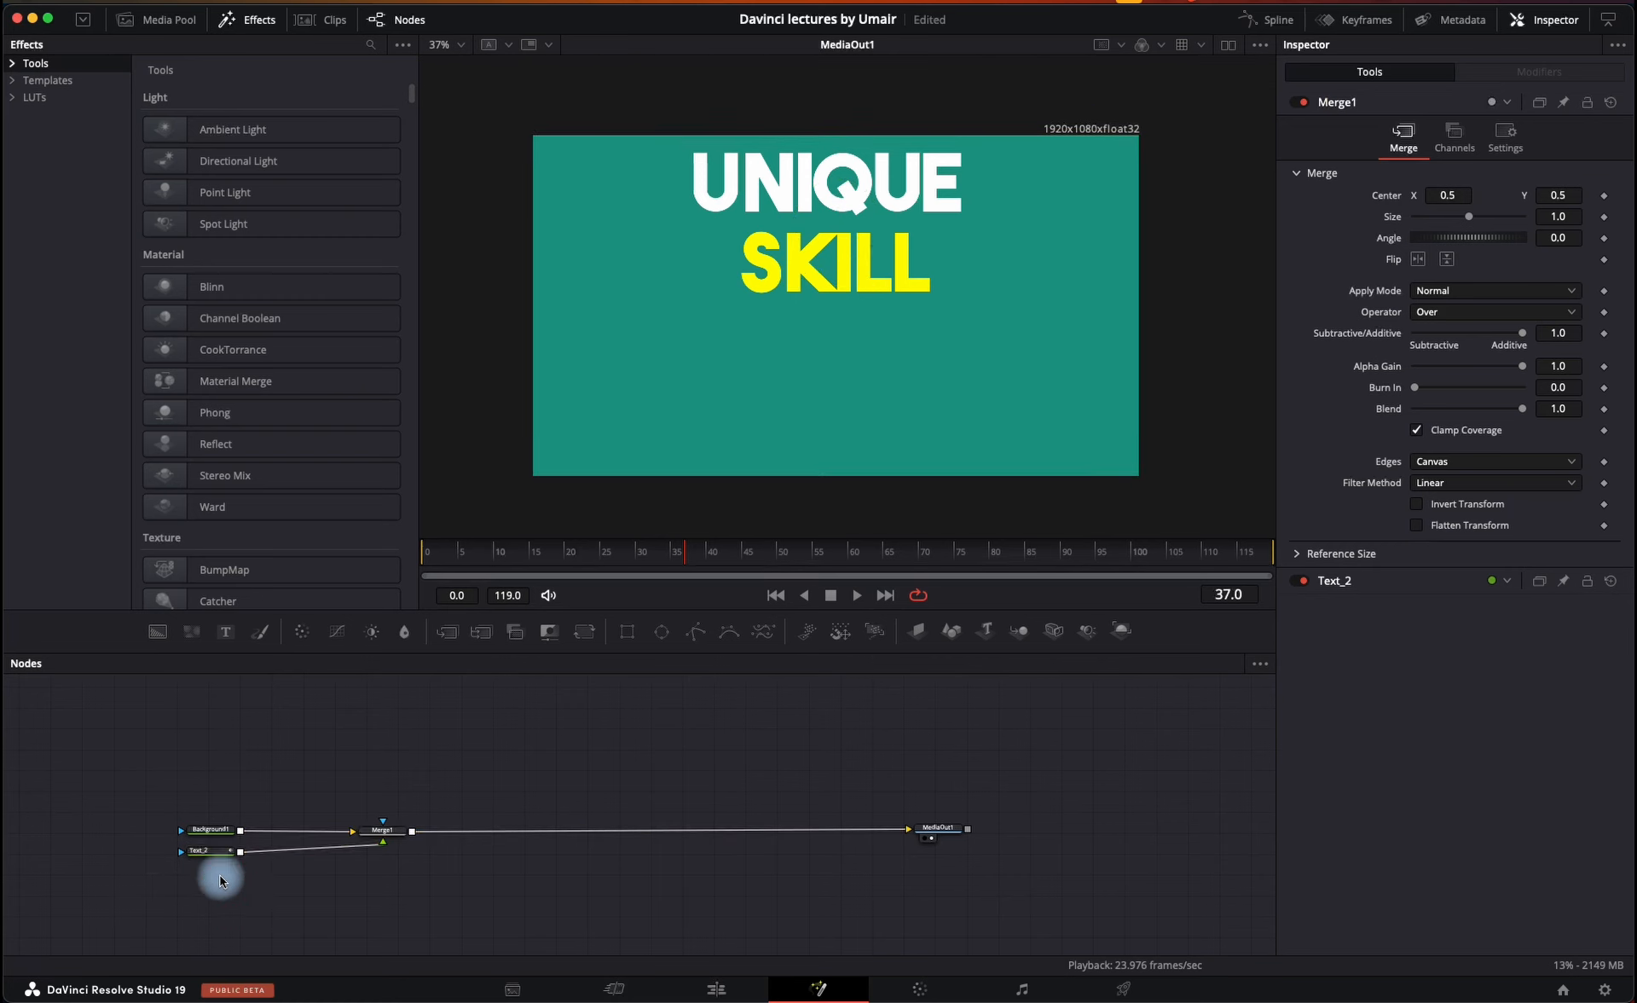
{"action": "left_click_drag", "start_coordinate": [213, 857], "coordinate": [417, 775]}
{"action": "key", "text": "Delete"}
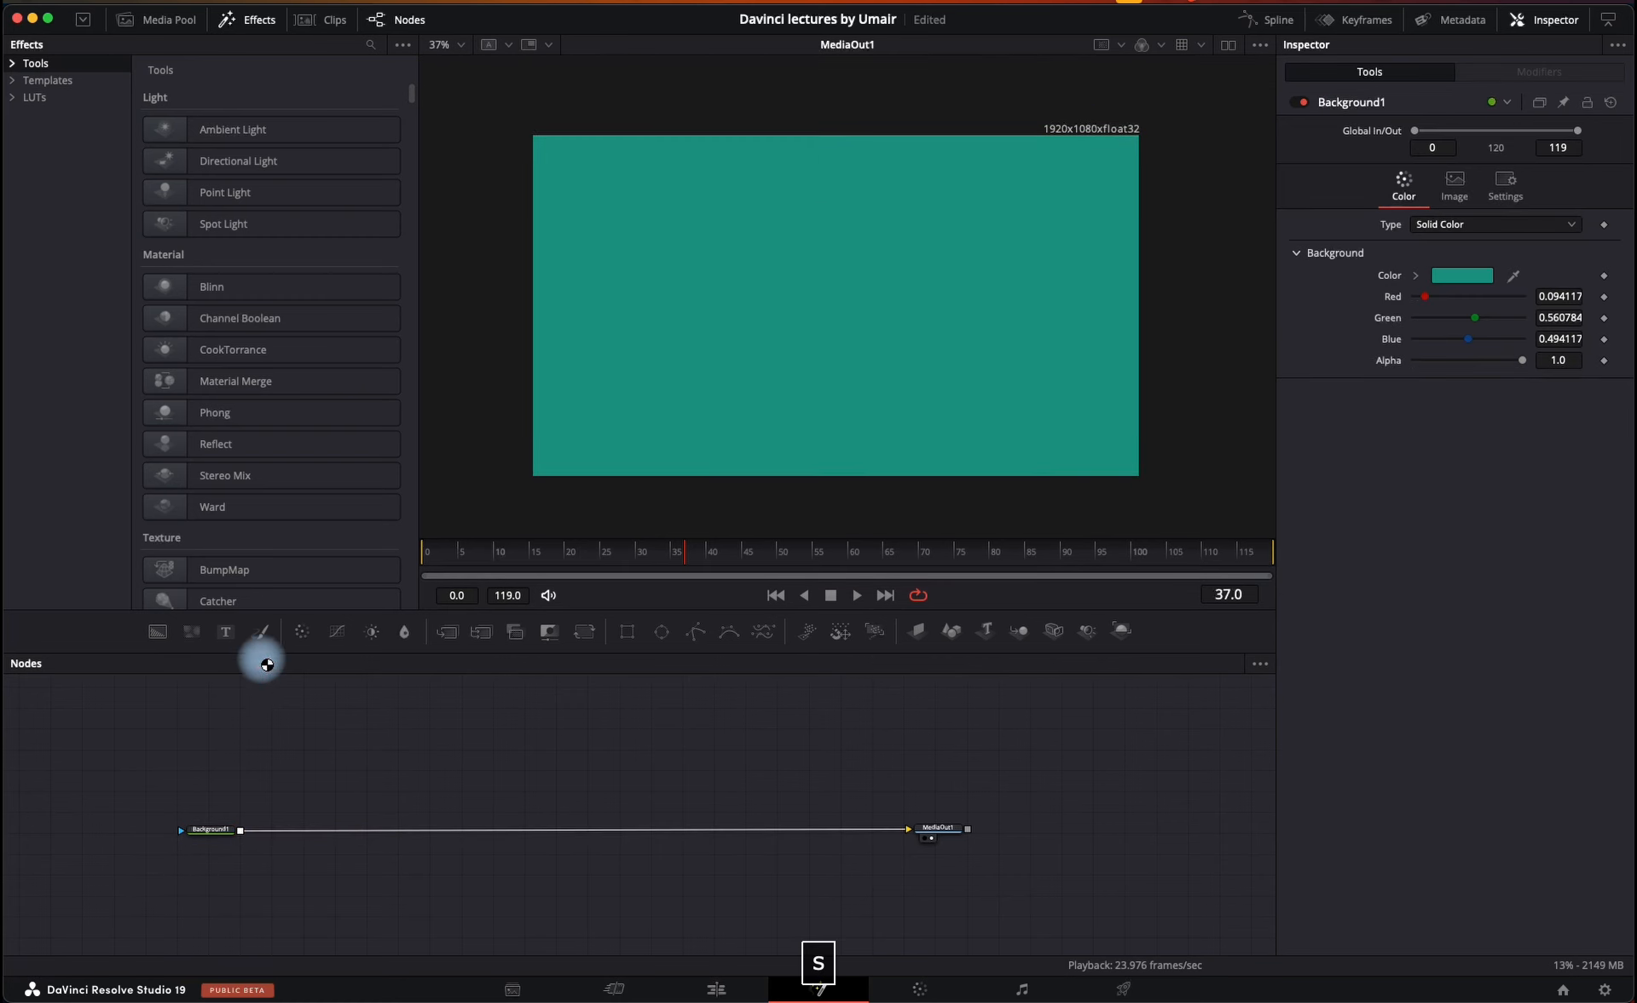
- Try adding a loose FastNoise node, merging its output with Background1's output, and delete both new nodes
{"action": "left_click", "coordinate": [193, 631]}
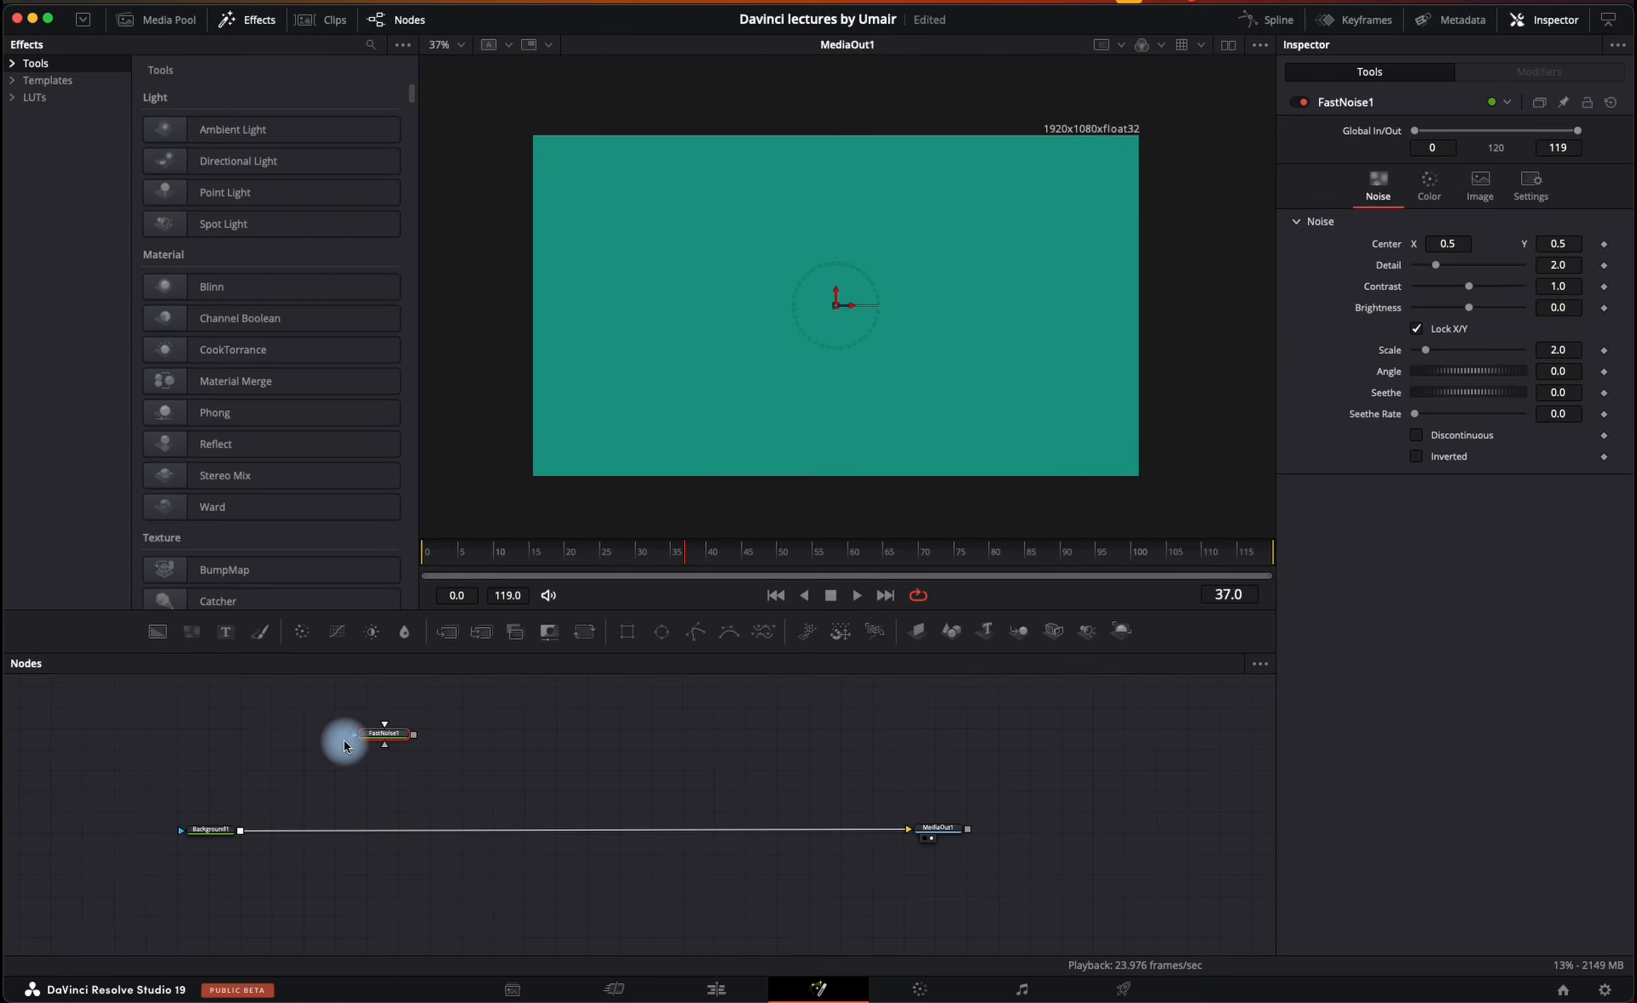
{"action": "left_click_drag", "start_coordinate": [374, 744], "coordinate": [366, 748]}
{"action": "left_click_drag", "start_coordinate": [305, 734], "coordinate": [476, 789]}
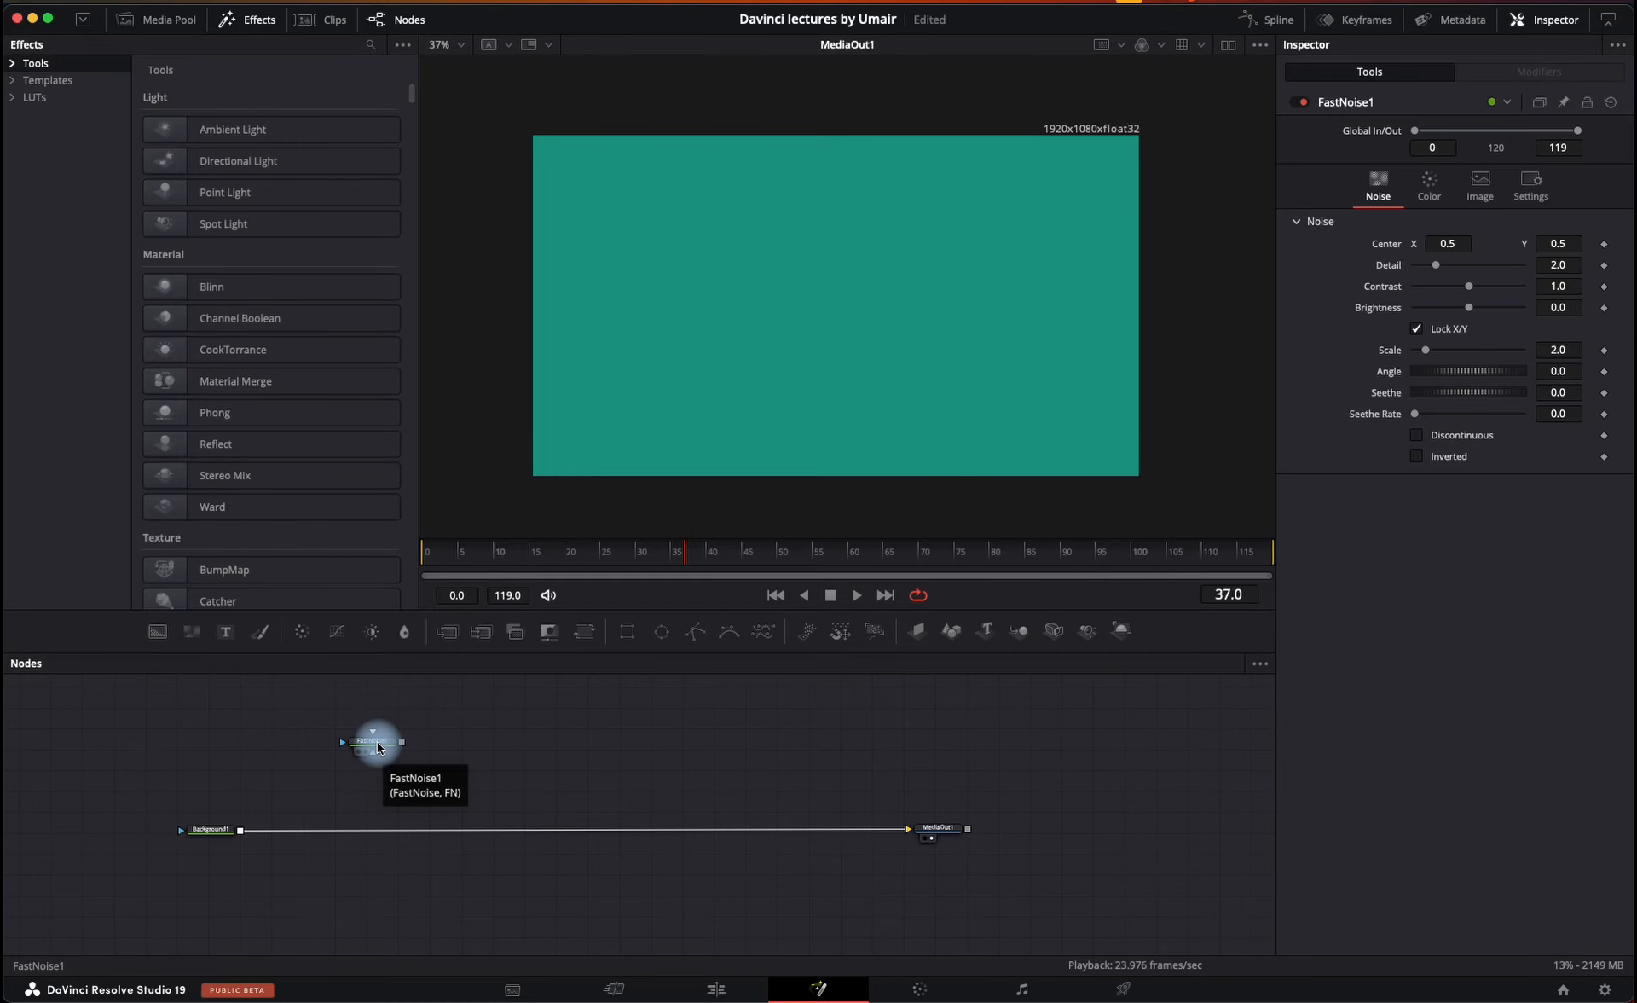
{"action": "left_click_drag", "start_coordinate": [402, 742], "coordinate": [241, 829]}
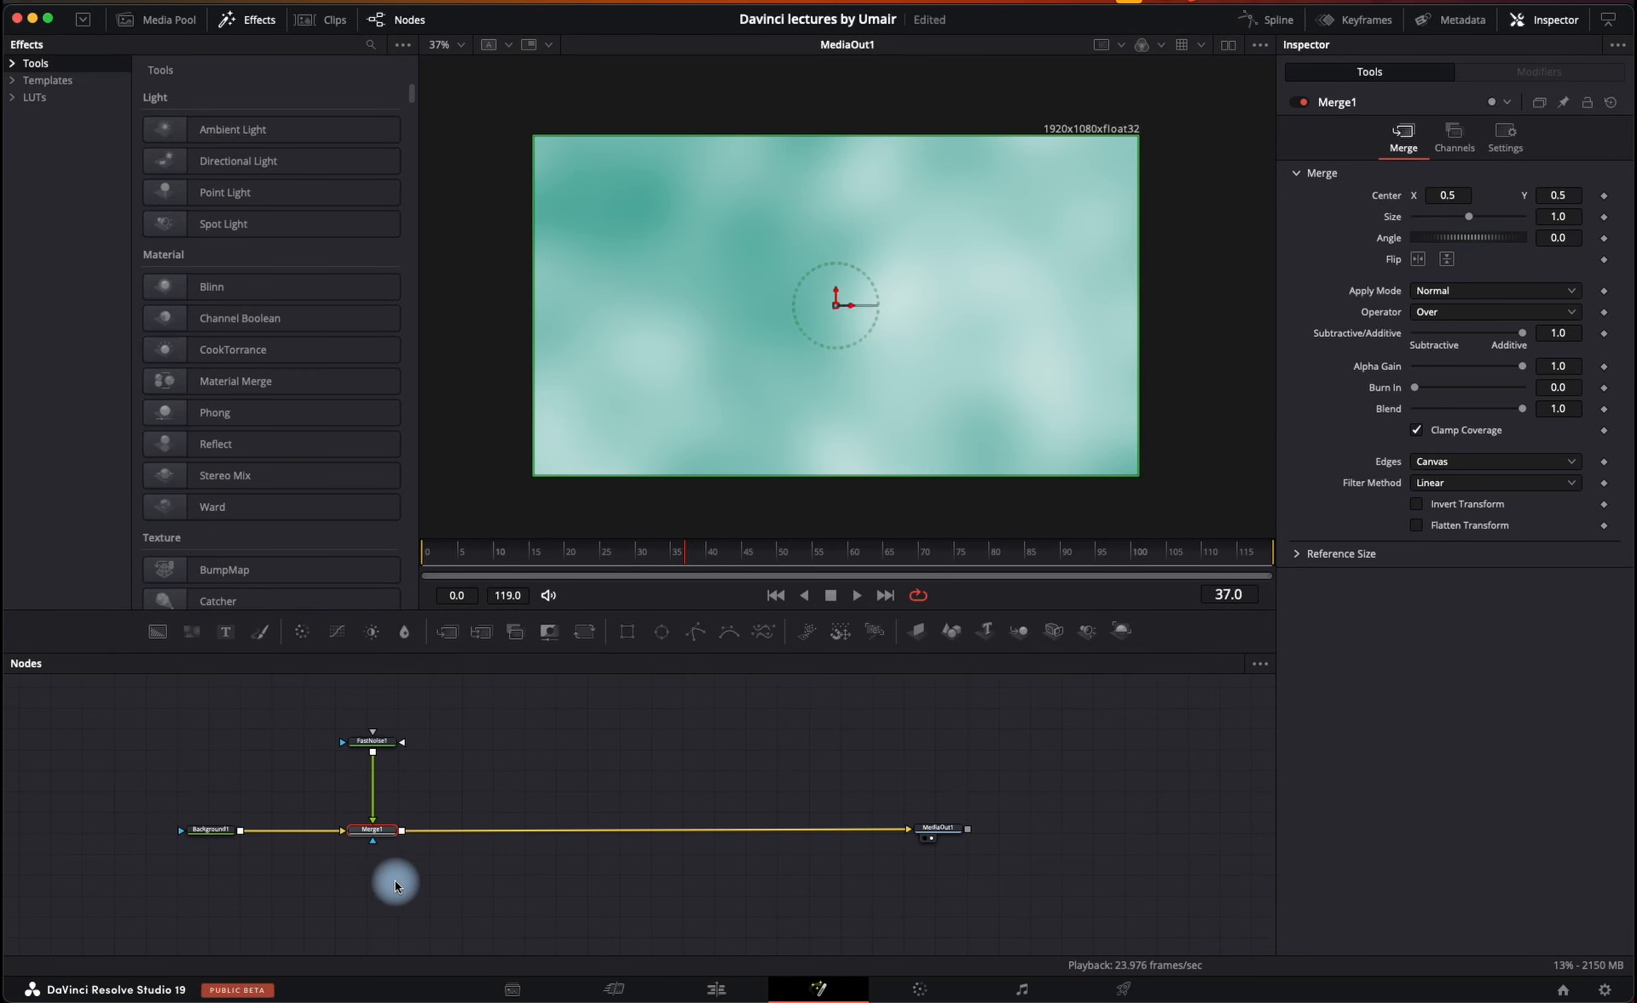
{"action": "left_click_drag", "start_coordinate": [394, 801], "coordinate": [397, 725]}
{"action": "key", "text": "s"}
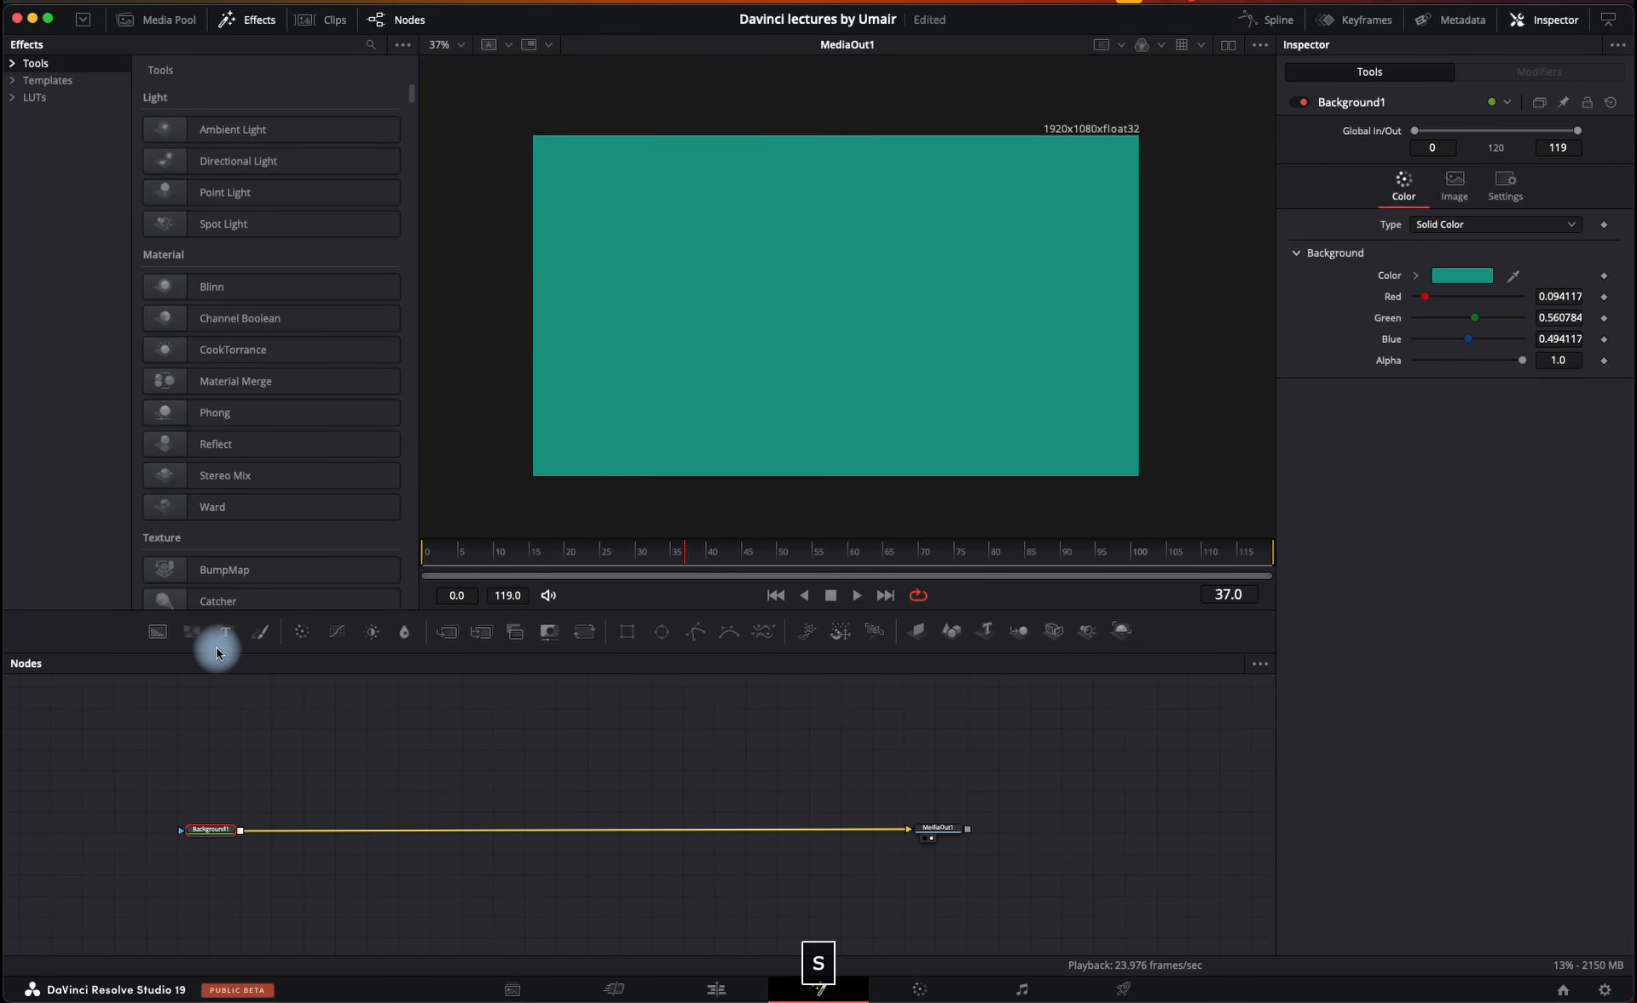
- Try dropping a FastNoise node onto the Background1 to MediaOut1 connection, rearrange it with its Merge, and remove both
{"action": "left_click_drag", "start_coordinate": [197, 631], "coordinate": [370, 829]}
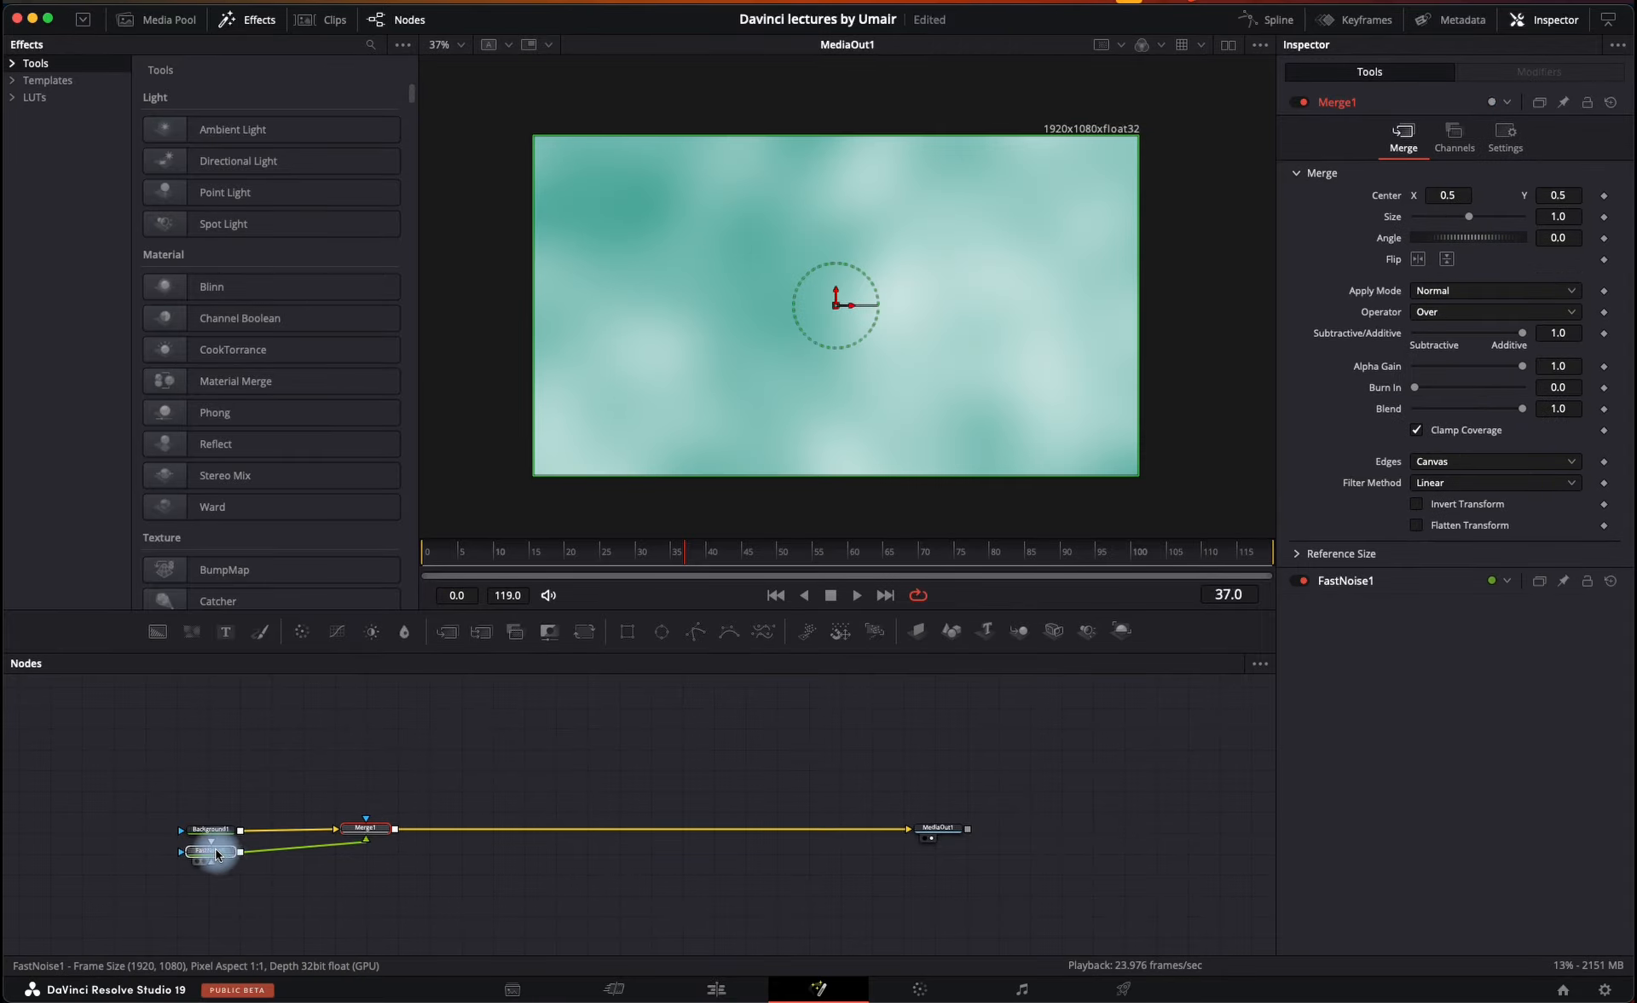
{"action": "left_click_drag", "start_coordinate": [217, 848], "coordinate": [420, 685]}
{"action": "left_click", "coordinate": [416, 912]}
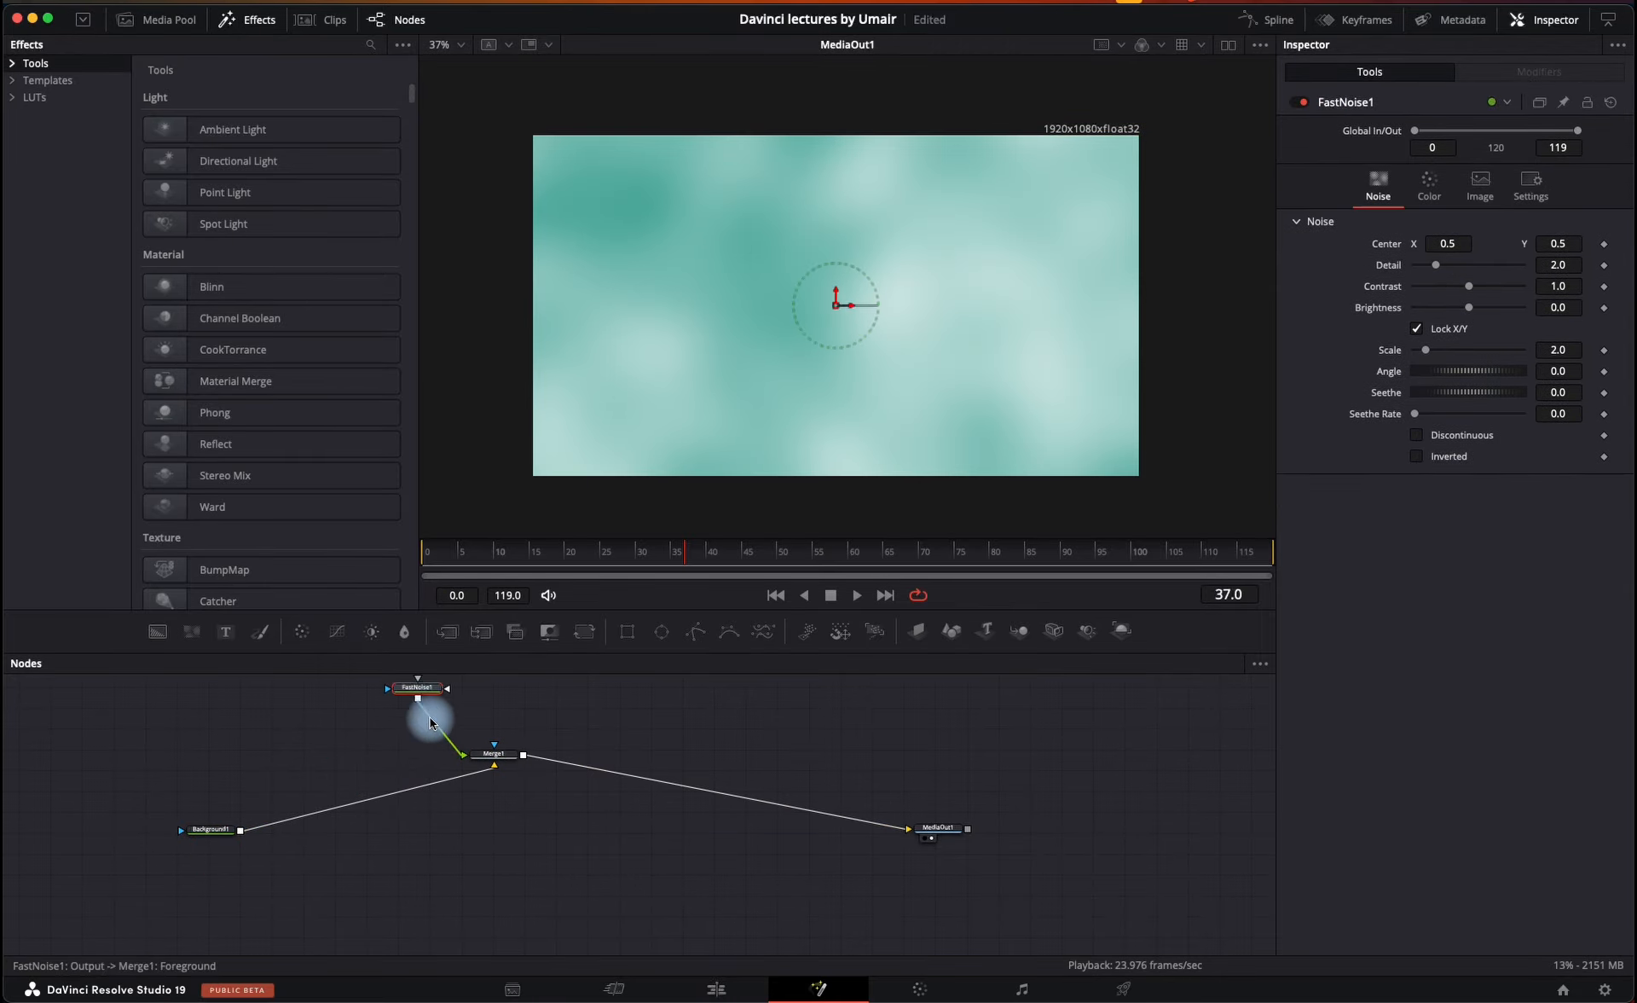
{"action": "left_click_drag", "start_coordinate": [482, 759], "coordinate": [345, 844]}
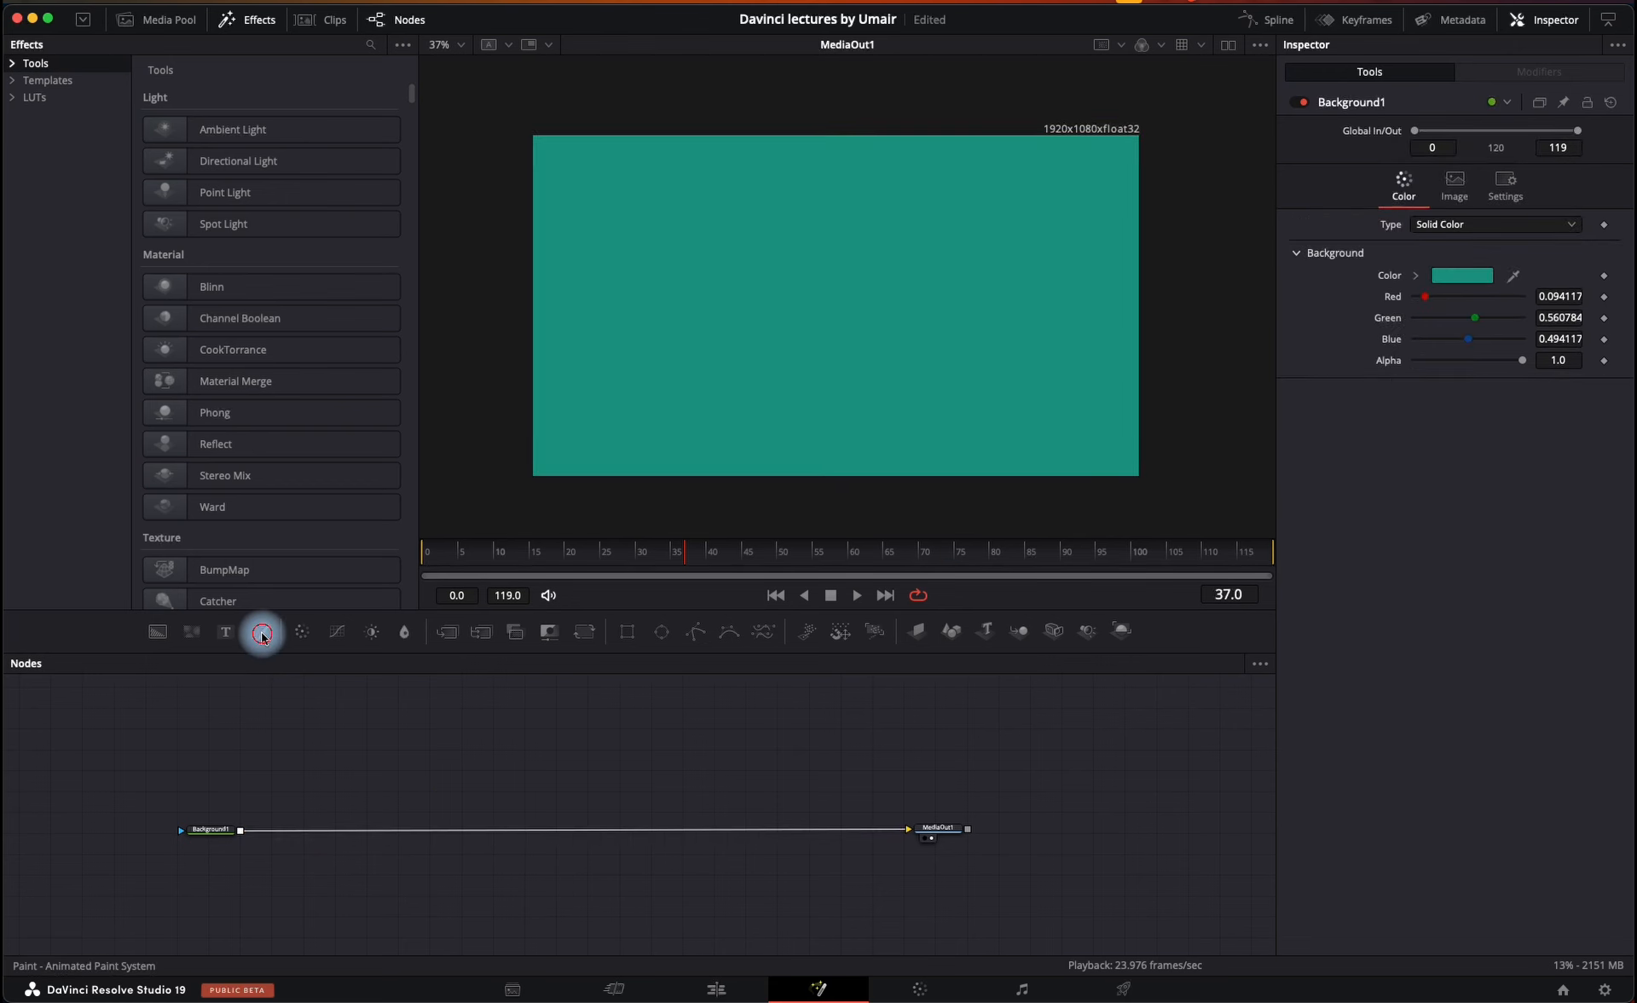
- Insert a Paint node between Background1 and MediaOut1 and look through its Brush Controls
{"action": "mouse_move", "coordinate": [262, 636]}
{"action": "left_mouse_down"}
{"action": "mouse_move", "coordinate": [336, 738]}
{"action": "mouse_move", "coordinate": [369, 831]}
{"action": "mouse_move", "coordinate": [368, 783]}
{"action": "mouse_move", "coordinate": [371, 834]}
{"action": "left_mouse_up"}
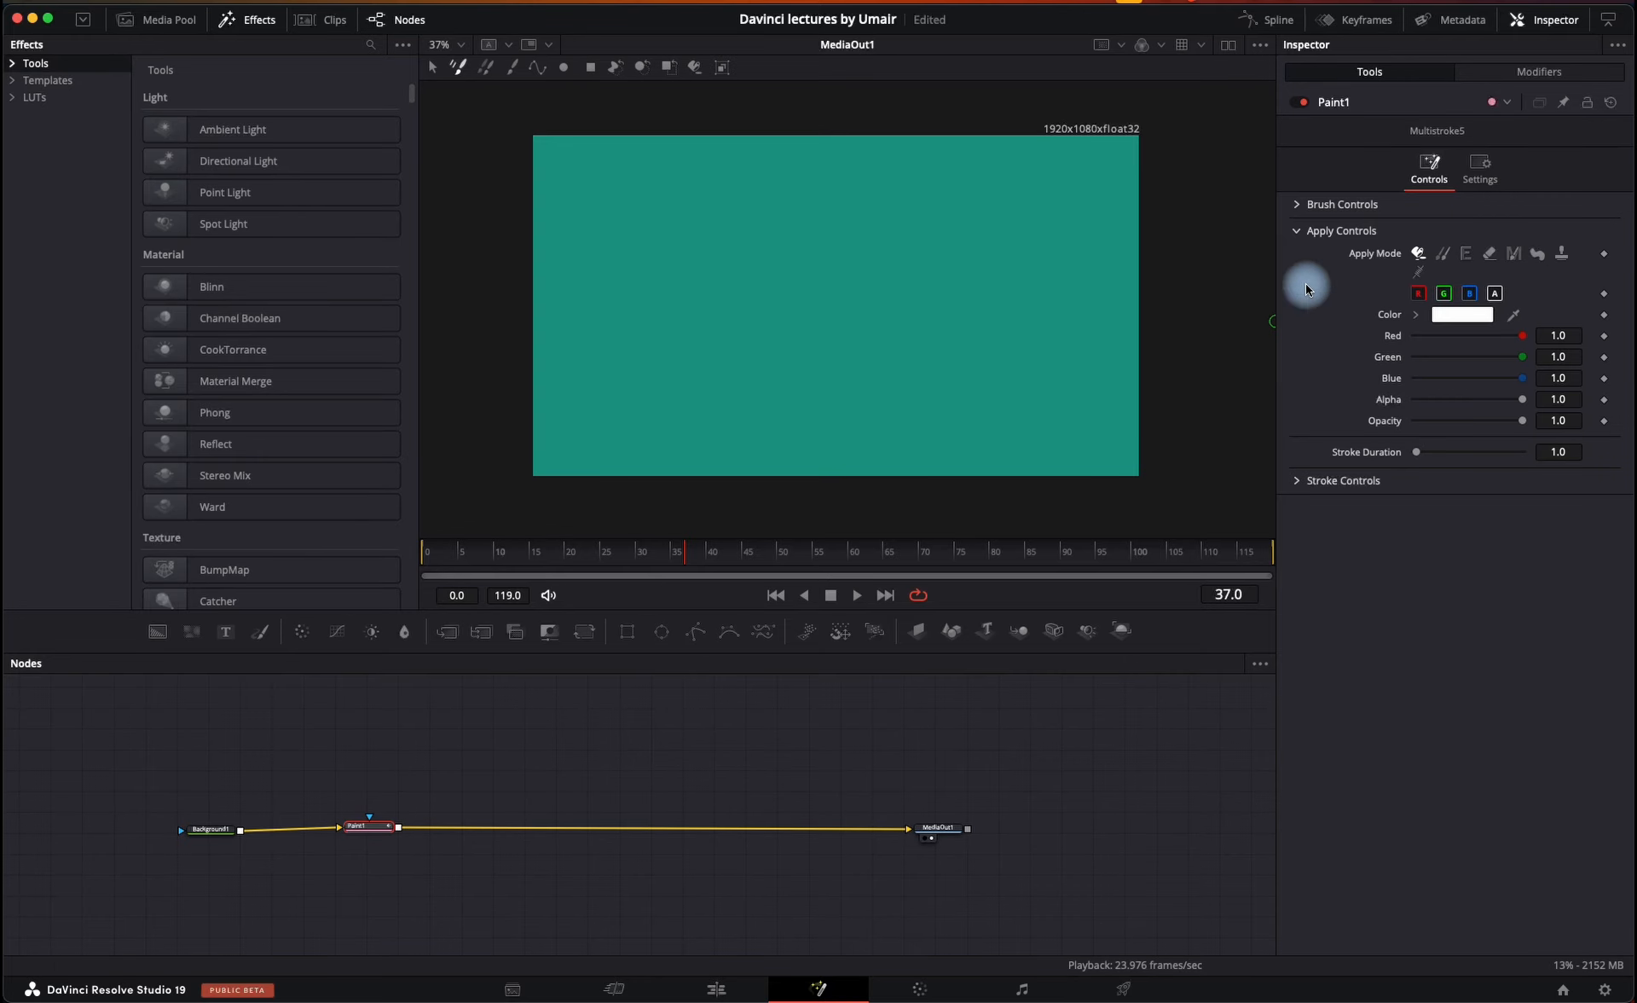
{"action": "left_click", "coordinate": [1301, 205]}
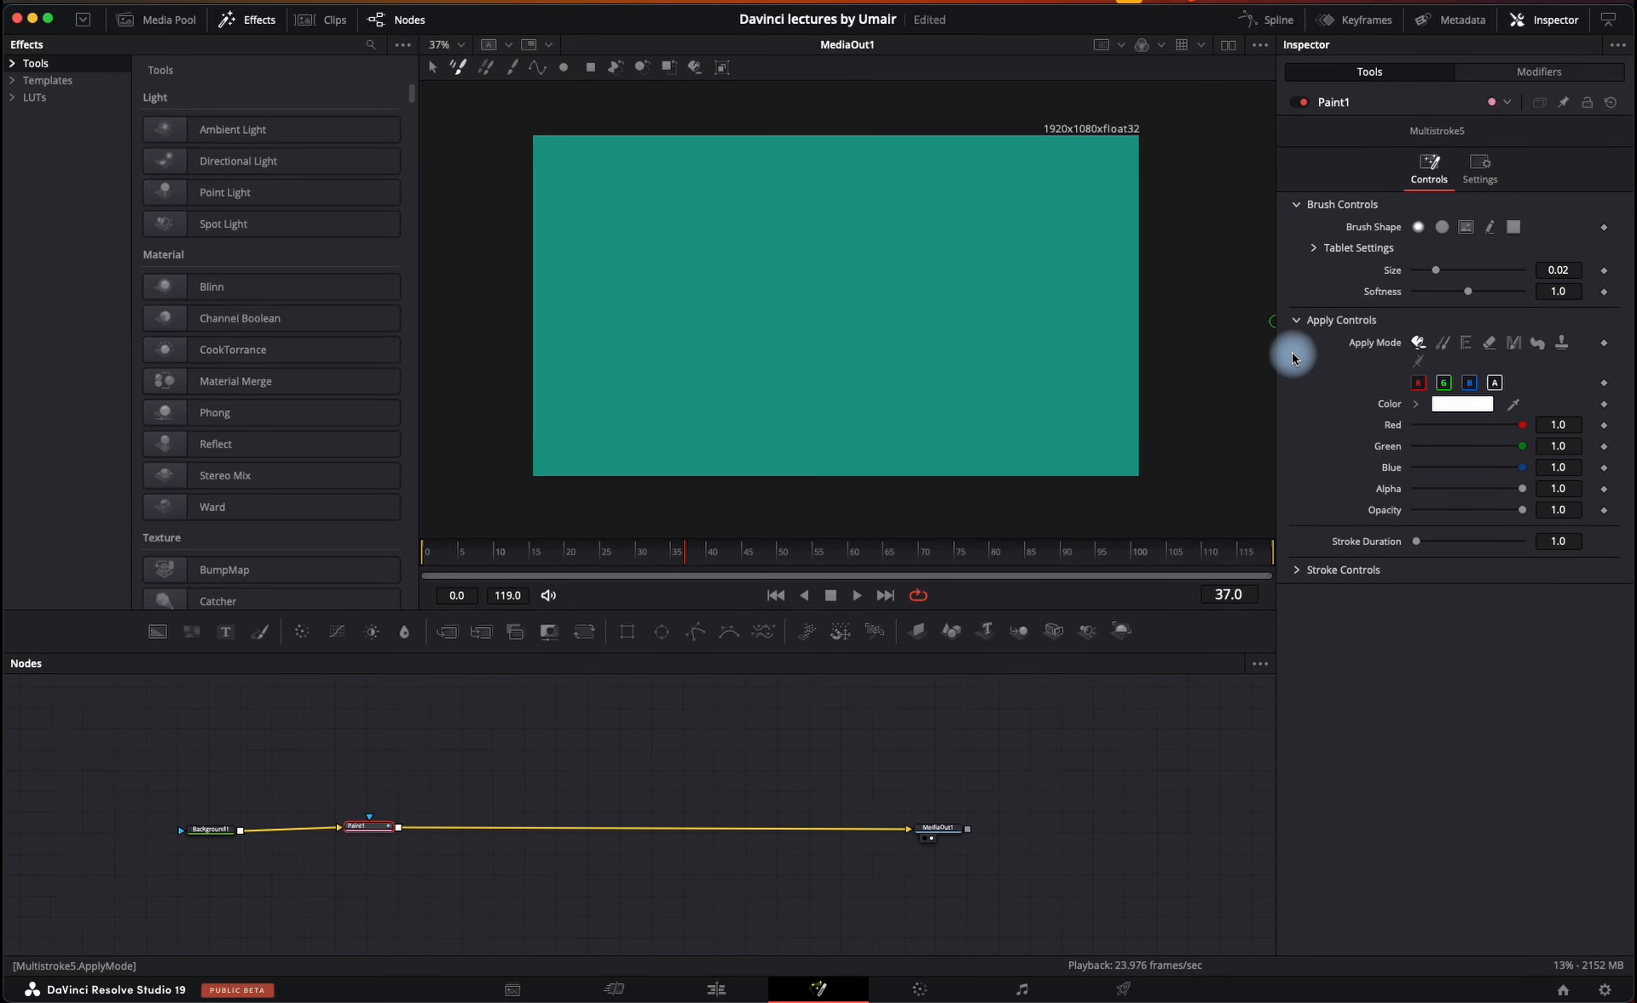
{"action": "left_click", "coordinate": [1297, 205]}
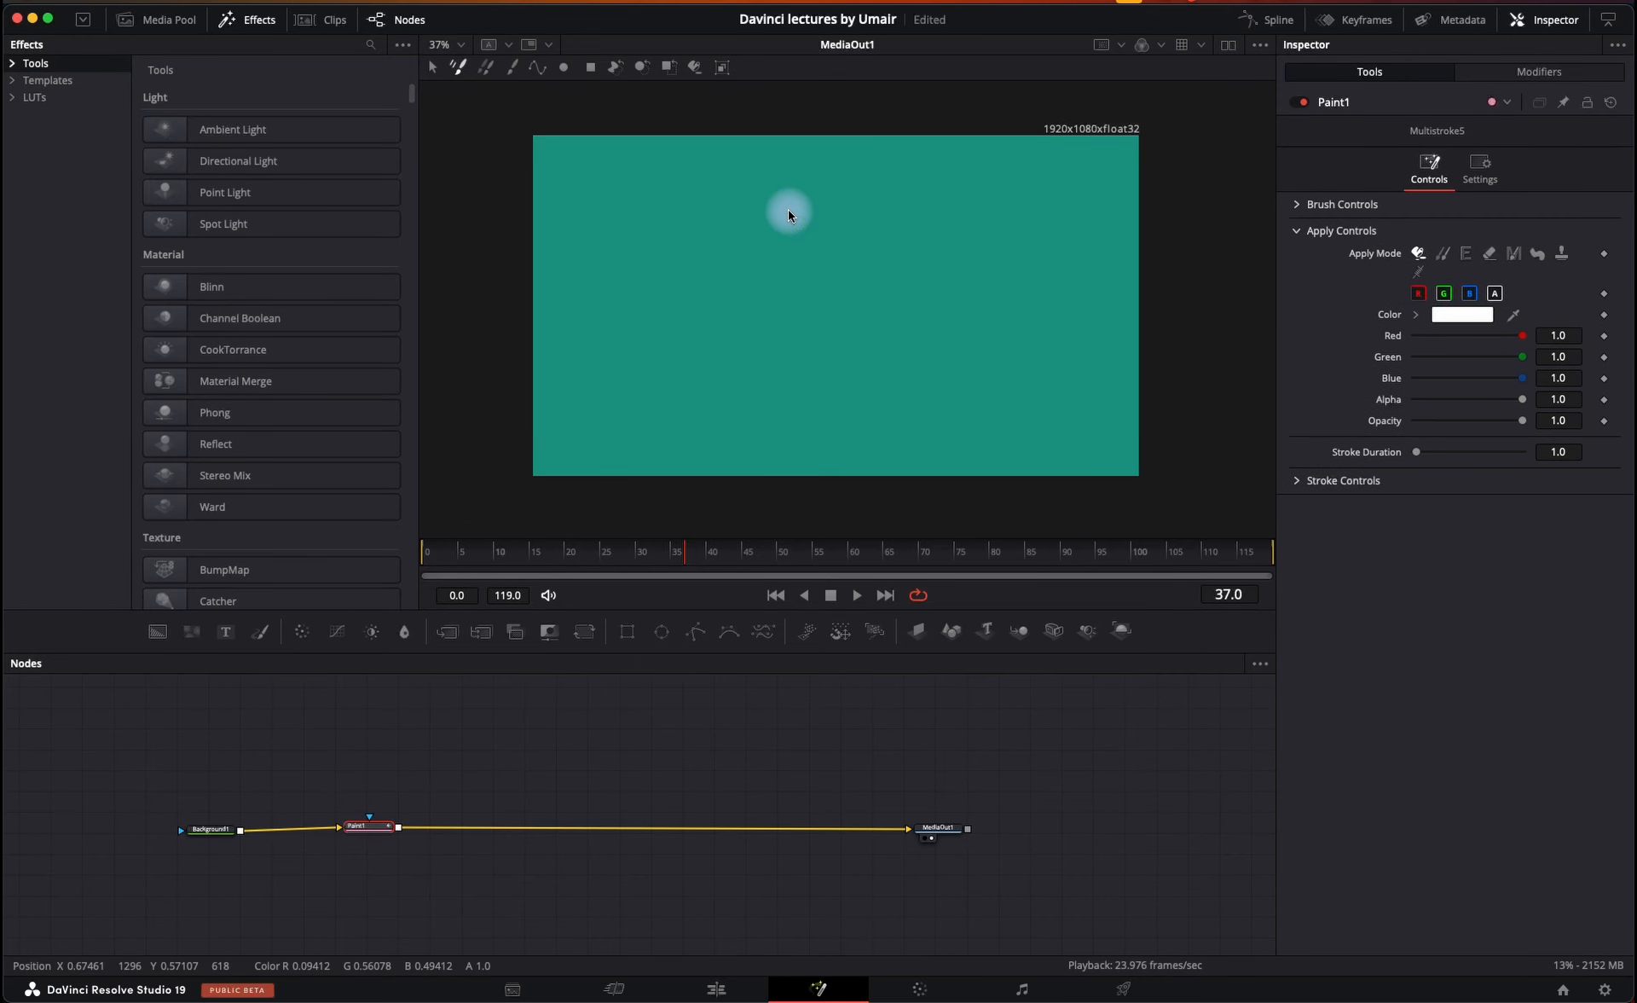
- Paint three thin white freehand strokes across the teal background with the Multistroke brush
{"action": "left_click", "coordinate": [457, 72]}
{"action": "mouse_move", "coordinate": [585, 327]}
{"action": "left_mouse_down"}
{"action": "mouse_move", "coordinate": [805, 341]}
{"action": "mouse_move", "coordinate": [989, 277]}
{"action": "left_mouse_up"}
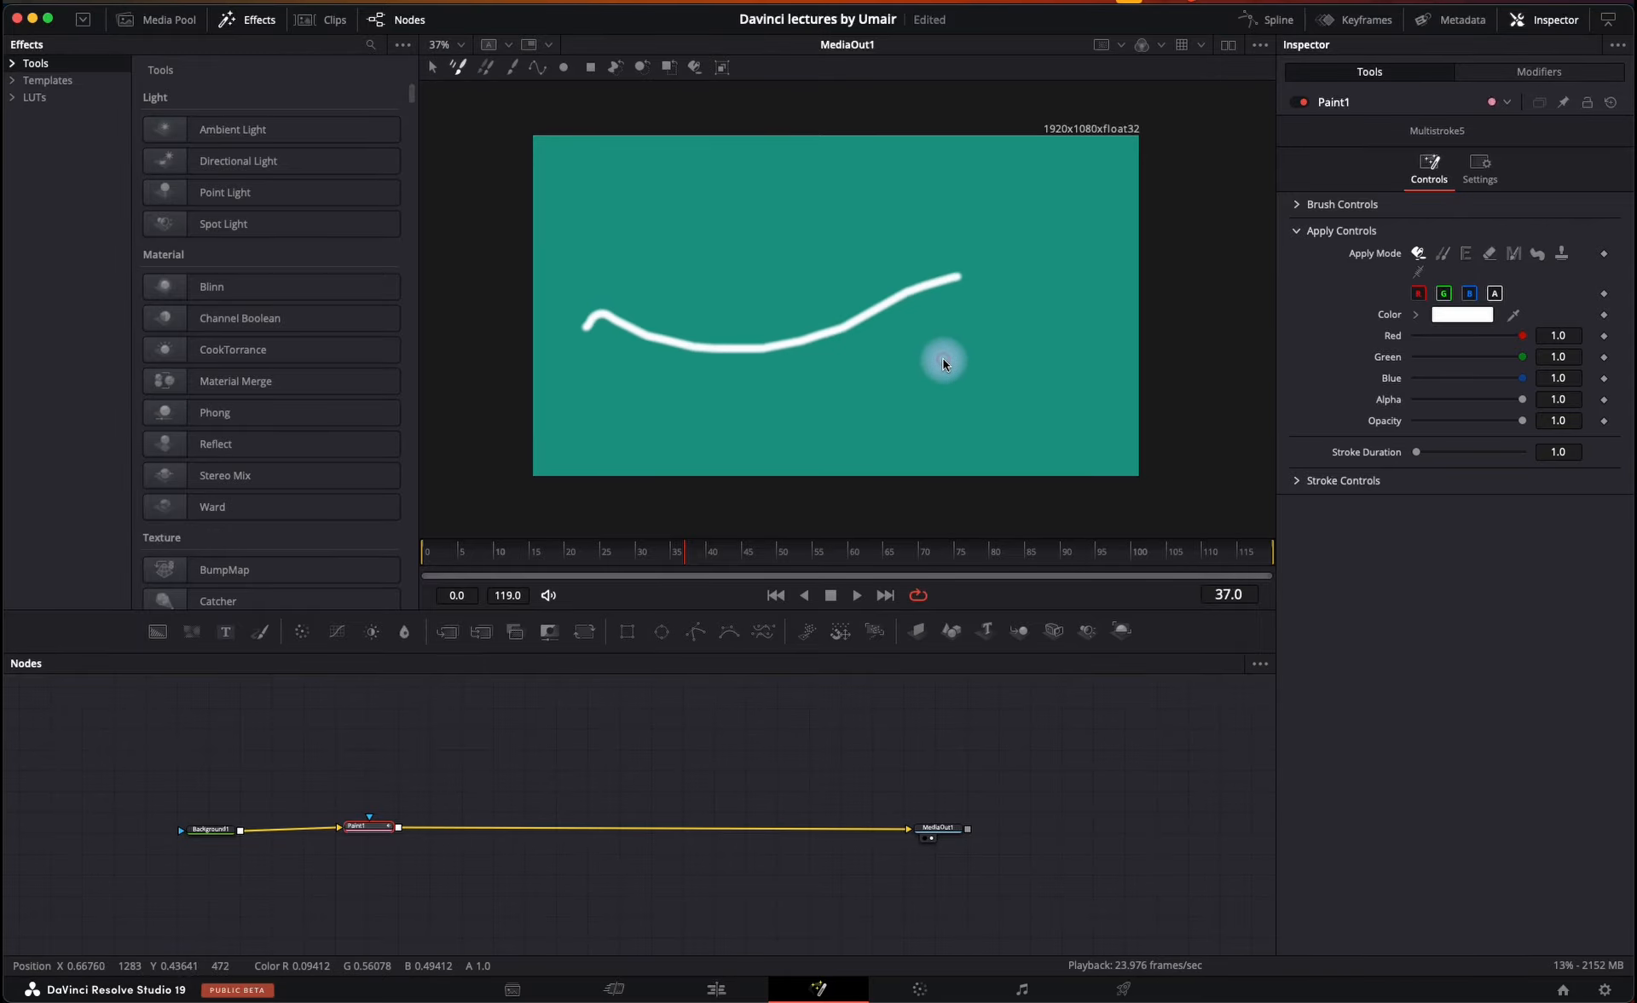
{"action": "left_click_drag", "start_coordinate": [805, 219], "coordinate": [955, 246]}
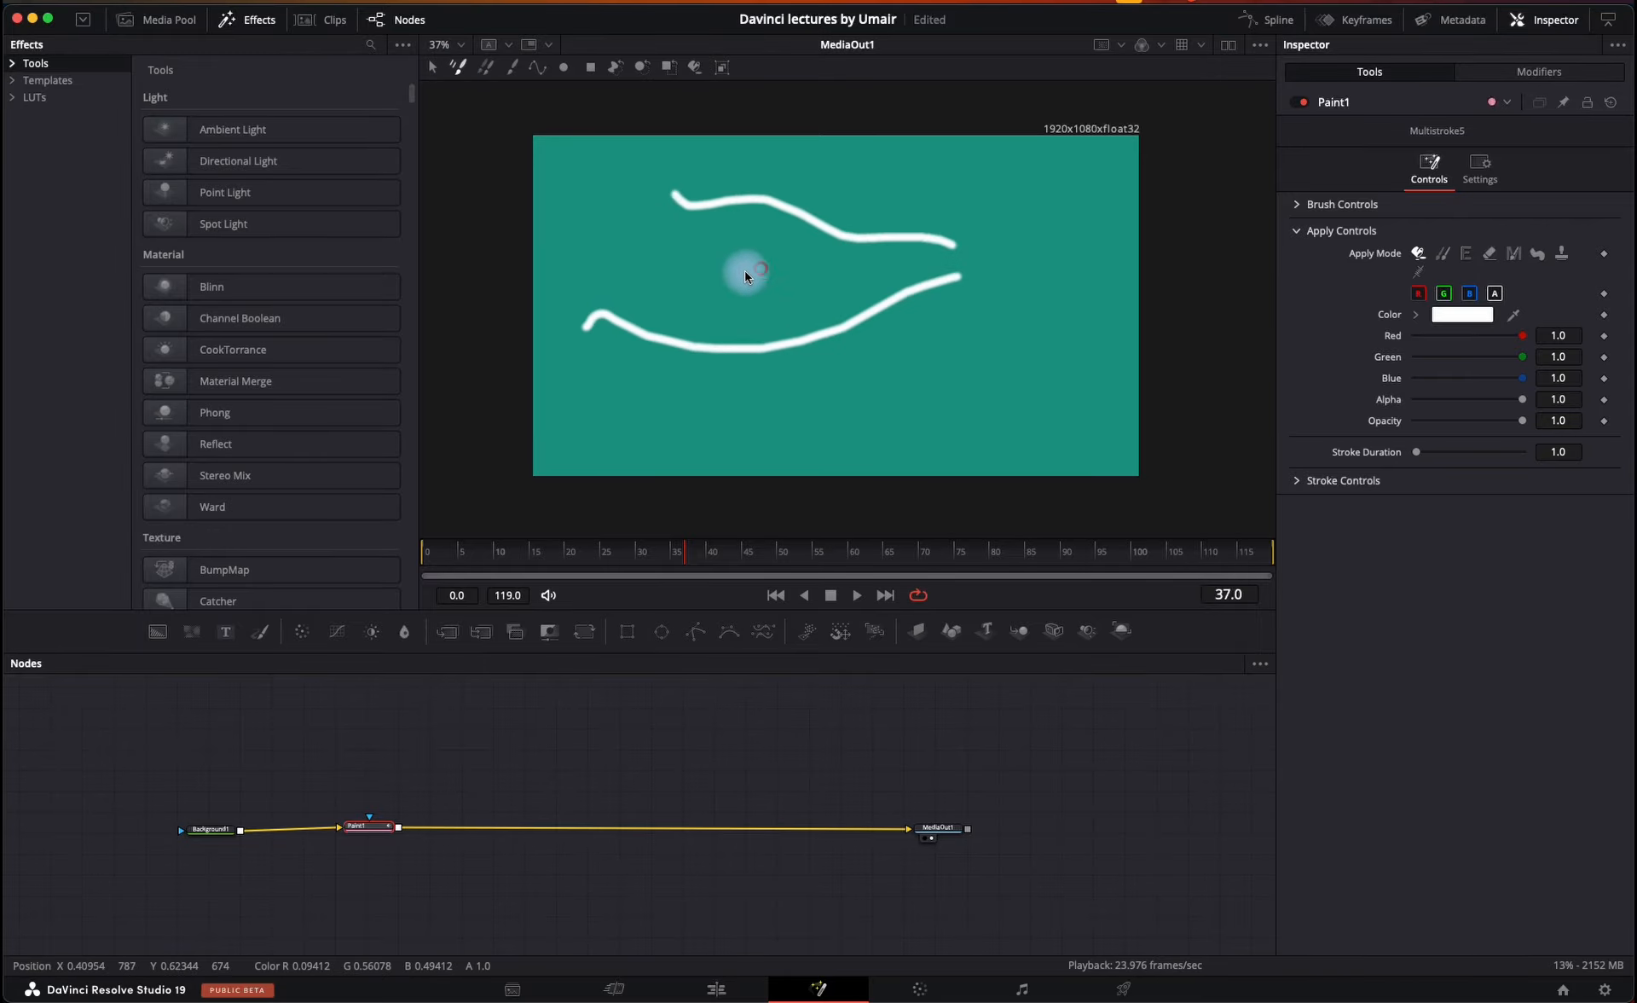
{"action": "left_click_drag", "start_coordinate": [687, 273], "coordinate": [902, 306]}
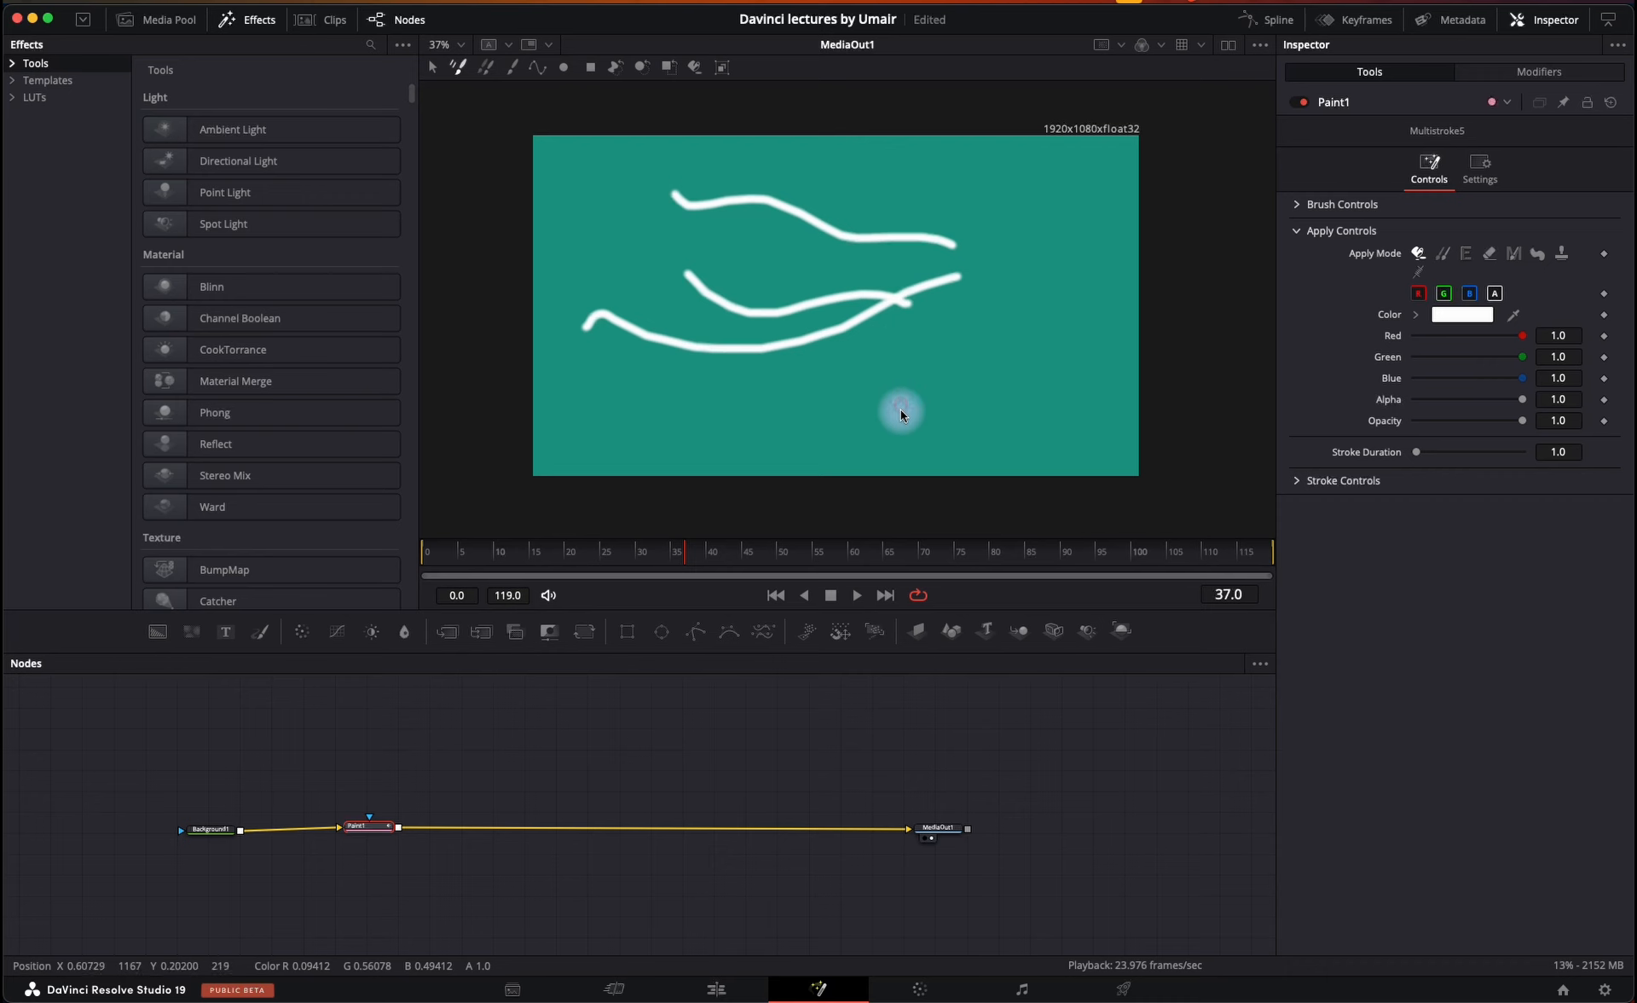
- Set the Multistroke brush size to 0.0535 and paint a thicker curved stroke across the lower part of the frame
{"action": "left_click", "coordinate": [1308, 205]}
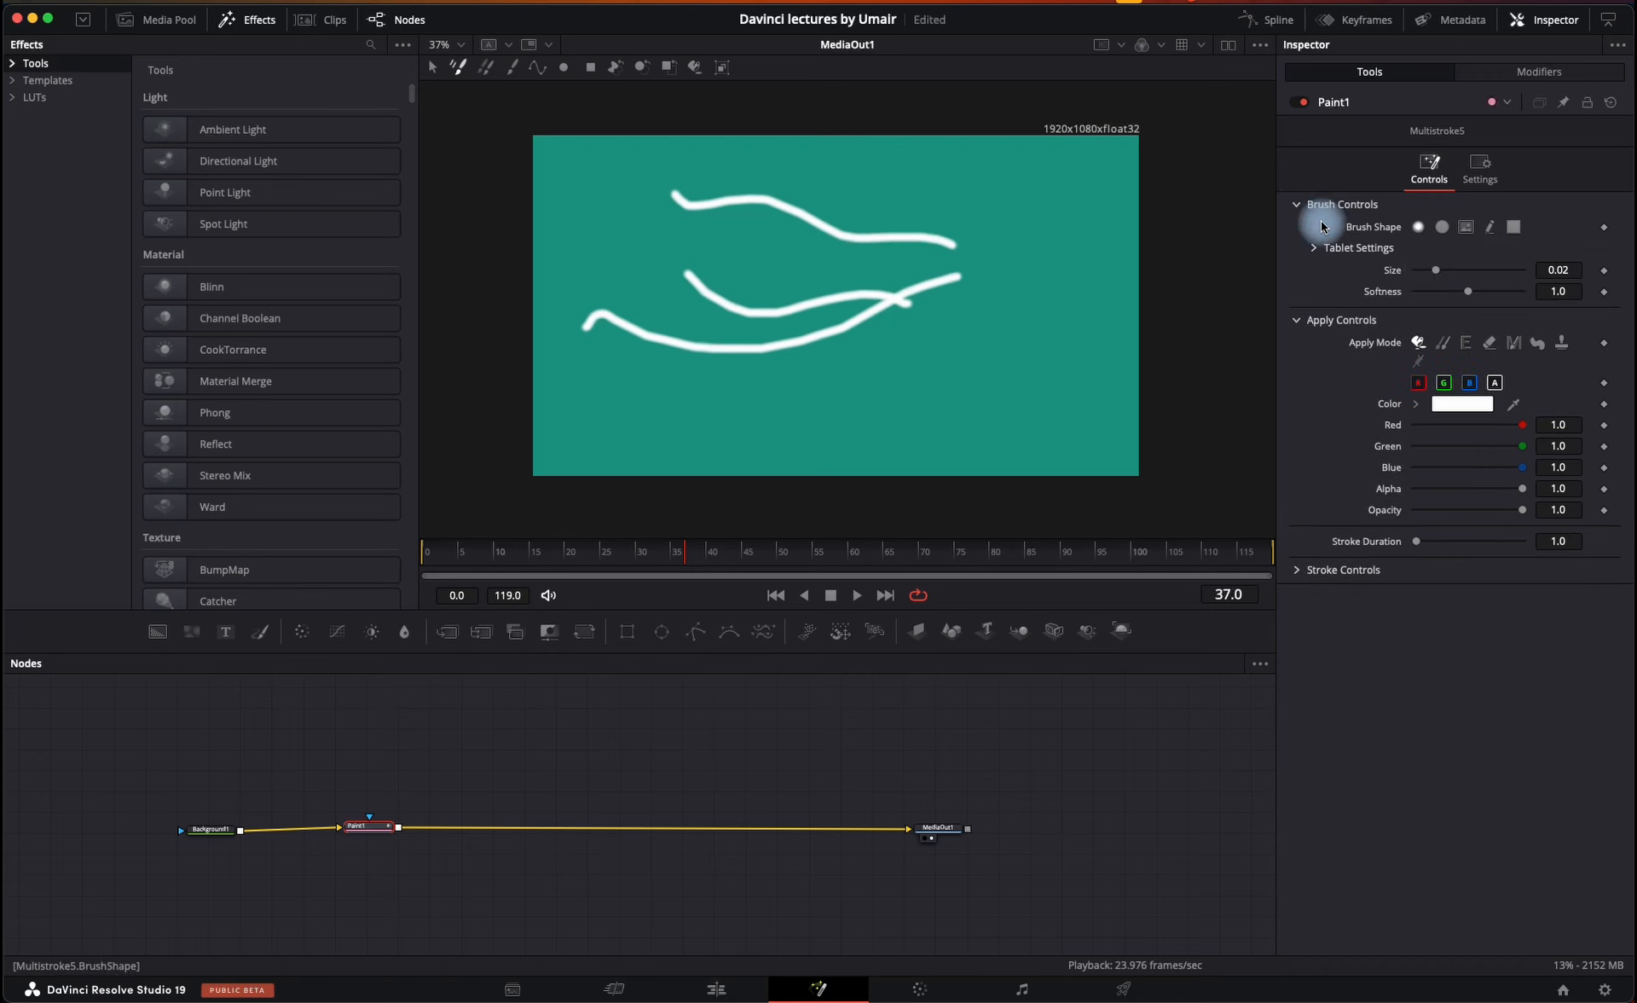
{"action": "left_click_drag", "start_coordinate": [1430, 270], "coordinate": [1470, 269]}
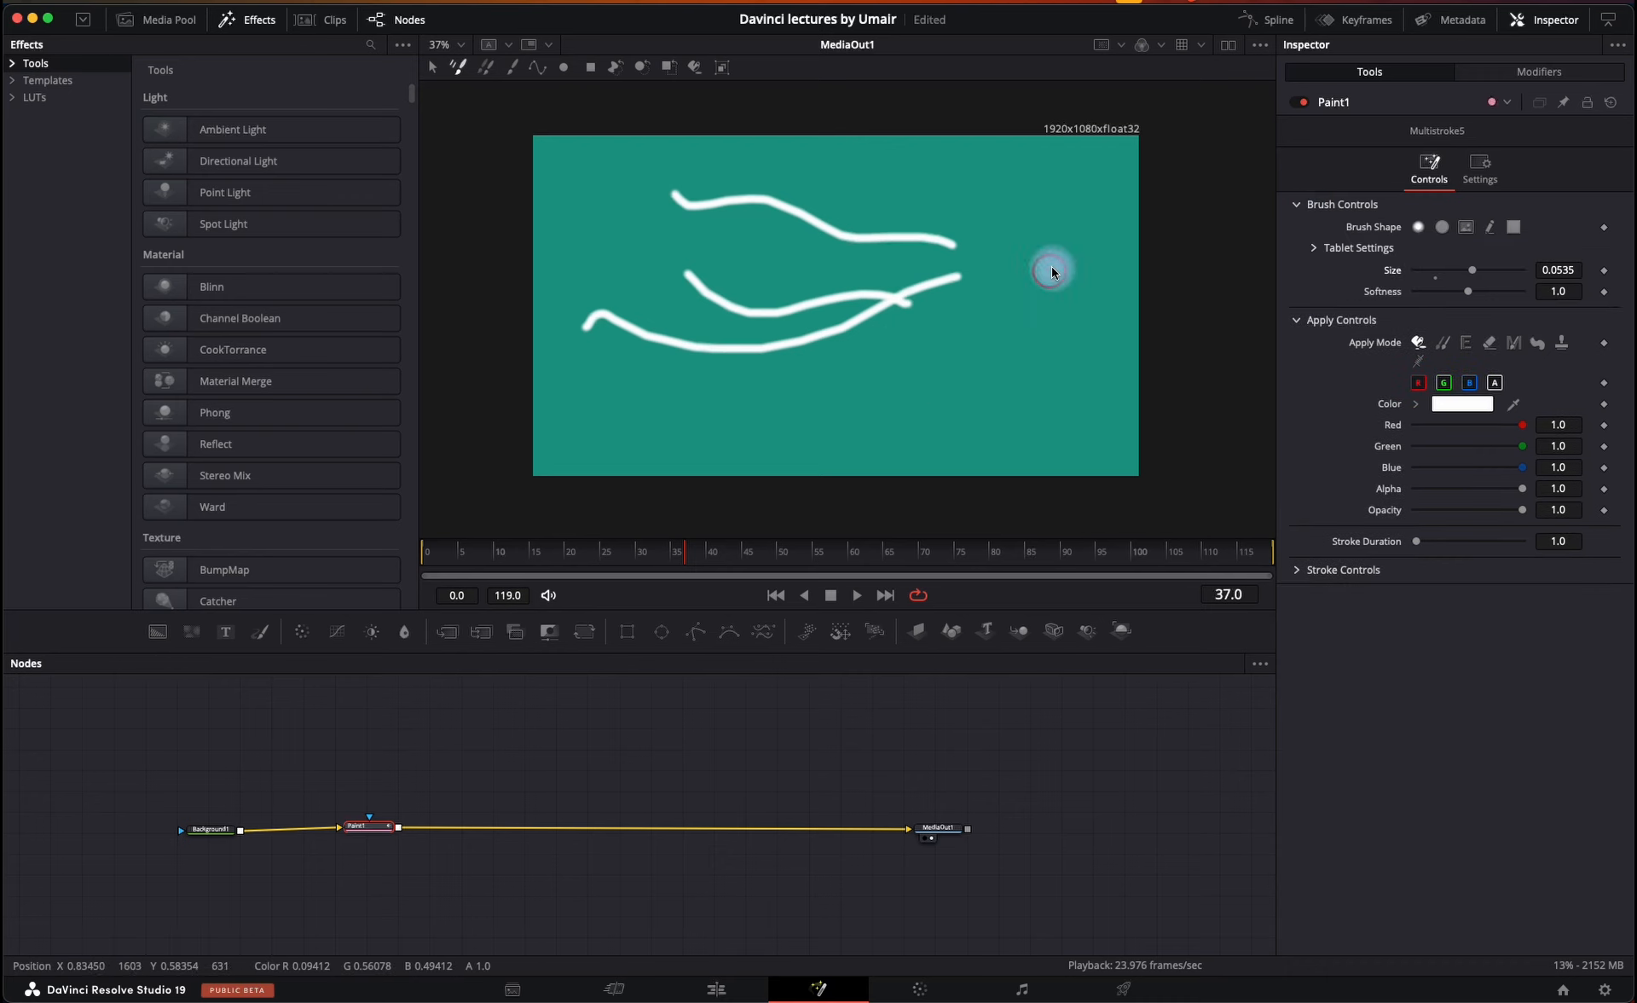
{"action": "mouse_move", "coordinate": [1051, 260]}
{"action": "left_mouse_down"}
{"action": "mouse_move", "coordinate": [934, 371]}
{"action": "mouse_move", "coordinate": [686, 415]}
{"action": "left_mouse_up"}
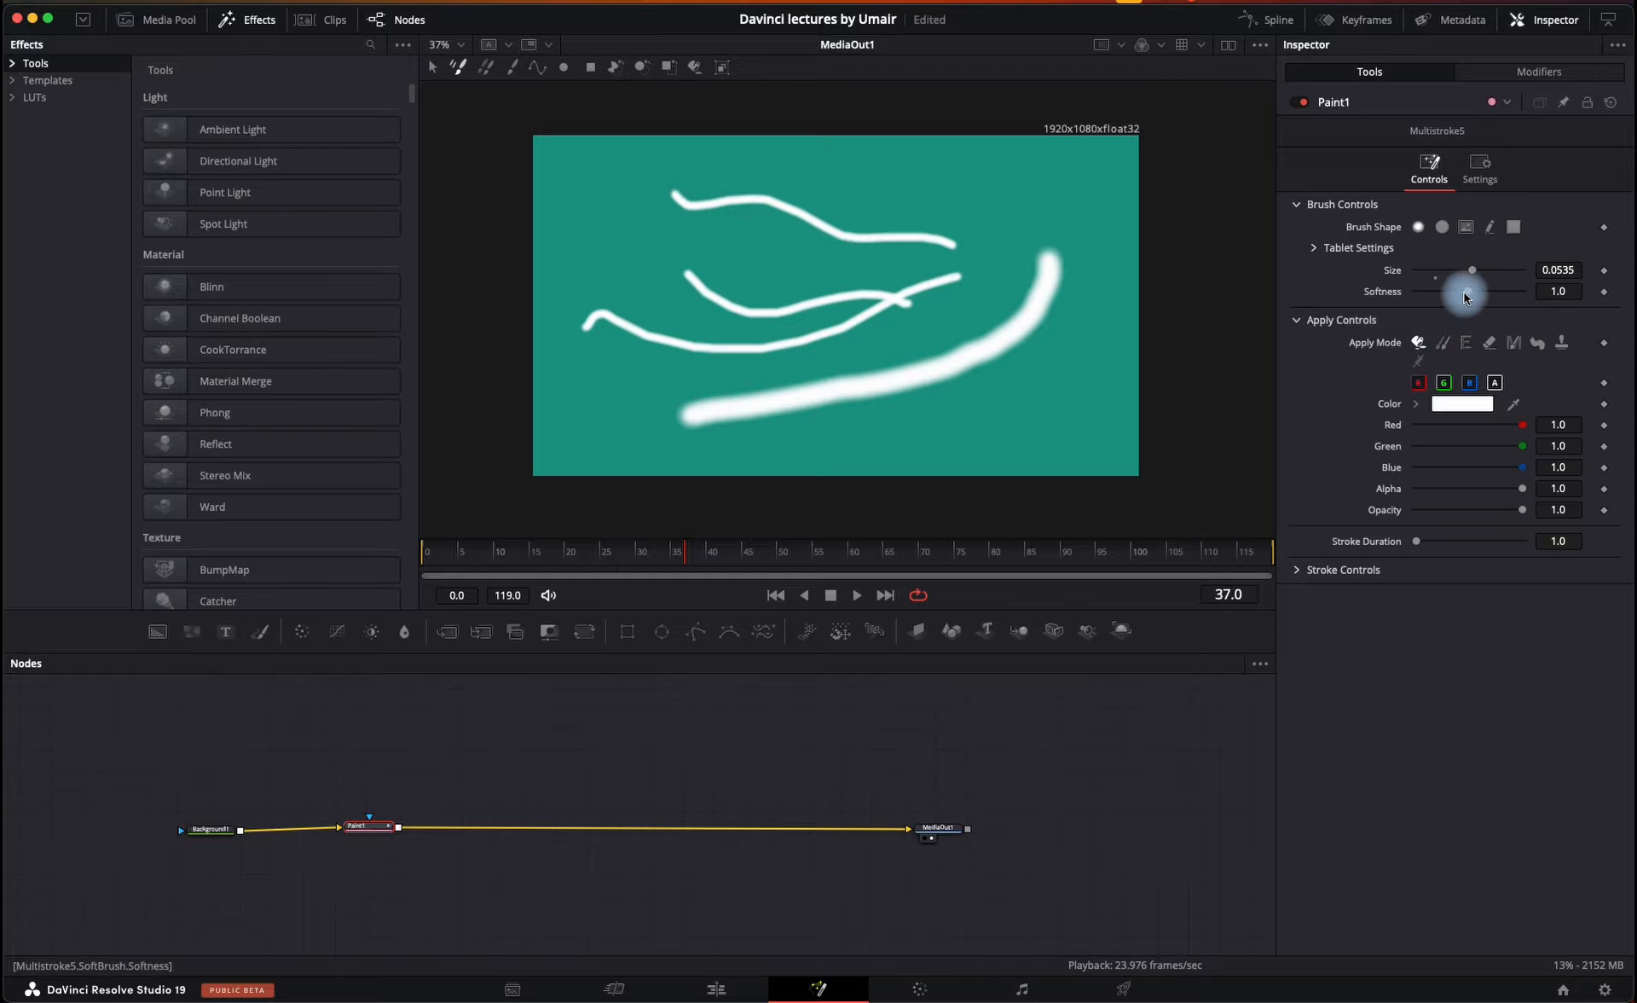
- Paint two softer test strokes, one with the brush softness at 1.292 and one at 1.669
{"action": "left_click_drag", "start_coordinate": [1469, 297], "coordinate": [1488, 292]}
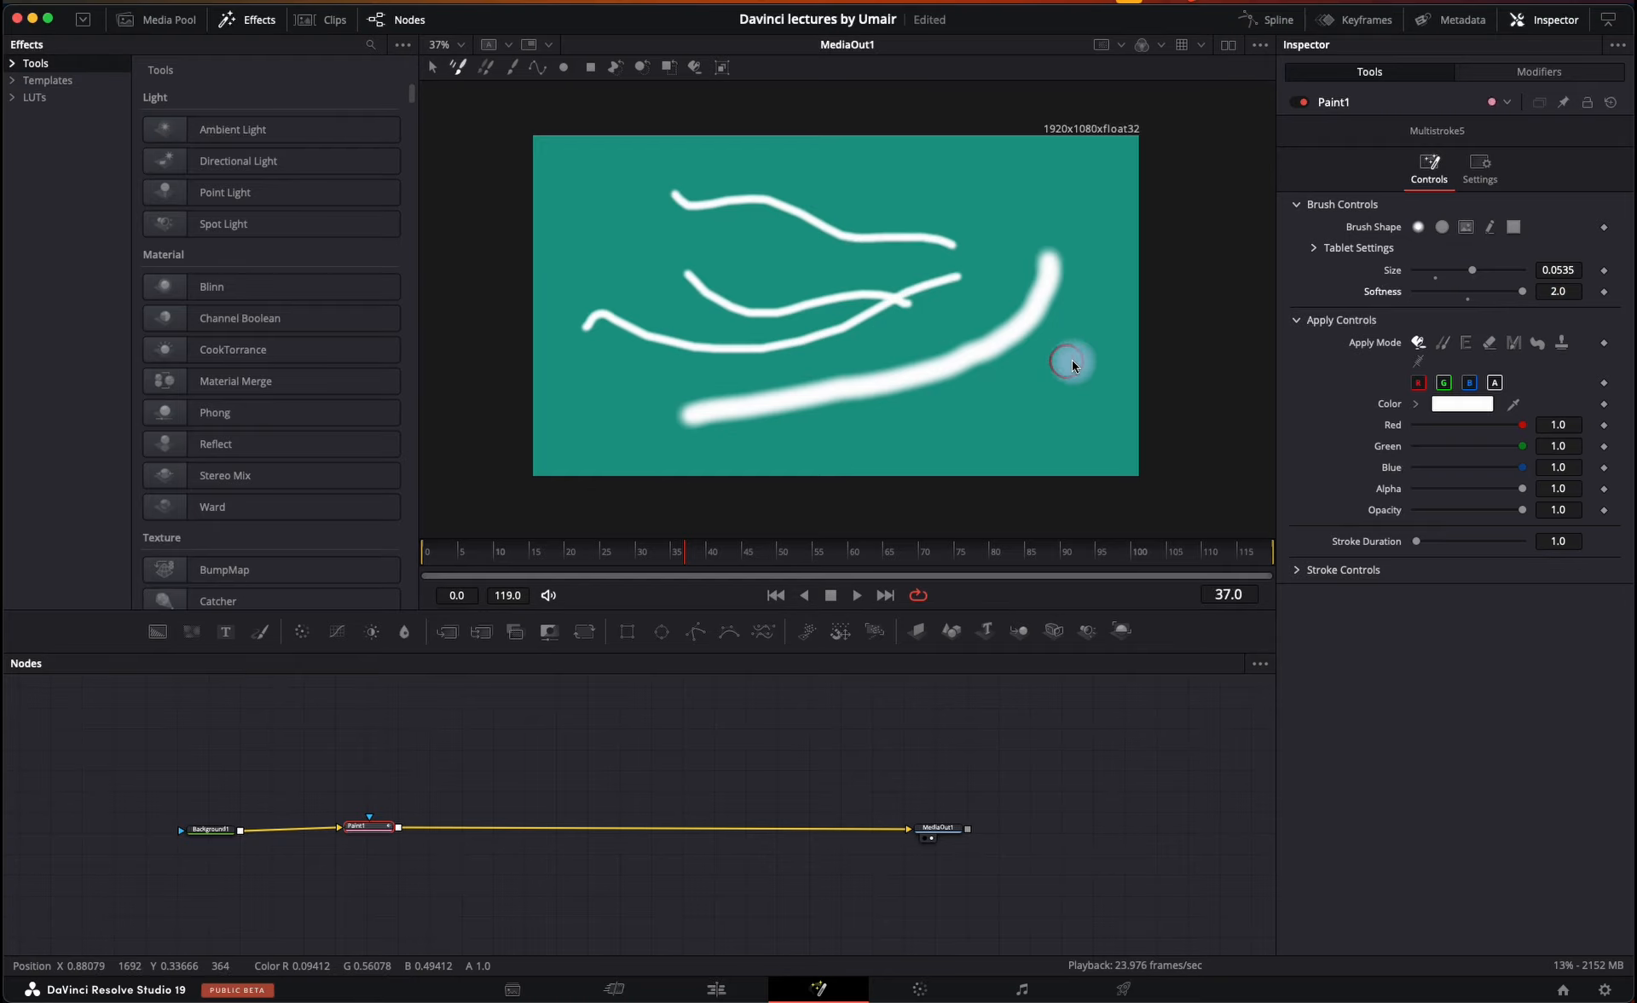
{"action": "left_click_drag", "start_coordinate": [1177, 340], "coordinate": [926, 410]}
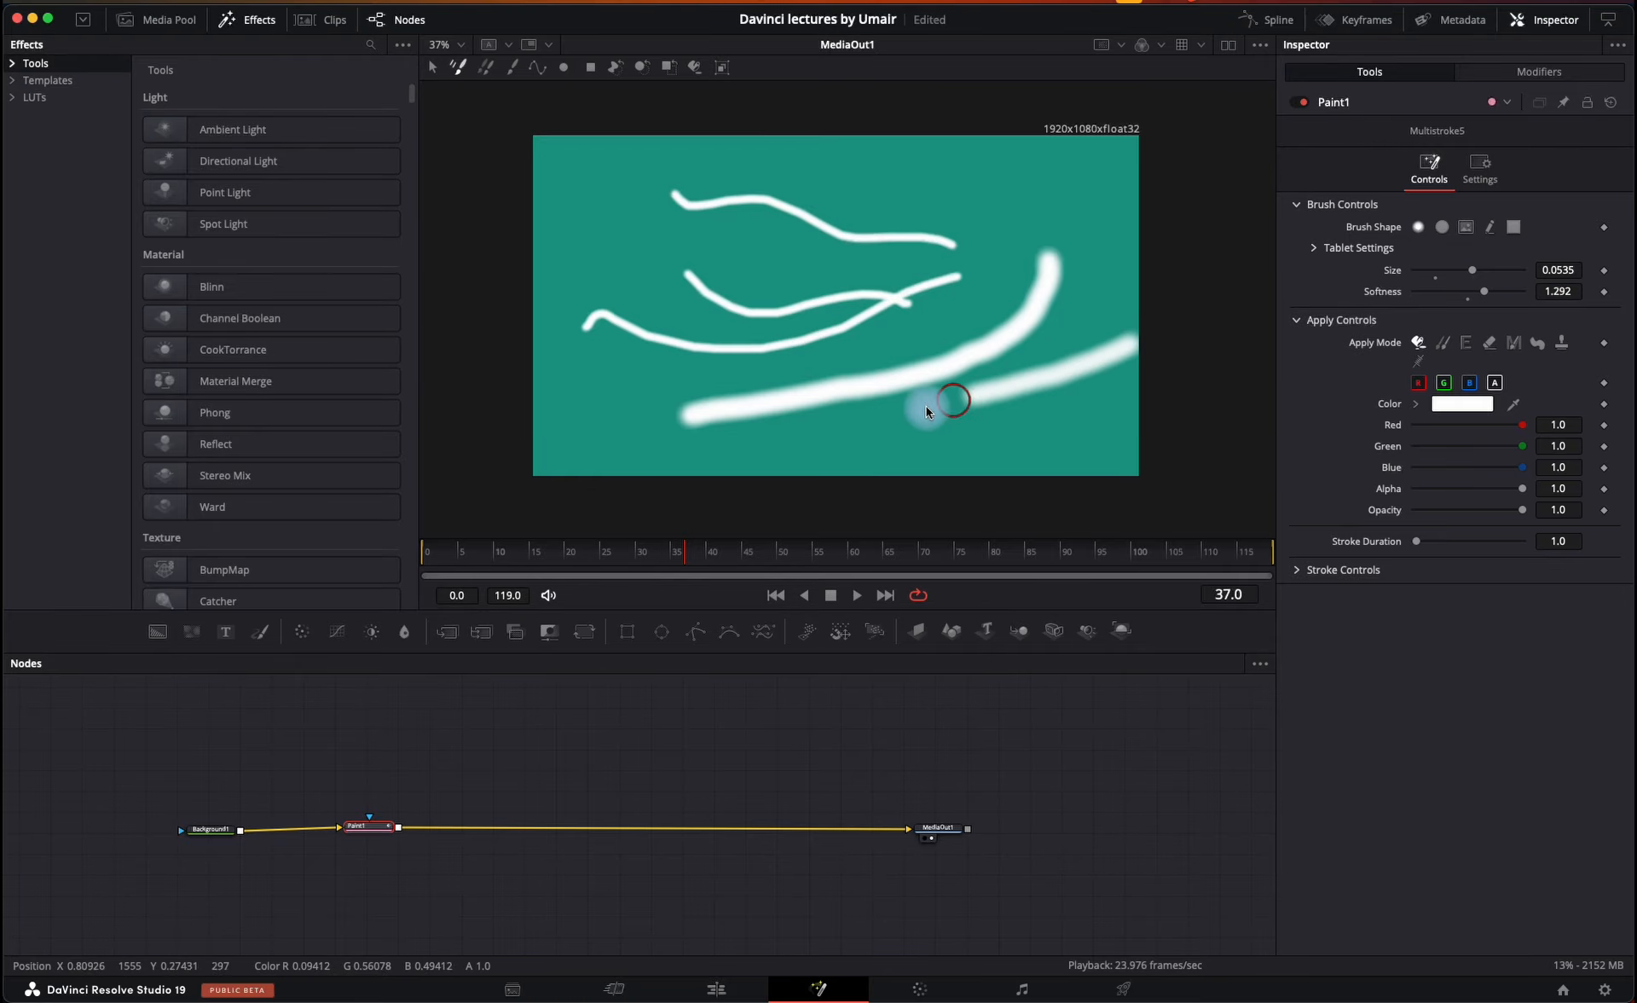
{"action": "left_click_drag", "start_coordinate": [1482, 291], "coordinate": [1505, 291]}
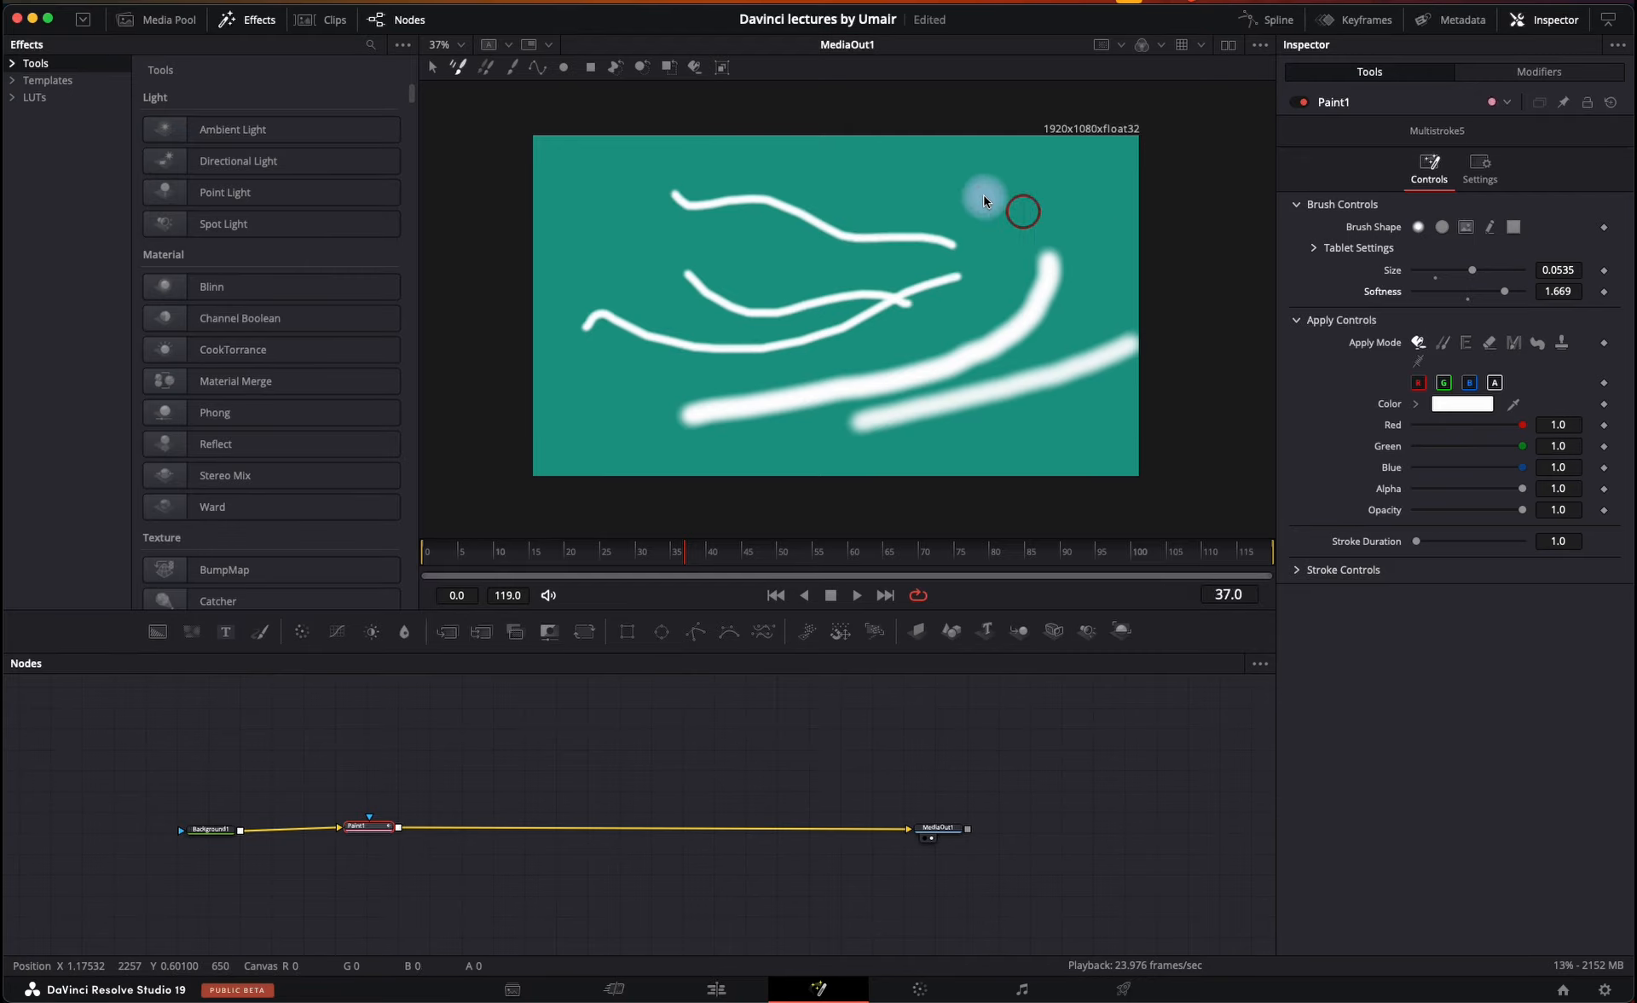
{"action": "left_click_drag", "start_coordinate": [851, 276], "coordinate": [967, 305]}
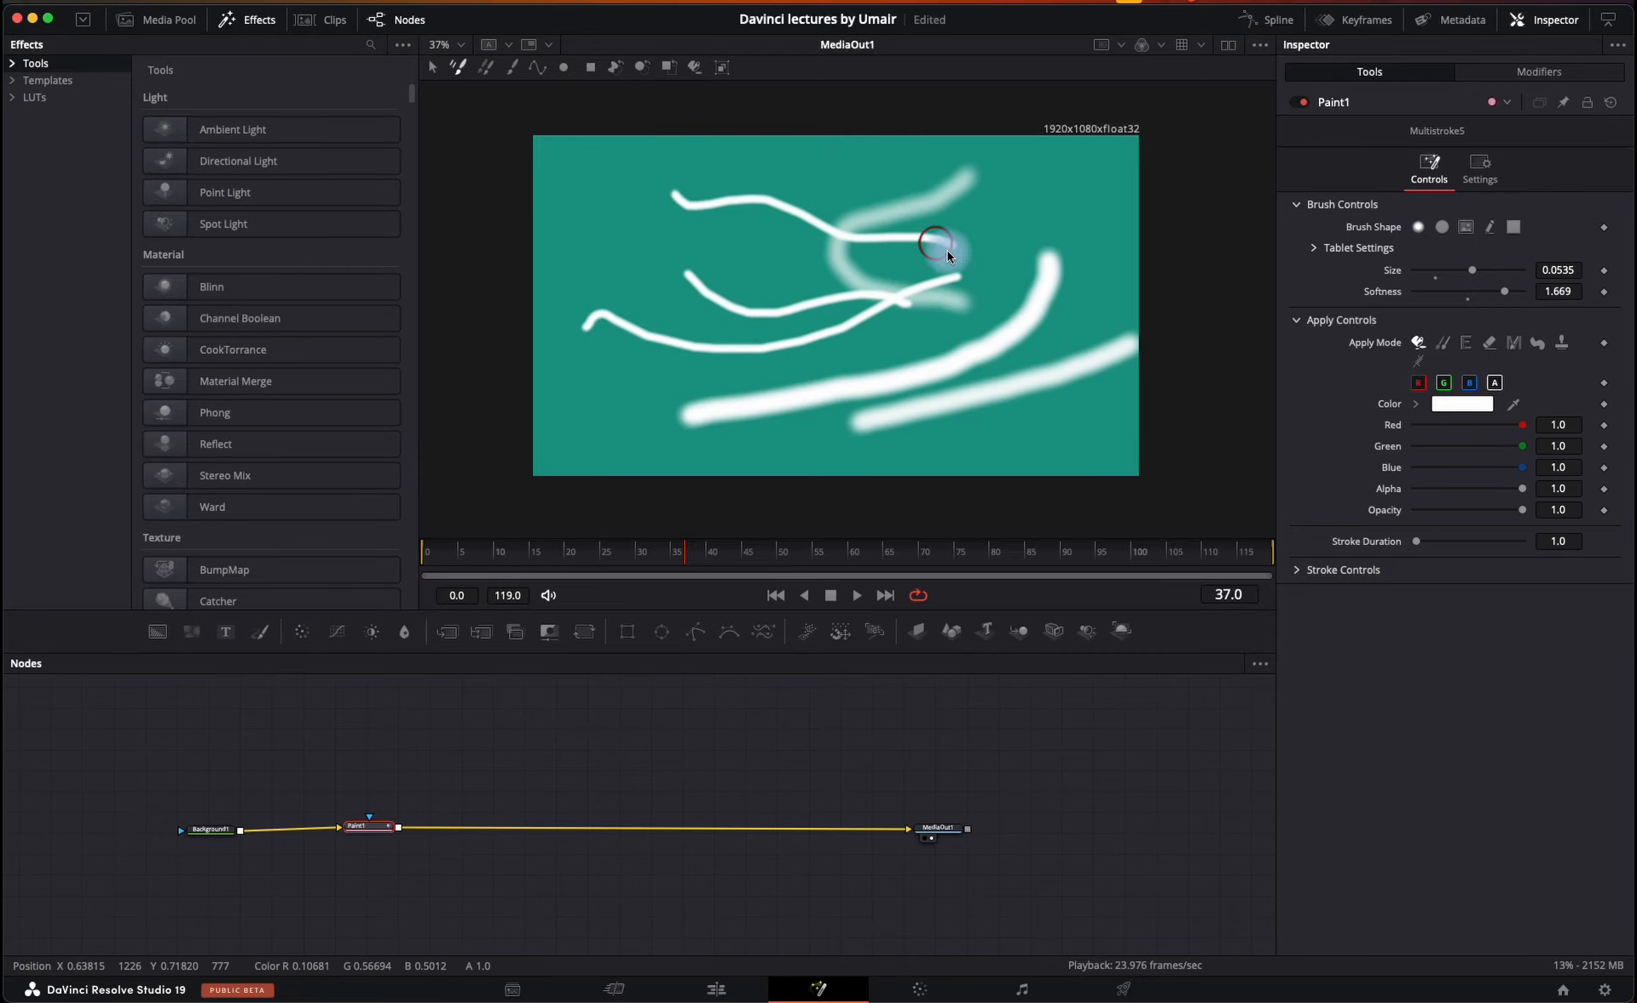
- Paint a hard-edged stroke near the top of the frame with softness 0.001, and reset the Paint node to clear all strokes
{"action": "left_click_drag", "start_coordinate": [1504, 291], "coordinate": [1398, 292]}
{"action": "left_click_drag", "start_coordinate": [559, 195], "coordinate": [945, 204]}
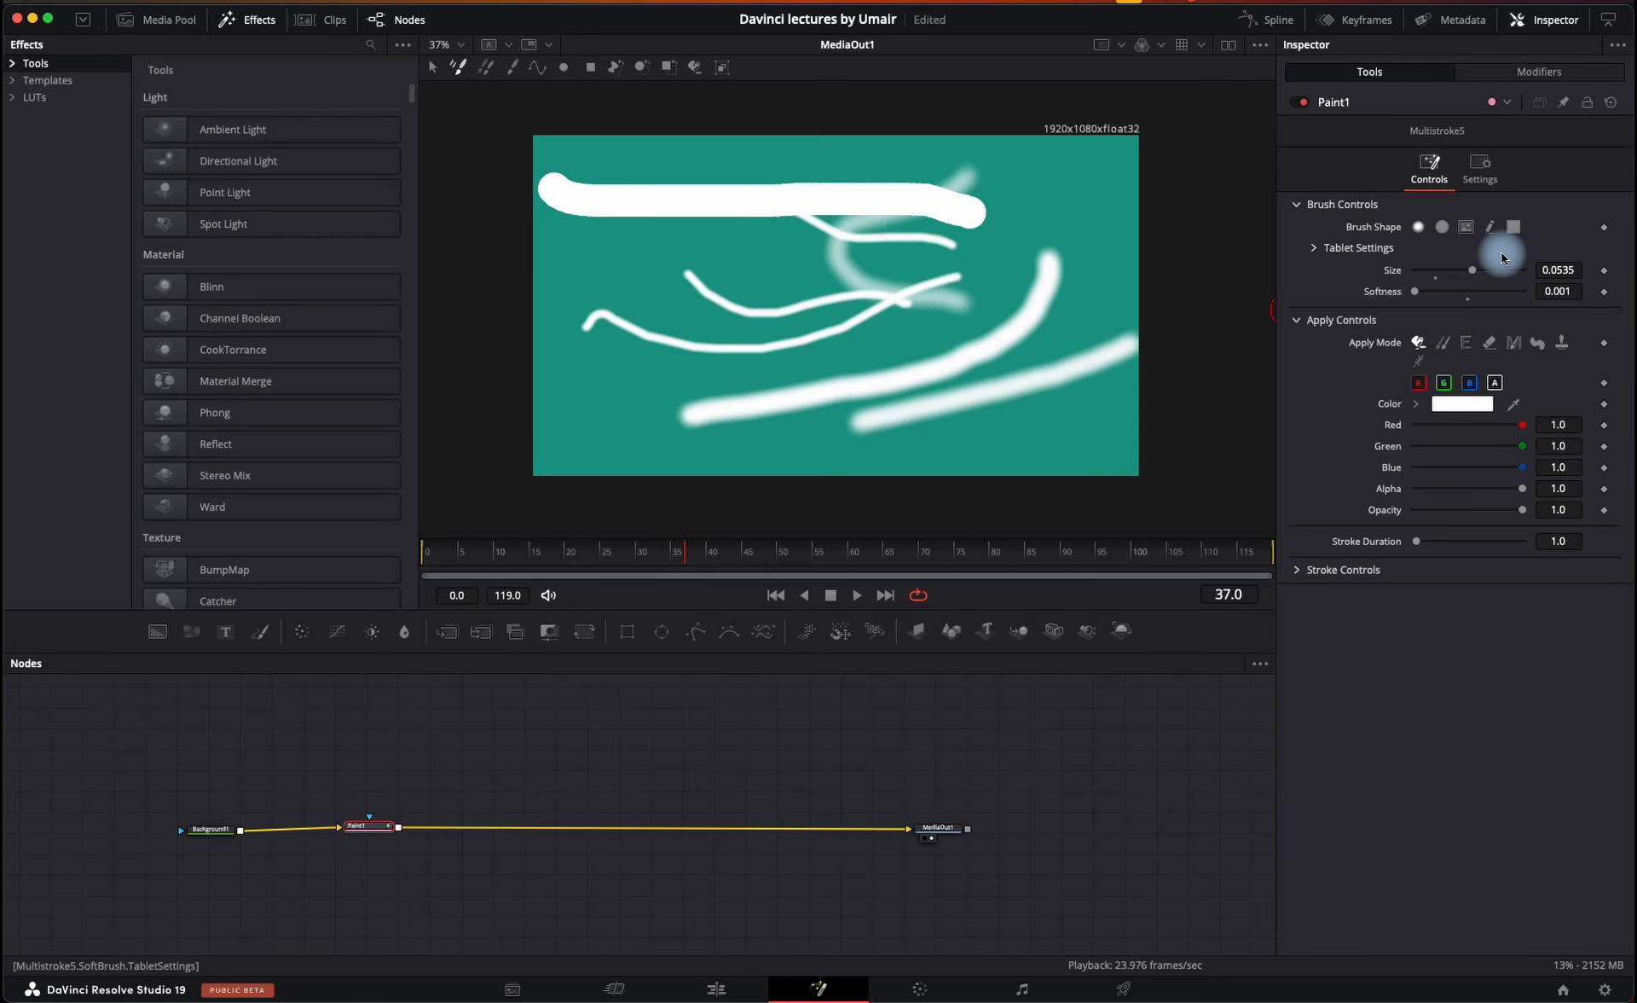
{"action": "left_click", "coordinate": [1612, 104]}
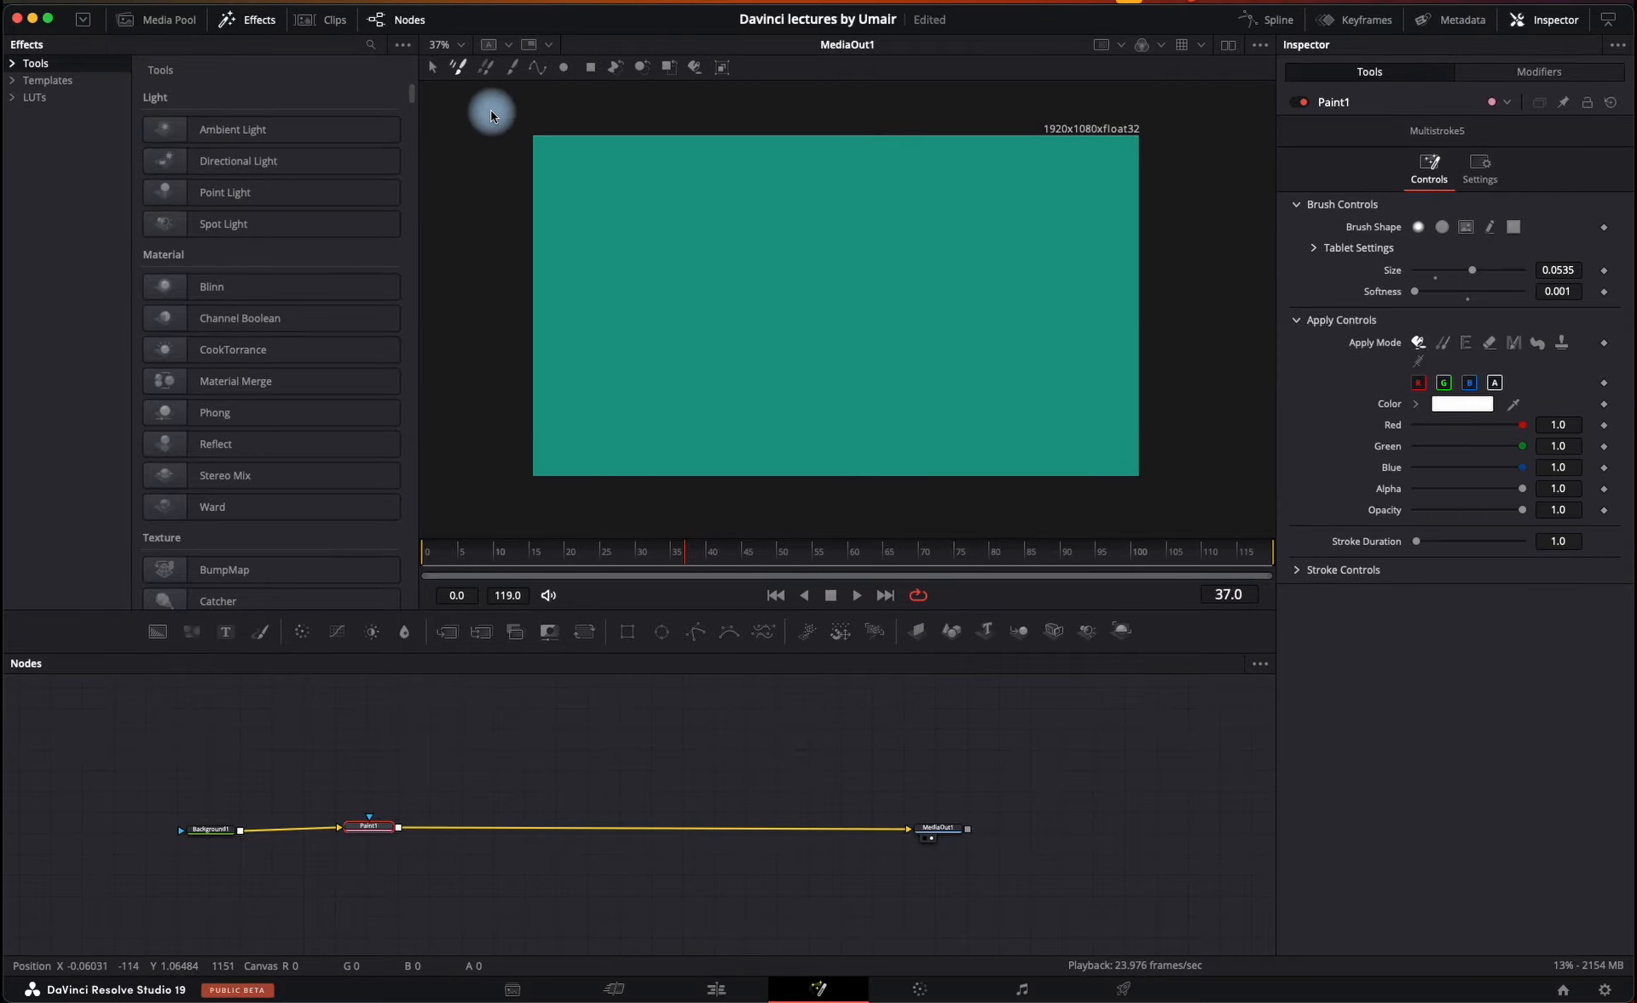
- Switch Paint1 to the Stroke tool, resize its brush to about 0.053, and expand its Brush Controls and Stroke Controls
{"action": "left_click", "coordinate": [513, 72]}
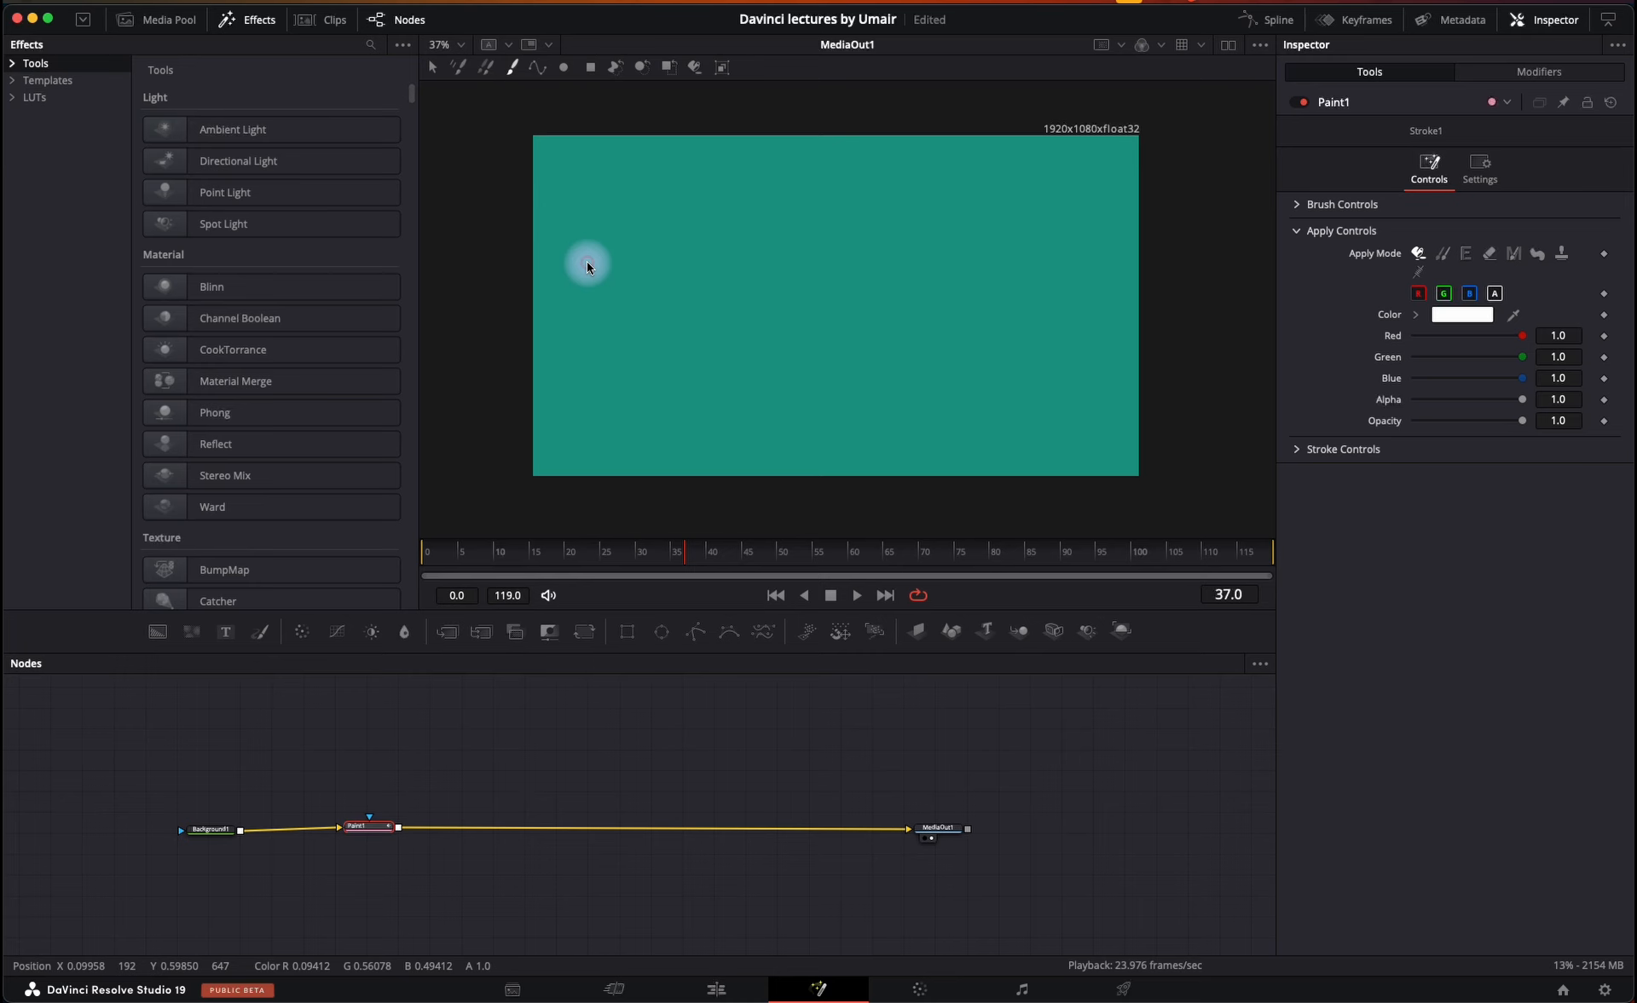
{"action": "left_click_drag", "start_coordinate": [622, 283], "coordinate": [617, 282]}
{"action": "left_click_drag", "start_coordinate": [605, 278], "coordinate": [621, 279]}
{"action": "left_click", "coordinate": [1297, 204]}
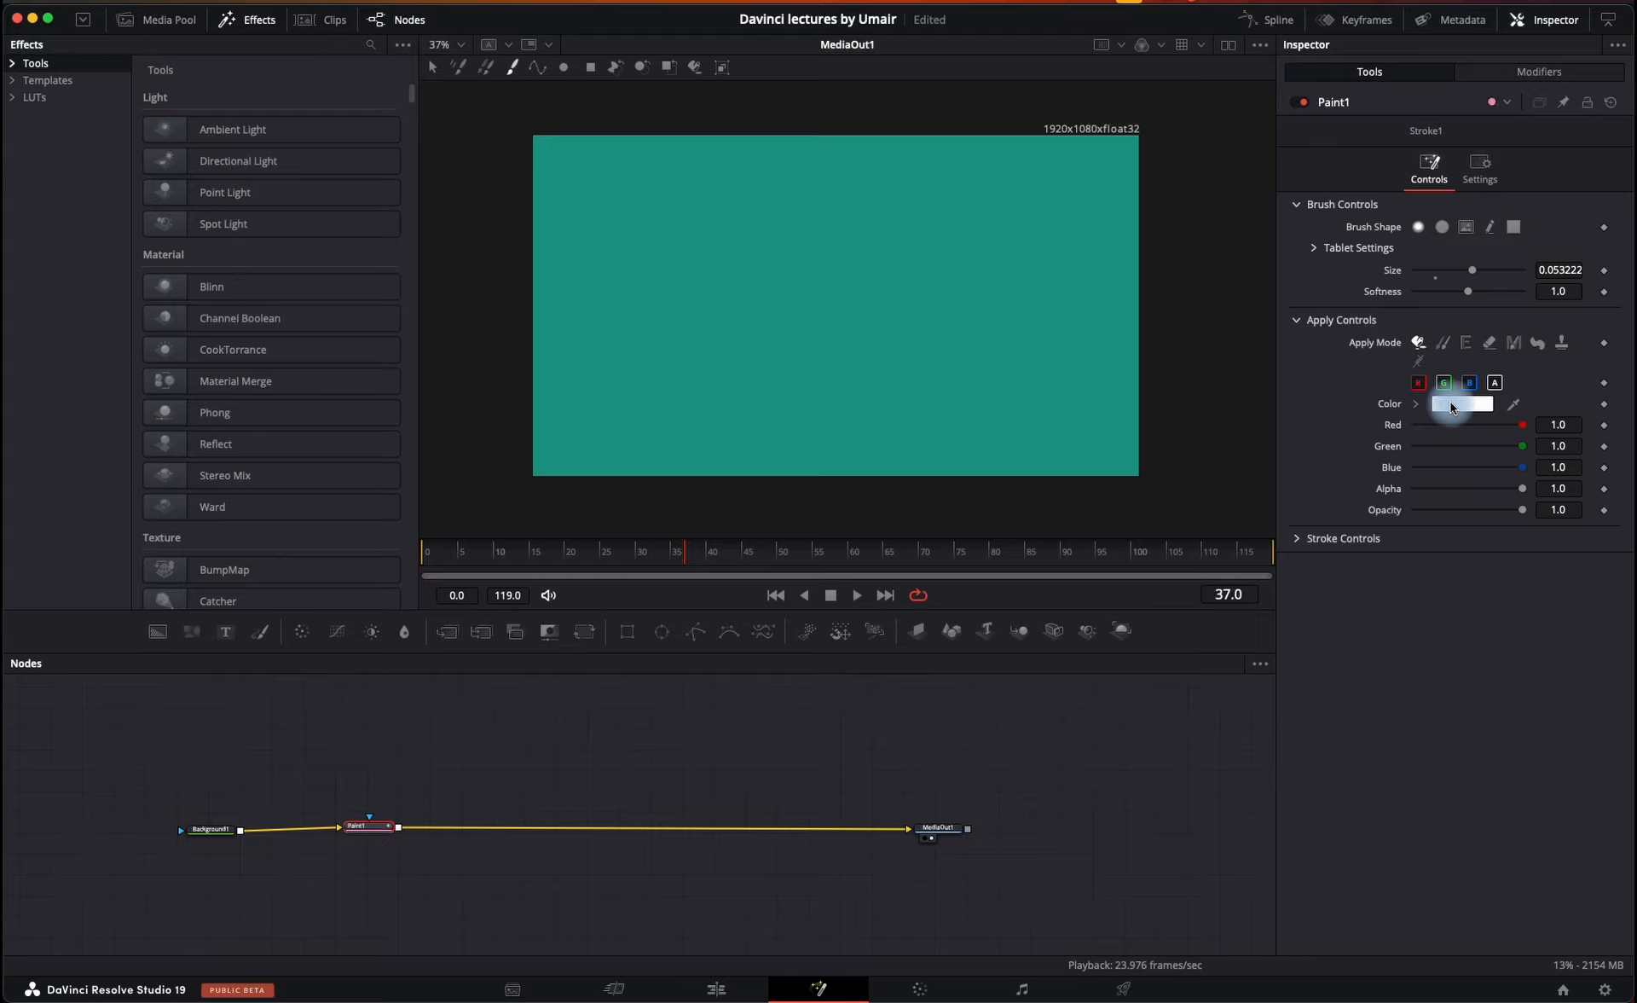
{"action": "left_click", "coordinate": [1294, 539]}
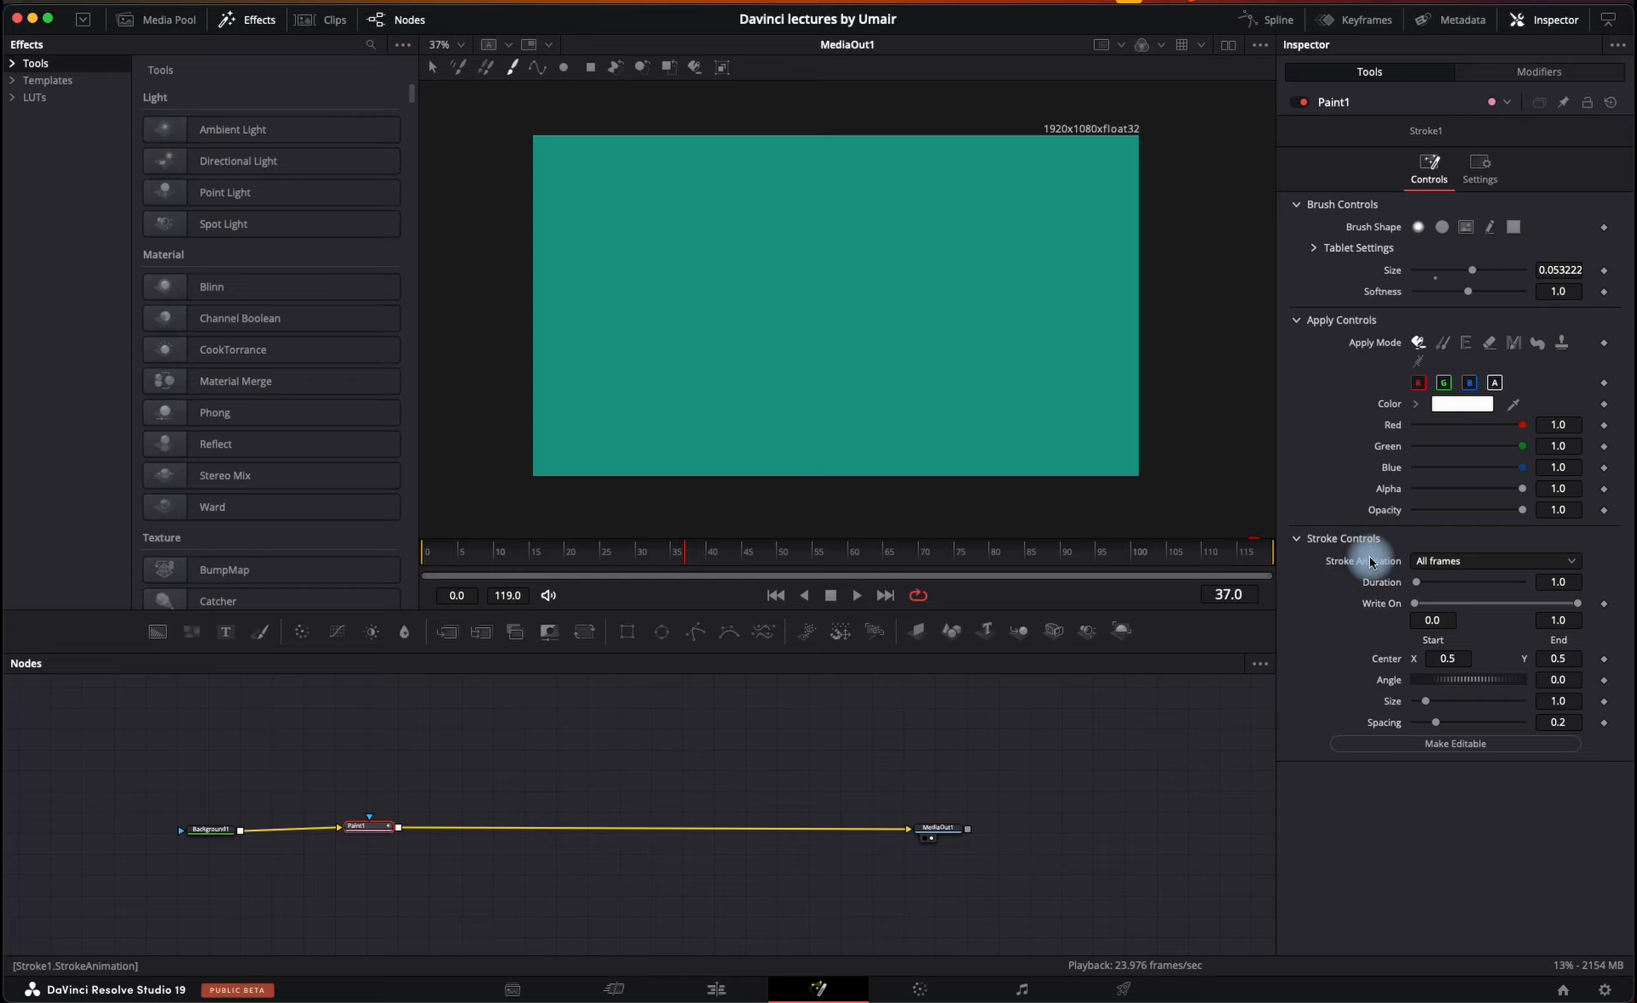
- Set the Stroke Animation to Write On and paint a straight horizontal white stroke across the middle of the frame
{"action": "left_click", "coordinate": [1457, 563]}
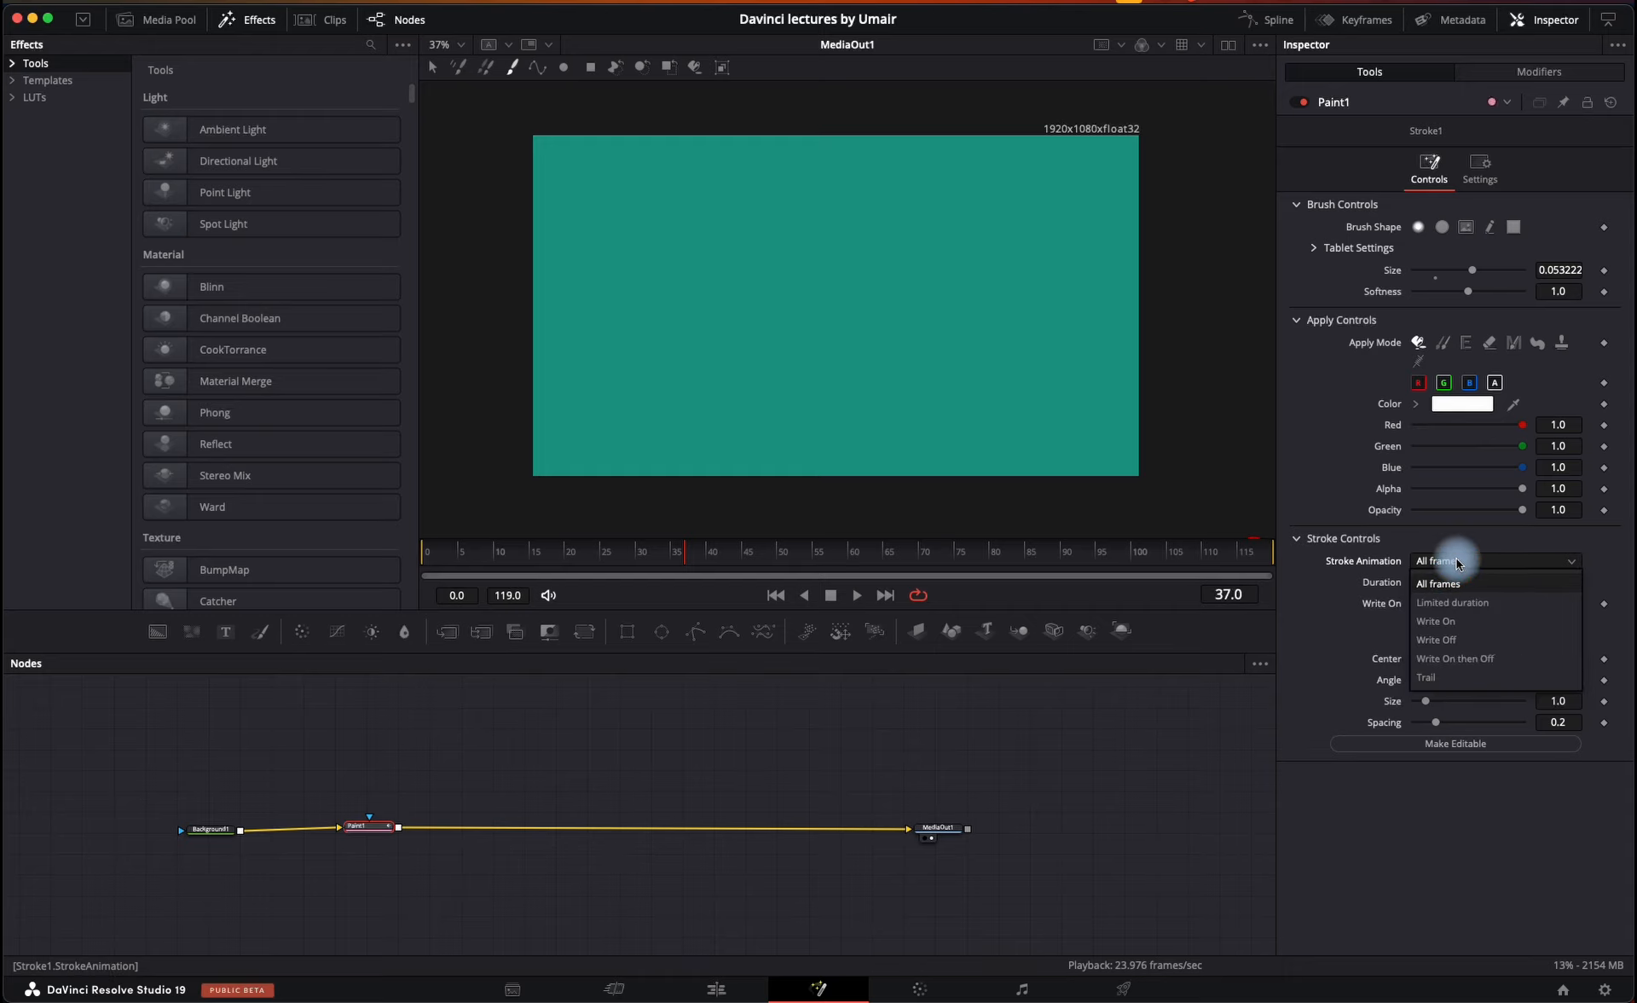
{"action": "left_click", "coordinate": [1457, 563]}
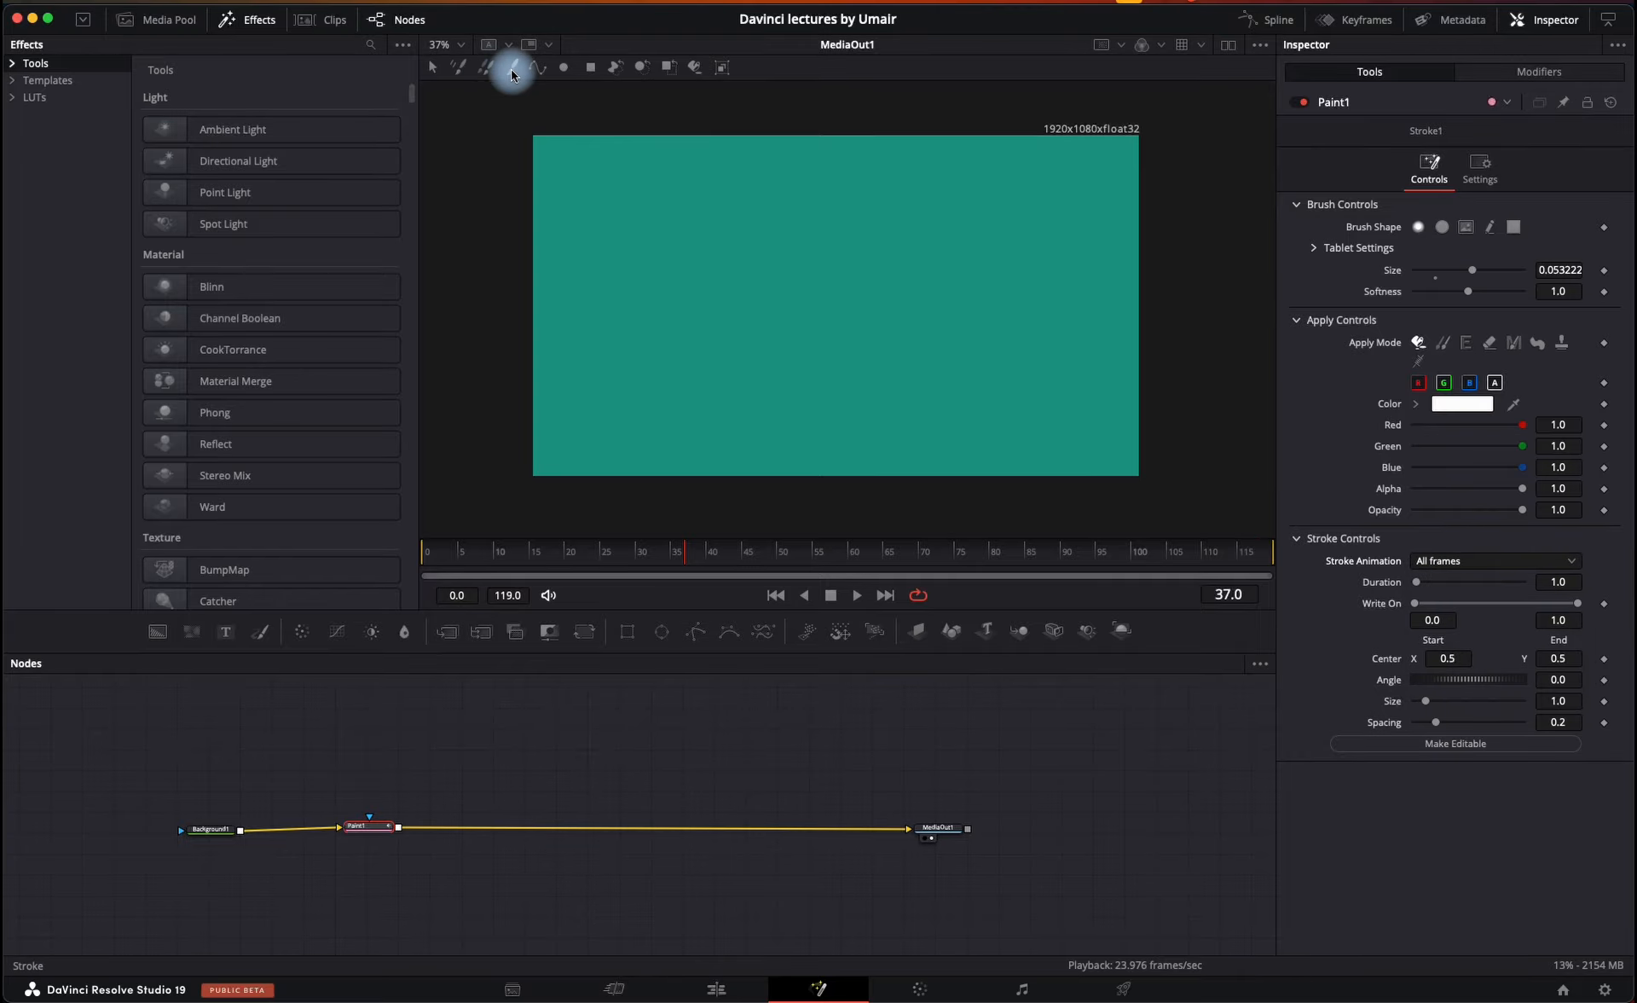
{"action": "left_click", "coordinate": [1486, 562]}
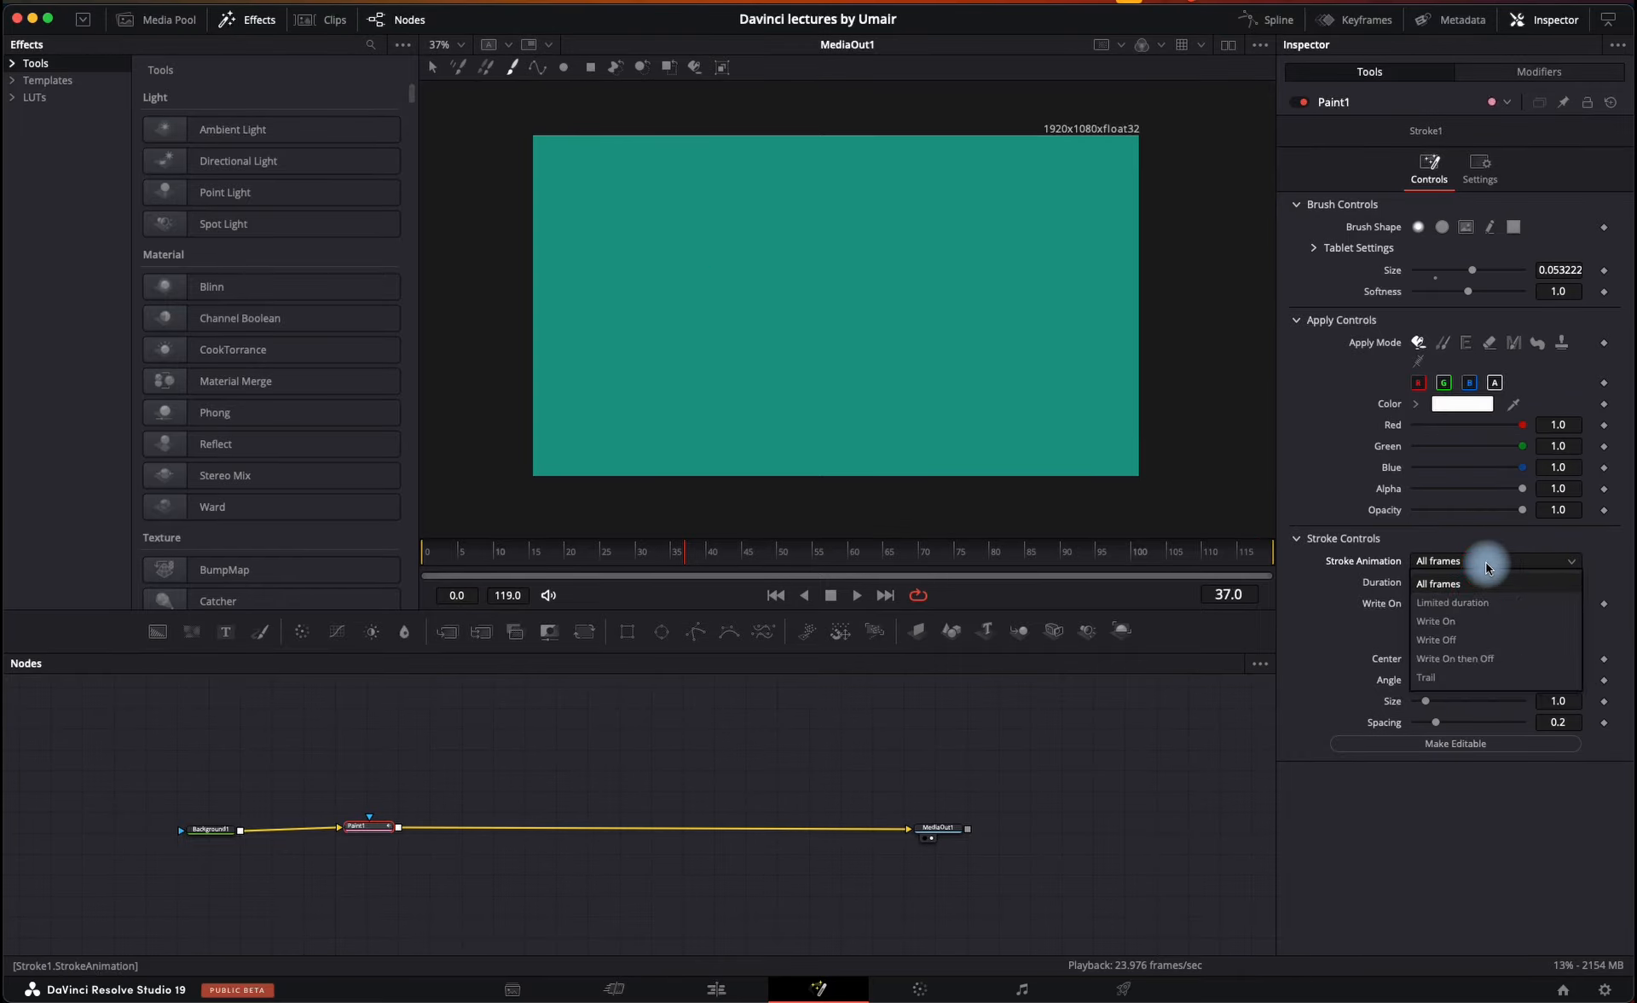
{"action": "left_click", "coordinate": [1439, 621]}
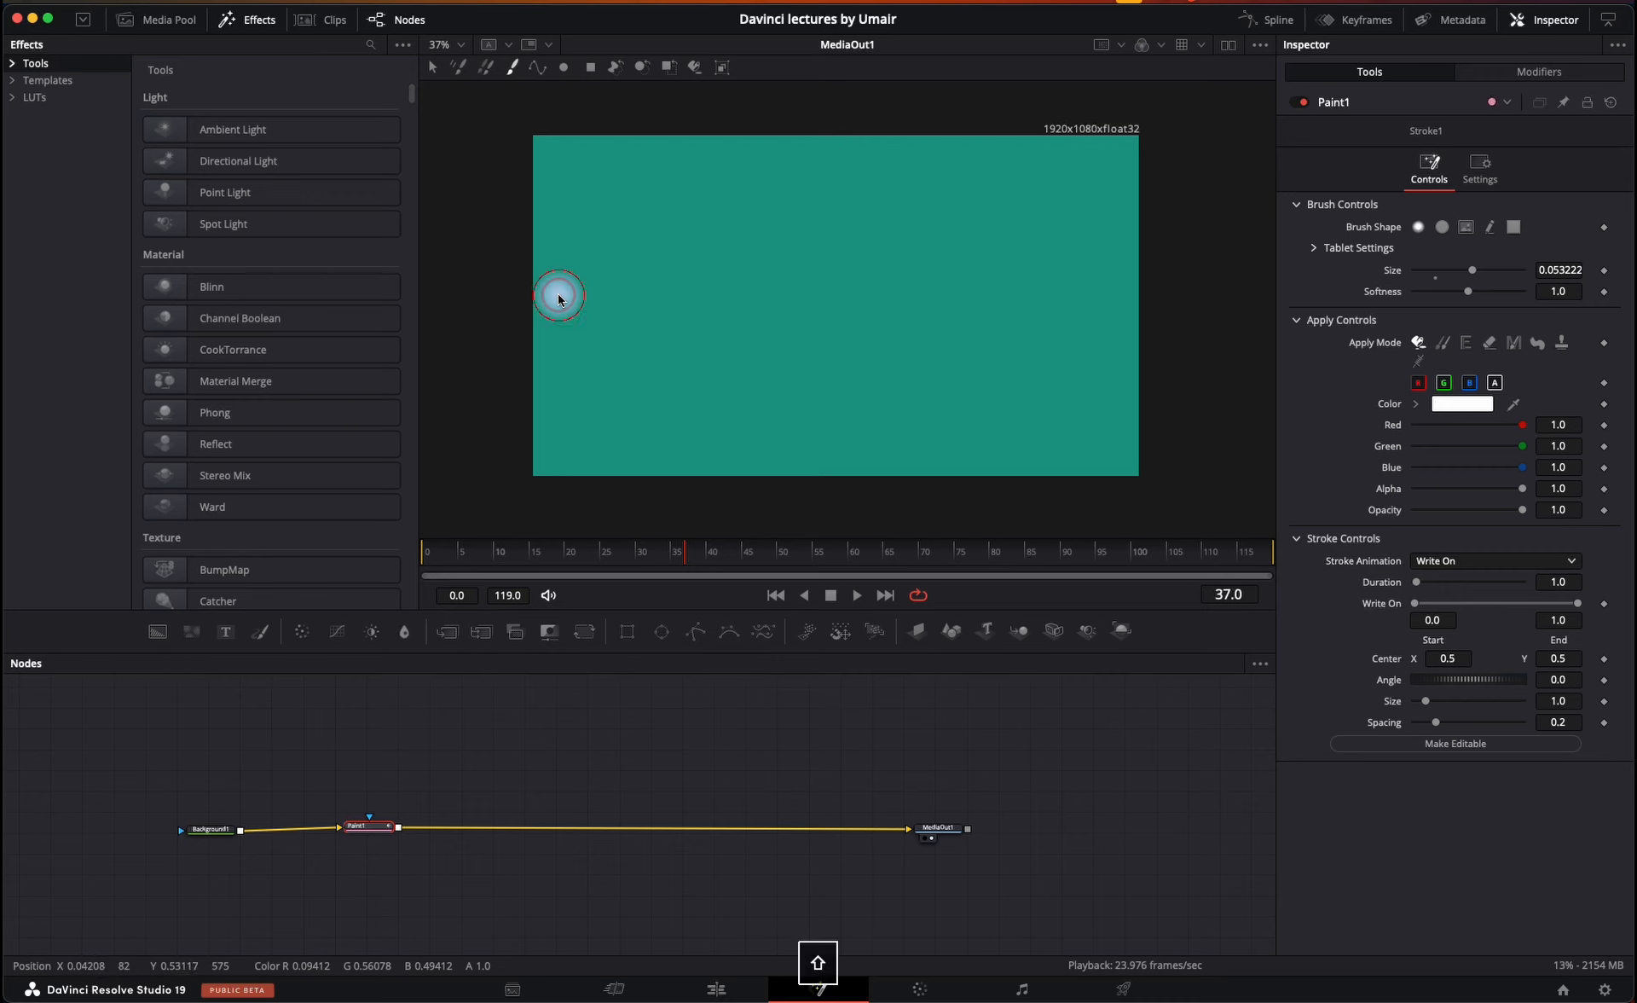
{"action": "left_click_drag", "start_coordinate": [557, 293], "coordinate": [1129, 294]}
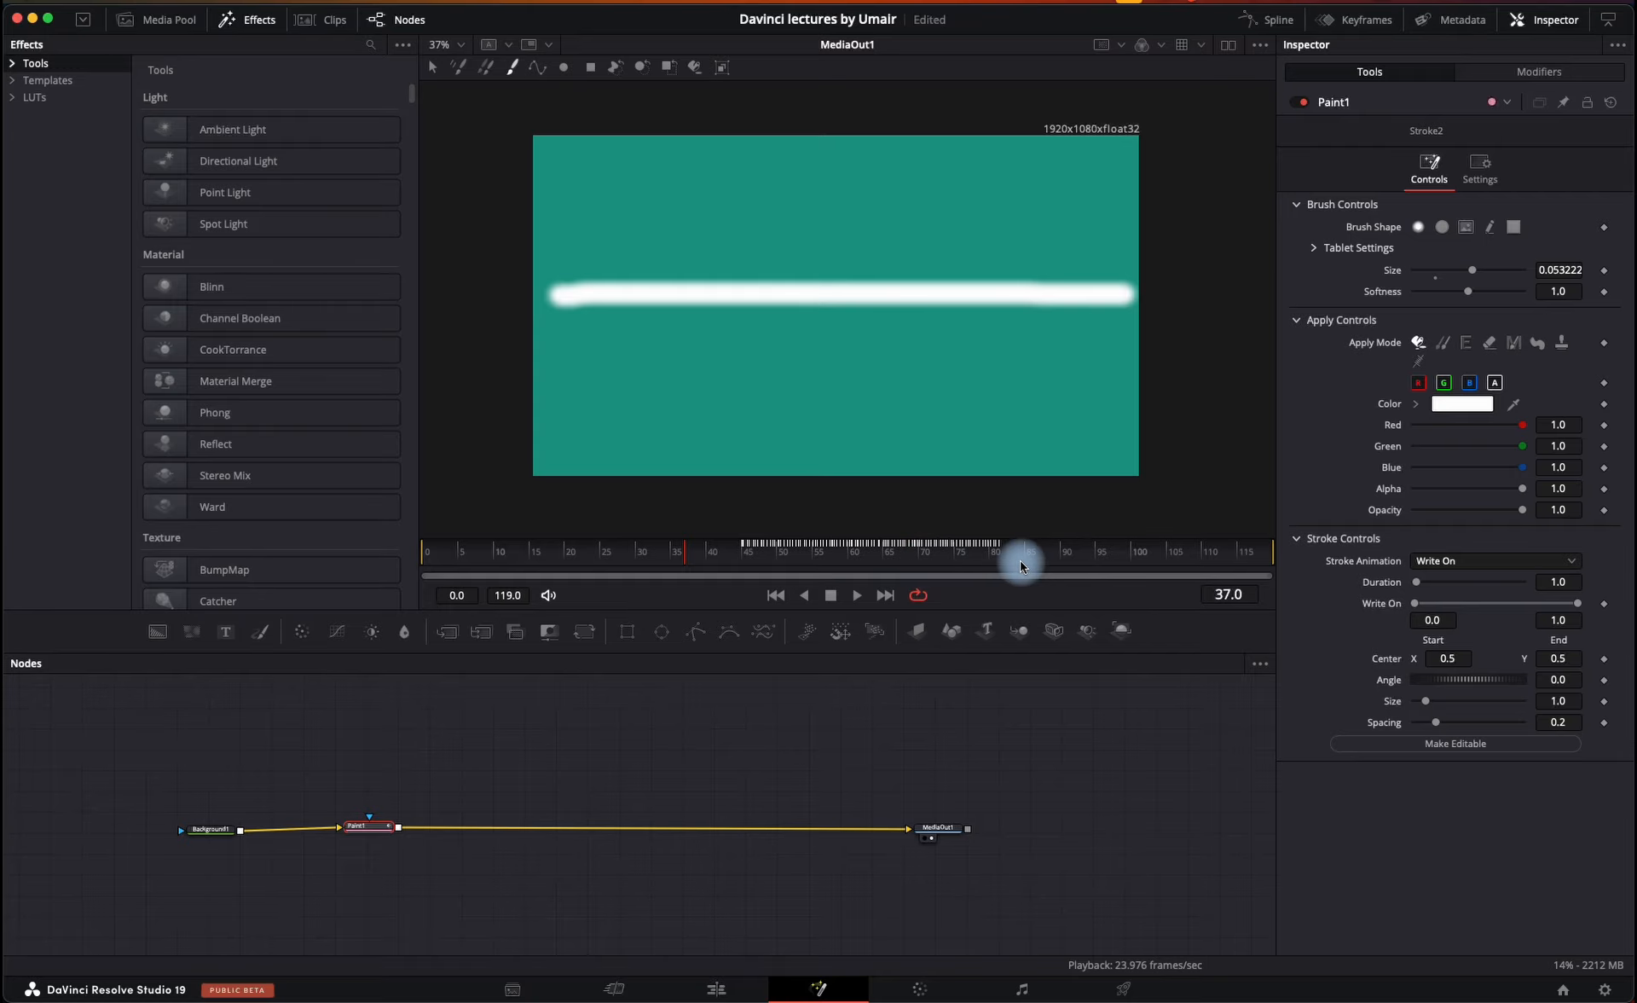
- Return the playhead to the start of the timeline and play the Write On stroke animation
{"action": "left_click_drag", "start_coordinate": [593, 559], "coordinate": [370, 561]}
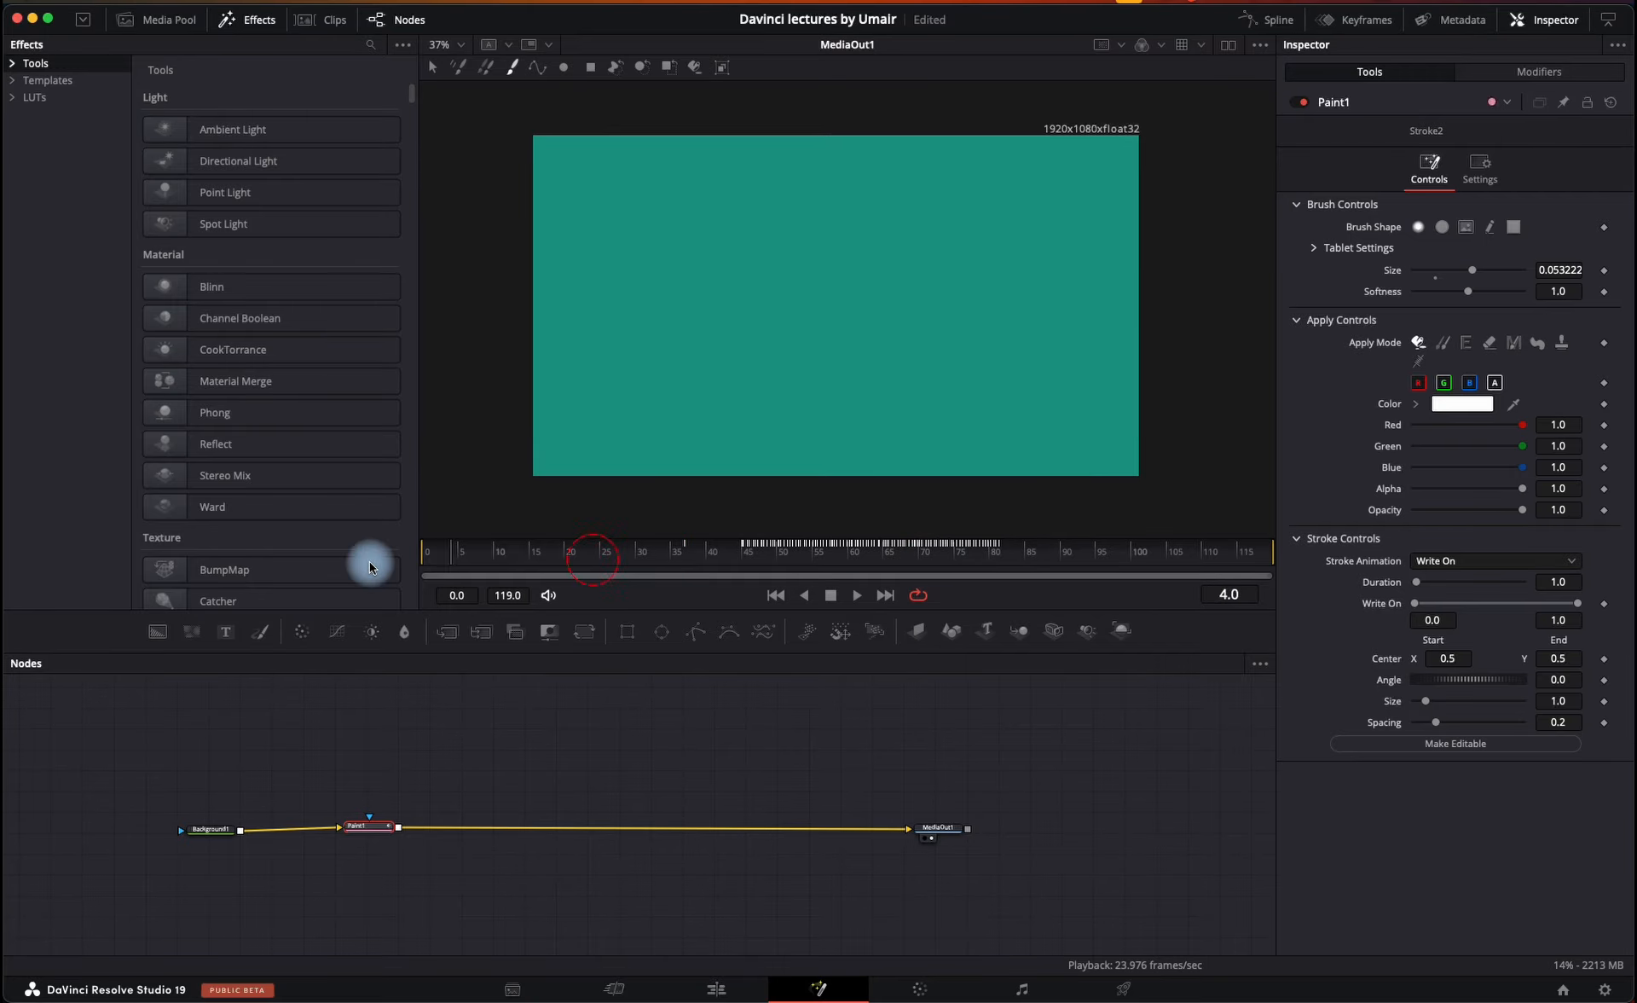
{"action": "left_click", "coordinate": [309, 567]}
{"action": "key", "text": "space"}
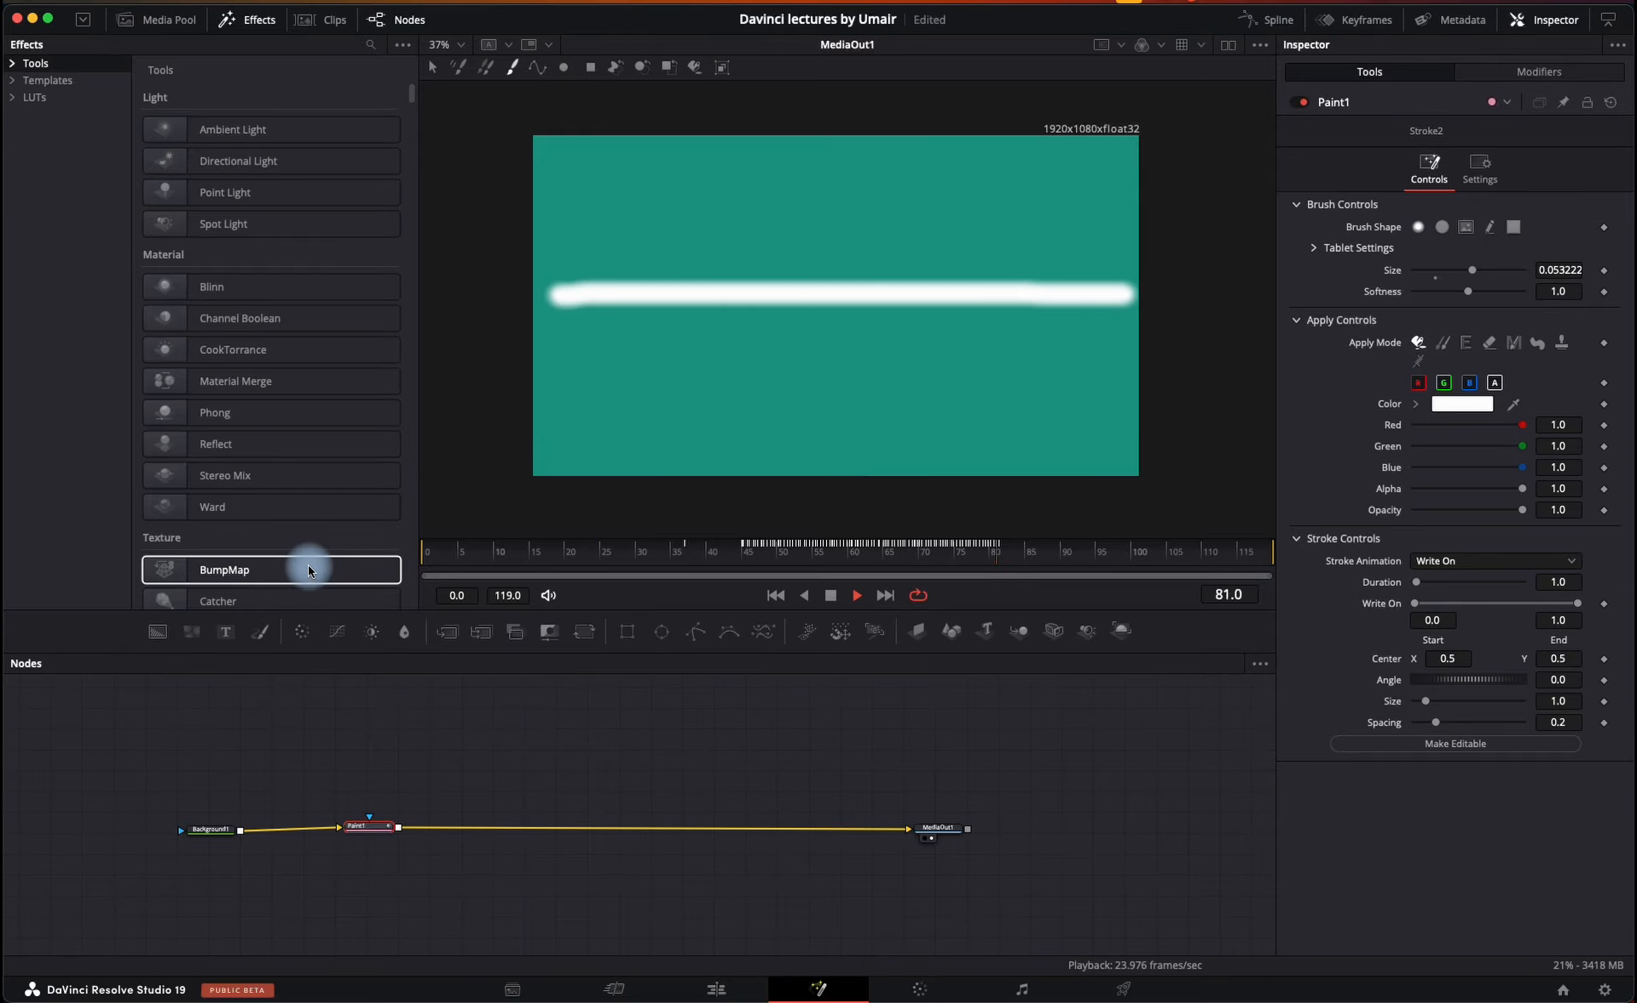
- Stop playback at frame 86 and paint a wavy white Write On stroke across the lower part of the frame
{"action": "key", "text": "space"}
{"action": "left_click", "coordinate": [605, 556]}
{"action": "key", "text": "space"}
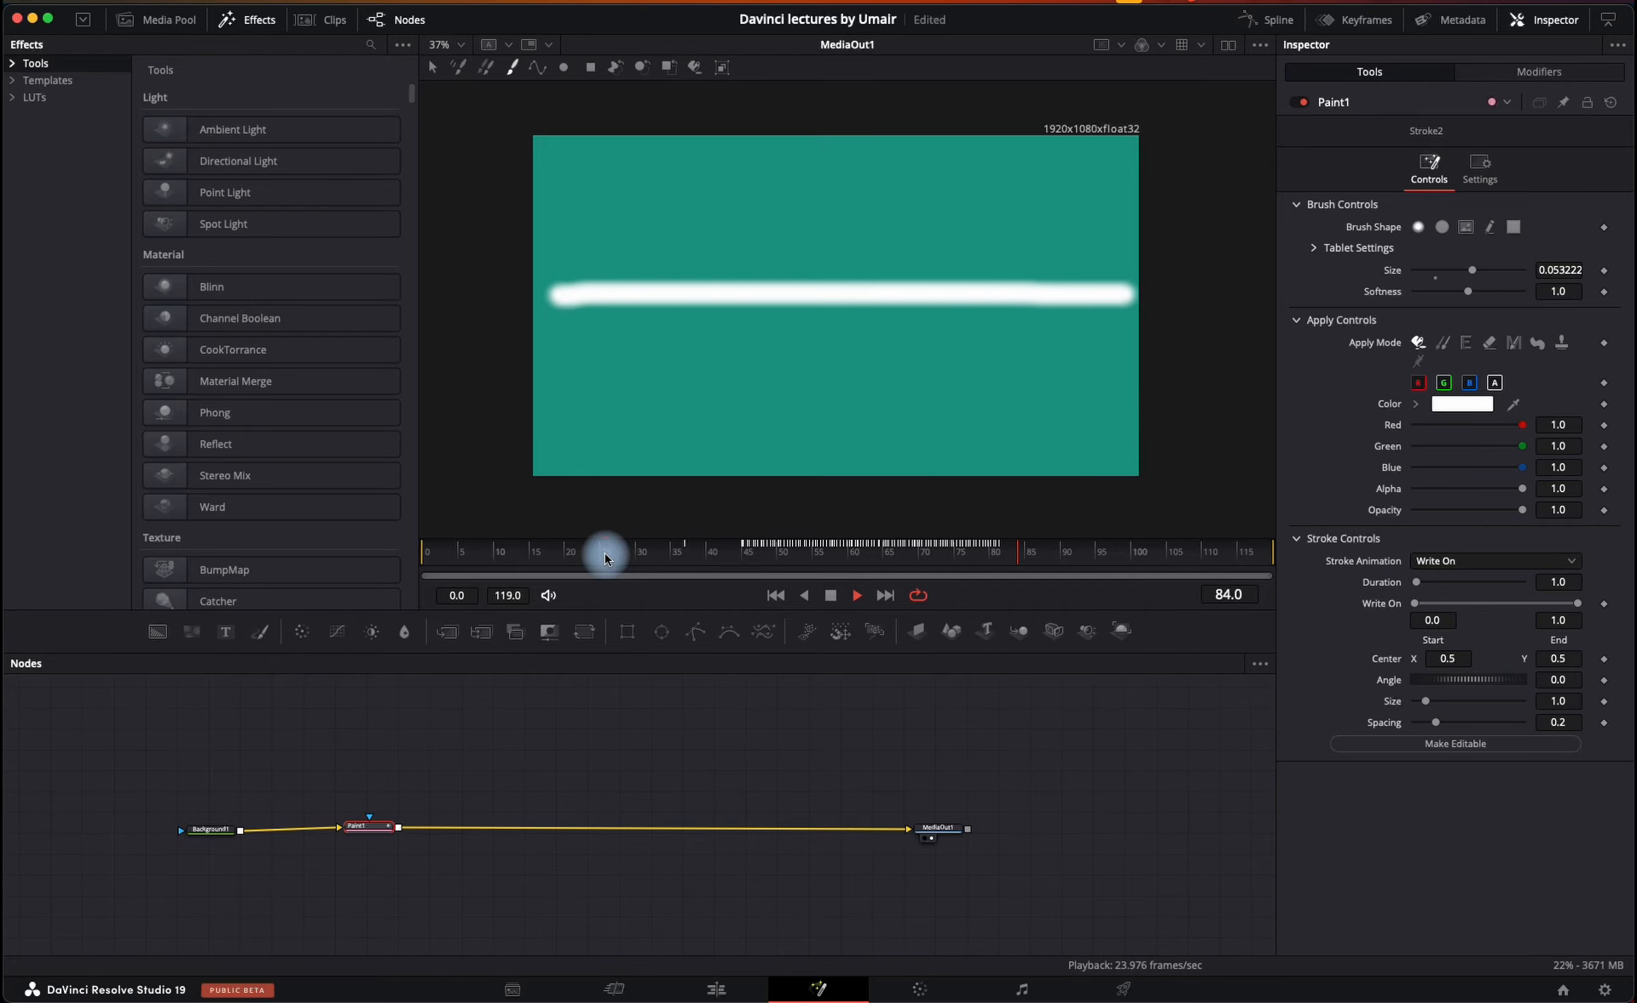
{"action": "key", "text": "space"}
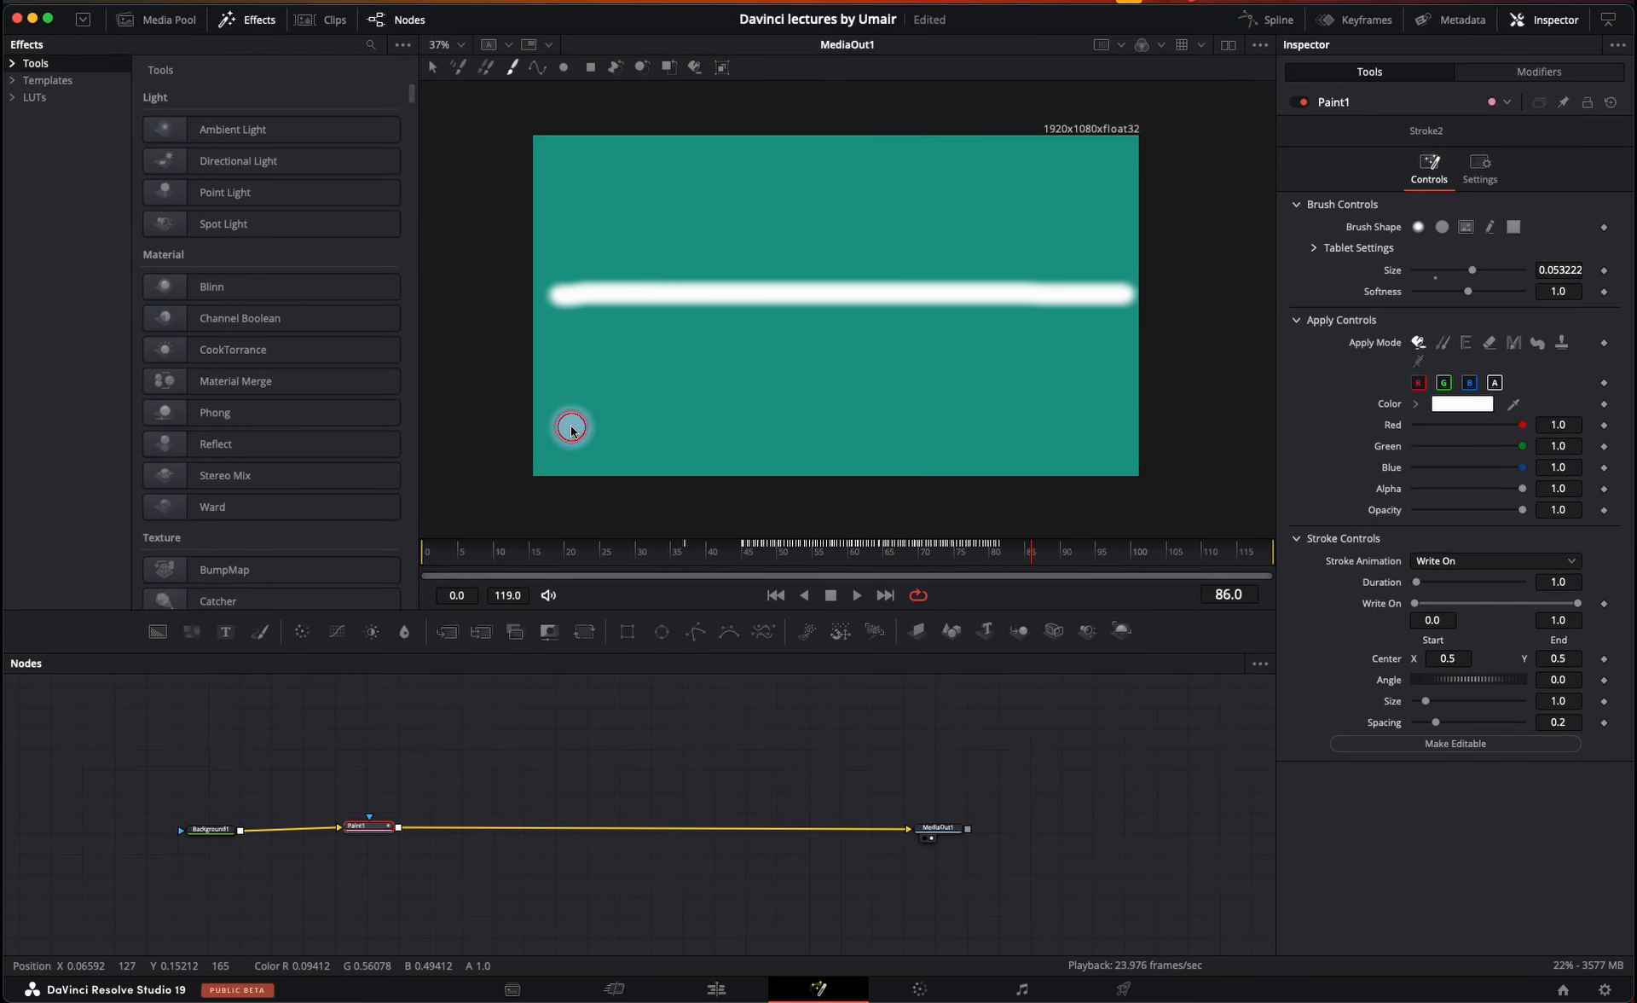
{"action": "mouse_move", "coordinate": [572, 430]}
{"action": "left_mouse_down"}
{"action": "mouse_move", "coordinate": [590, 402]}
{"action": "mouse_move", "coordinate": [757, 465]}
{"action": "mouse_move", "coordinate": [802, 421]}
{"action": "mouse_move", "coordinate": [1006, 475]}
{"action": "mouse_move", "coordinate": [1180, 369]}
{"action": "left_mouse_up"}
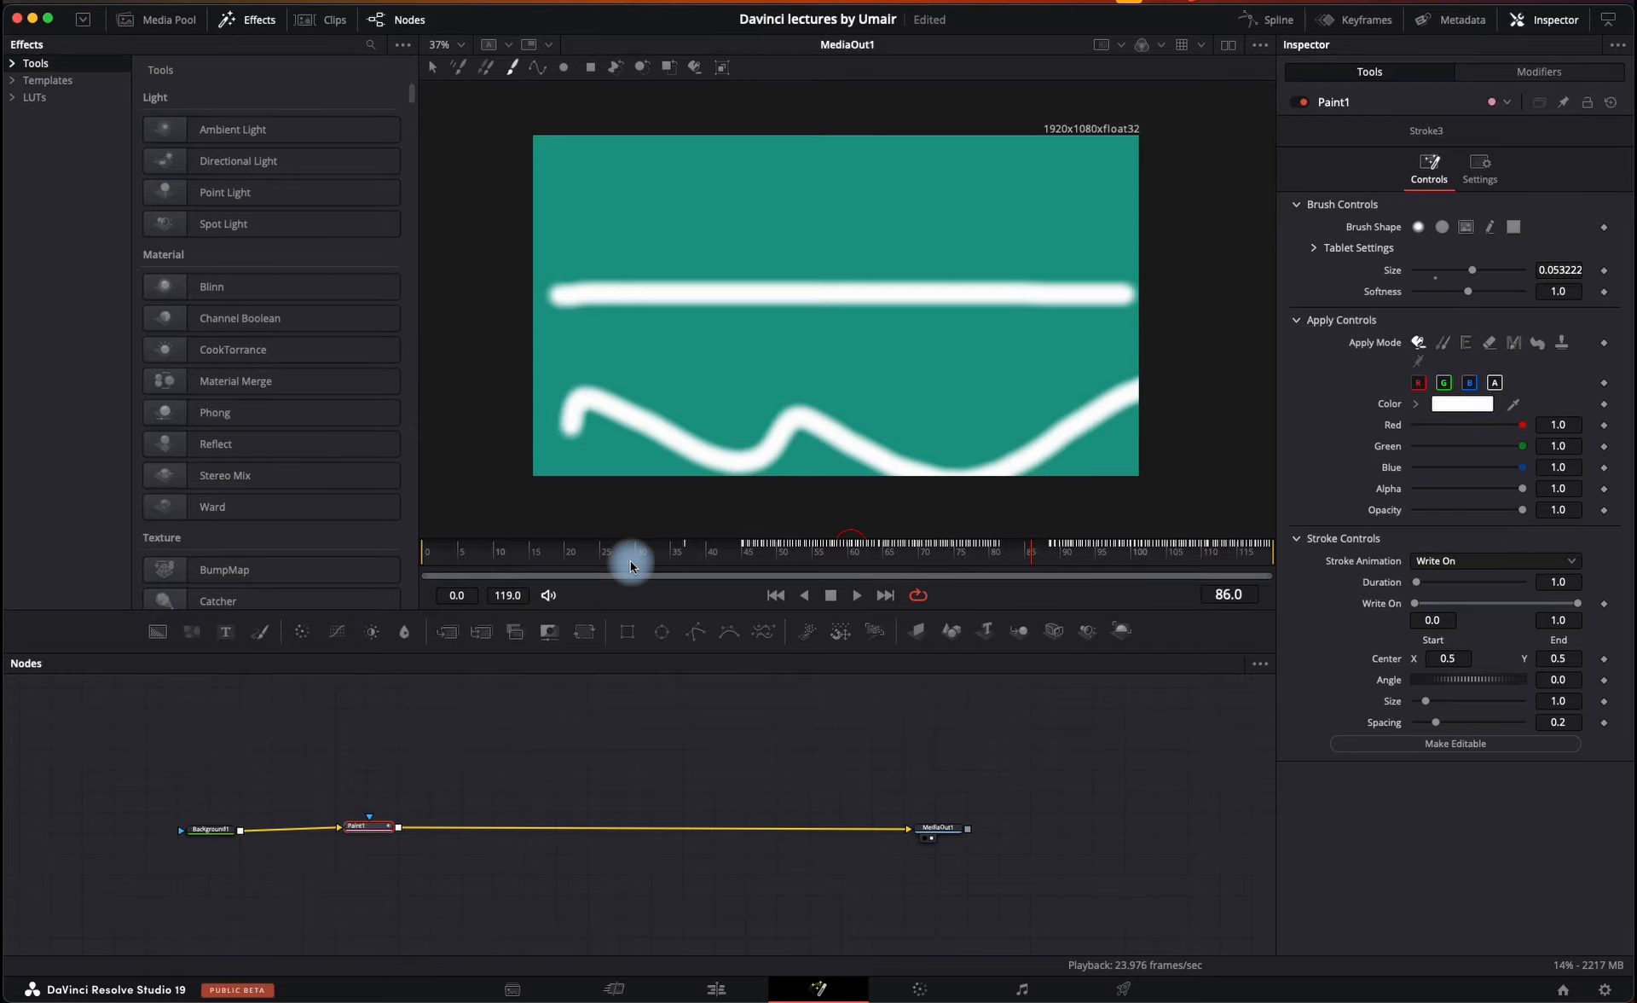
- Play the timeline from several frames to review how the straight and wavy strokes write on
{"action": "key", "text": "space"}
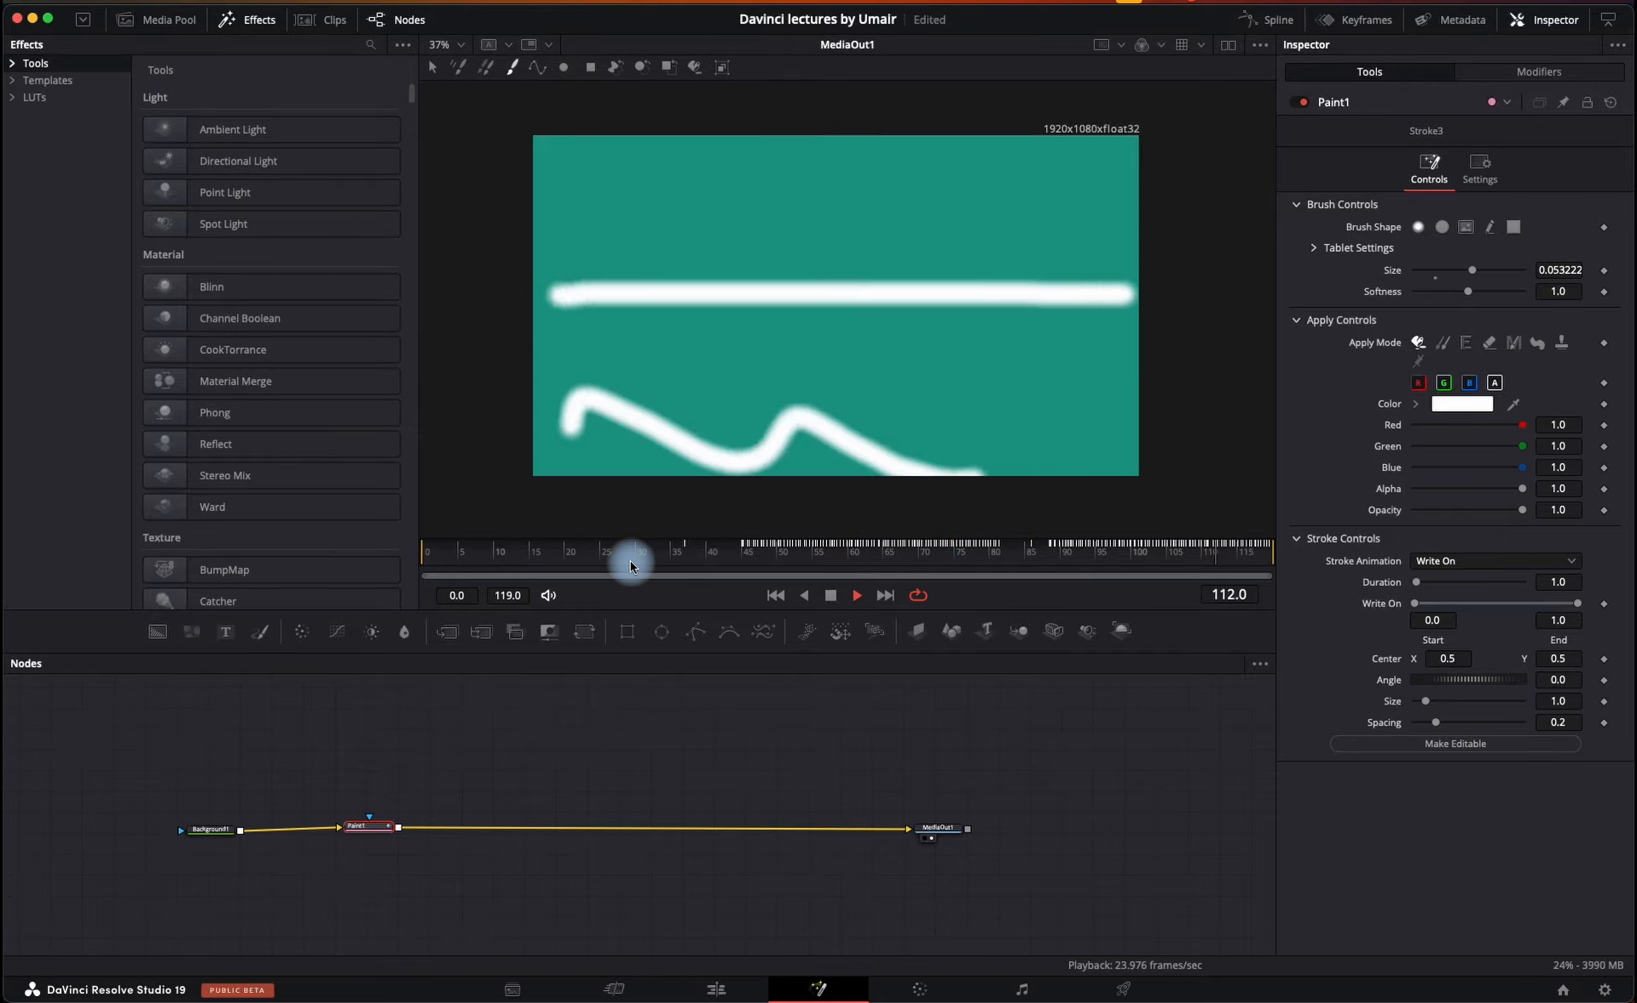
{"action": "key", "text": "space"}
{"action": "left_click", "coordinate": [1013, 552]}
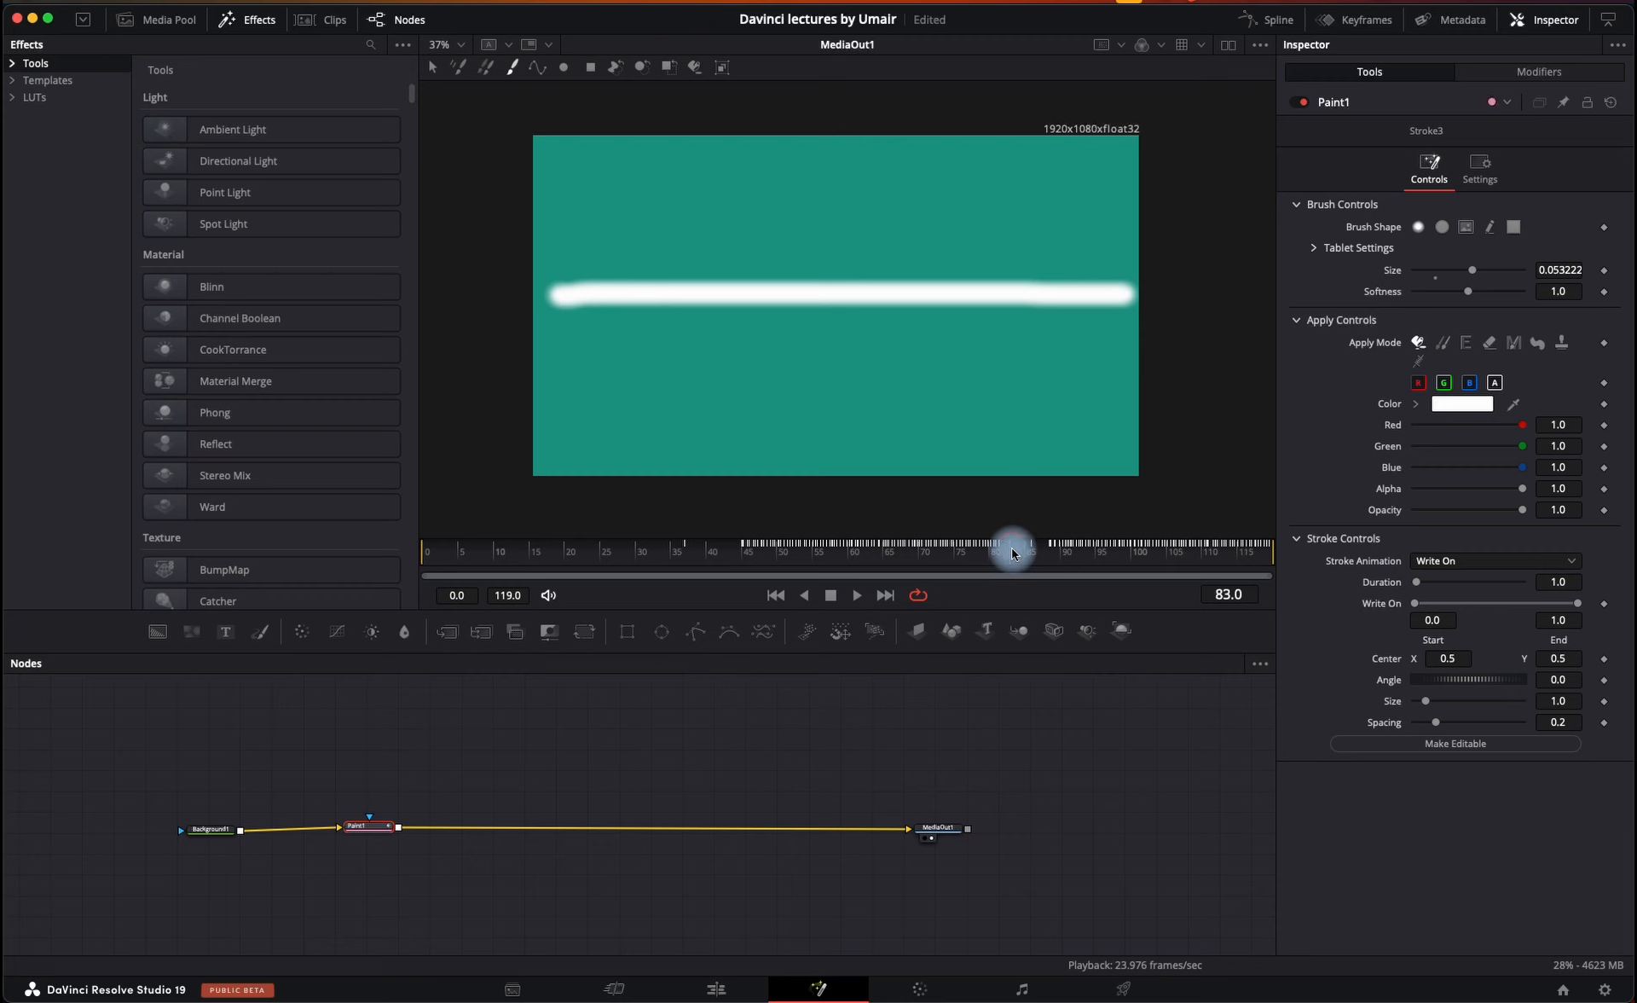
{"action": "key", "text": "space"}
{"action": "left_click", "coordinate": [658, 551]}
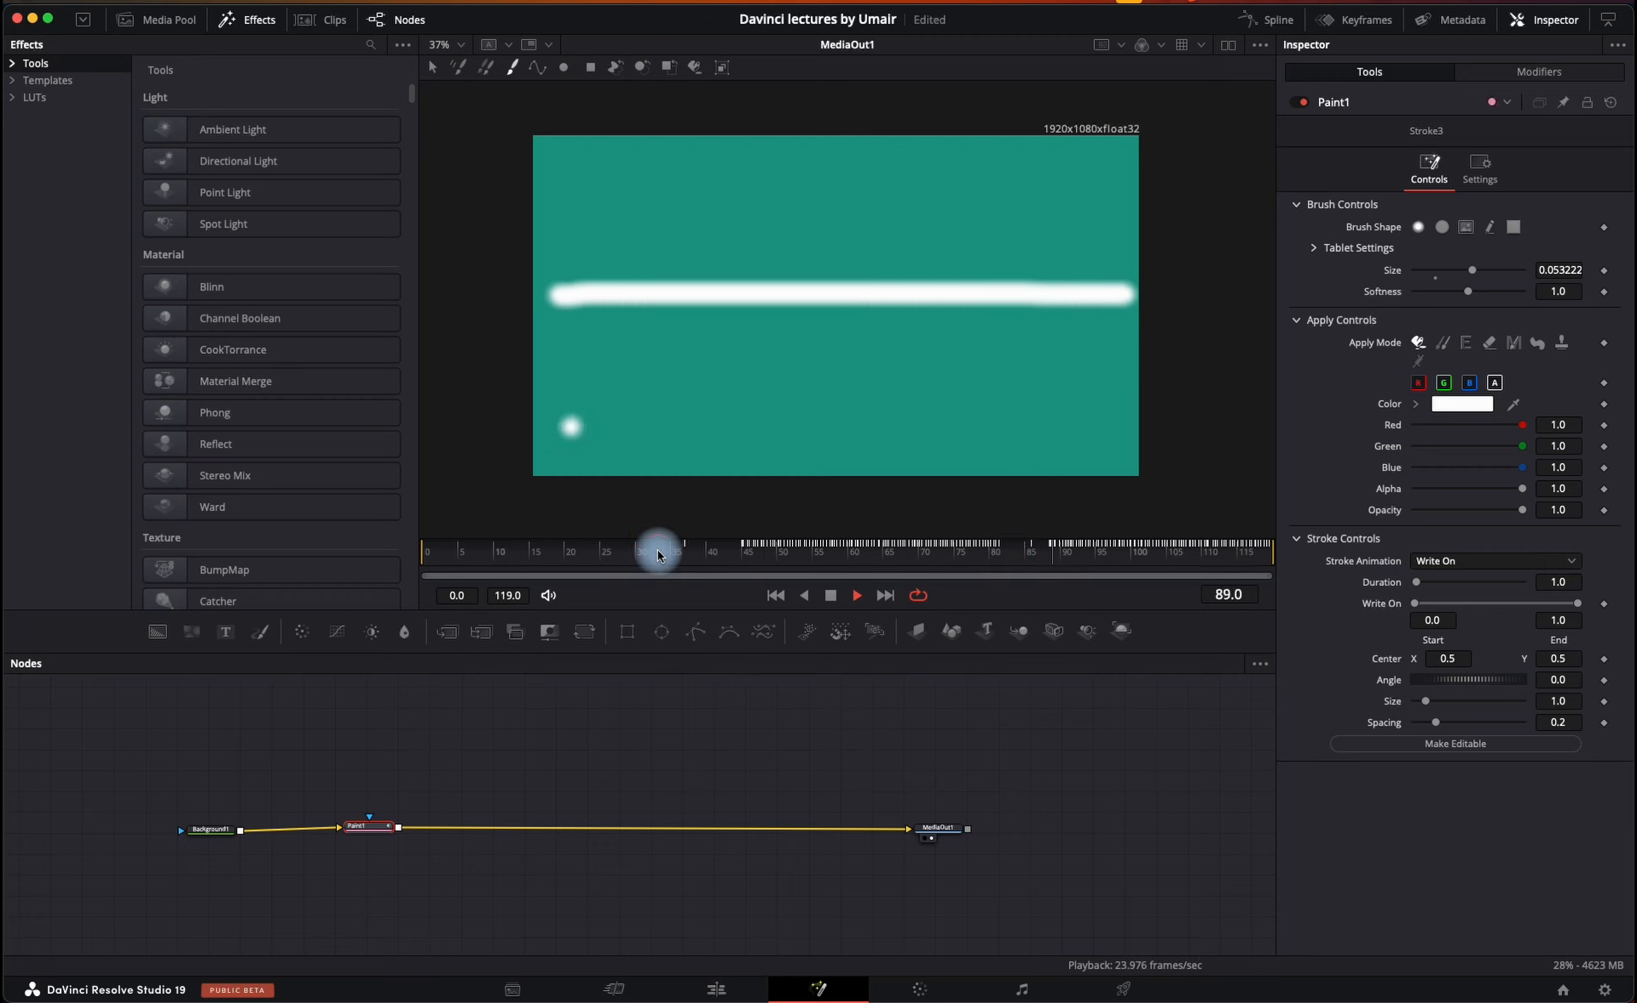
{"action": "key", "text": "space"}
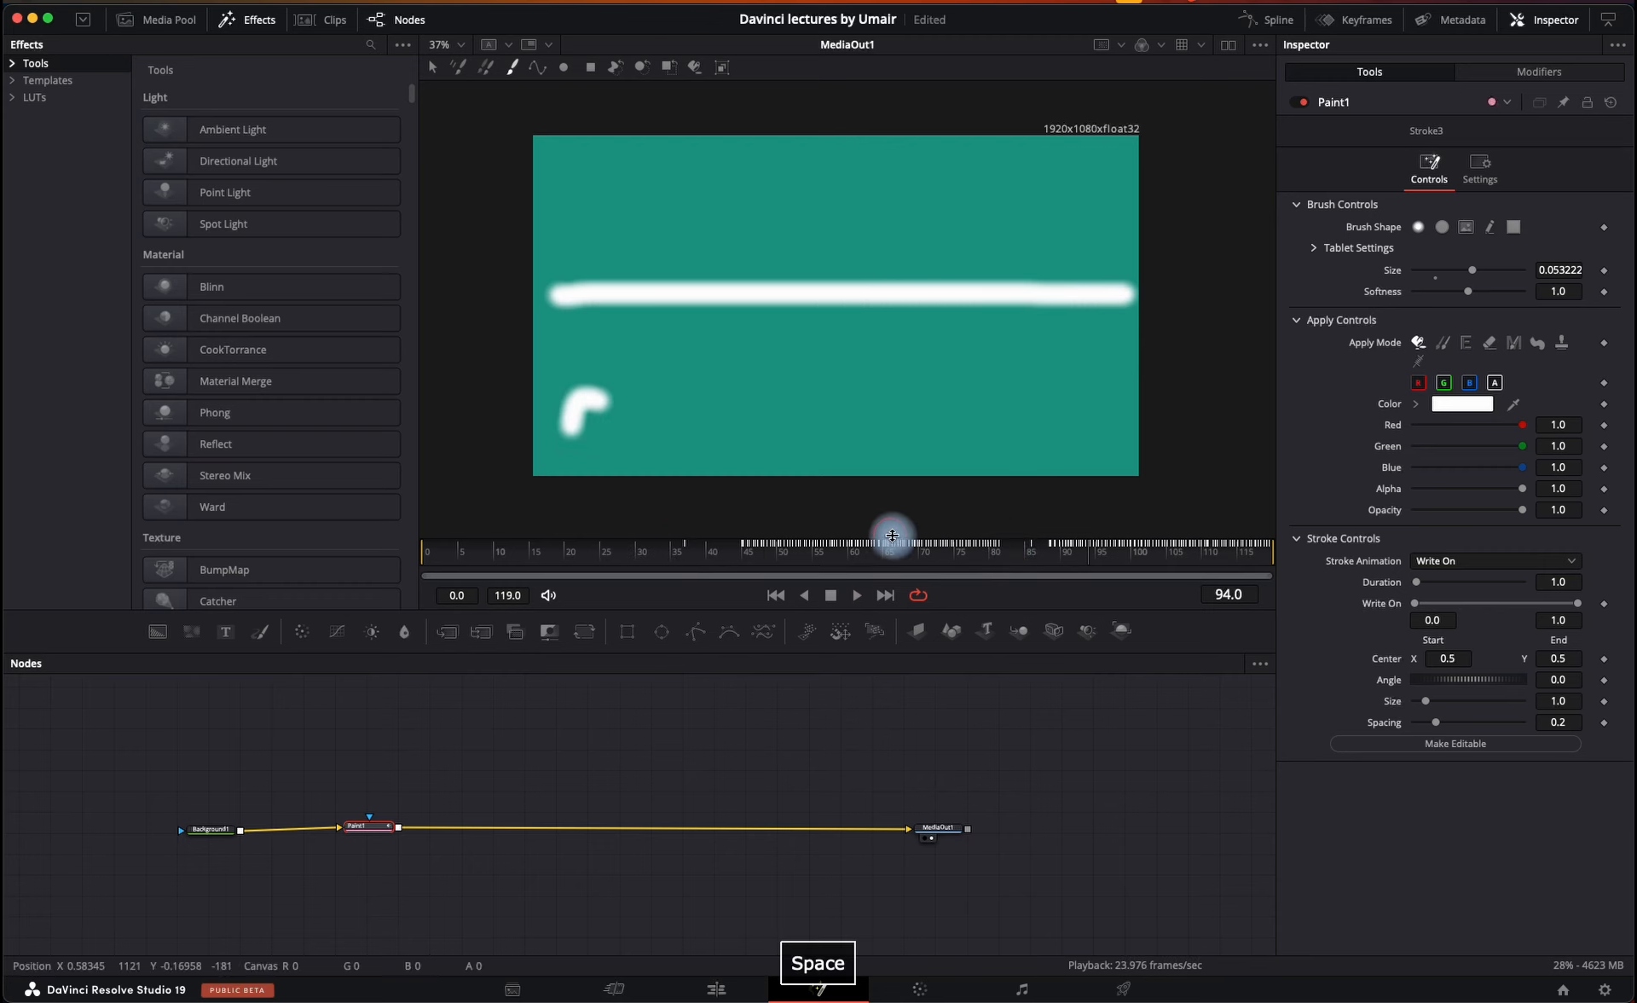
{"action": "left_click", "coordinate": [668, 552]}
{"action": "key", "text": "space"}
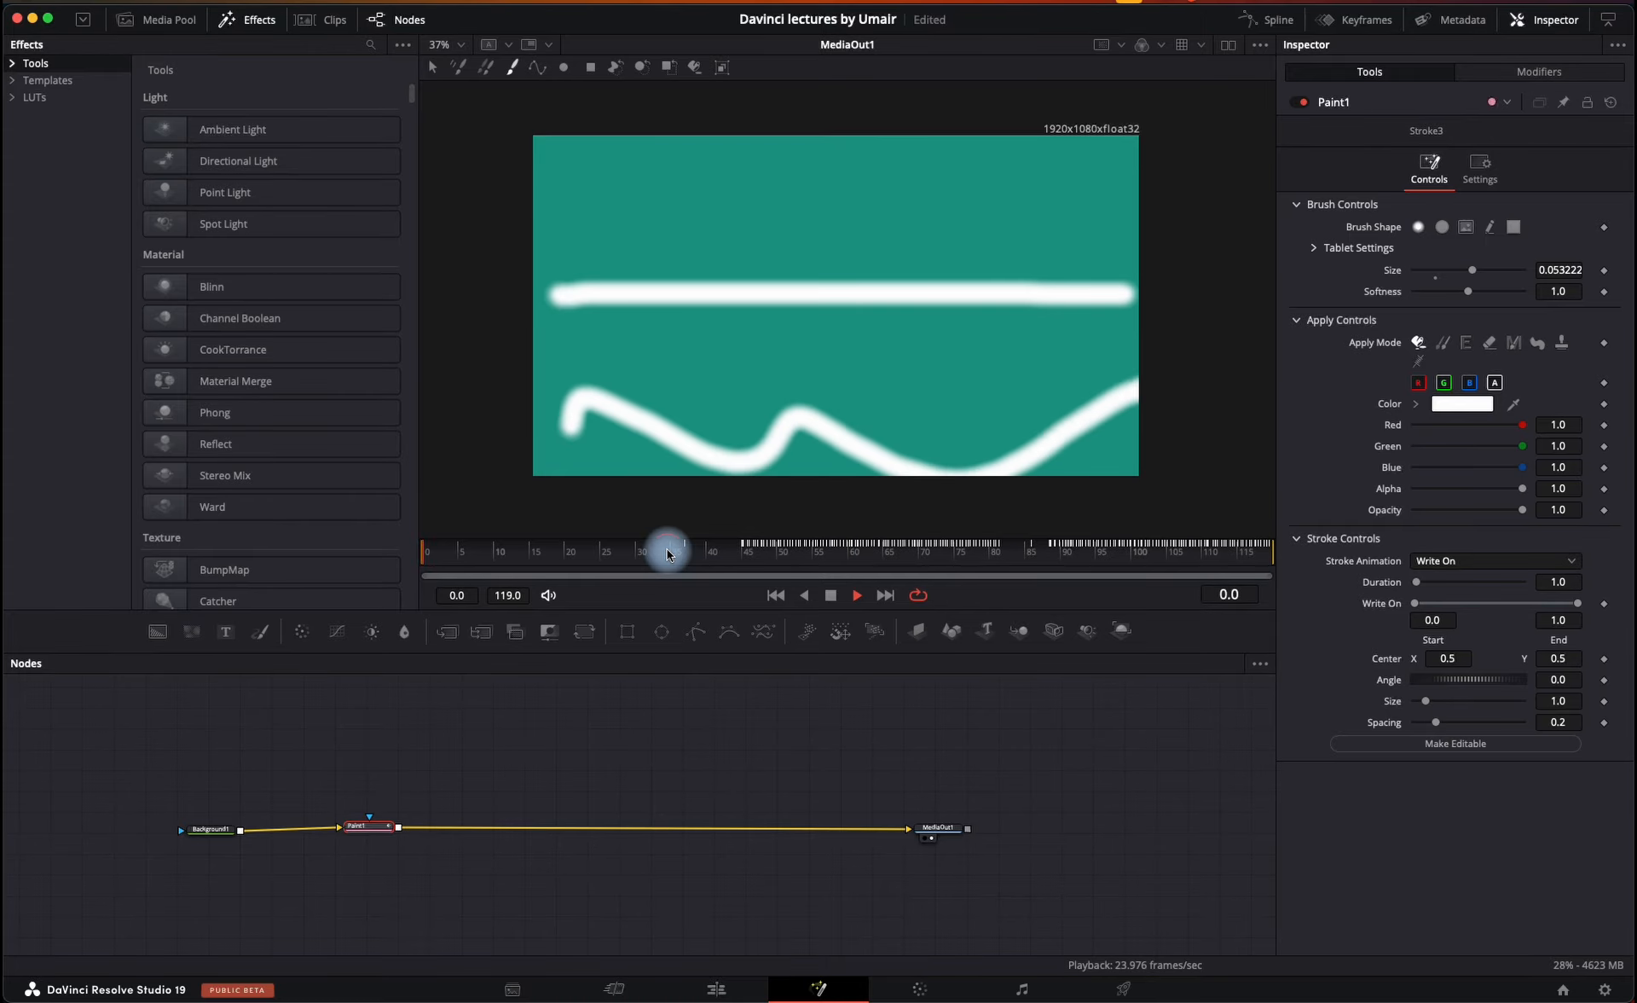
{"action": "key", "text": "space"}
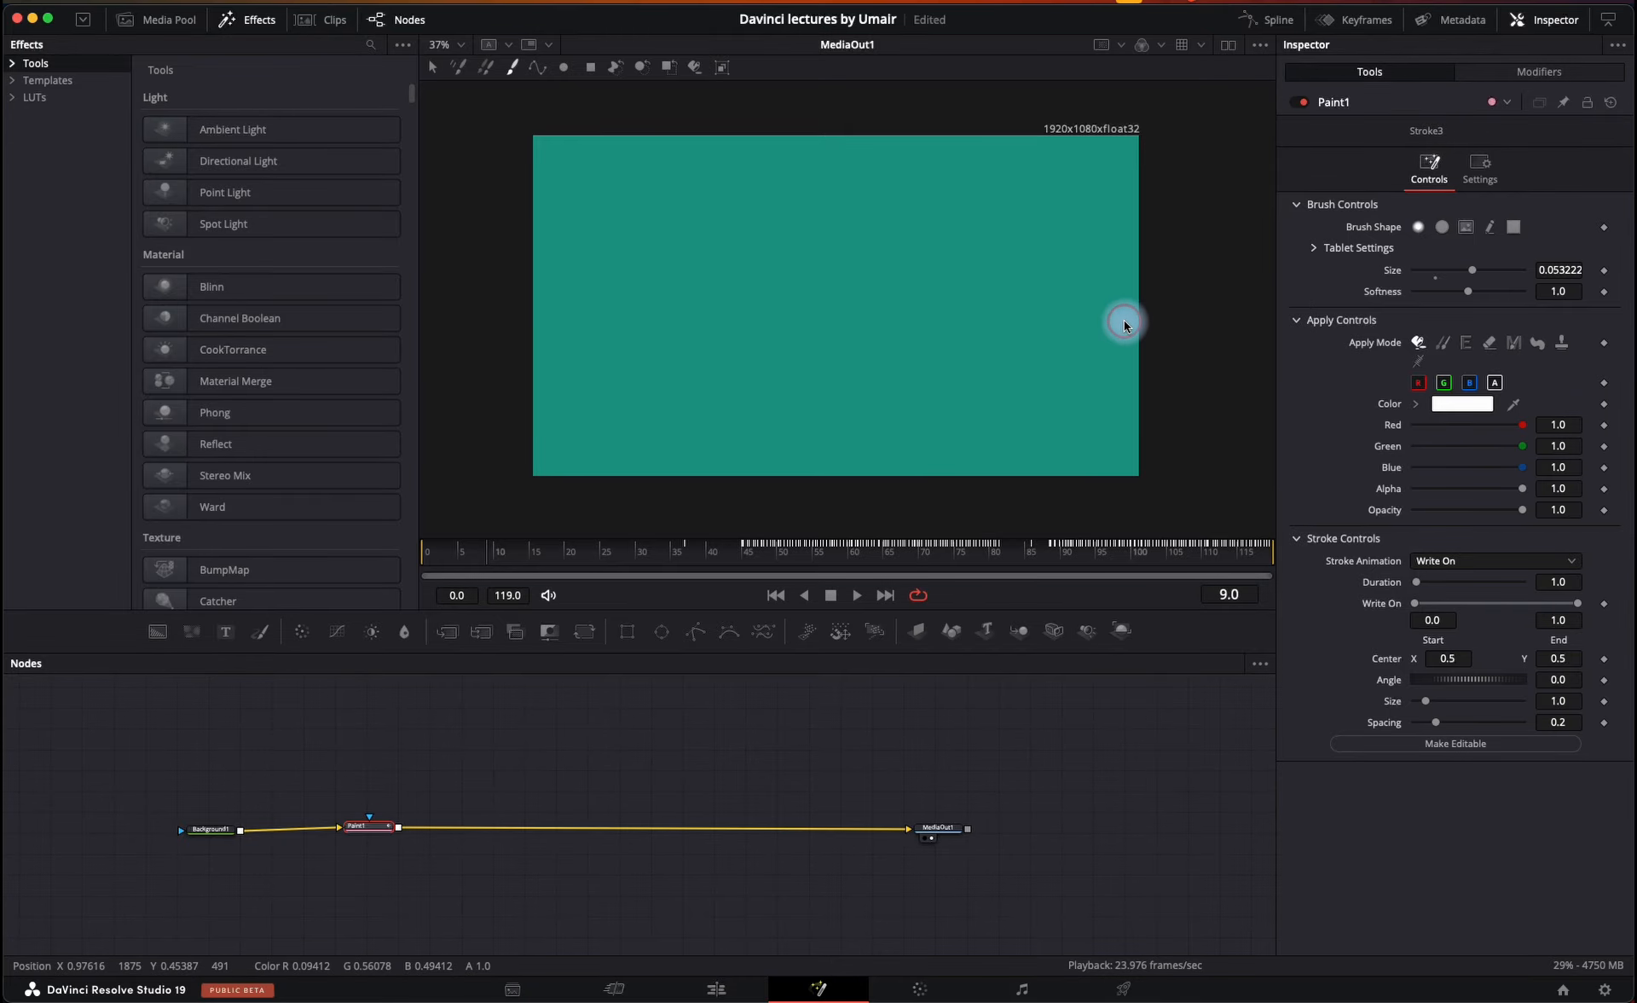
- Reset the Paint1 node to clear its strokes and delete it, leaving Background1 connected to MediaOut1
{"action": "left_click", "coordinate": [1612, 106]}
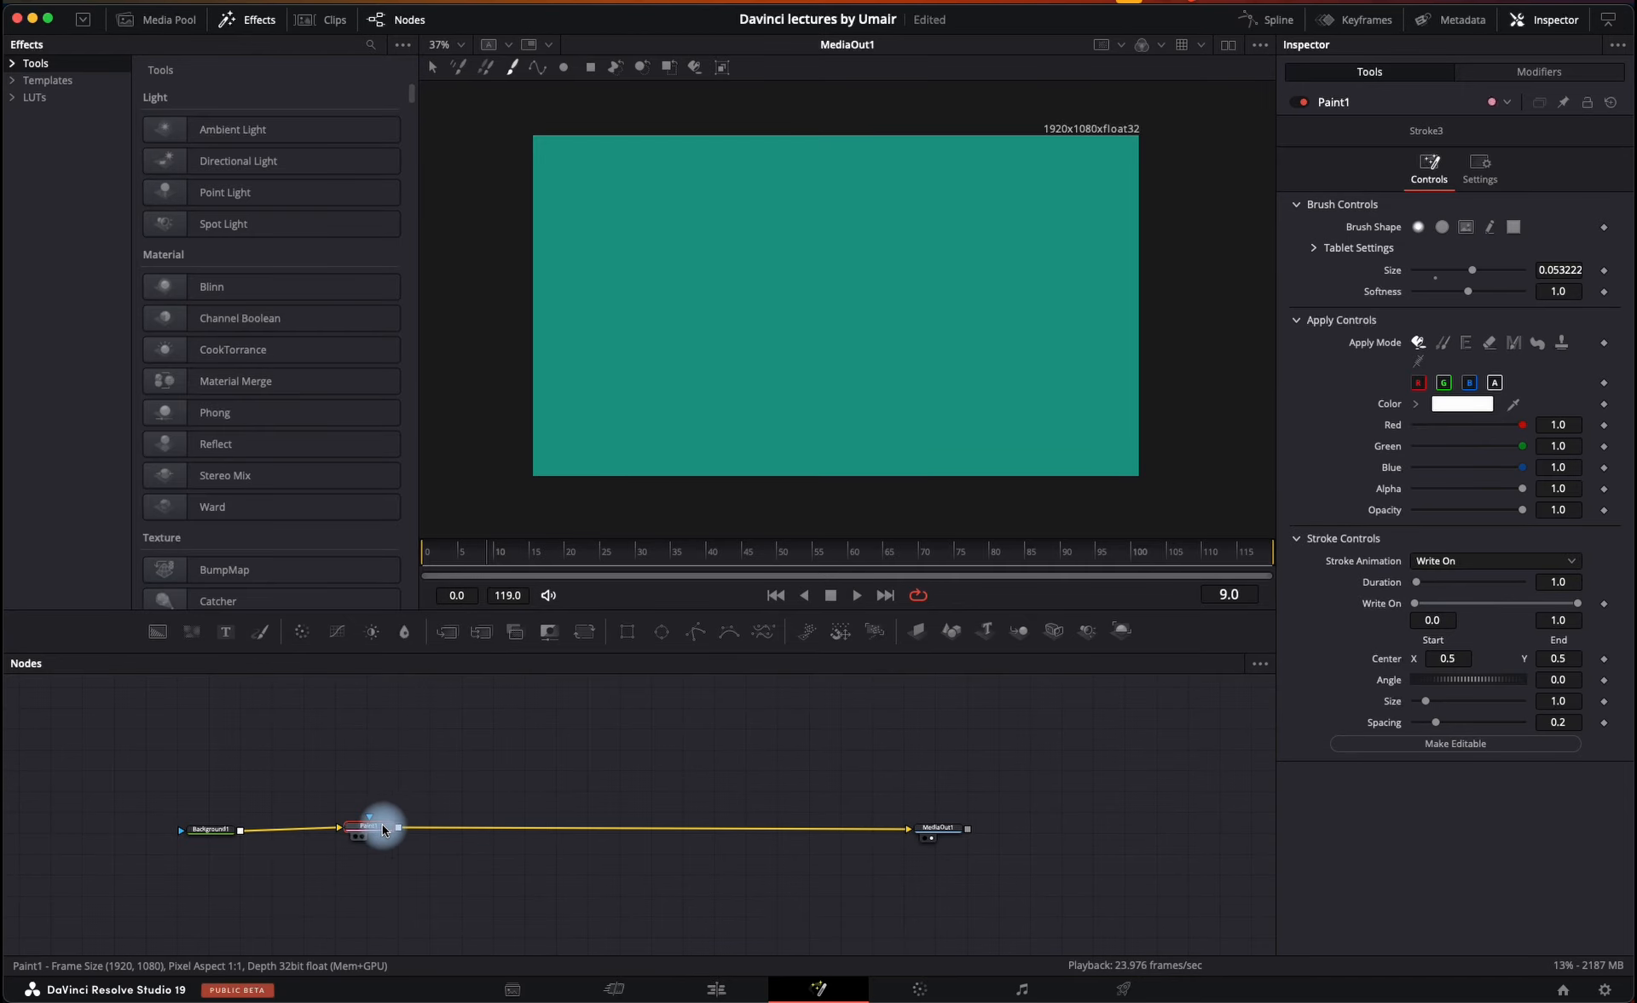
{"action": "left_click_drag", "start_coordinate": [383, 826], "coordinate": [387, 777], "text": "shift"}
{"action": "key", "text": "Delete"}
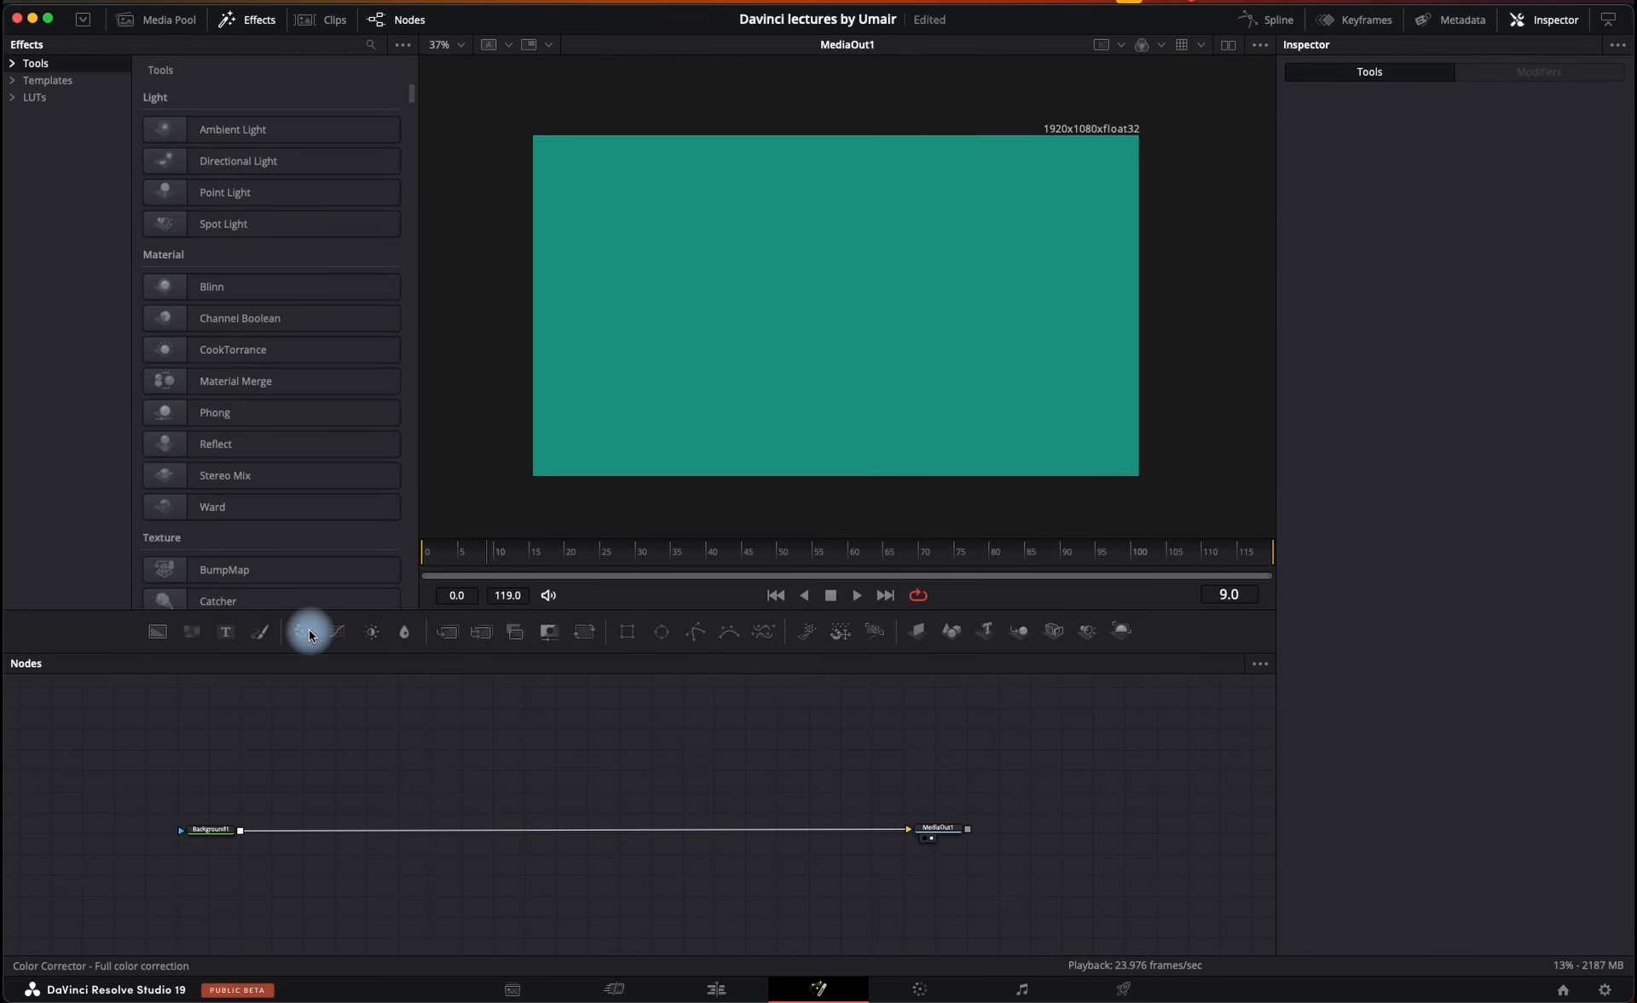
- Insert a Color Corrector between Background1 and MediaOut1 and tint the Master range toward orange with a strength of about 0.69
{"action": "left_click_drag", "start_coordinate": [304, 634], "coordinate": [348, 829]}
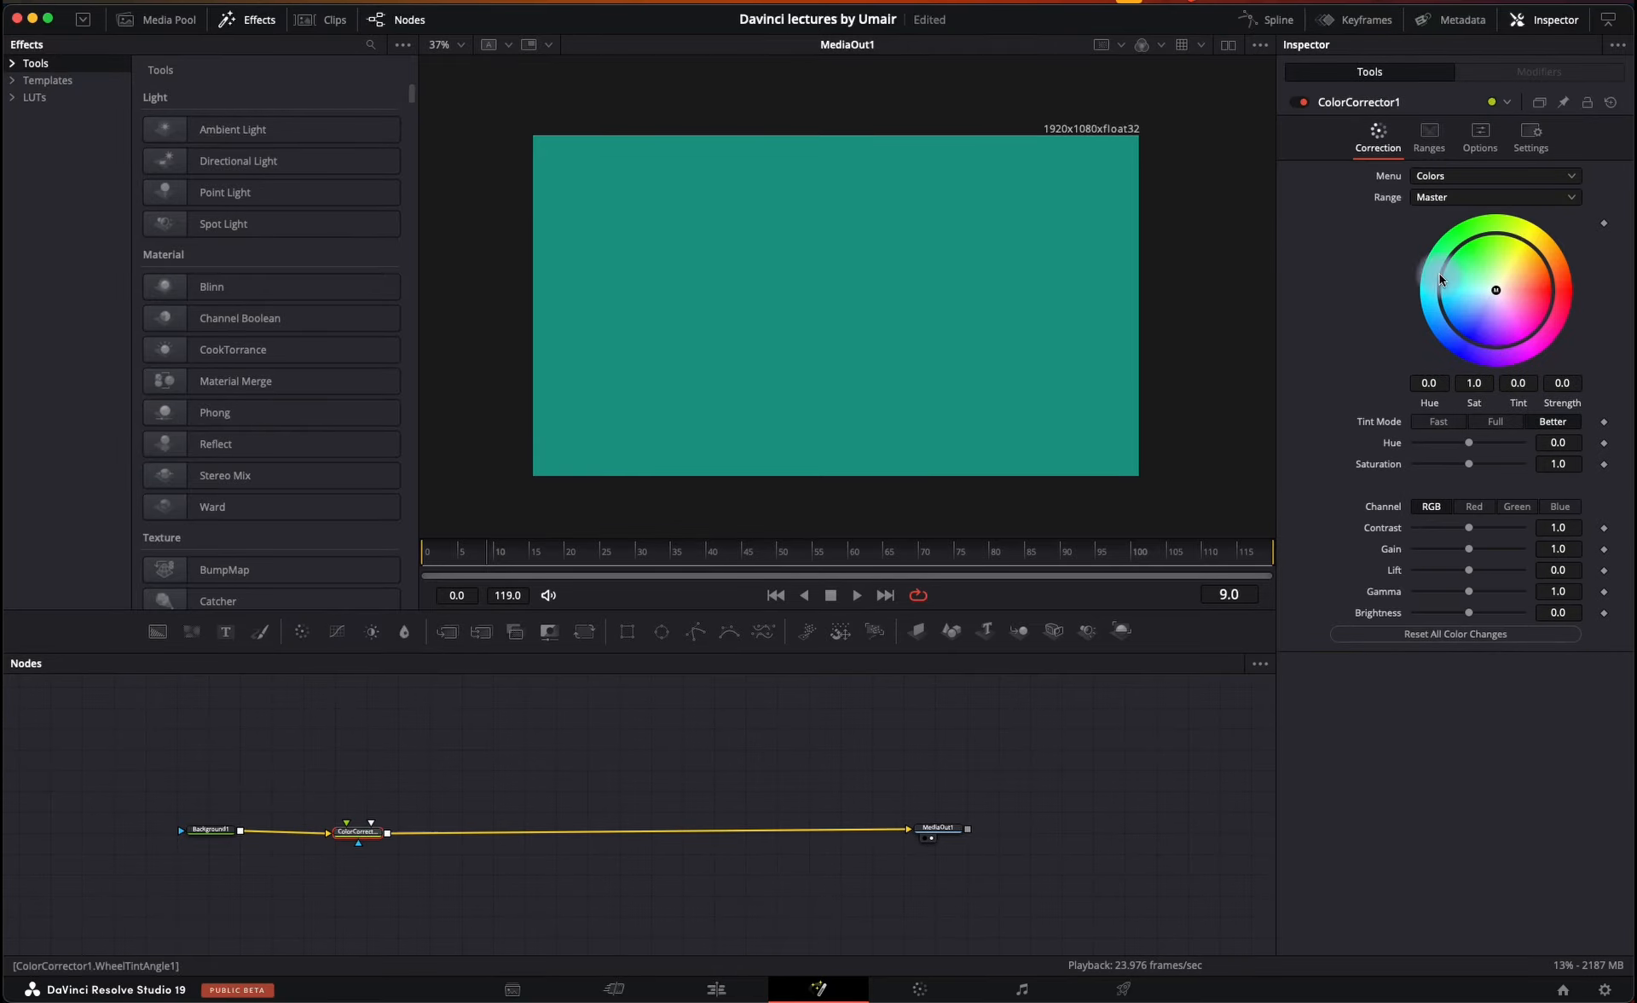
{"action": "left_click_drag", "start_coordinate": [1499, 302], "coordinate": [1536, 266]}
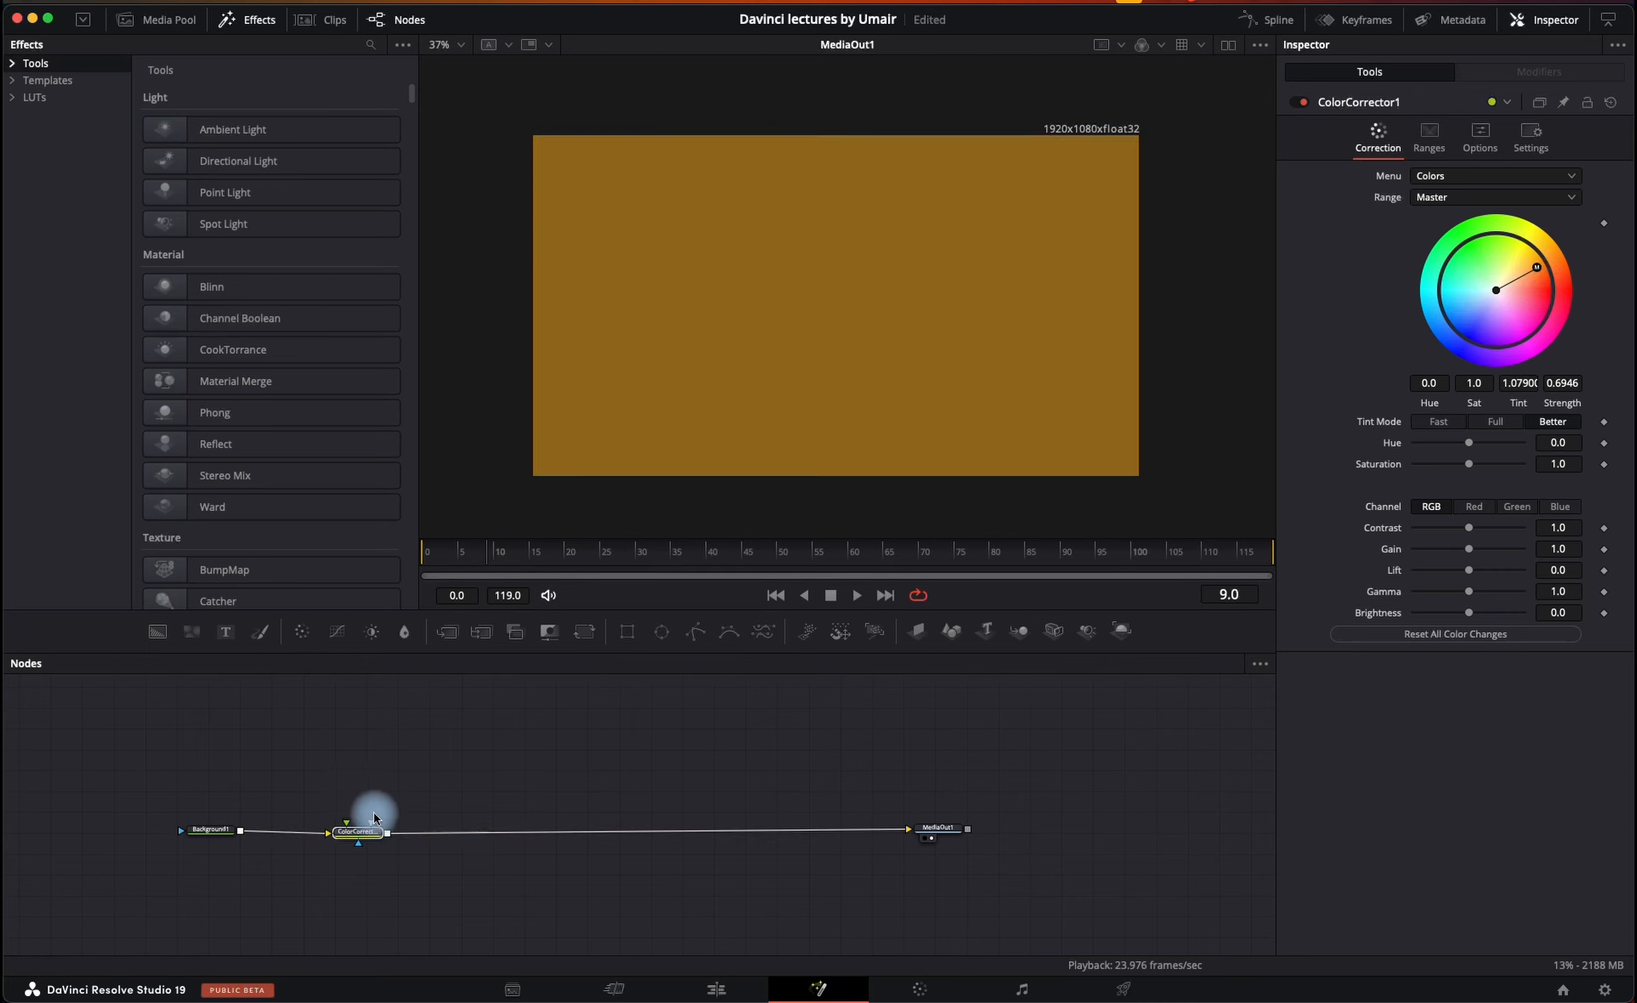
- Delete the Color Corrector node from between Background1 and MediaOut1
{"action": "left_click_drag", "start_coordinate": [432, 791], "coordinate": [379, 813]}
{"action": "left_click", "coordinate": [359, 836]}
{"action": "left_click_drag", "start_coordinate": [432, 775], "coordinate": [357, 804]}
{"action": "key", "text": "Delete"}
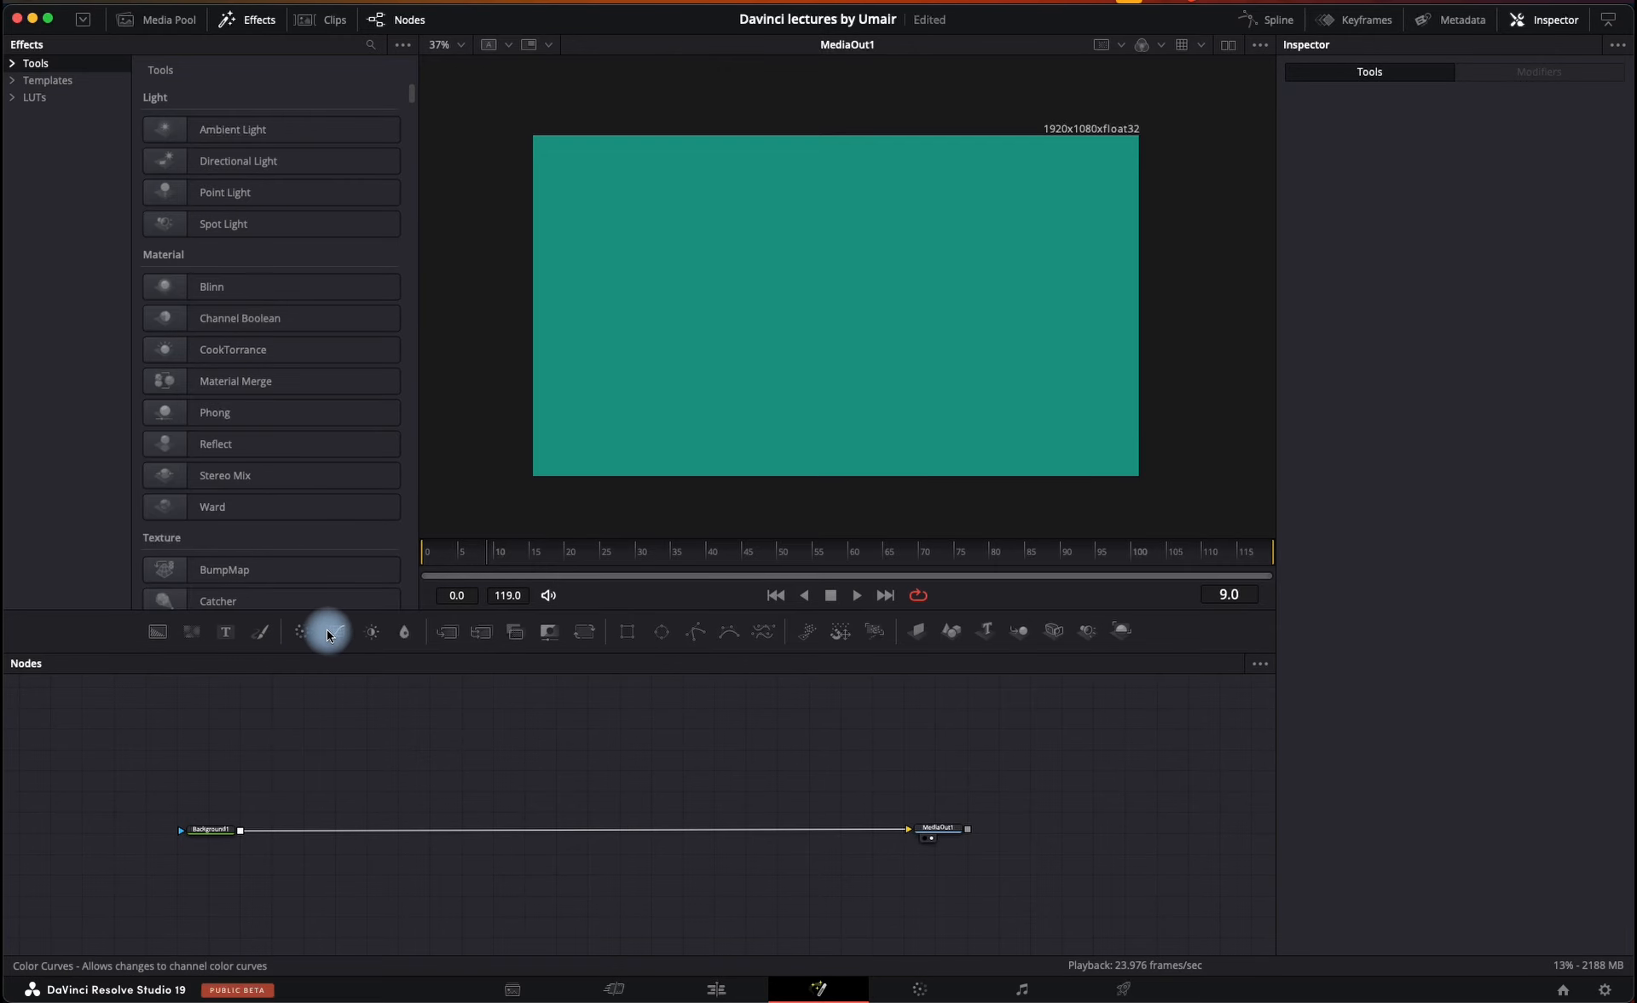
- Try a Color Curves node near the connection between Background1 and MediaOut1, and save the project
{"action": "left_click_drag", "start_coordinate": [330, 631], "coordinate": [351, 788]}
{"action": "key", "text": "s"}
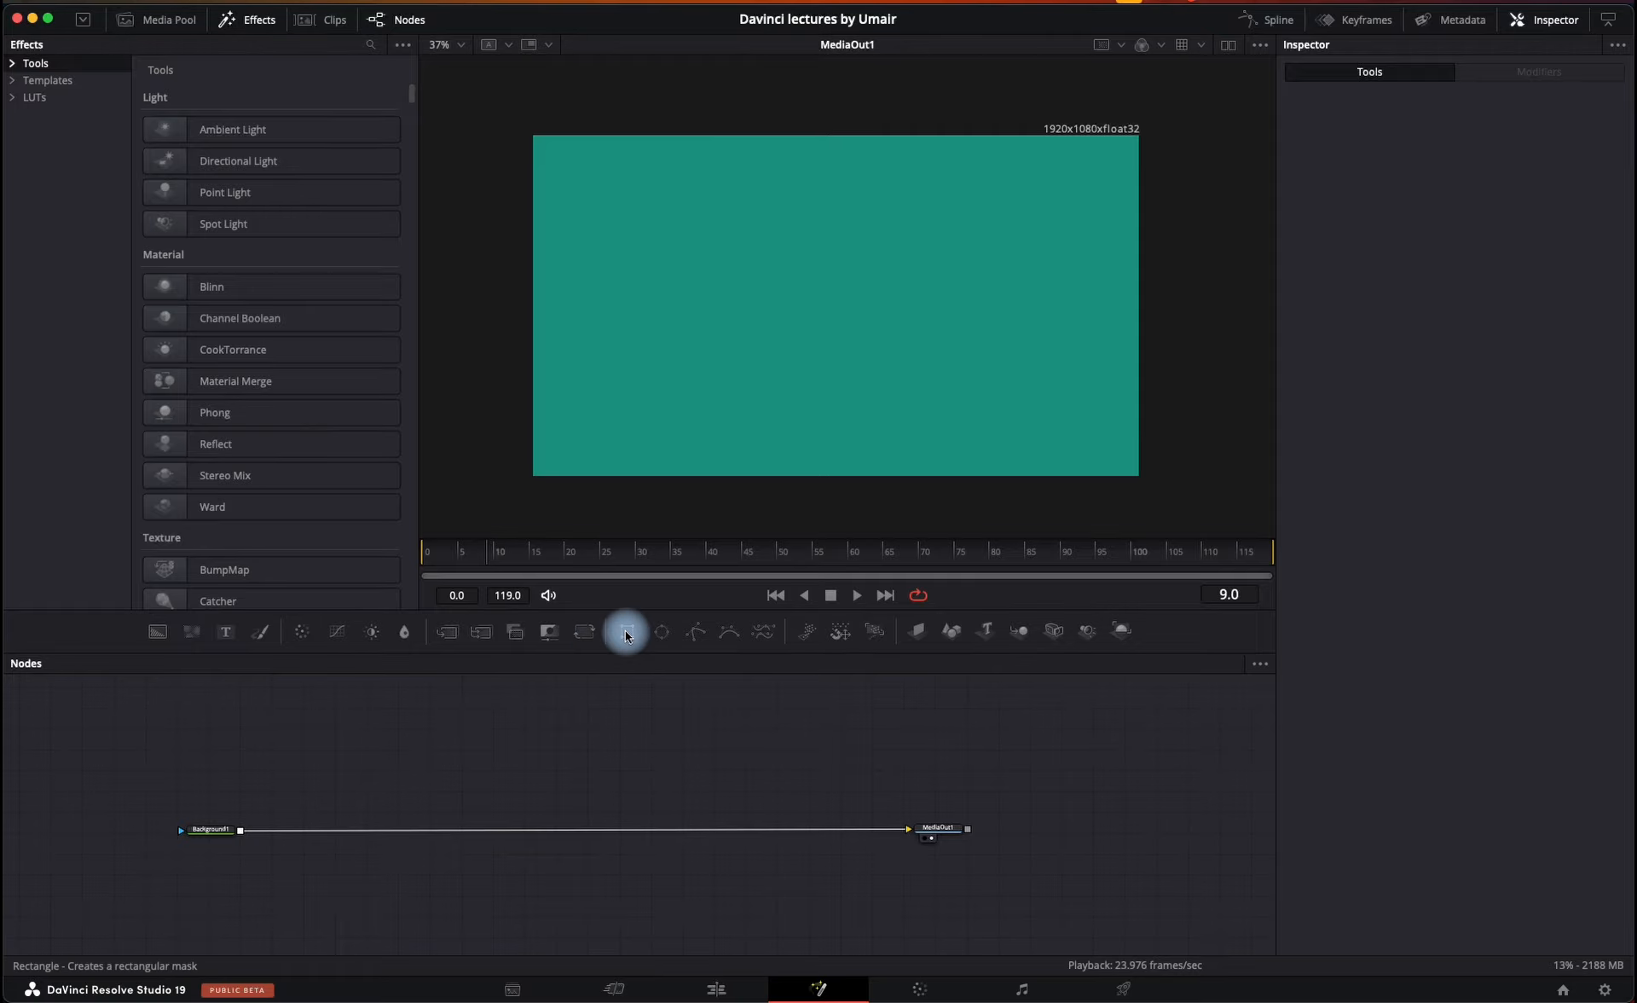
- Mask Background1 with a Rectangle about 0.30 wide, centered at about X 0.25, Y 0.68
{"action": "left_click_drag", "start_coordinate": [625, 631], "coordinate": [212, 830]}
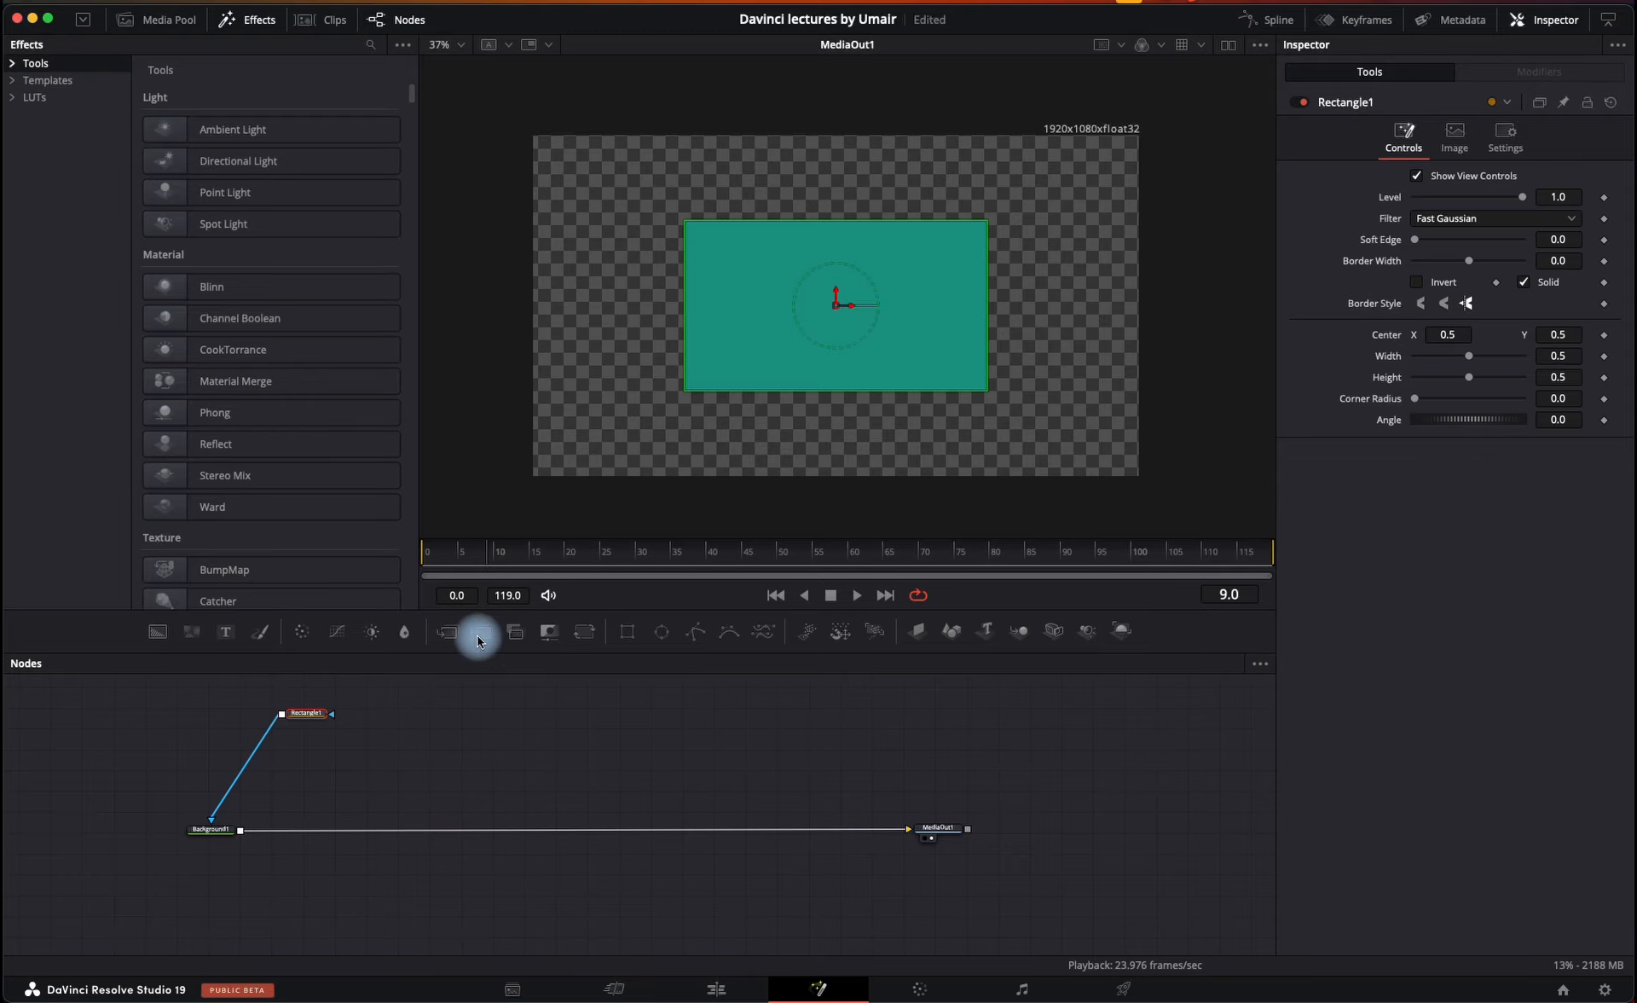
{"action": "left_click_drag", "start_coordinate": [682, 220], "coordinate": [746, 193]}
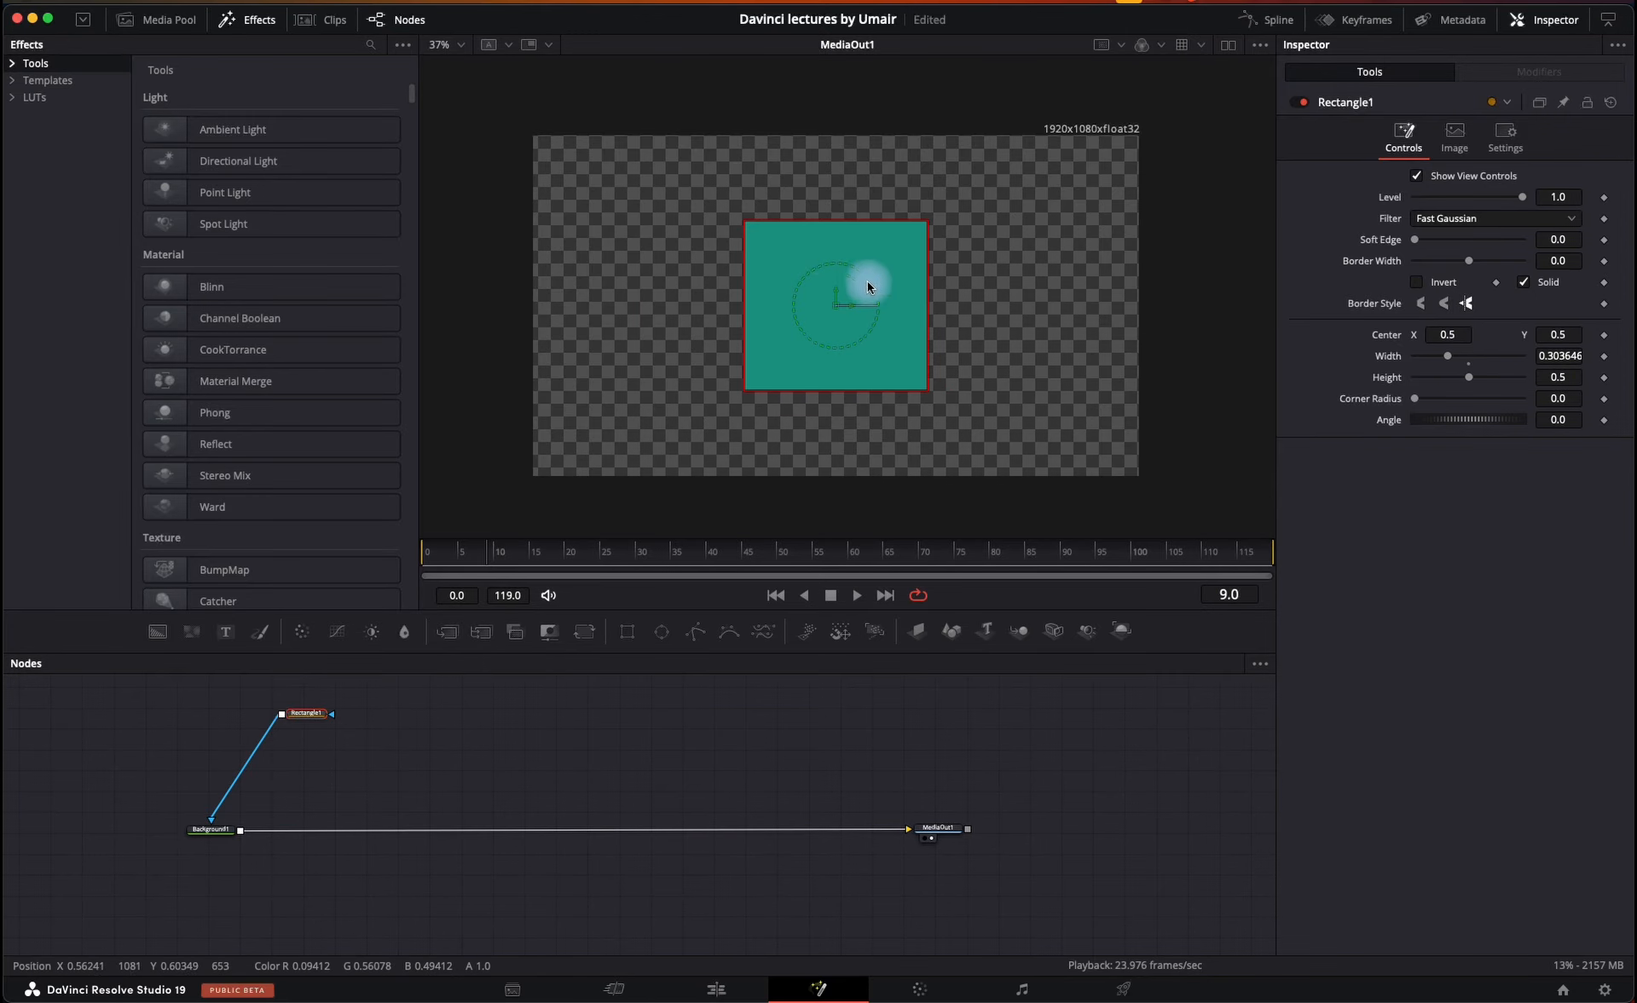
{"action": "left_click_drag", "start_coordinate": [833, 309], "coordinate": [687, 249]}
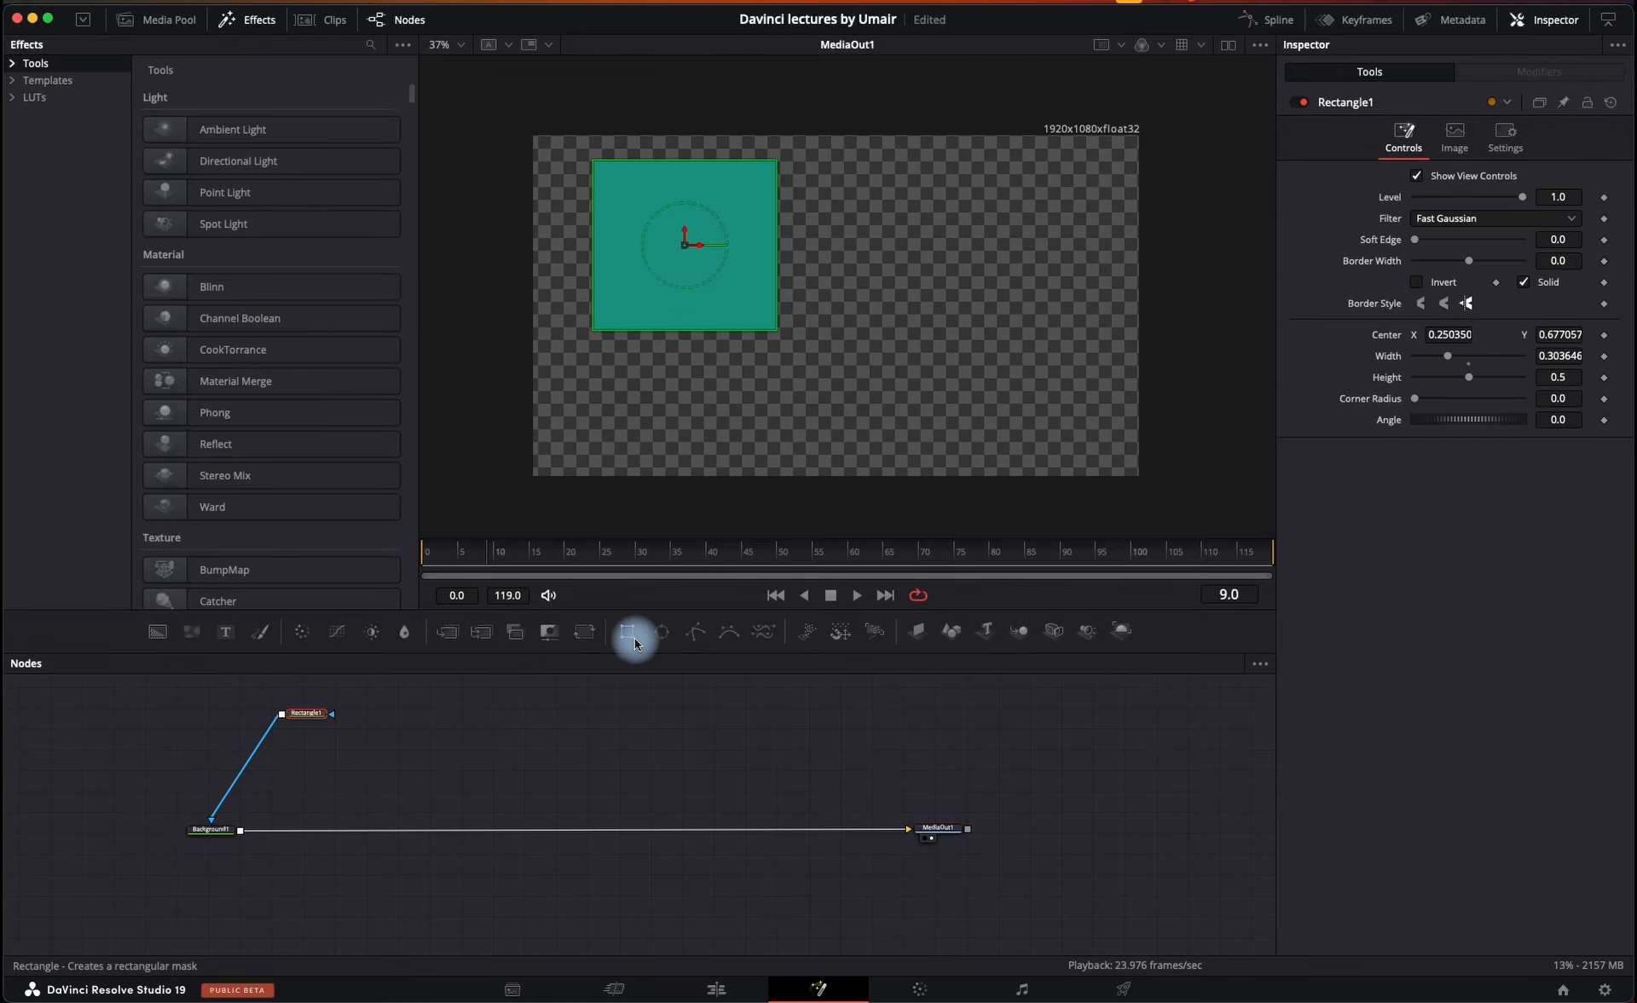
- Add an Ellipse mask to Background1, about 0.36 wide and 0.31 high, centered at about X 0.75, Y 0.69
{"action": "mouse_move", "coordinate": [662, 633]}
{"action": "left_mouse_down"}
{"action": "mouse_move", "coordinate": [424, 745]}
{"action": "mouse_move", "coordinate": [440, 753]}
{"action": "mouse_move", "coordinate": [238, 830]}
{"action": "left_mouse_up"}
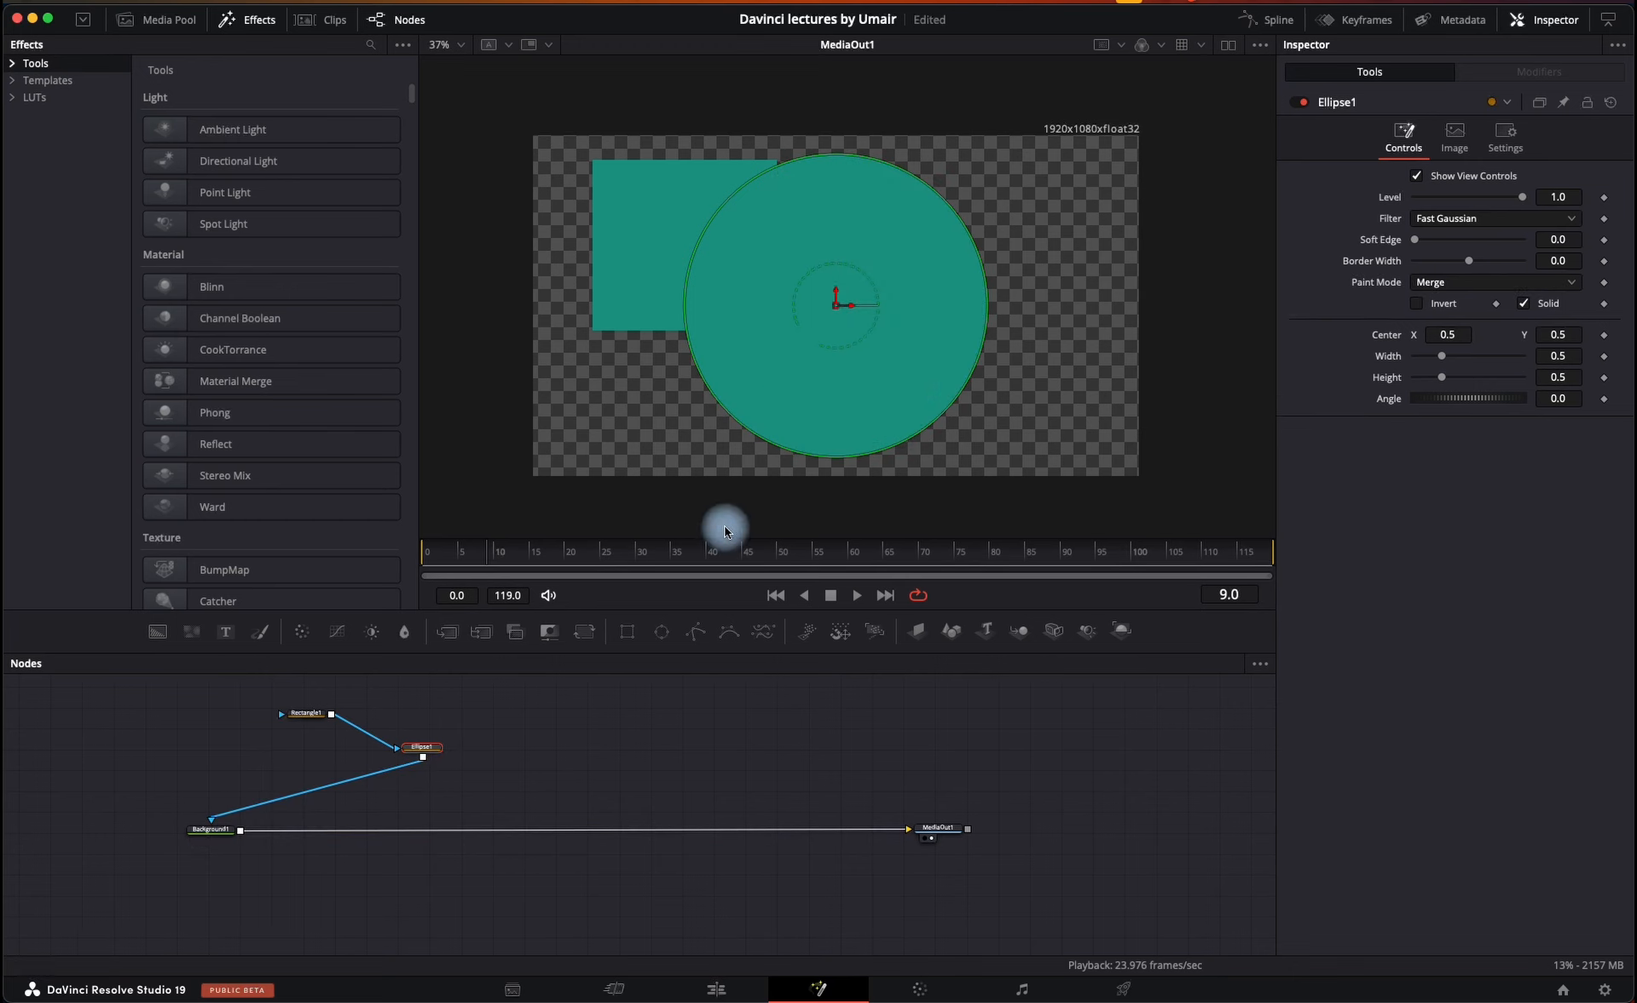
{"action": "left_click_drag", "start_coordinate": [983, 300], "coordinate": [925, 276]}
{"action": "left_click_drag", "start_coordinate": [868, 167], "coordinate": [859, 218]}
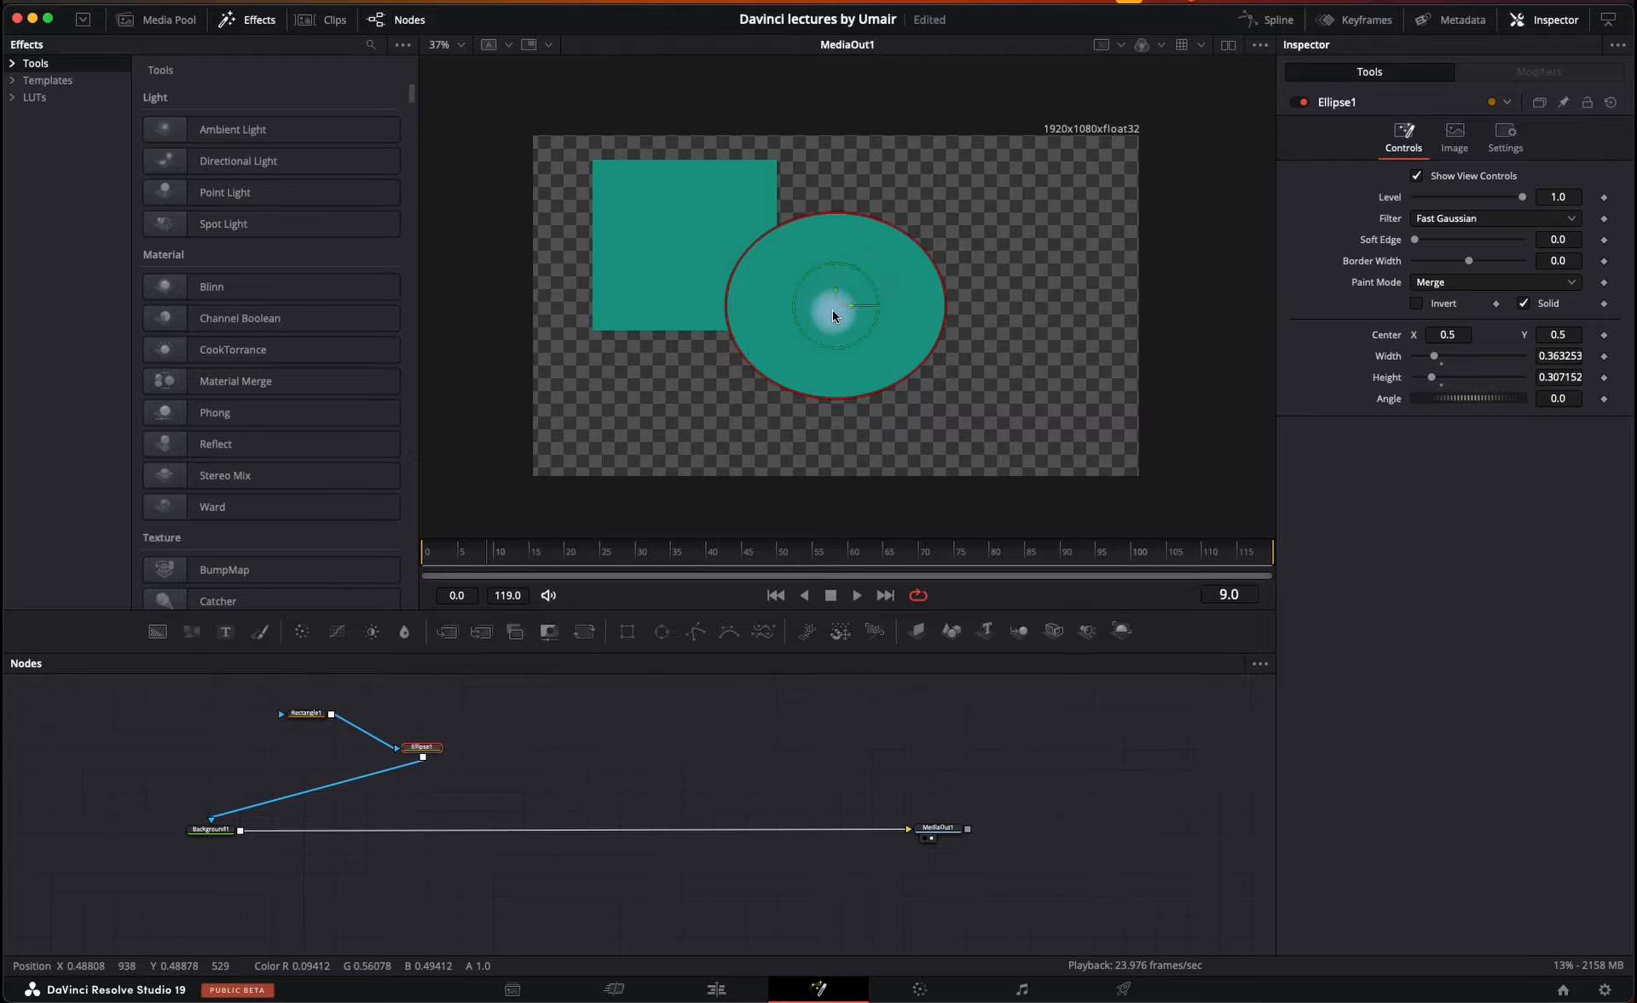
{"action": "left_click_drag", "start_coordinate": [833, 309], "coordinate": [989, 246]}
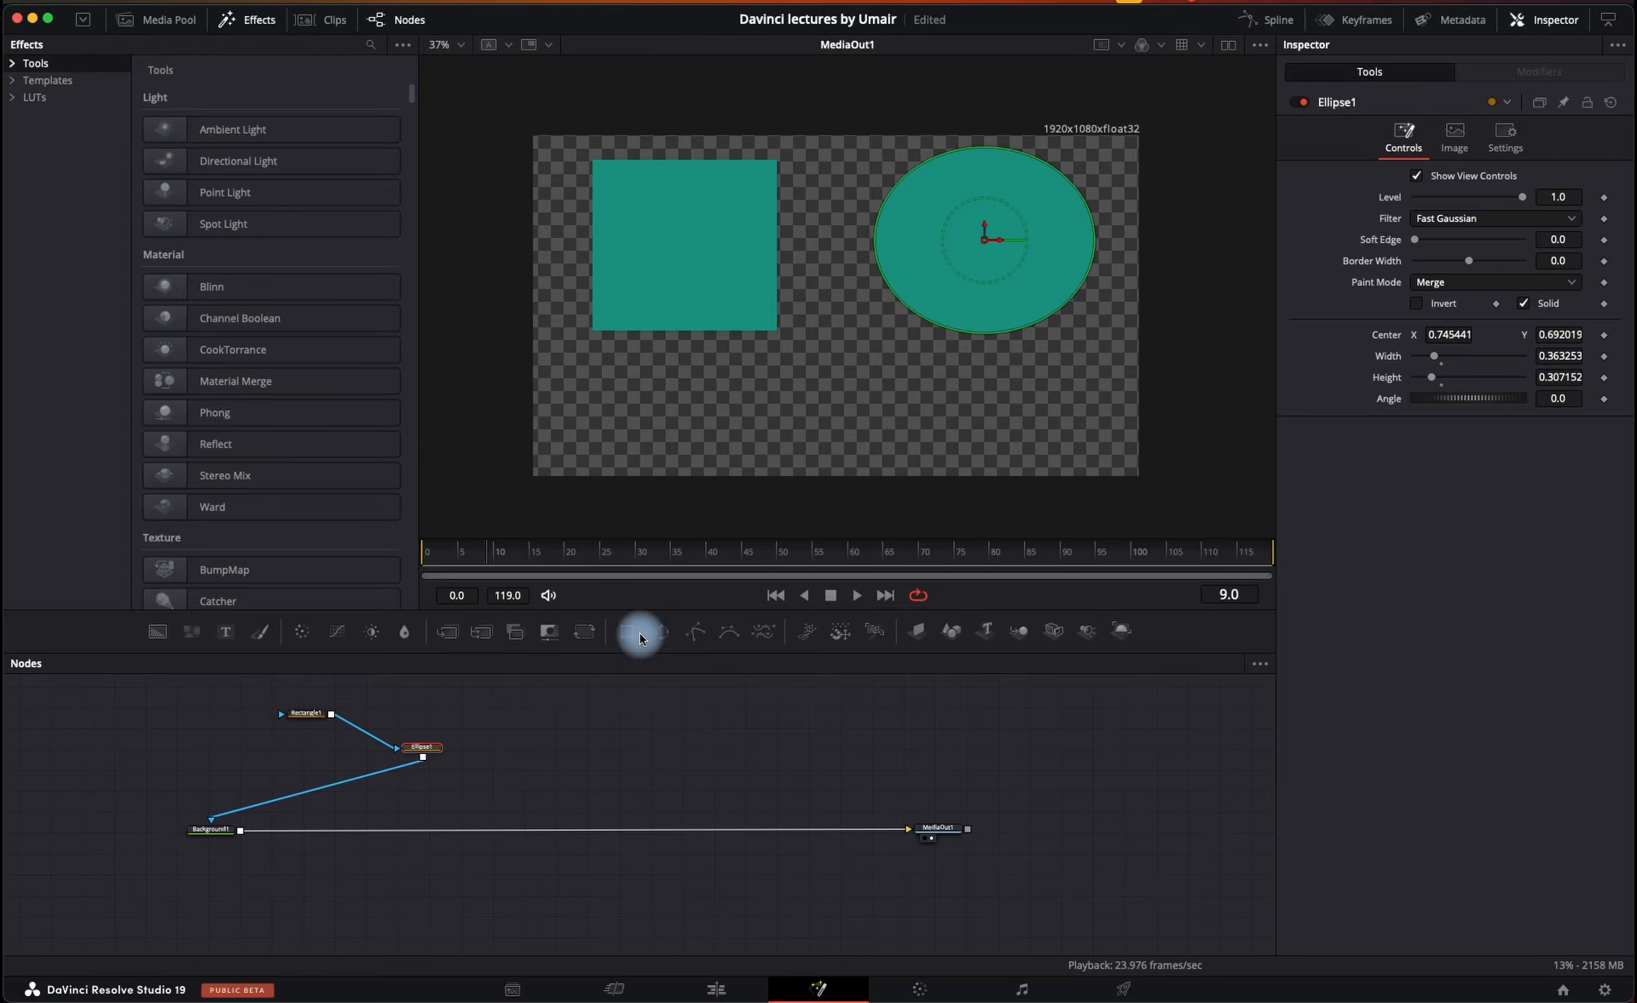
- Add a Polygon mask, draw a closed elongated shape below the rectangle, and adjust it with a curved upper-left edge
{"action": "left_click", "coordinate": [696, 640]}
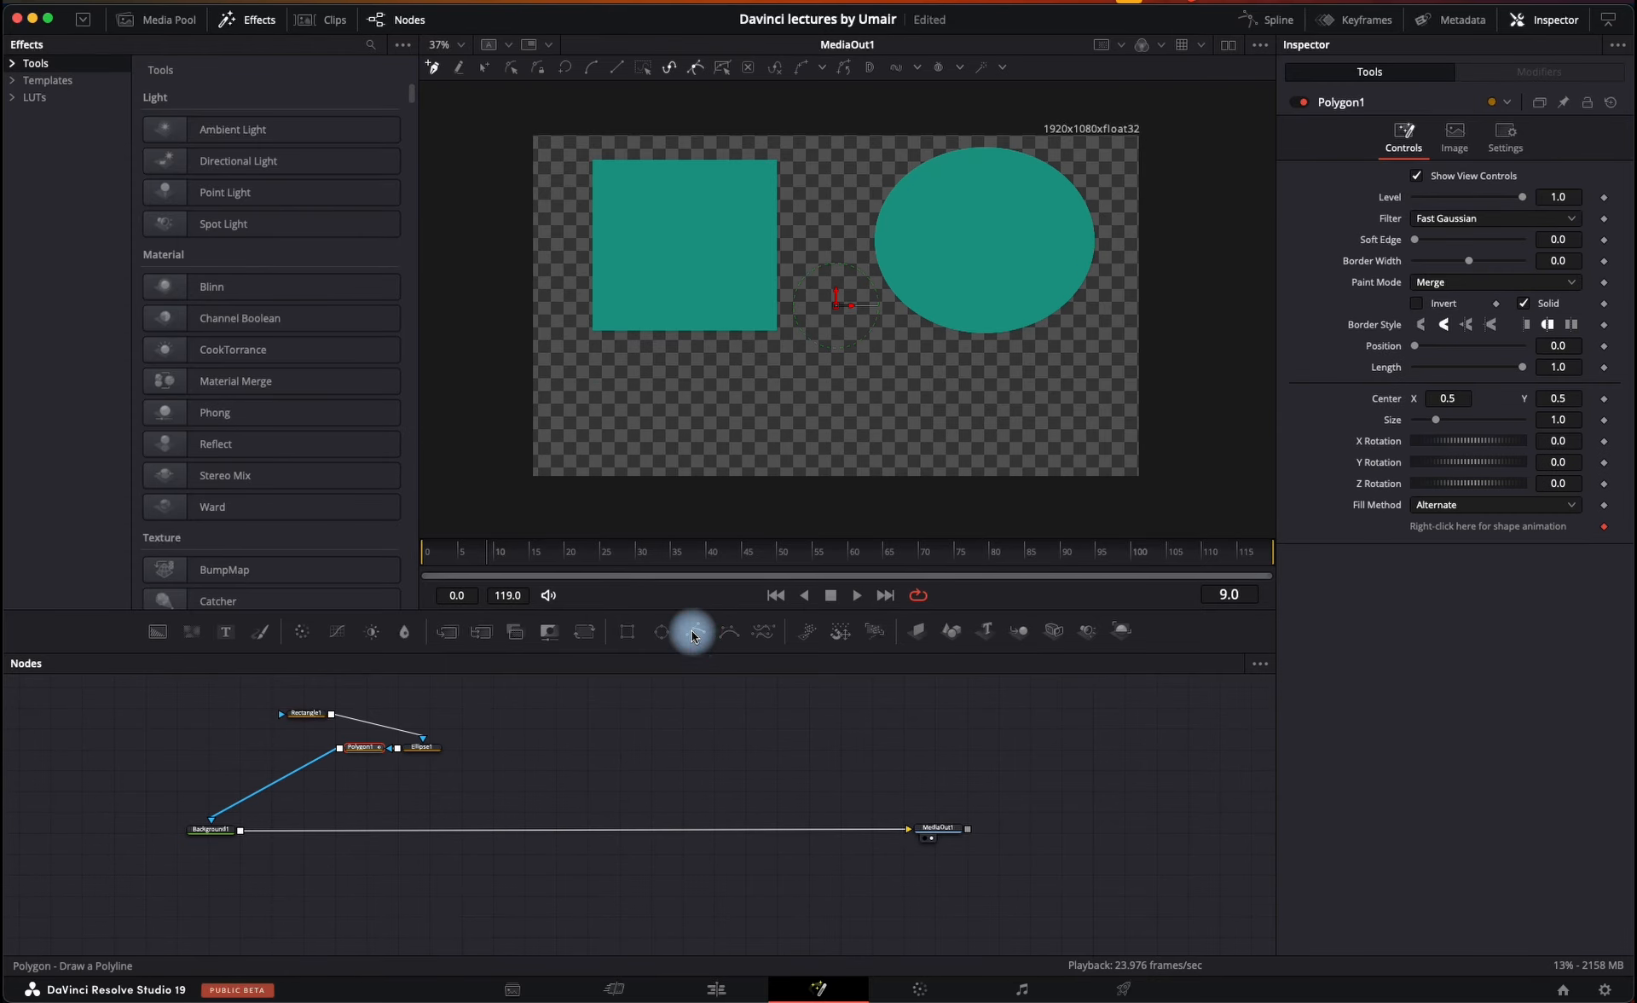
{"action": "left_click", "coordinate": [583, 403]}
{"action": "left_click", "coordinate": [700, 378]}
{"action": "left_click", "coordinate": [756, 368]}
{"action": "left_click", "coordinate": [863, 393]}
{"action": "left_click", "coordinate": [861, 420]}
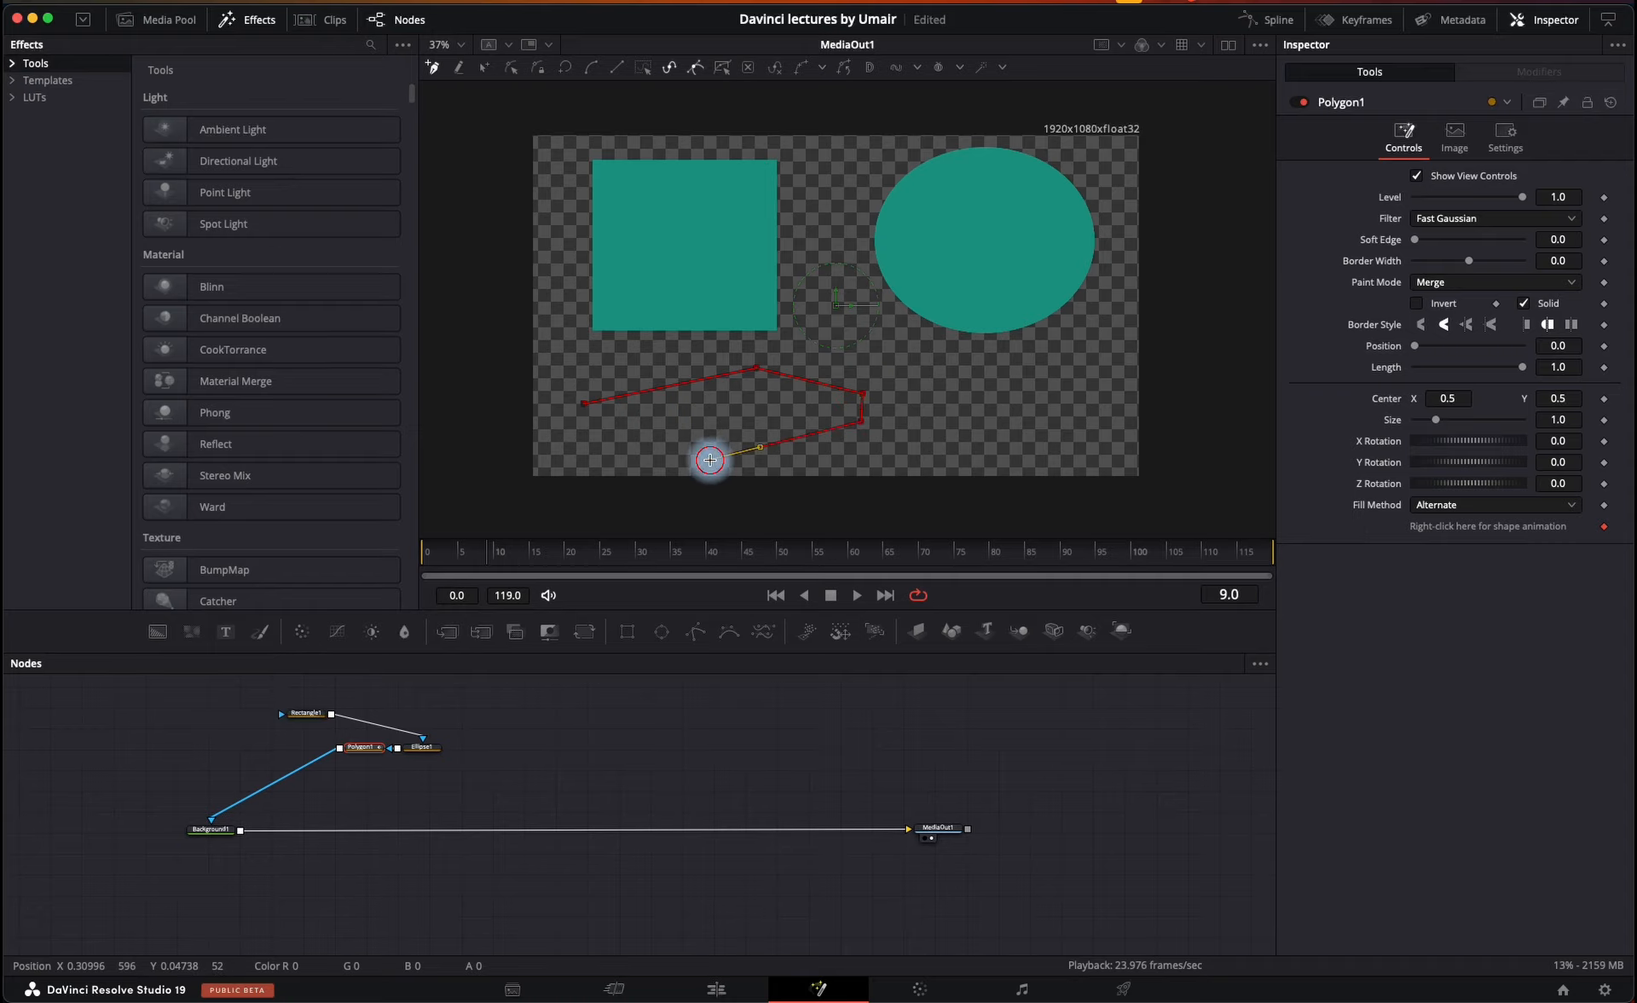
{"action": "left_click", "coordinate": [709, 460]}
{"action": "left_click", "coordinate": [636, 459]}
{"action": "left_click", "coordinate": [598, 459]}
{"action": "left_click", "coordinate": [584, 402]}
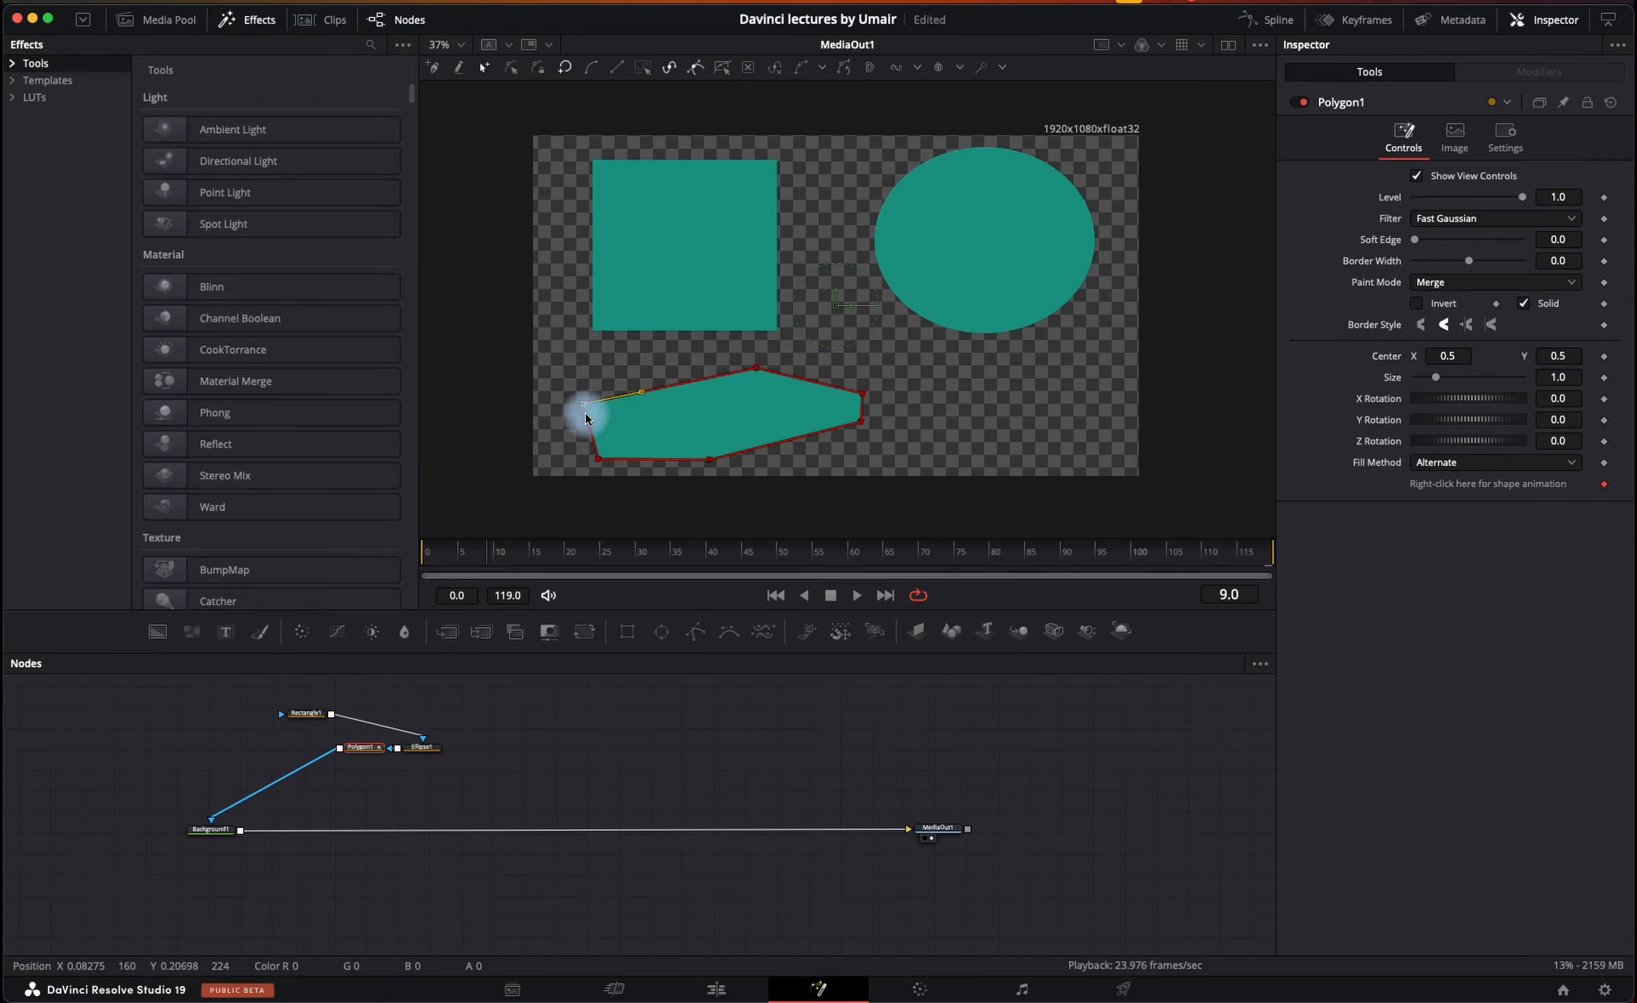
{"action": "left_click_drag", "start_coordinate": [646, 393], "coordinate": [633, 372]}
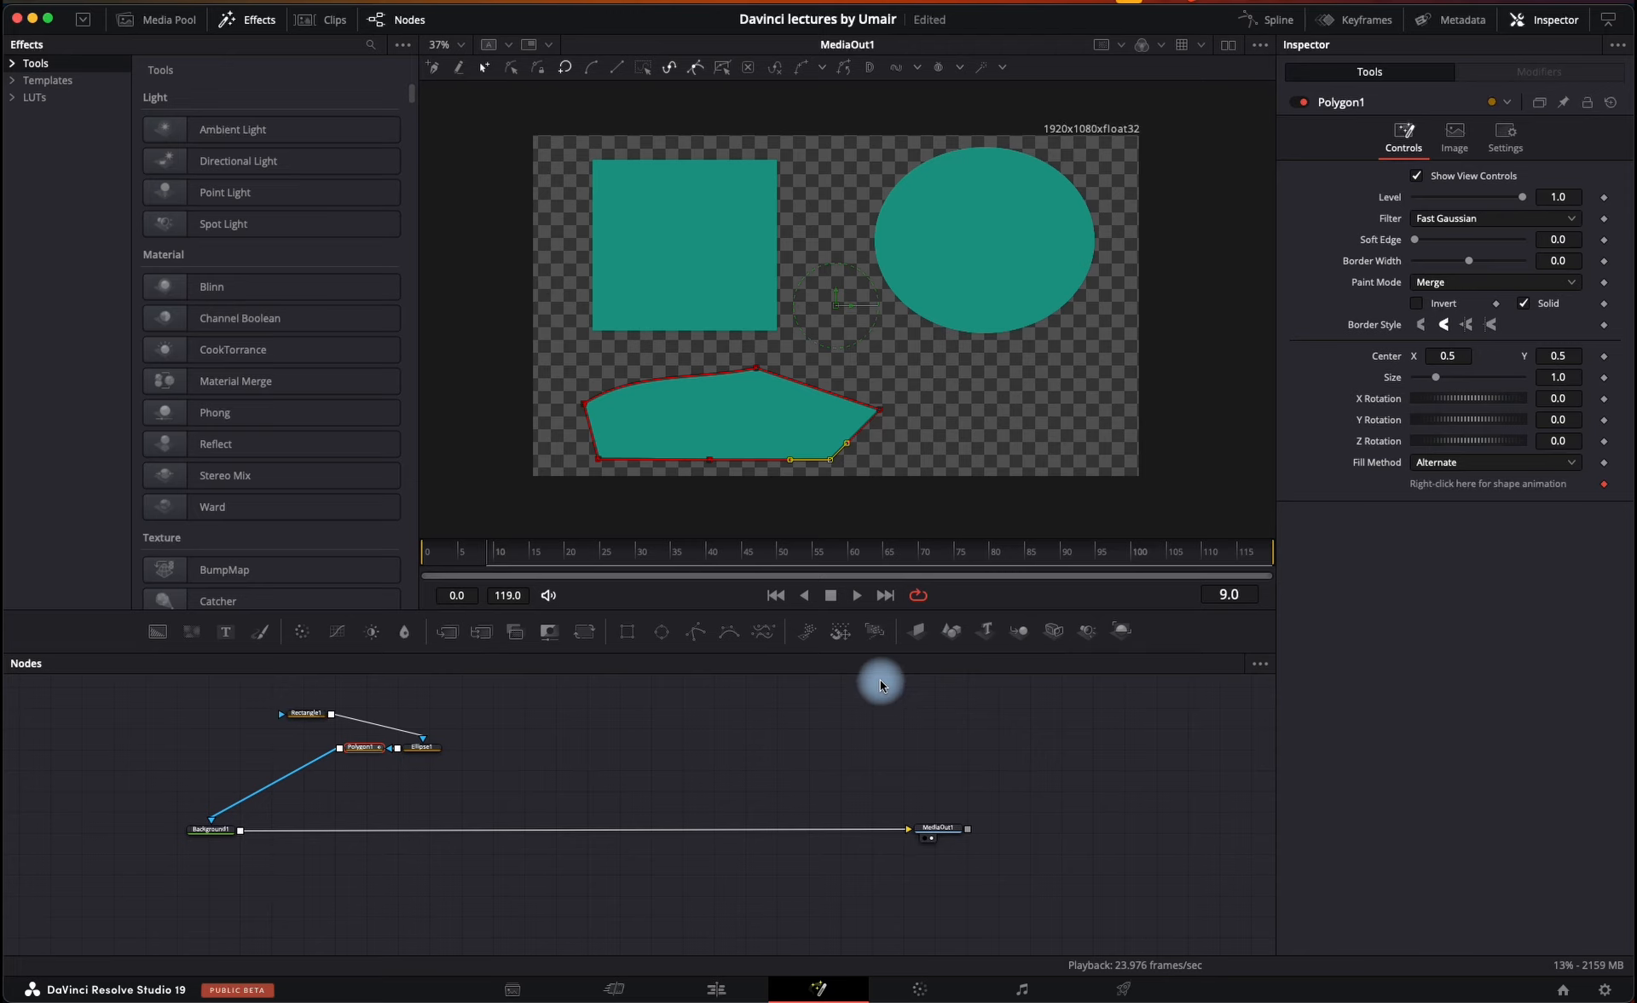
- Add a BSpline mask and draw a closed rounded shape below the ellipse
{"action": "left_click", "coordinate": [727, 635]}
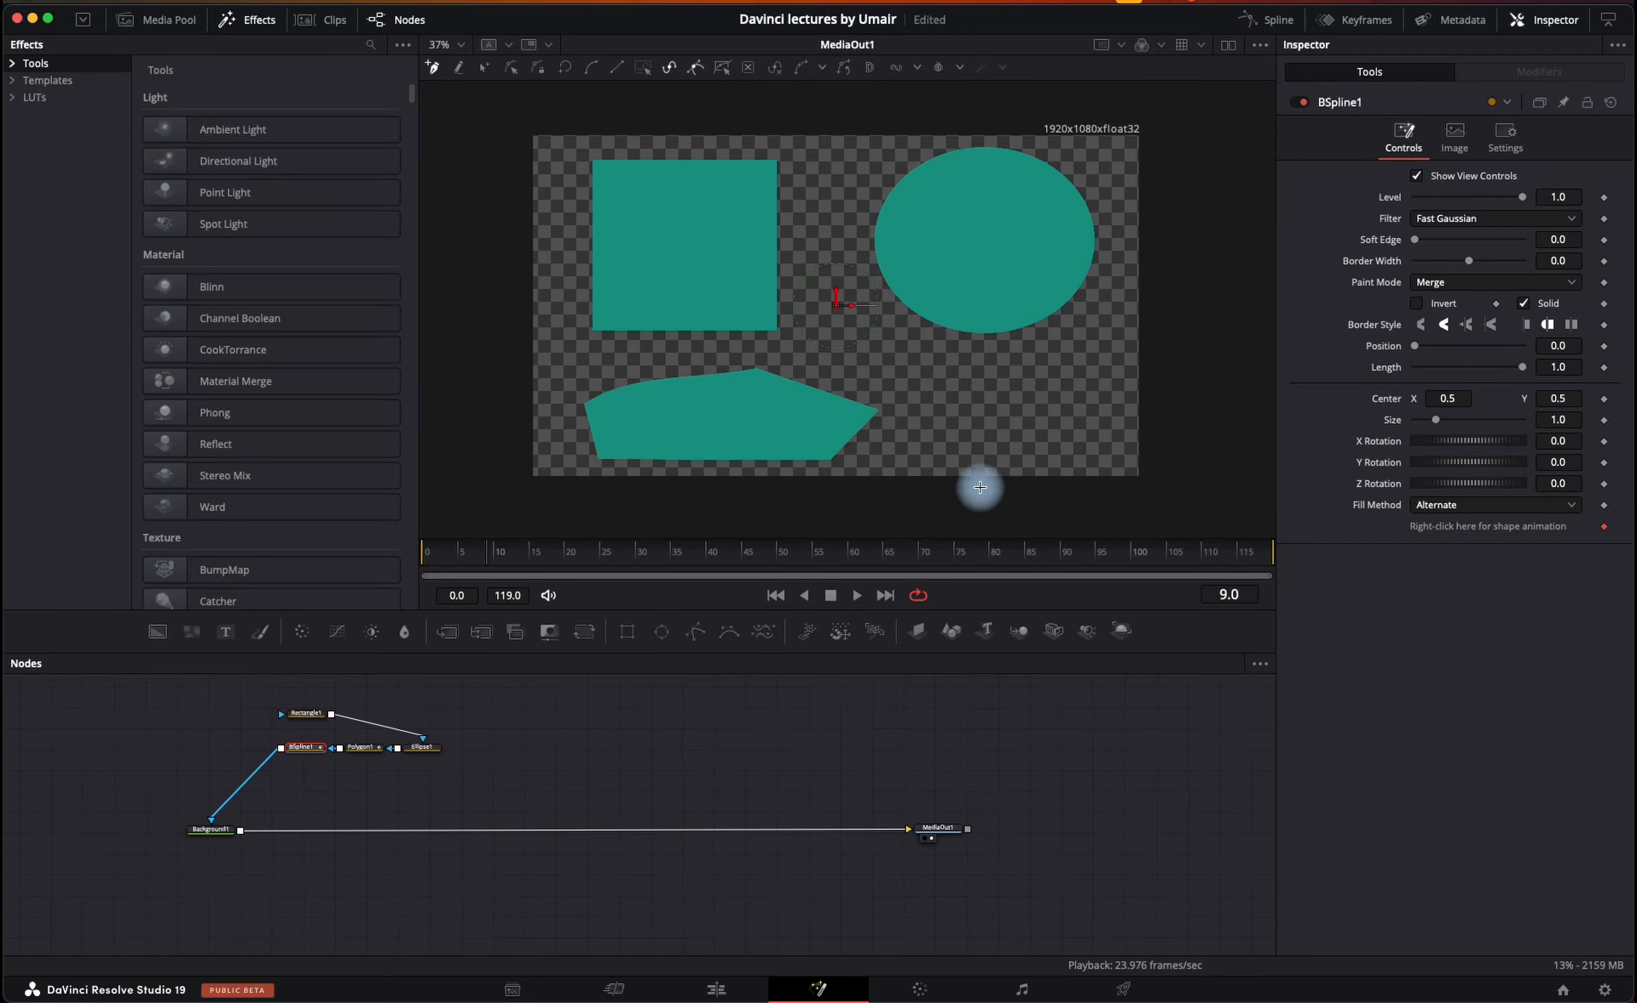
{"action": "left_click", "coordinate": [921, 390]}
{"action": "left_click", "coordinate": [1038, 357]}
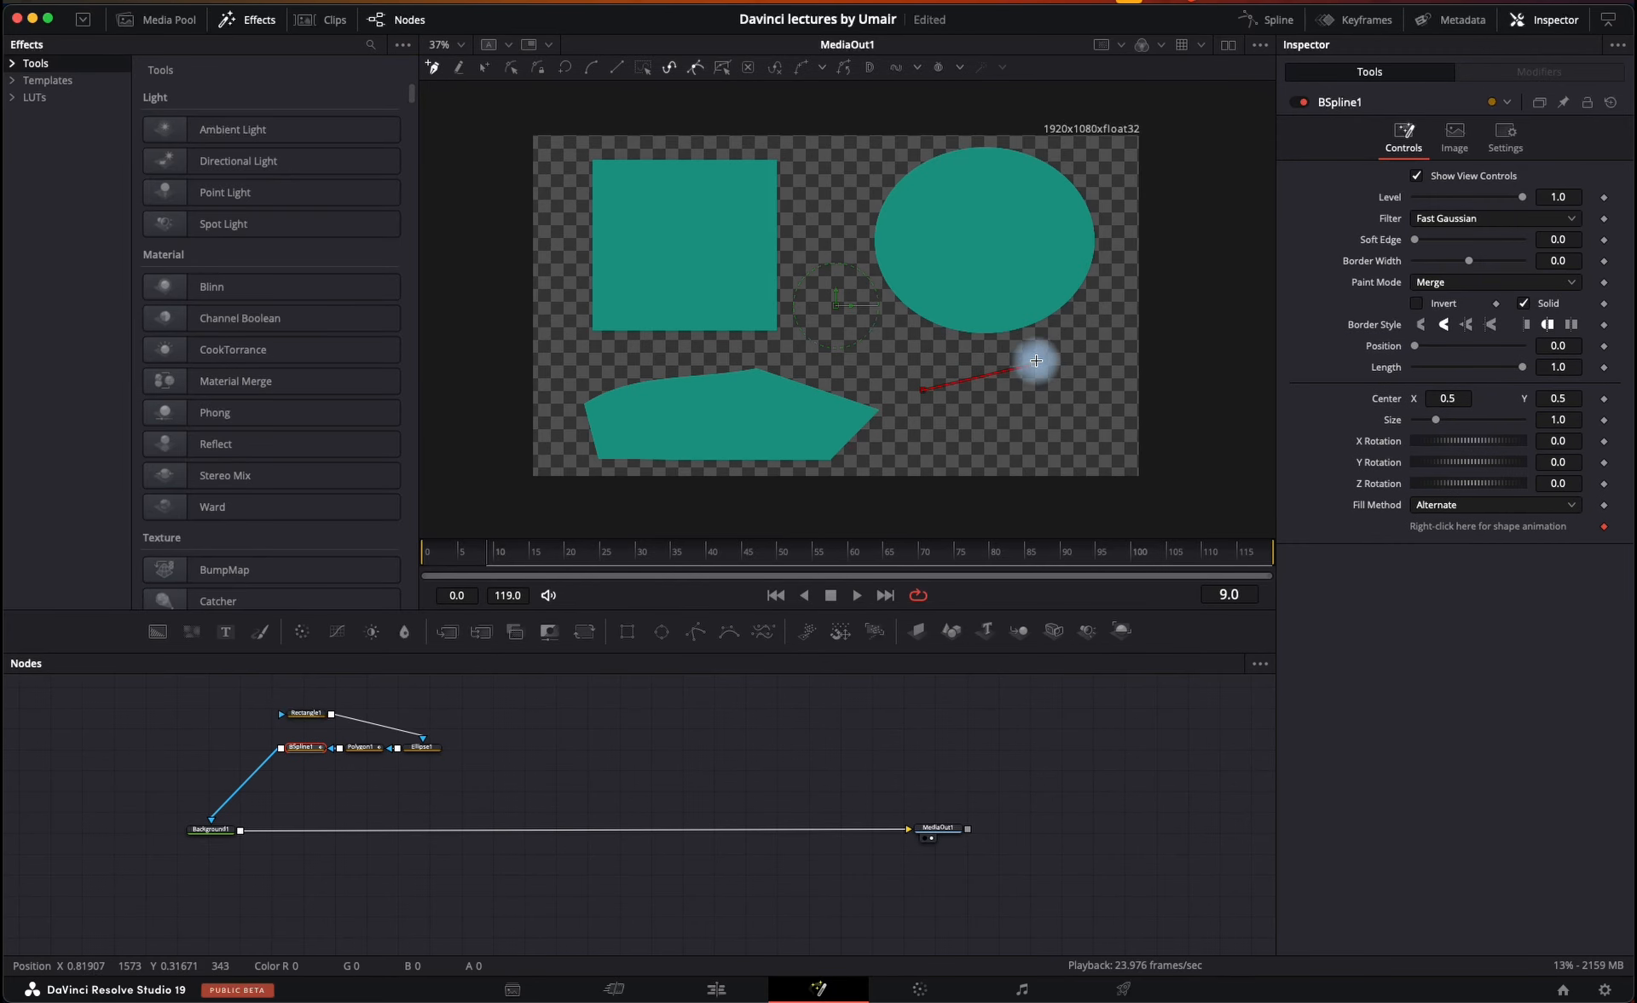
{"action": "left_click", "coordinate": [1136, 350]}
{"action": "left_click", "coordinate": [1114, 389]}
{"action": "left_click", "coordinate": [1079, 437]}
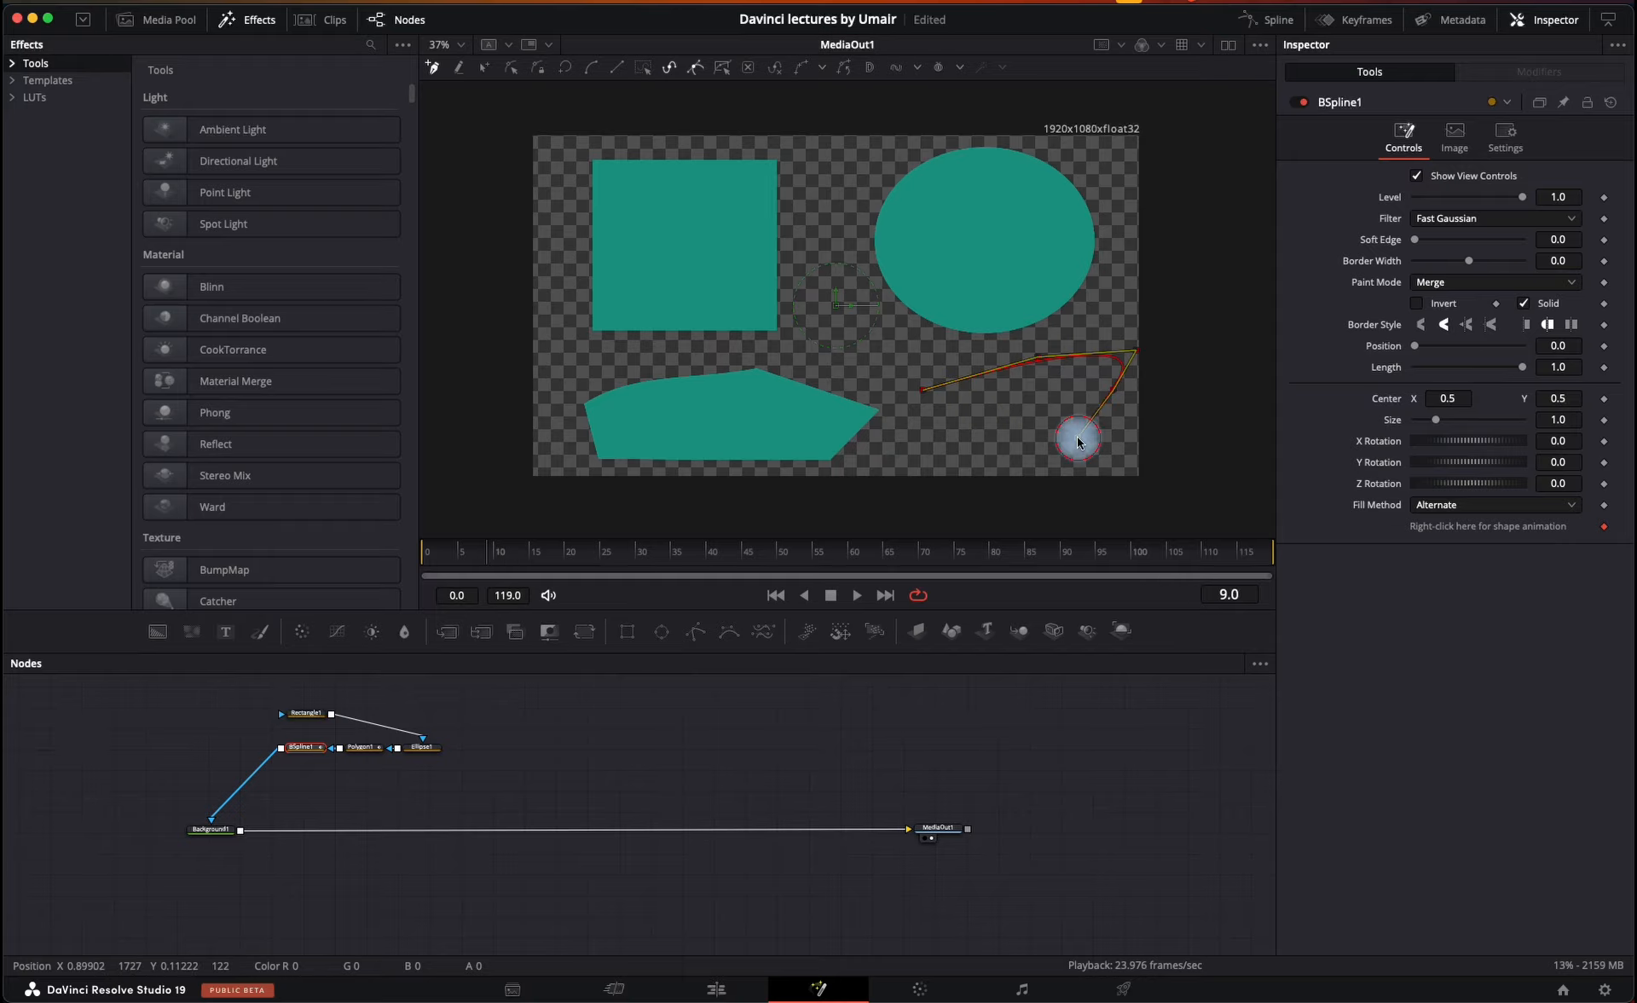
{"action": "left_click", "coordinate": [972, 458]}
{"action": "left_click", "coordinate": [923, 444]}
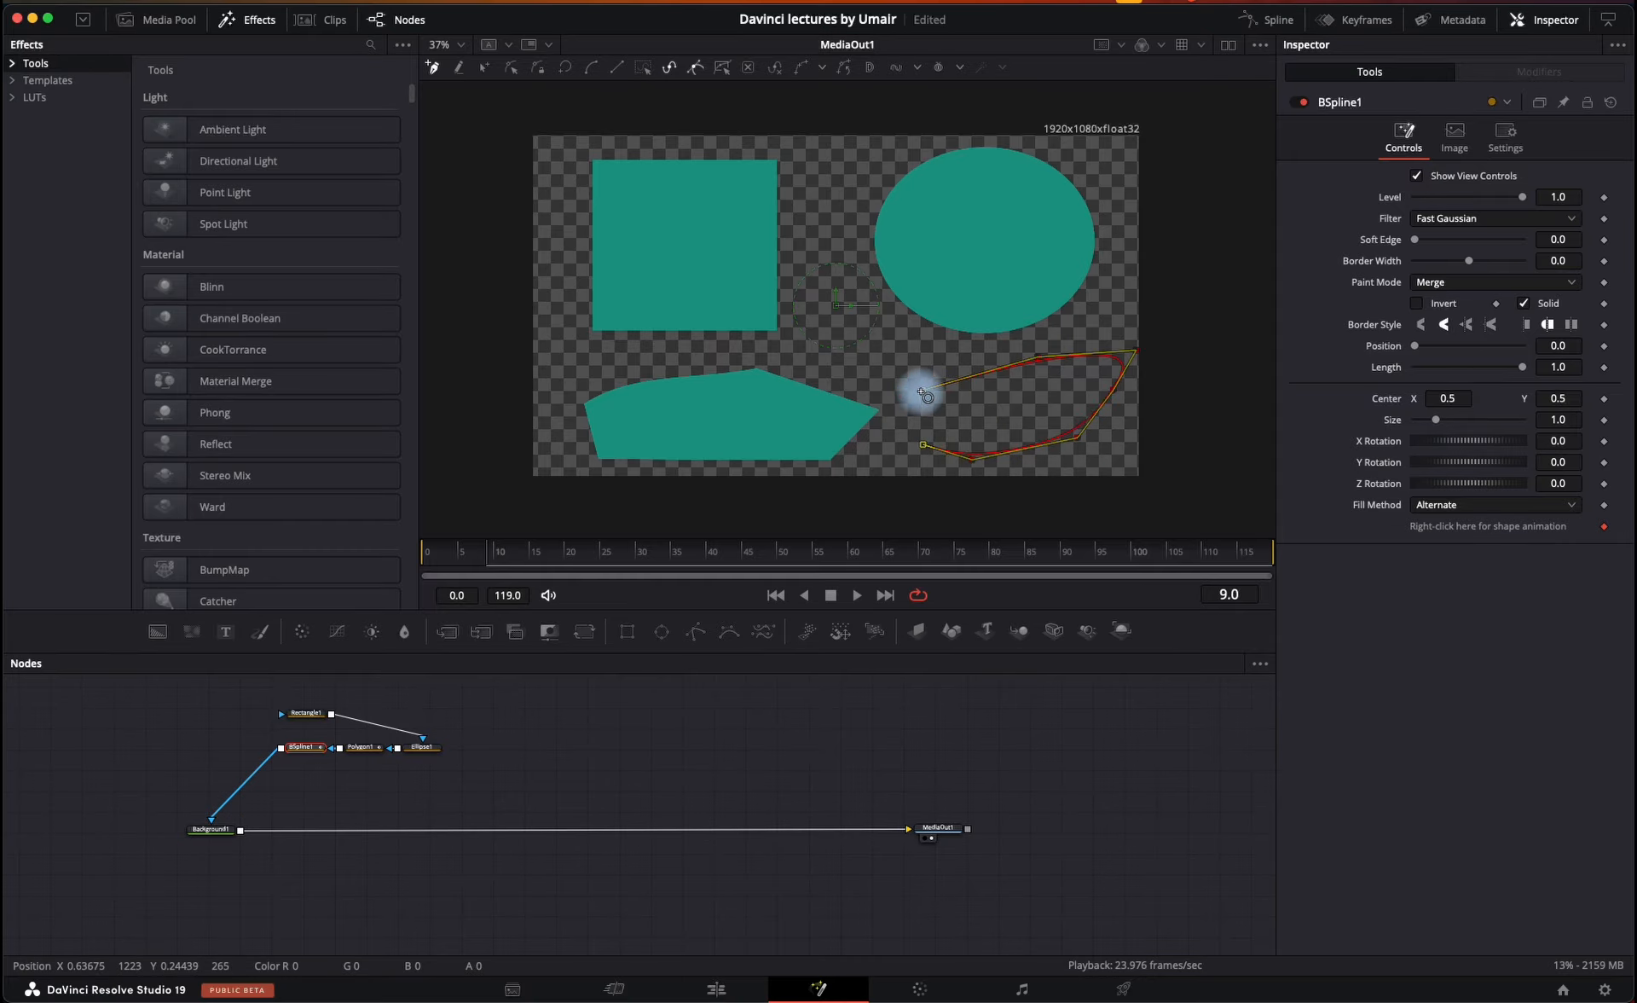
{"action": "left_click", "coordinate": [921, 390]}
- Enlarge the BSpline shape by moving its upper and lower control points outward until it overlaps the ellipse
{"action": "left_click_drag", "start_coordinate": [922, 392], "coordinate": [854, 322]}
{"action": "left_click_drag", "start_coordinate": [1040, 362], "coordinate": [1057, 306]}
{"action": "left_click_drag", "start_coordinate": [1096, 457], "coordinate": [1100, 457]}
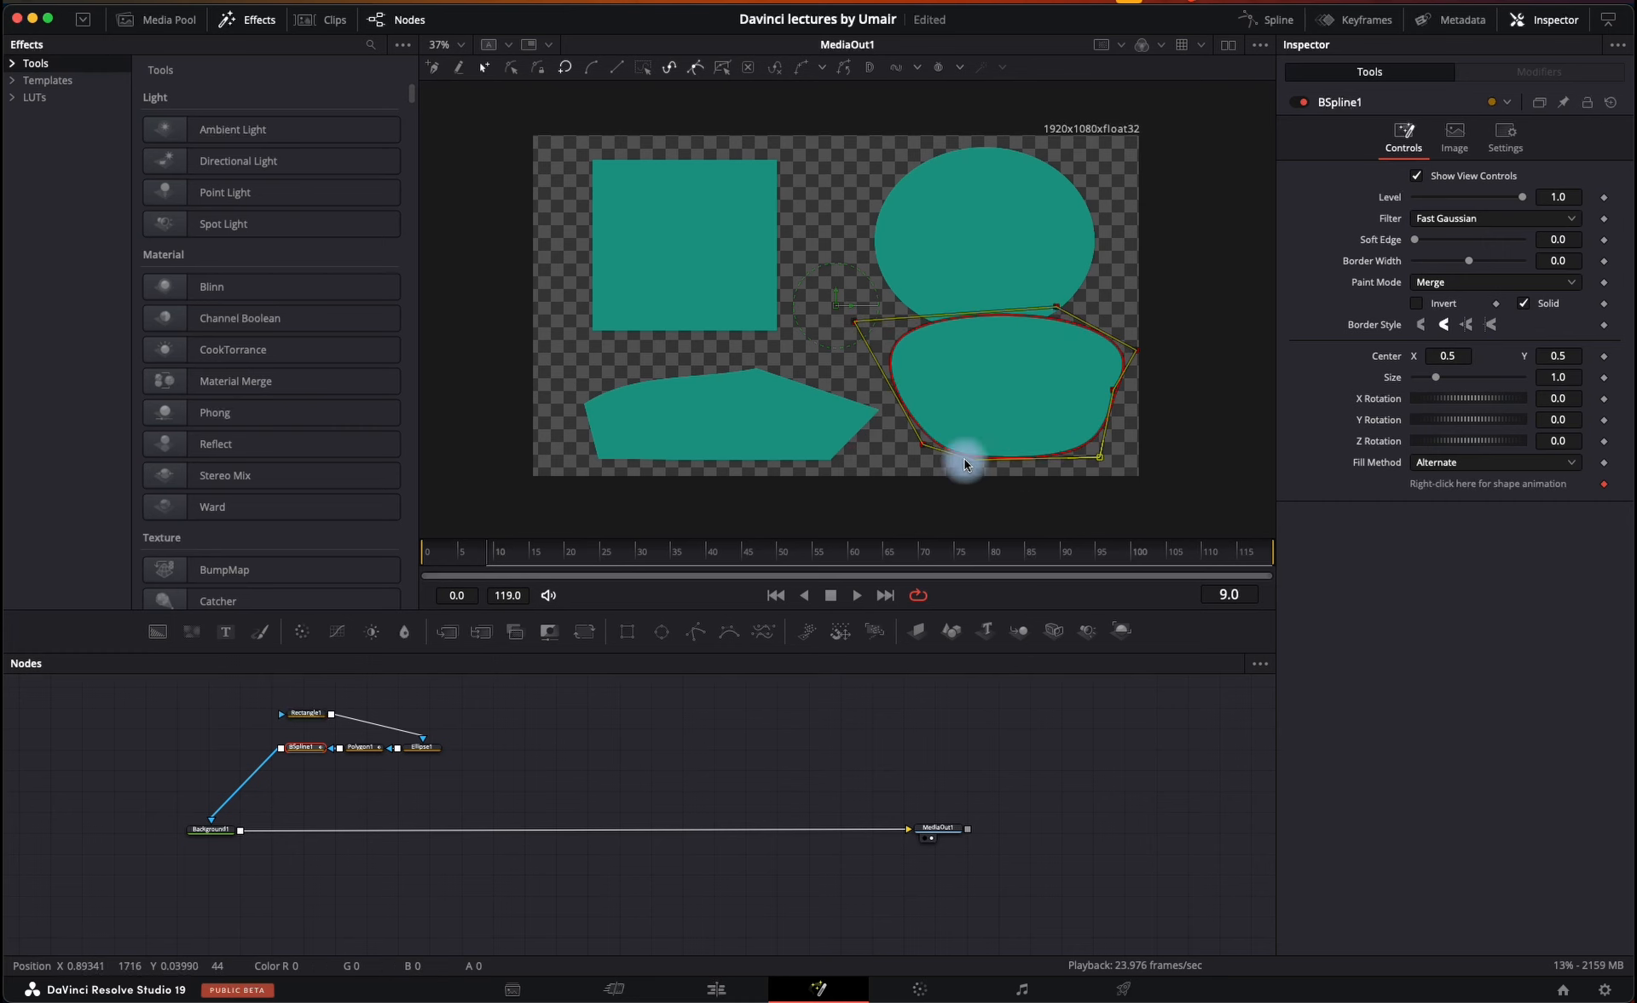
{"action": "left_click_drag", "start_coordinate": [923, 447], "coordinate": [896, 451]}
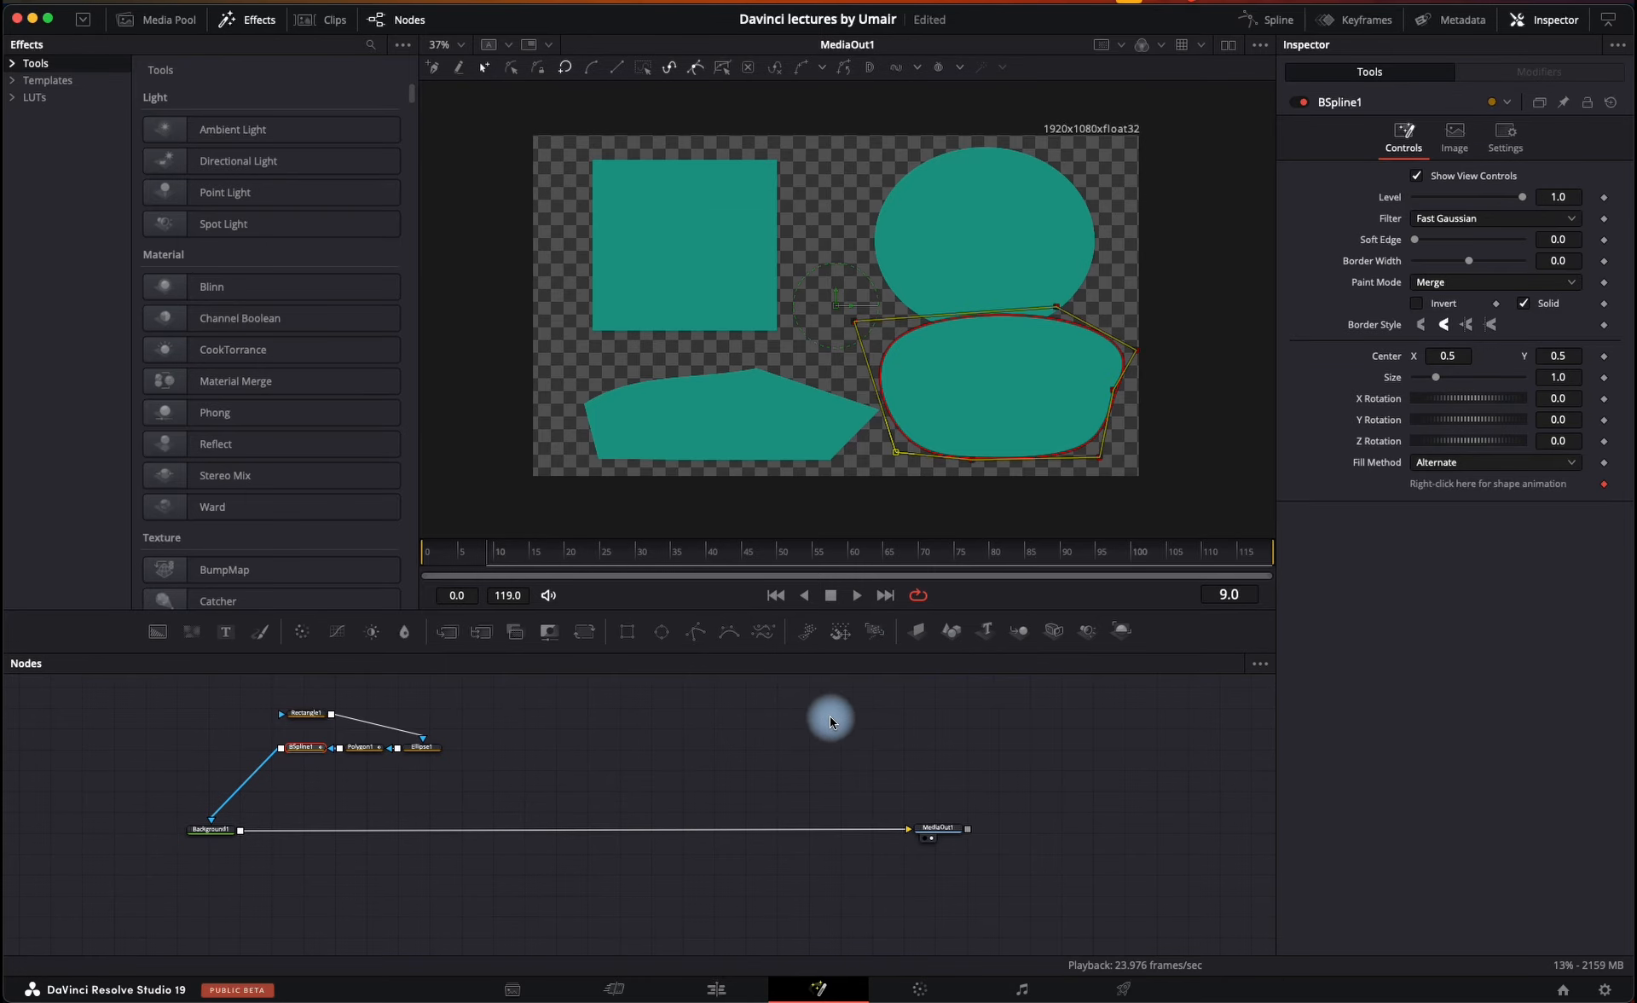
- Delete all nodes from the node graph, including the masks, Background1 and MediaOut1
{"action": "left_click_drag", "start_coordinate": [991, 701], "coordinate": [51, 899]}
{"action": "key", "text": "Delete"}
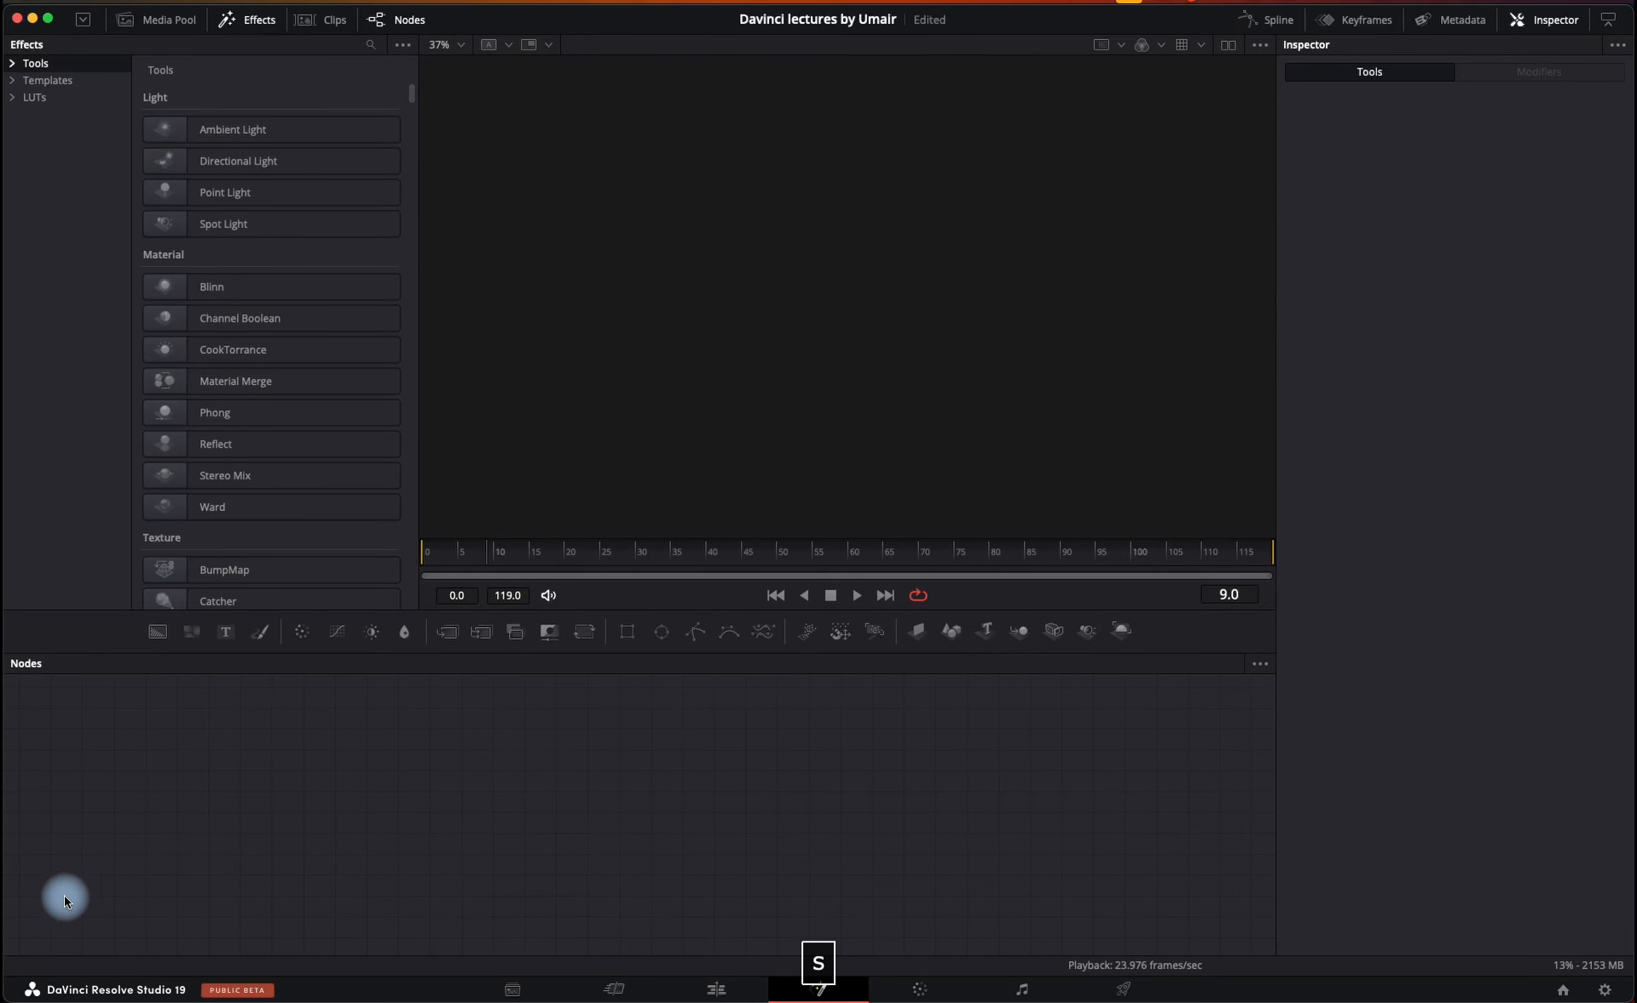